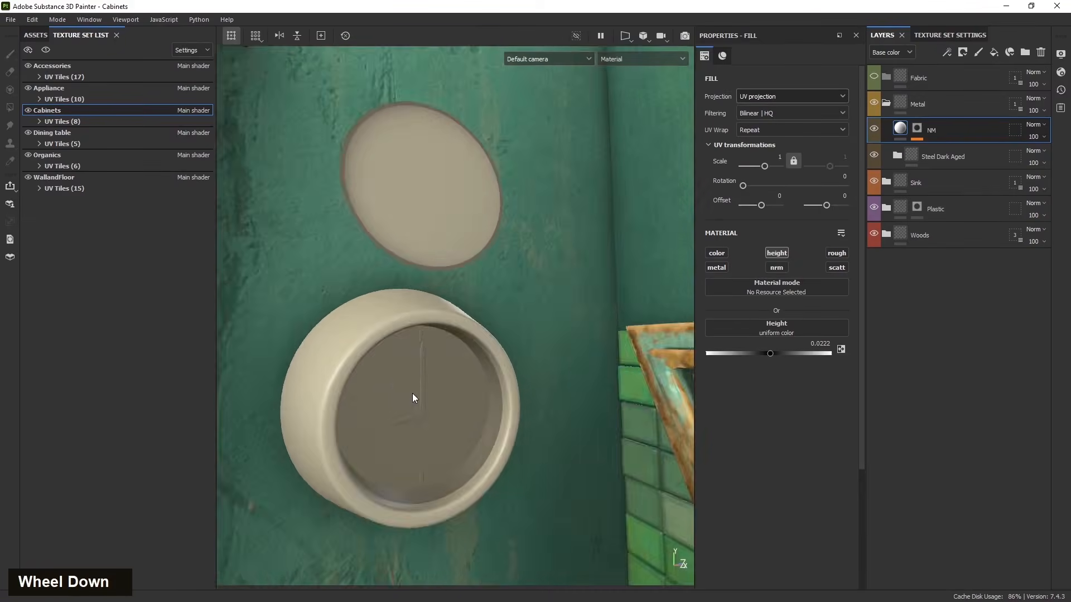
Isolate the Cabinets texture set in the viewport and bring up the asset library.
scroll(400, 399, "up", 3)
mouse_move(418, 430)
left_mouse_down("alt")
mouse_move(373, 382)
mouse_move(413, 430)
left_mouse_up("alt")
scroll(419, 373, "down", 3)
scroll(419, 371, "down", 6)
middle_click_drag(420, 372, 433, 234, "alt")
left_click_drag(432, 234, 574, 374, "alt")
middle_click_drag(575, 373, 591, 334, "alt")
left_click_drag(591, 333, 336, 233, "alt")
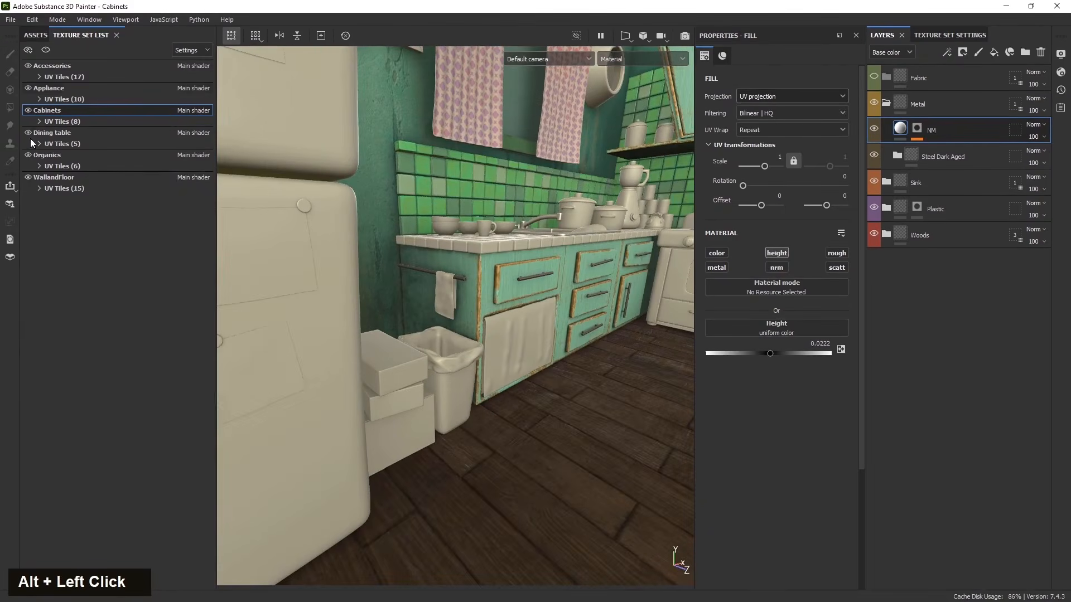
left_click(28, 110, "alt")
double_click(35, 34)
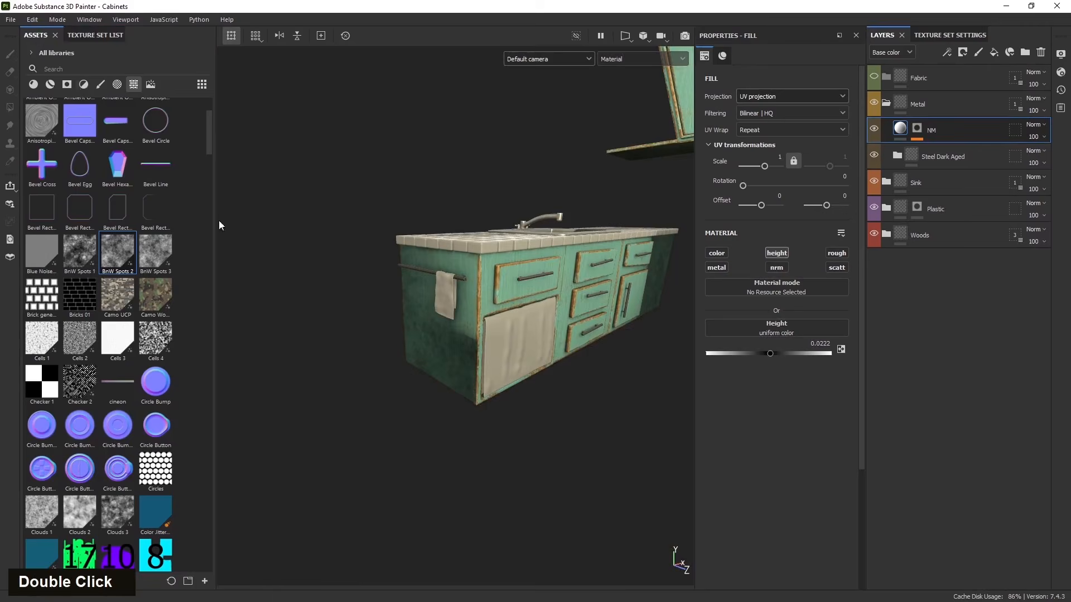
Collapse the Metal folder in the layer stack.
scroll(535, 409, "down", 3)
left_click_drag(534, 408, 483, 448, "alt")
scroll(447, 418, "up", 5)
scroll(468, 453, "up", 3)
left_click(886, 103)
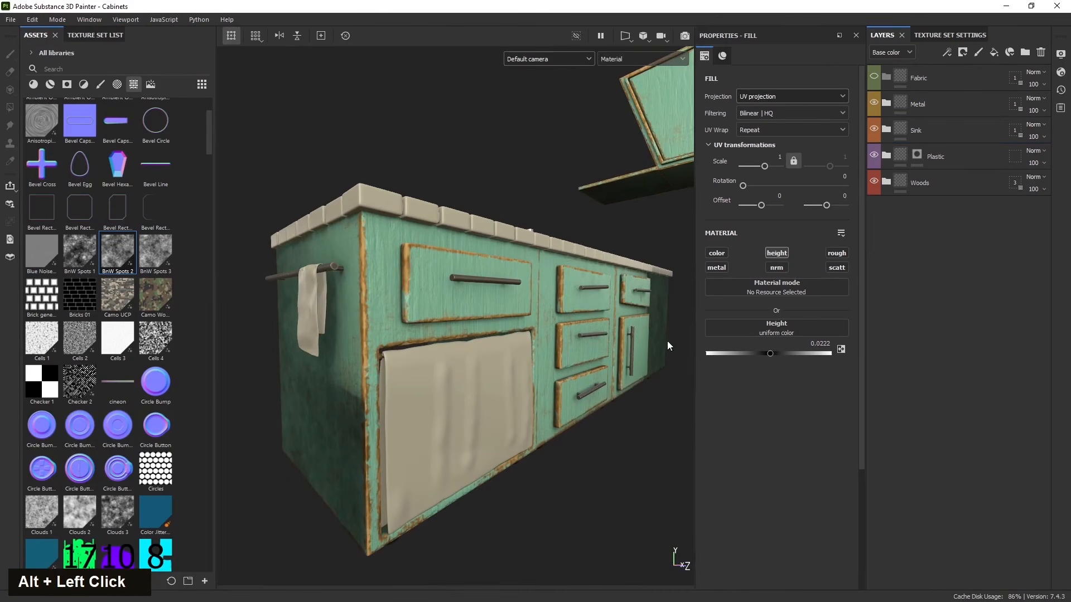
Select the Fabric folder and make it visible.
middle_click_drag(466, 385, 355, 396, "alt")
scroll(357, 401, "down", 3)
left_click_drag(366, 431, 338, 432, "alt")
middle_click_drag(359, 422, 408, 399, "alt")
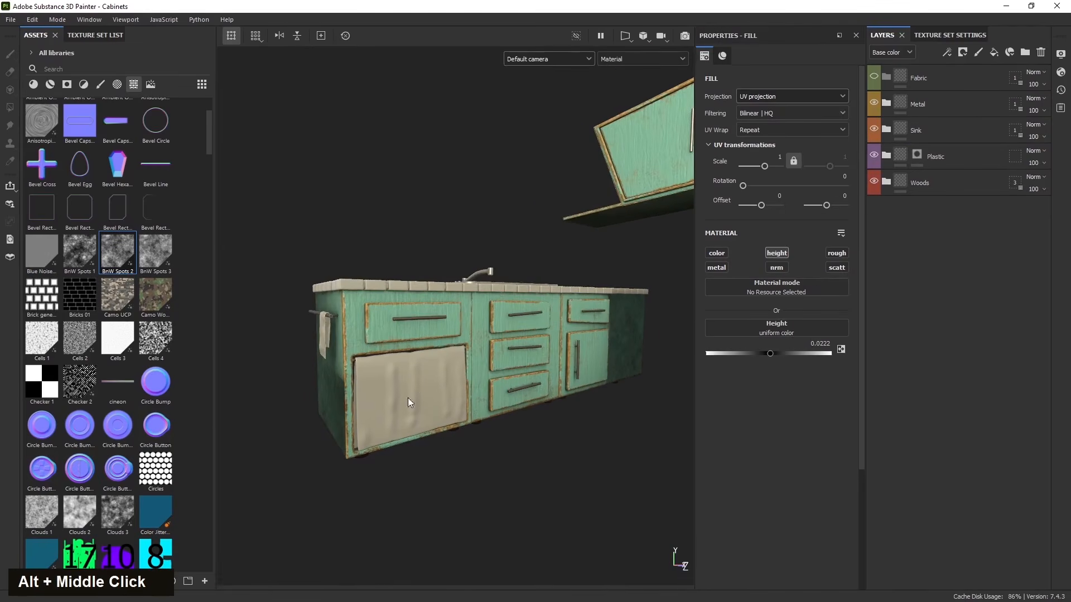
left_click_drag(538, 449, 677, 335, "alt")
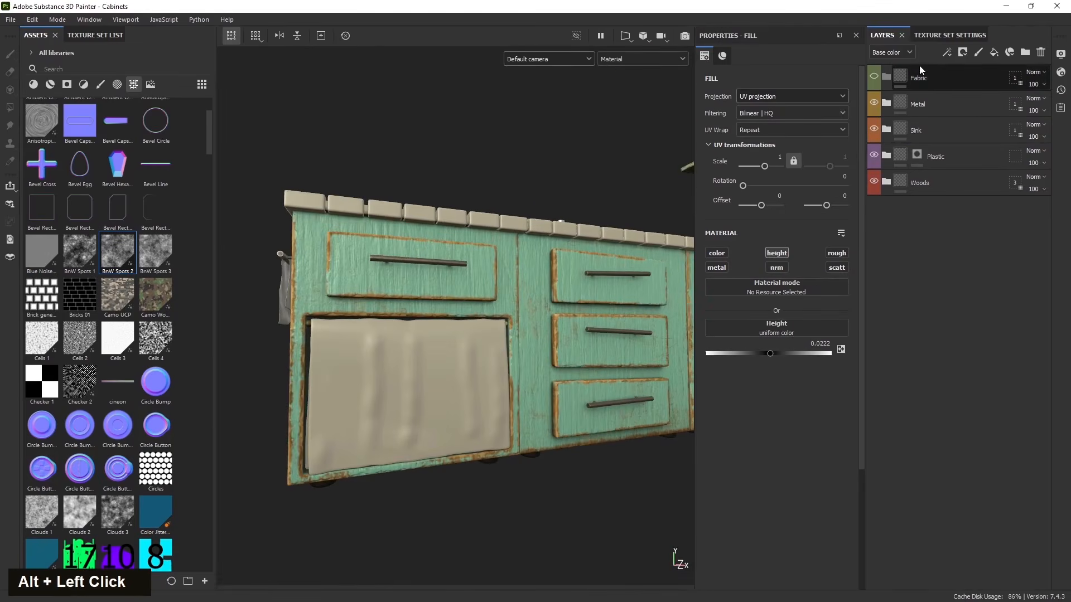
left_click(941, 84)
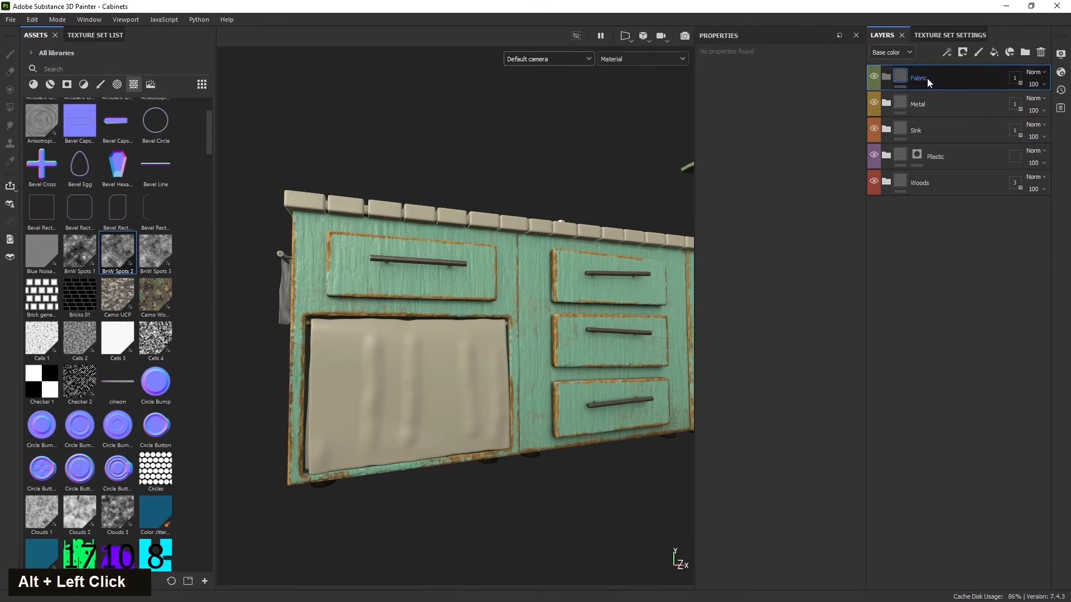
Add a fill layer inside the Fabric folder and name it Height.
left_click_drag(478, 377, 475, 418, "alt")
middle_click_drag(475, 418, 510, 414, "alt")
mouse_move(510, 414)
left_mouse_down("alt")
mouse_move(574, 454)
mouse_move(664, 334)
mouse_move(535, 368)
mouse_move(487, 358)
mouse_move(480, 417)
mouse_move(502, 407)
left_mouse_up("alt")
scroll(497, 392, "up", 4)
scroll(497, 416, "down", 4)
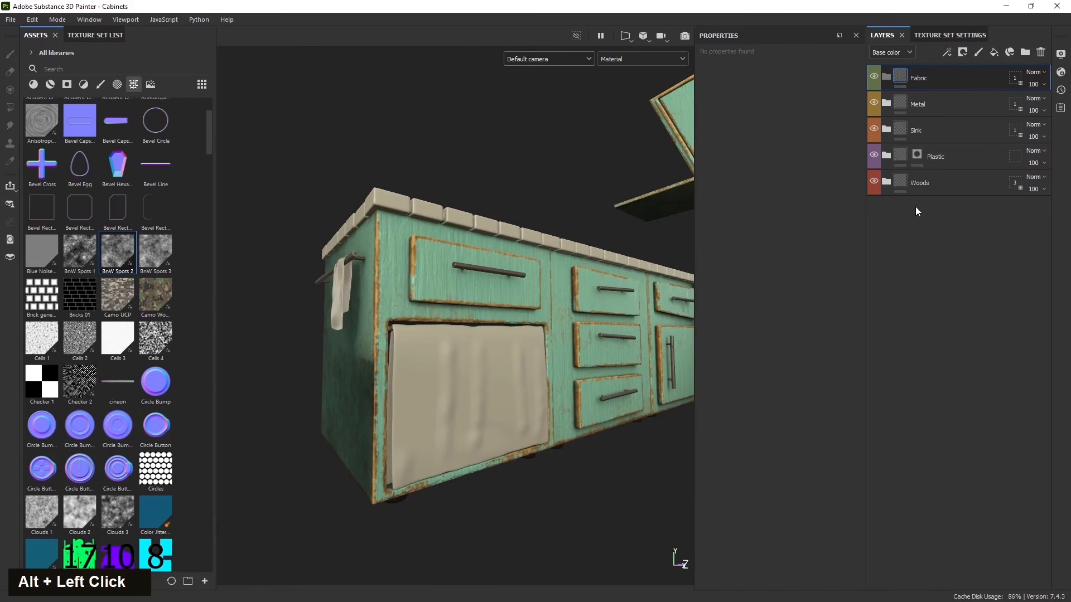
left_click(994, 53)
double_click(933, 104)
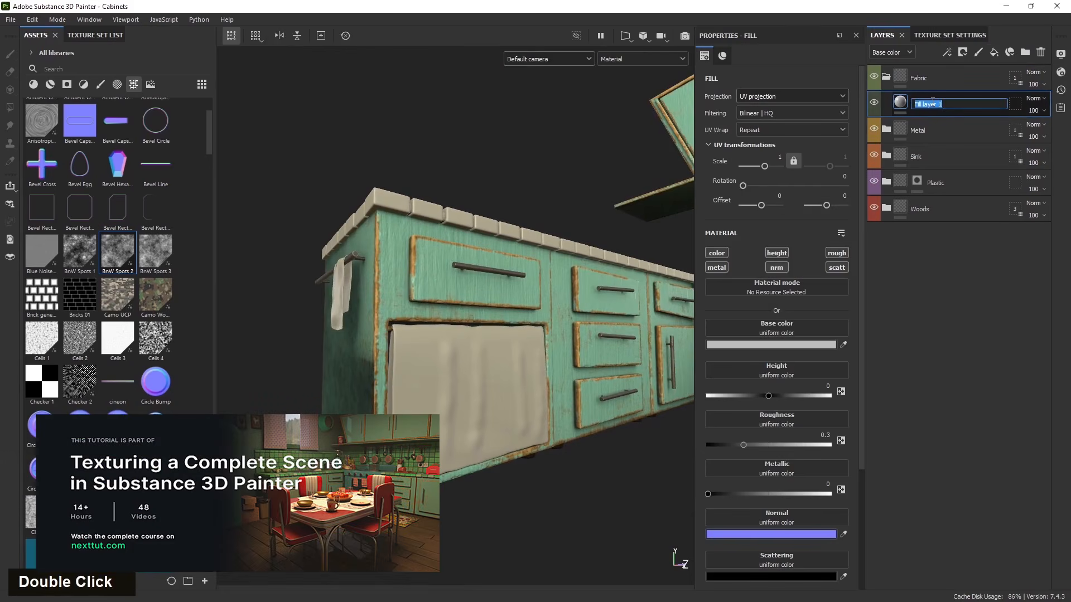
type("Hel")
type("ght")
left_click(932, 276)
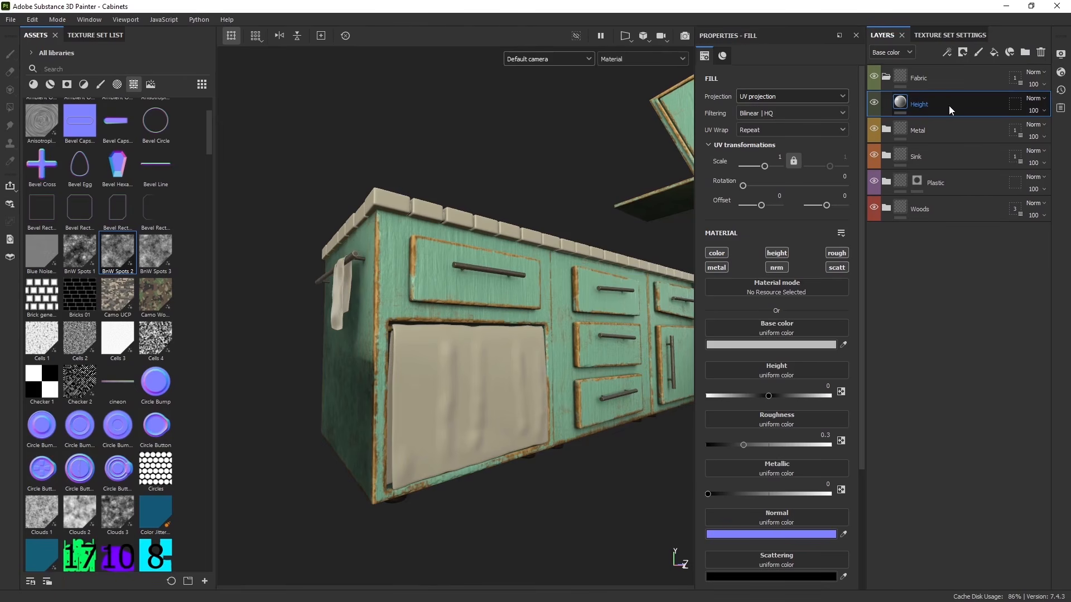
Limit the Height layer to the height channel with a value of 0.04 and add a mask to it.
left_click(505, 384)
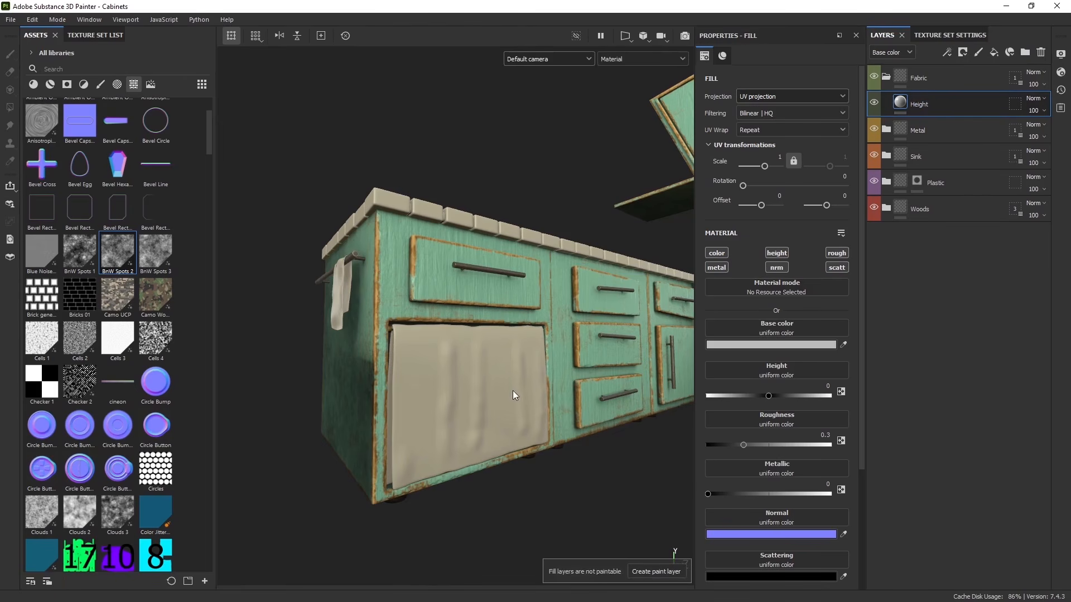
left_click(774, 252, "alt")
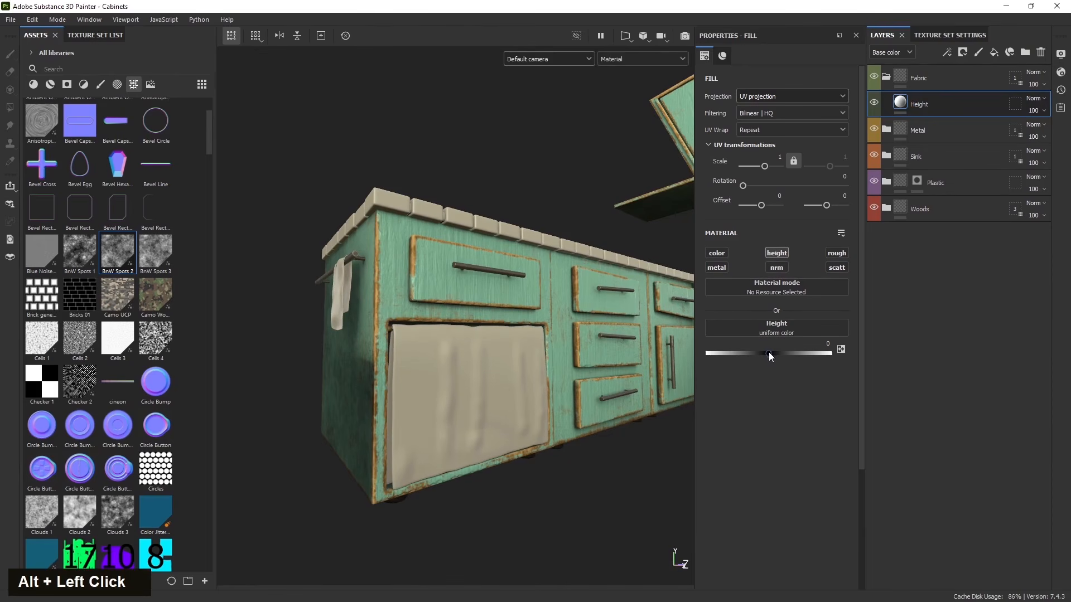
left_click(963, 53)
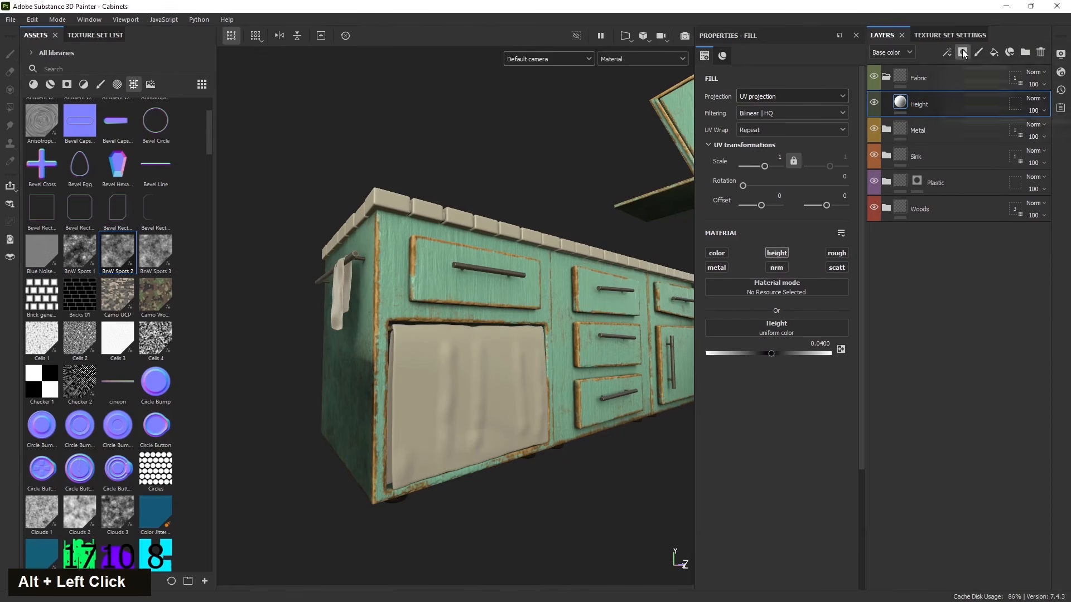
left_click(979, 83)
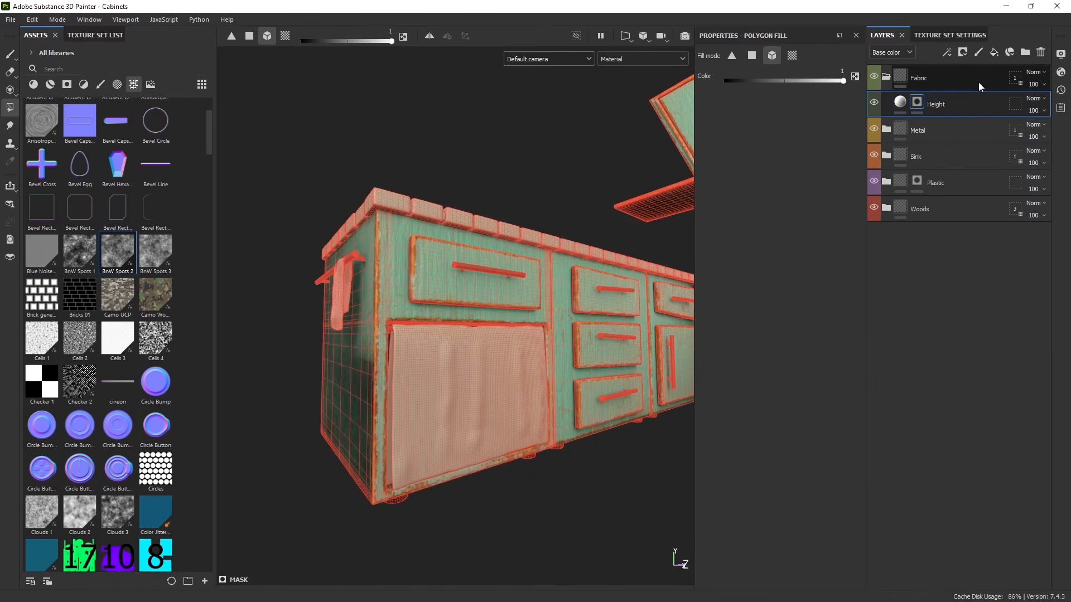
Add a fill effect to the Height layer's mask and assign the Weave 2 texture as its grayscale.
left_click(947, 51)
left_click(972, 94)
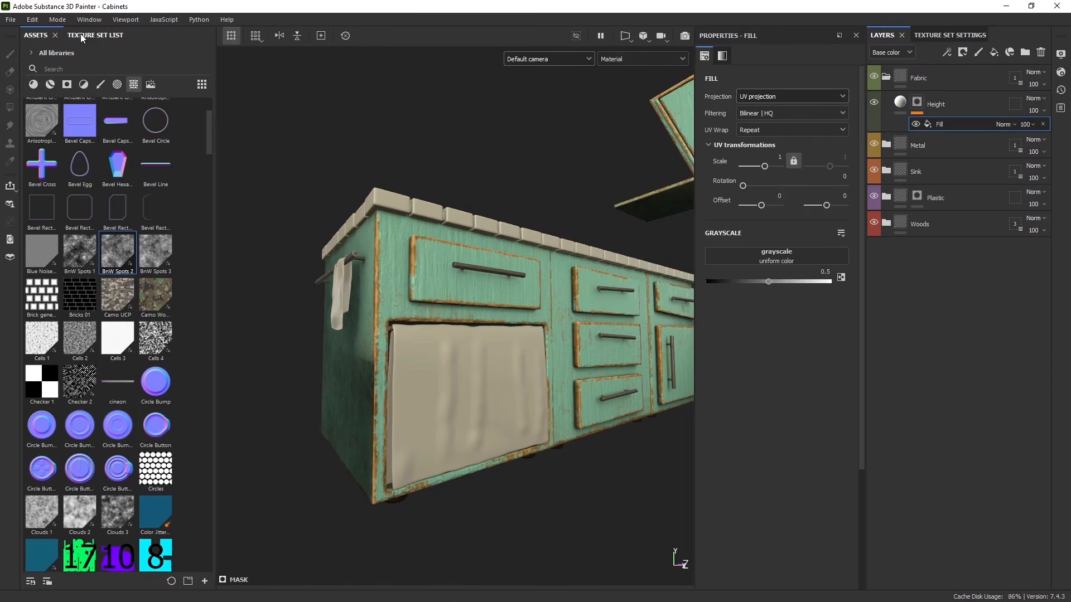
scroll(126, 293, "down", 10)
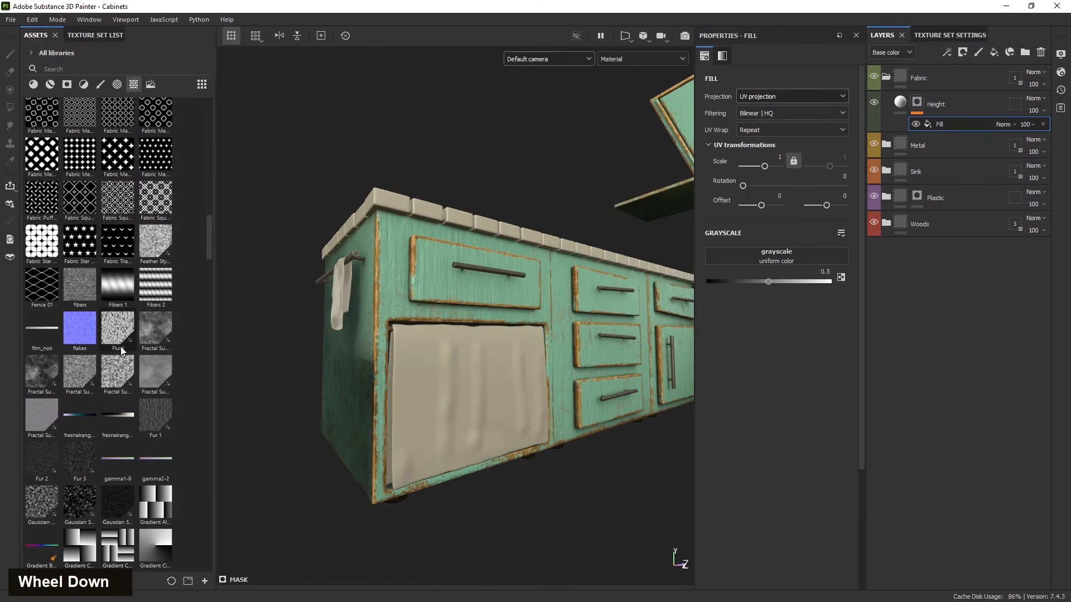
scroll(120, 379, "down", 15)
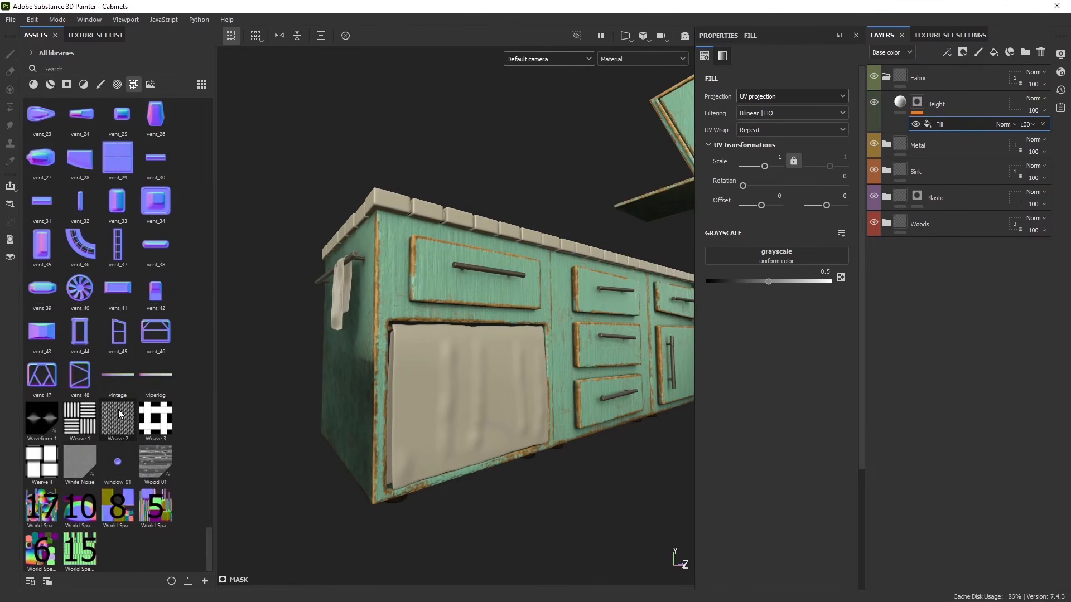
mouse_move(118, 413)
left_click_drag(119, 415, 795, 256)
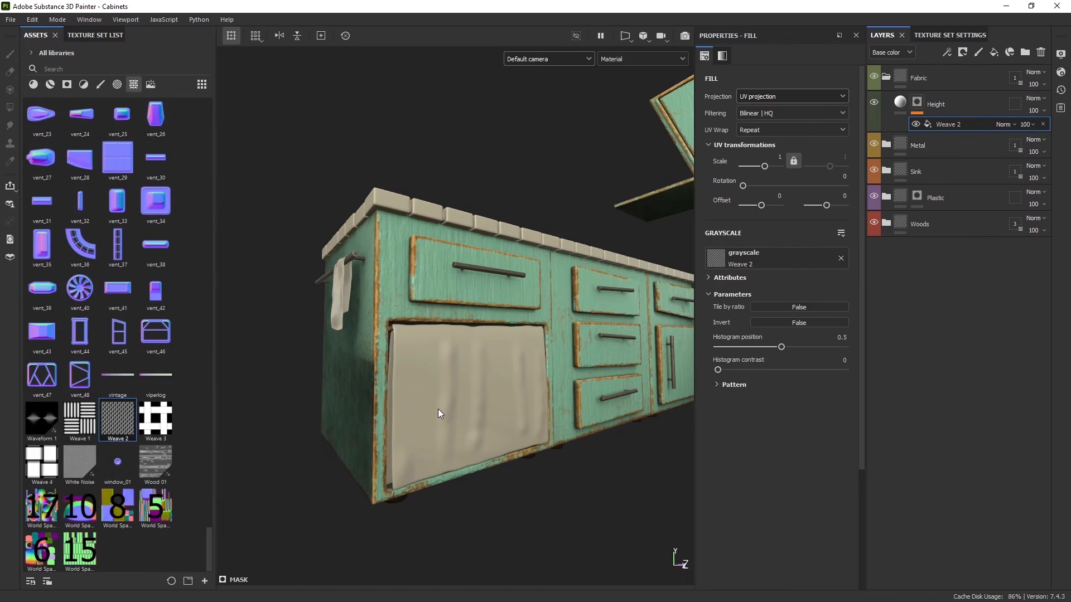
Raise the Height layer's height value to about 0.25.
scroll(429, 414, "up", 3)
scroll(410, 400, "down", 2)
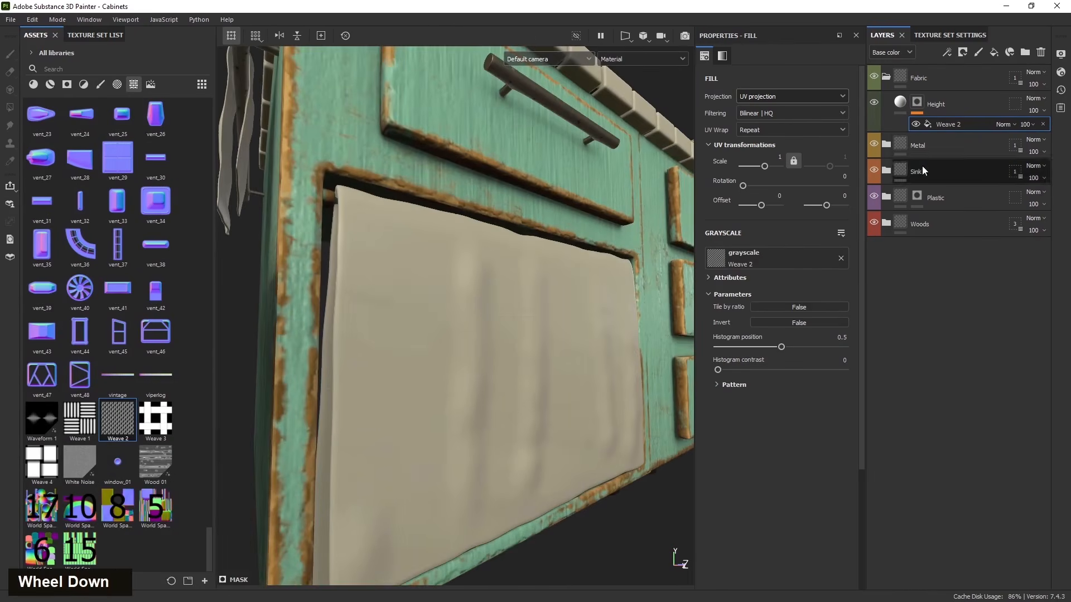
left_click(880, 113)
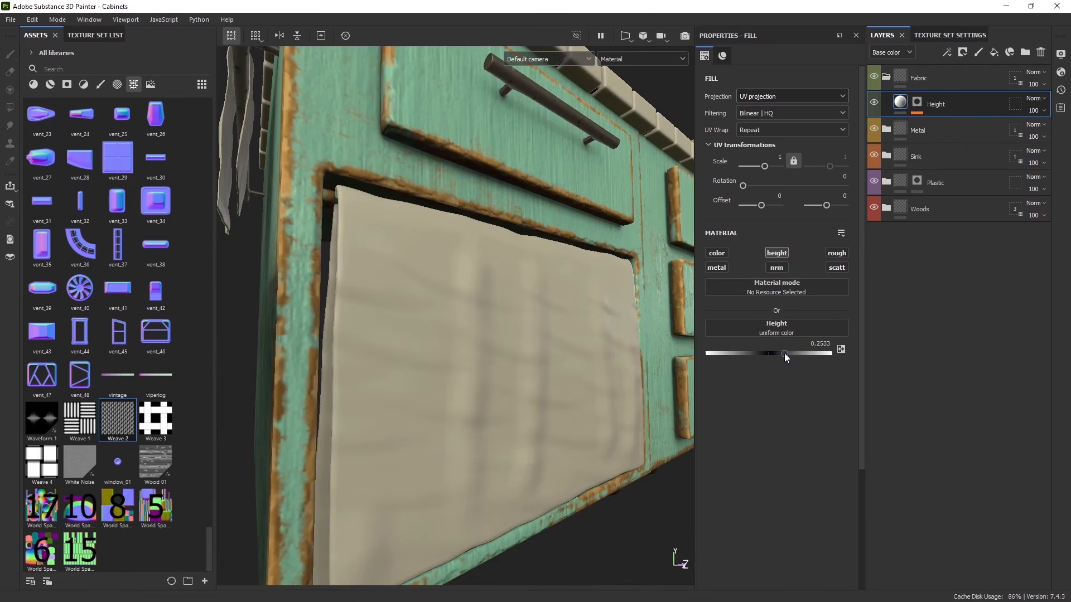
Set the UV scale of the Weave 2 fill in the Height mask to 60.
left_click(918, 103)
left_click(964, 128)
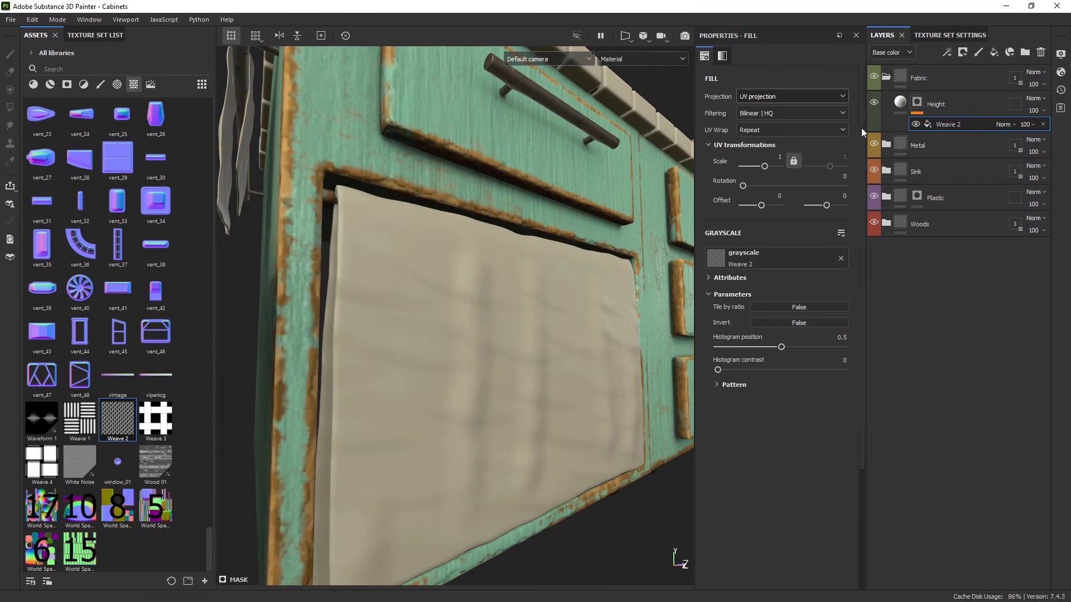
left_click(775, 158)
type("60")
key("Return")
left_click_drag(486, 407, 435, 416, "alt")
scroll(469, 410, "up", 5)
scroll(390, 407, "up", 3)
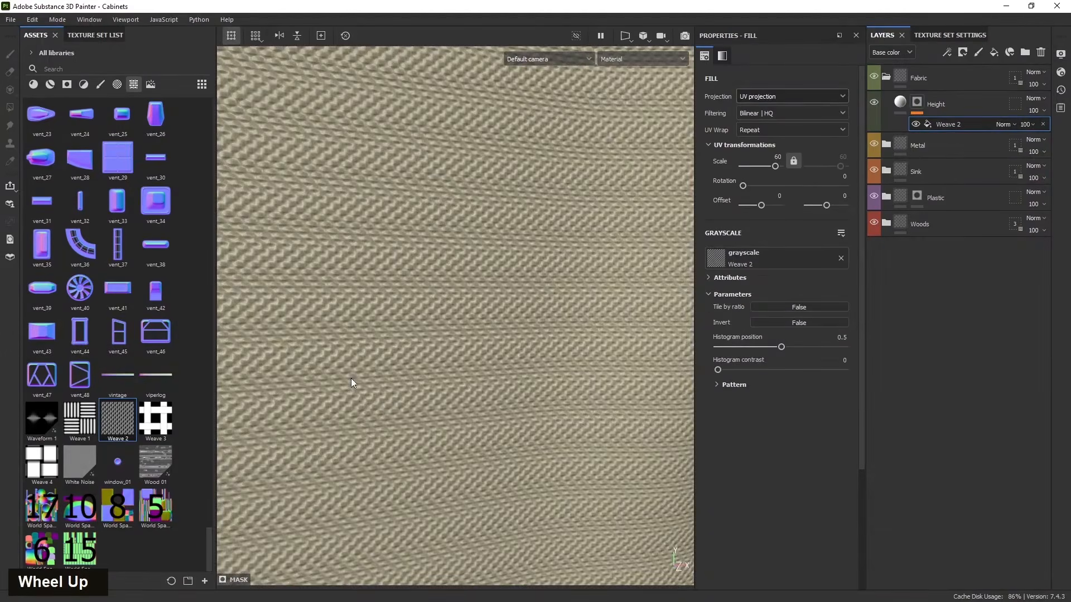
Rotate the Weave 2 pattern by 90 degrees.
scroll(357, 391, "down", 5)
left_click_drag(360, 403, 396, 452, "alt")
middle_click_drag(396, 452, 438, 451, "alt")
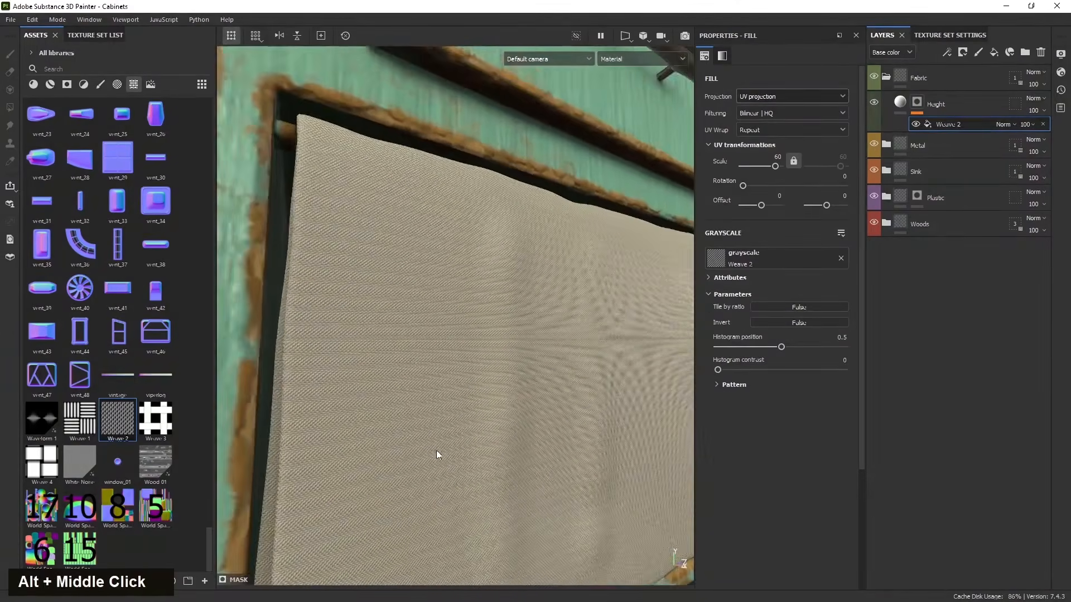
scroll(327, 352, "up", 3)
scroll(359, 361, "down", 2)
scroll(360, 364, "down", 2)
left_click_drag(360, 364, 310, 294, "alt")
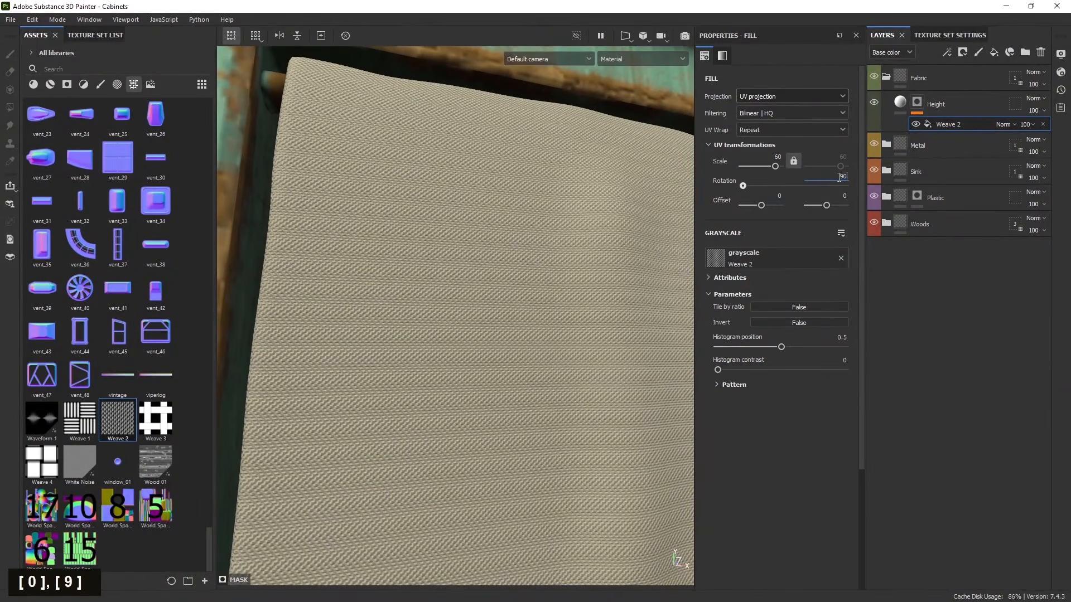
key("Return")
Replace the mask fill's grayscale texture with Weave 3.
scroll(382, 390, "down", 3)
left_click_drag(382, 389, 469, 421, "alt")
middle_click_drag(469, 420, 427, 390, "alt")
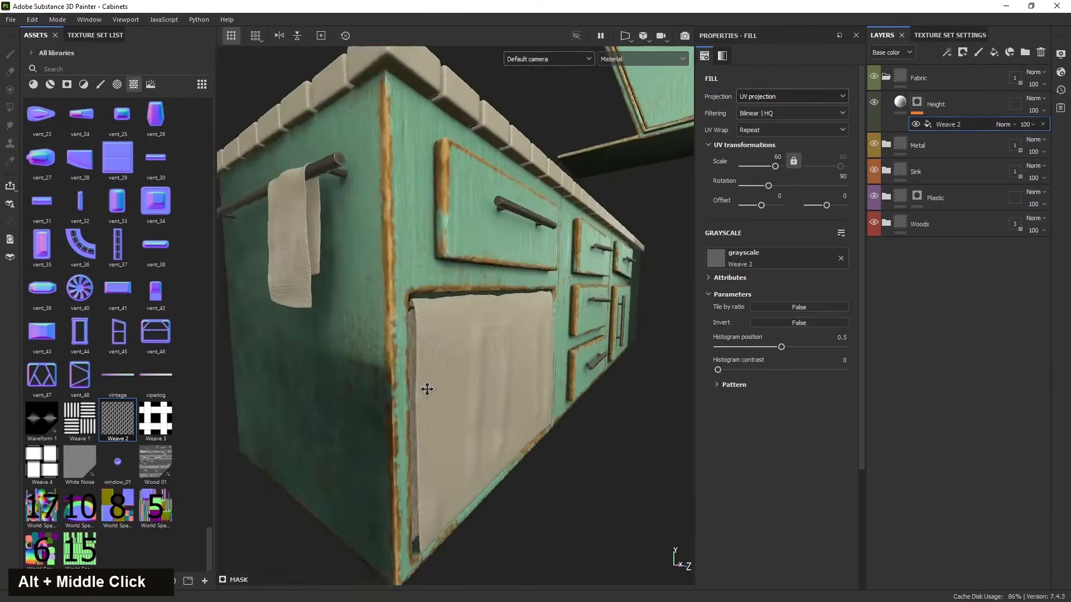
left_click_drag(427, 390, 569, 365, "alt")
scroll(440, 411, "up", 5)
left_click_drag(440, 411, 443, 437, "alt")
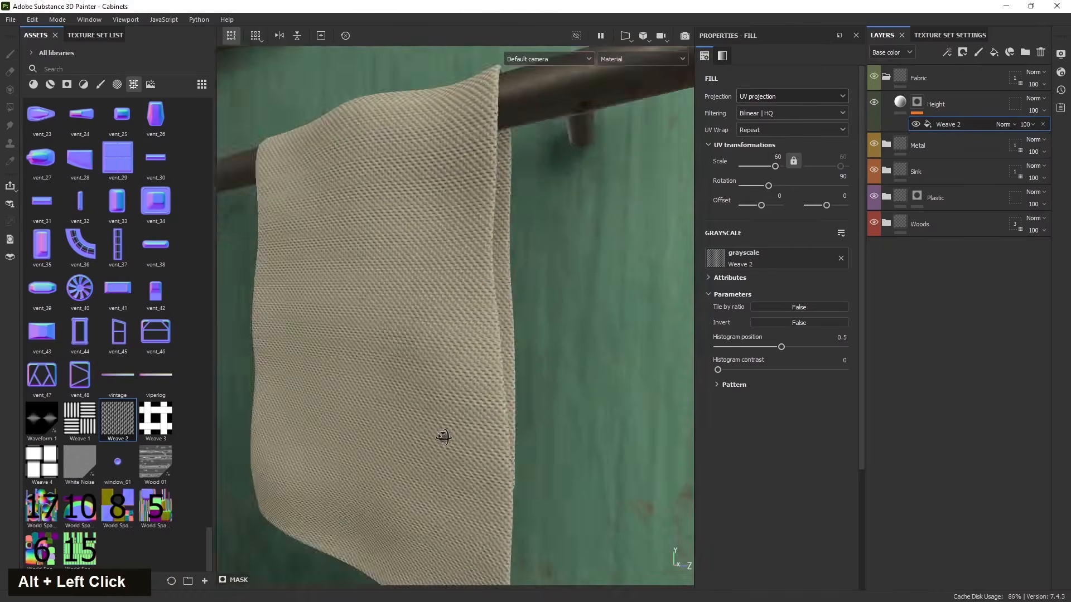
scroll(444, 437, "down", 5)
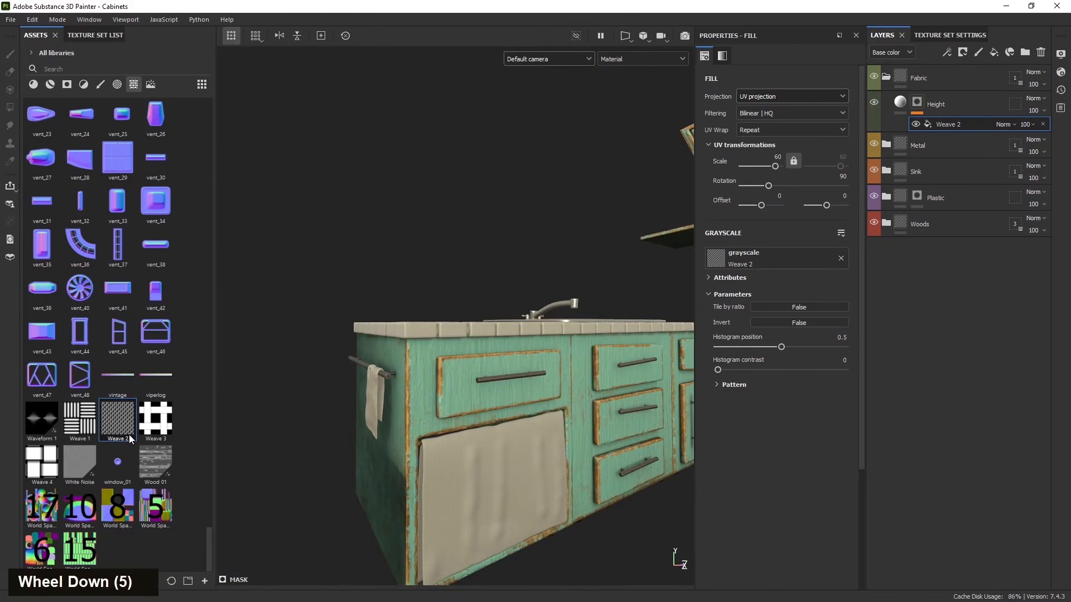
left_click_drag(155, 419, 770, 261)
scroll(523, 446, "up", 5)
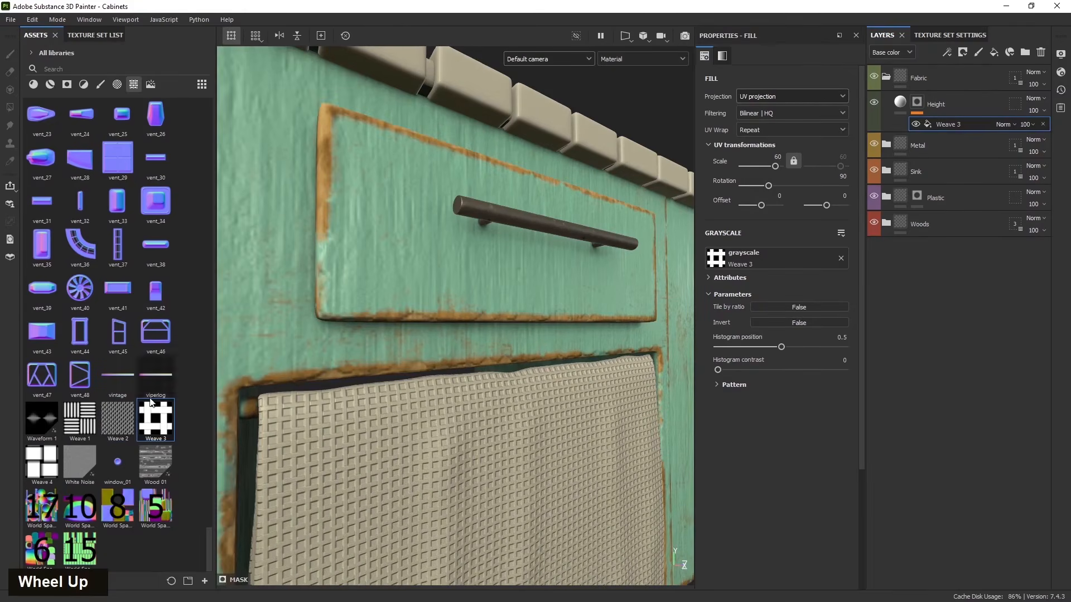
Find the Fabric Diagonal texture in the asset library and assign it as the mask fill's grayscale.
scroll(105, 396, "up", 5)
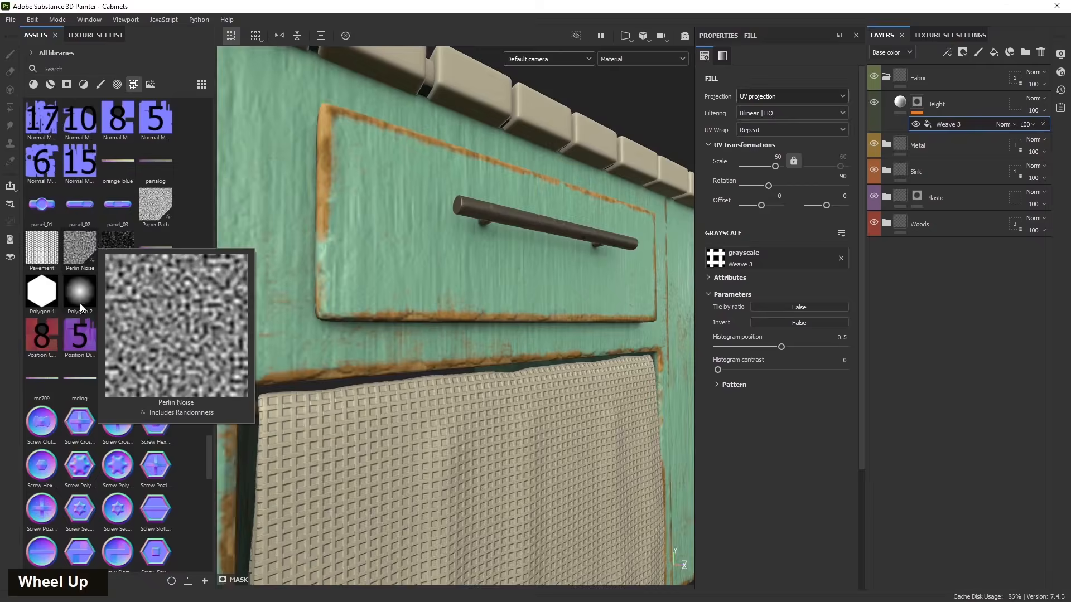
scroll(75, 311, "up", 10)
scroll(67, 338, "up", 8)
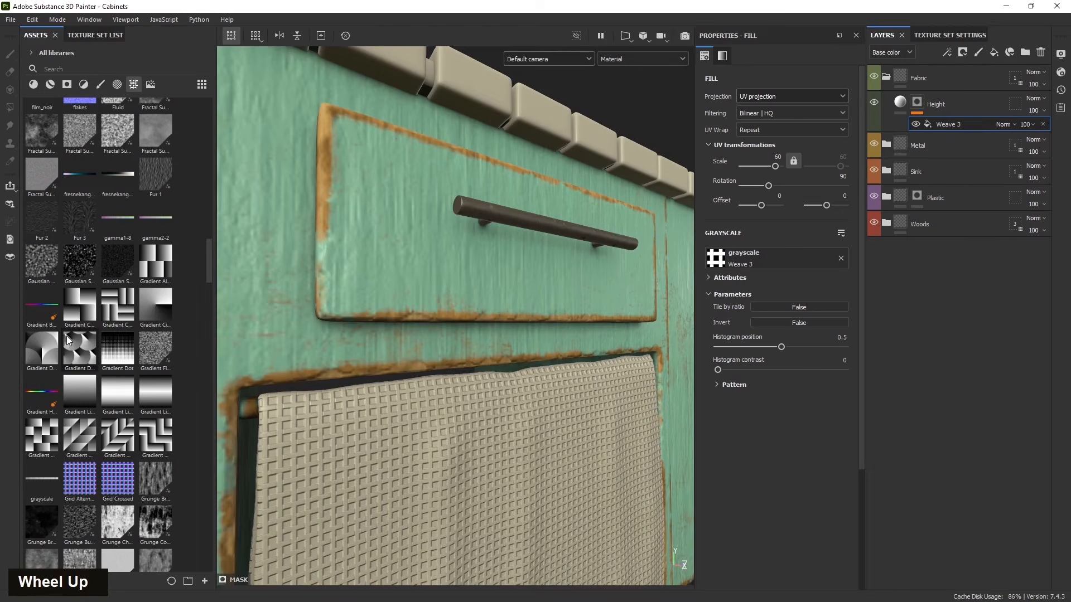
scroll(74, 359, "down", 2)
scroll(74, 361, "up", 12)
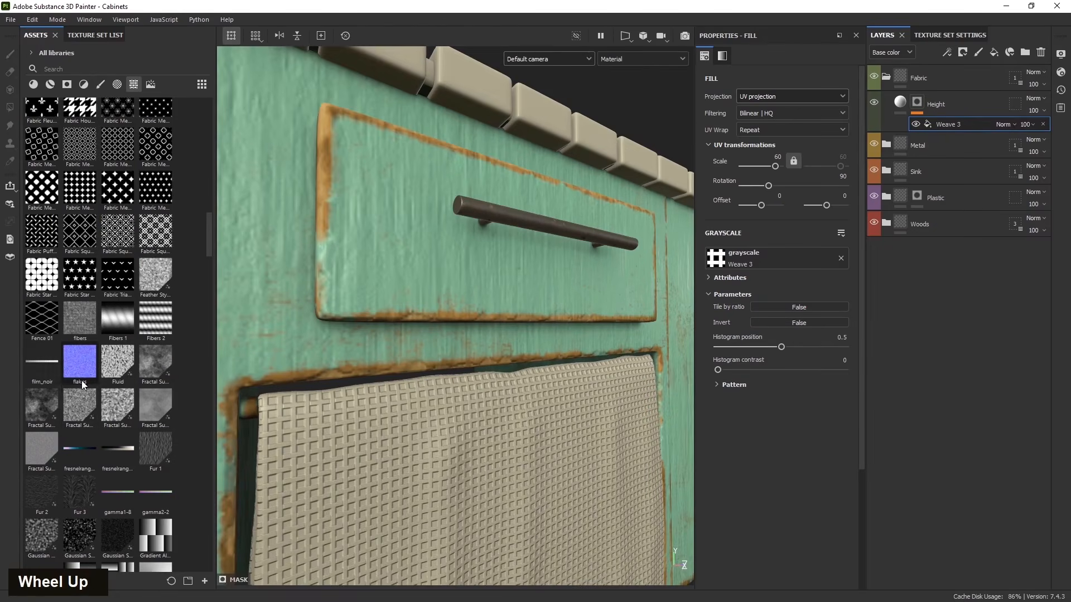
scroll(109, 262, "up", 9)
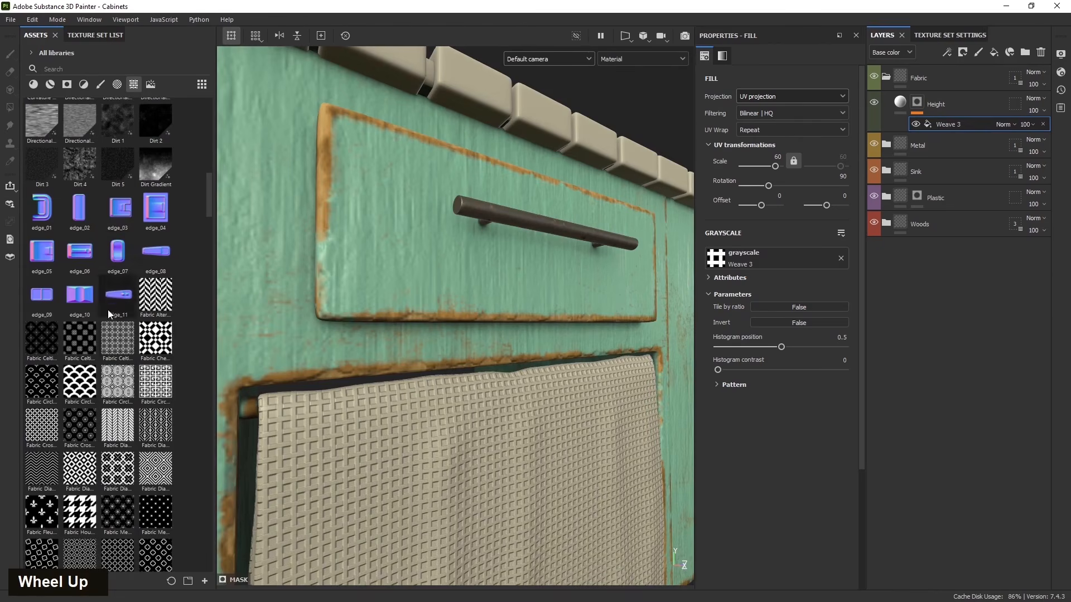
left_click_drag(114, 430, 732, 258)
Examine the Fabric Diagonal pattern on the cloth at the cabinet front, both up close and from a distance.
middle_click_drag(397, 536, 381, 402, "alt")
scroll(368, 435, "down", 2)
scroll(376, 262, "up", 3)
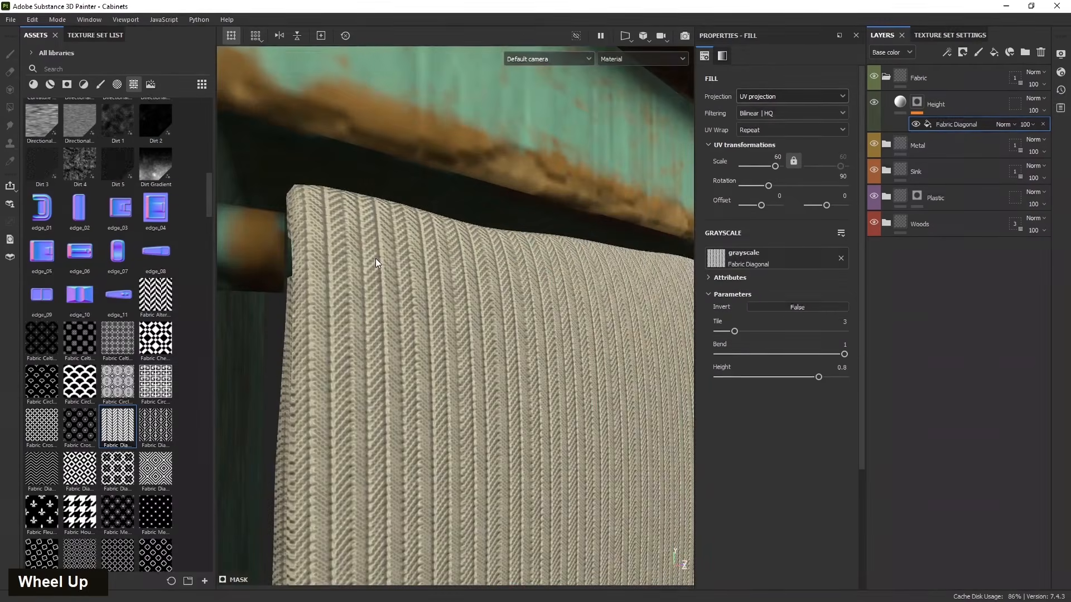
scroll(328, 232, "down", 2)
scroll(440, 336, "up", 5)
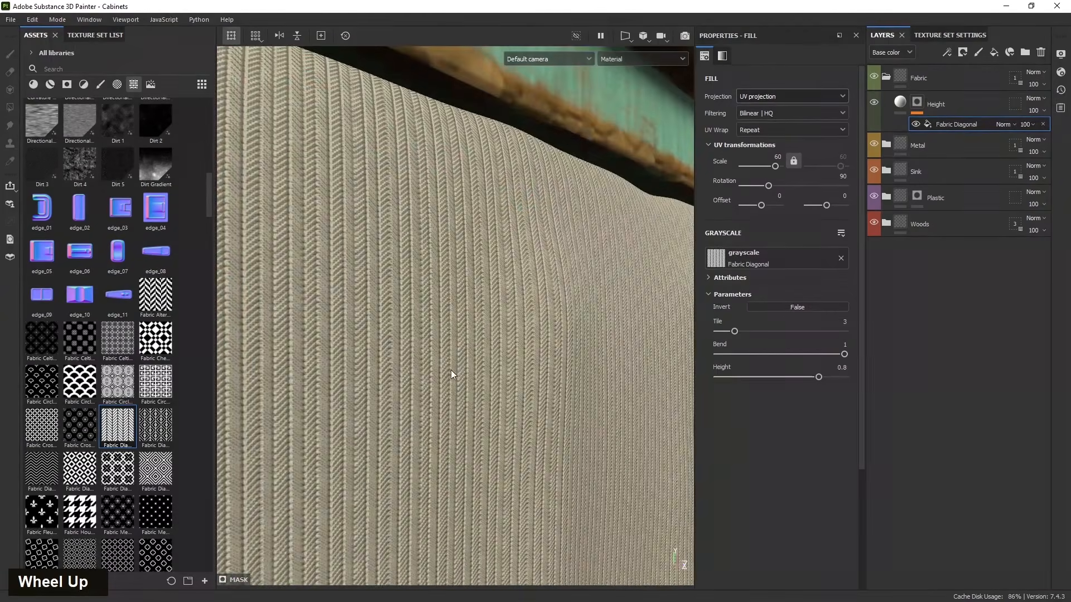
scroll(385, 351, "down", 6)
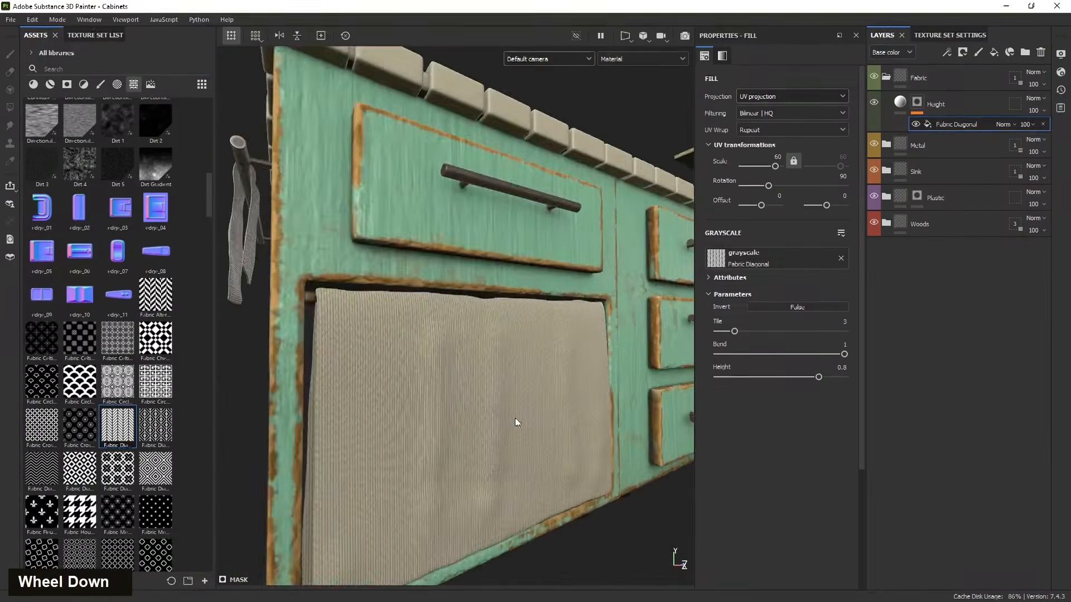
scroll(468, 401, "up", 4)
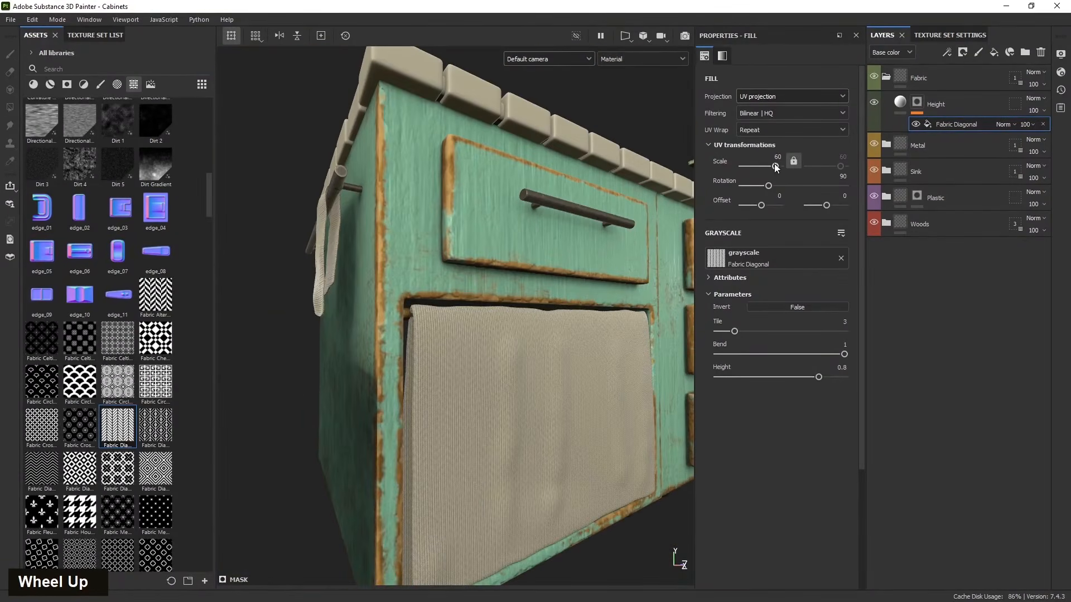
Set the temporal anti-aliasing accumulations to 16 in the display settings and close them.
scroll(439, 454, "up", 3)
scroll(356, 390, "down", 2)
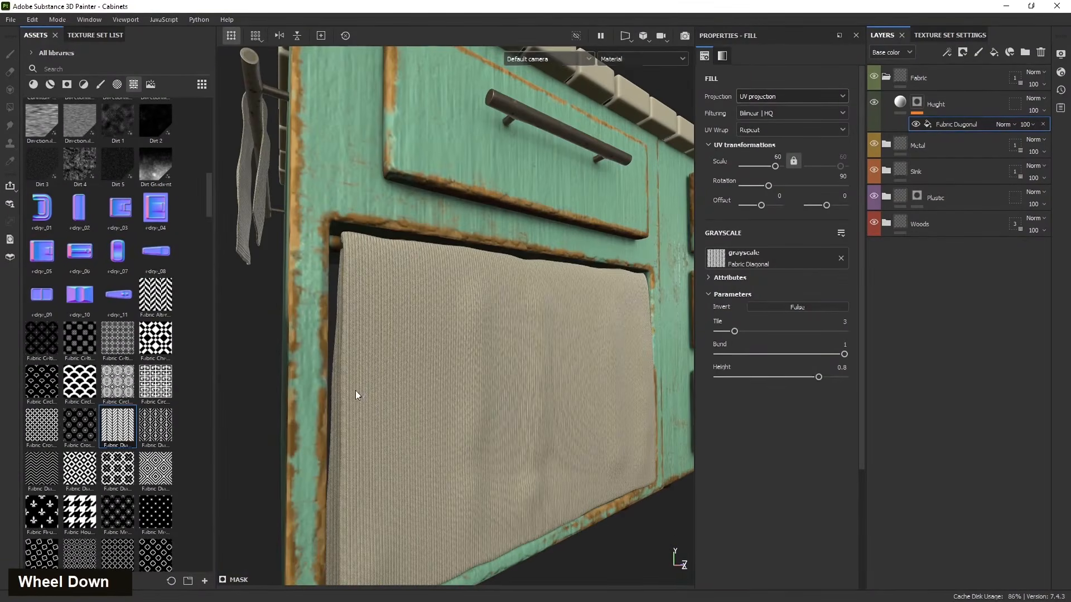
left_click(1061, 56)
scroll(843, 276, "down", 5)
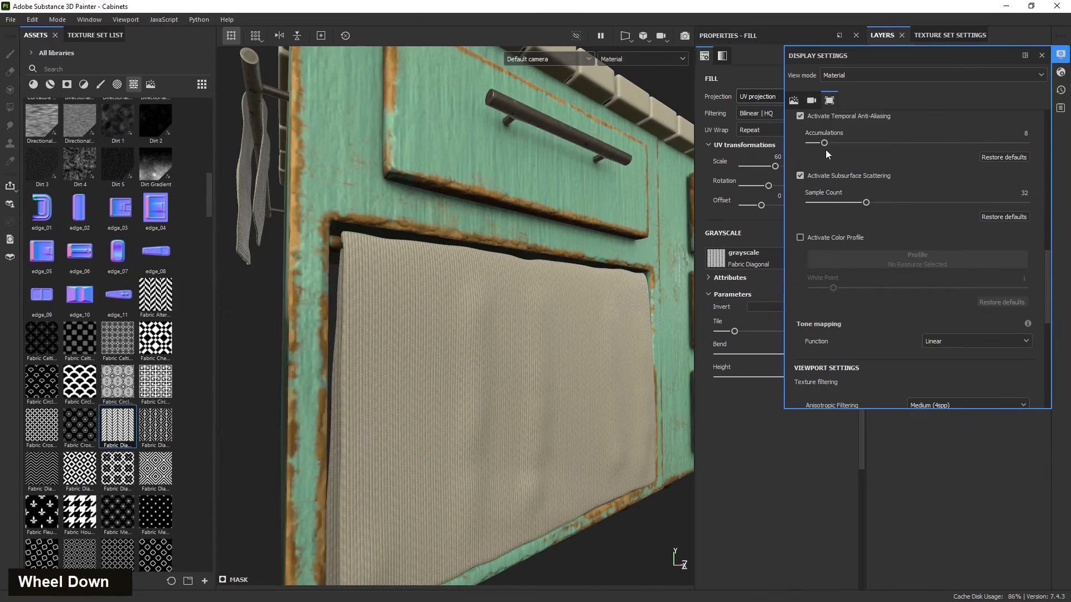
double_click(1026, 133)
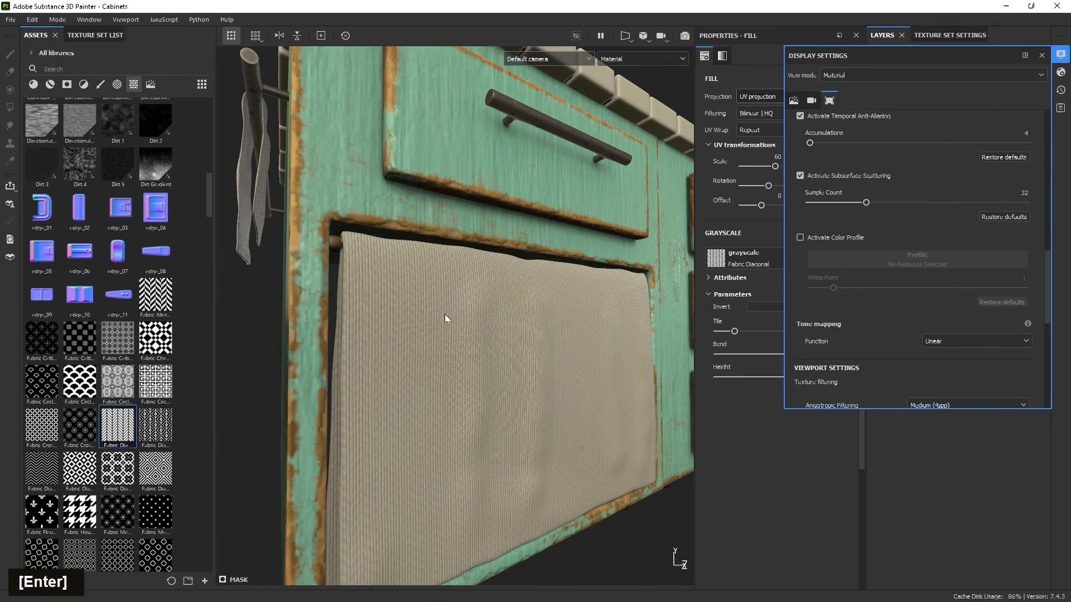
scroll(376, 357, "up", 3)
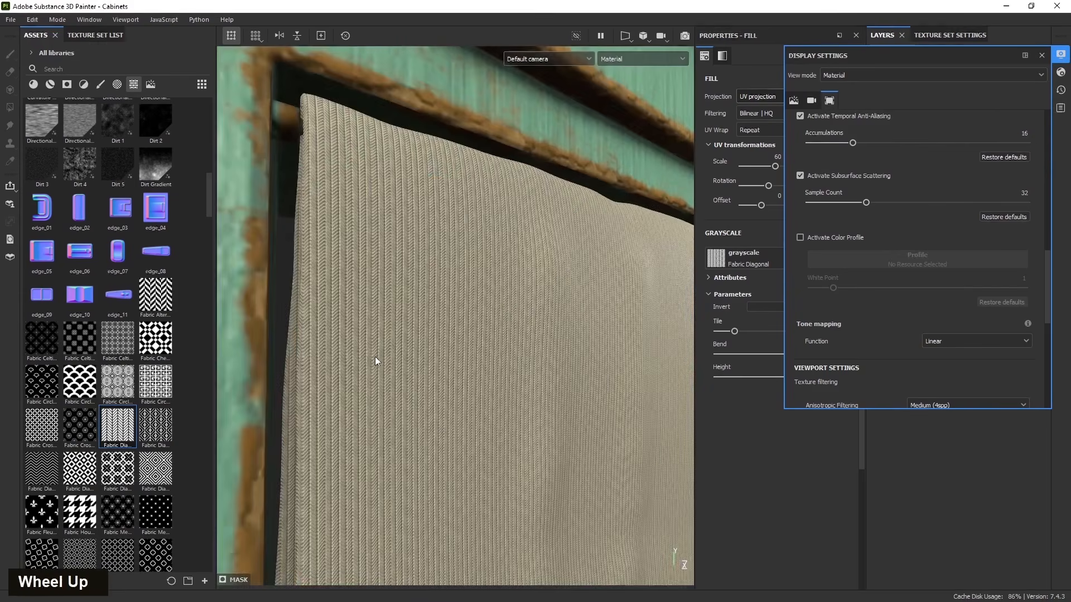
left_click_drag(376, 357, 502, 415, "alt")
scroll(504, 417, "down", 3)
left_click(1062, 55)
Examine the Fabric Diagonal weave on the hanging cloth from several angles and distances.
left_click_drag(569, 329, 450, 363, "alt")
scroll(393, 370, "up", 3)
scroll(319, 390, "up", 3)
left_click_drag(319, 390, 339, 421, "alt")
left_click_drag(310, 325, 308, 385, "alt")
scroll(302, 322, "up", 3)
scroll(302, 322, "down", 3)
left_click_drag(324, 330, 510, 351, "alt")
middle_click_drag(510, 350, 223, 363, "alt")
left_click_drag(222, 363, 382, 306, "alt")
middle_click_drag(383, 306, 342, 267, "alt")
scroll(340, 284, "down", 3)
scroll(341, 286, "down", 2)
left_click_drag(420, 353, 413, 388, "alt")
scroll(325, 287, "up", 3)
scroll(323, 288, "up", 2)
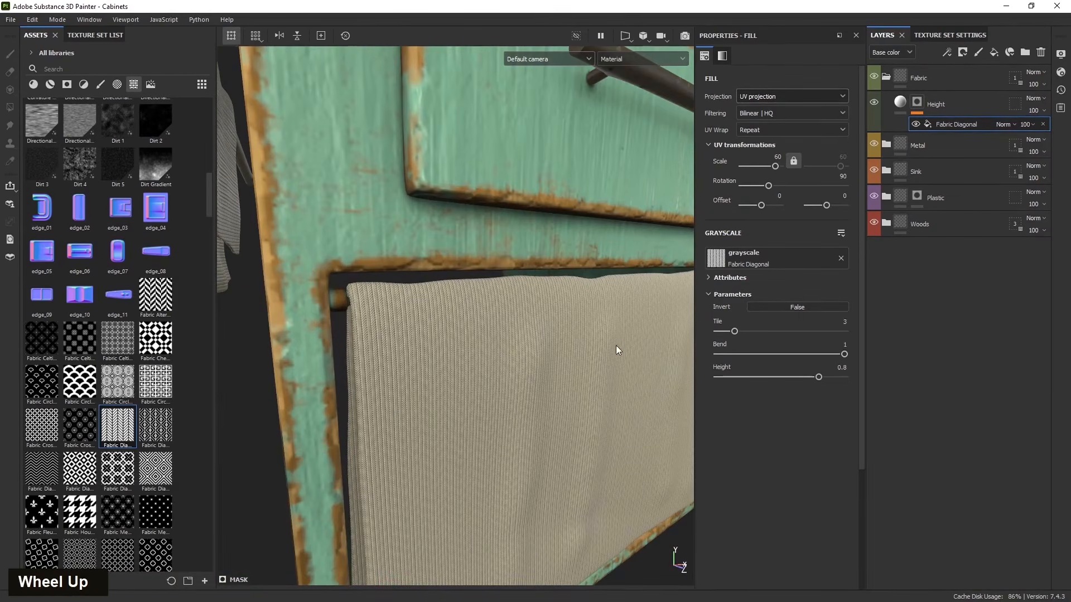
Copy the NM layer and the Steel Dark Aged folder from the Metal folder.
left_click(886, 77)
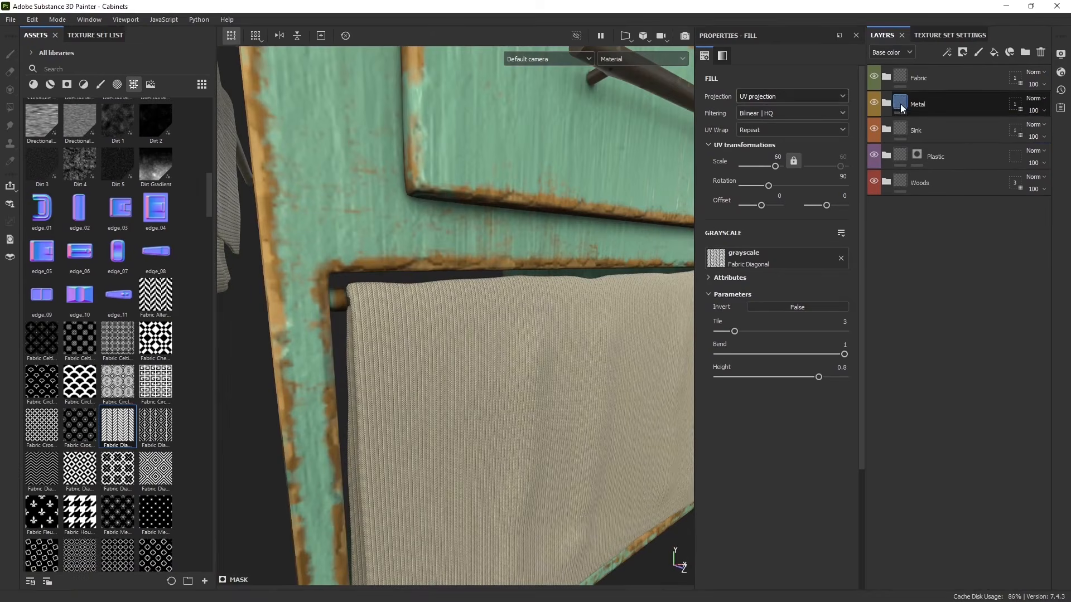
left_click(902, 106)
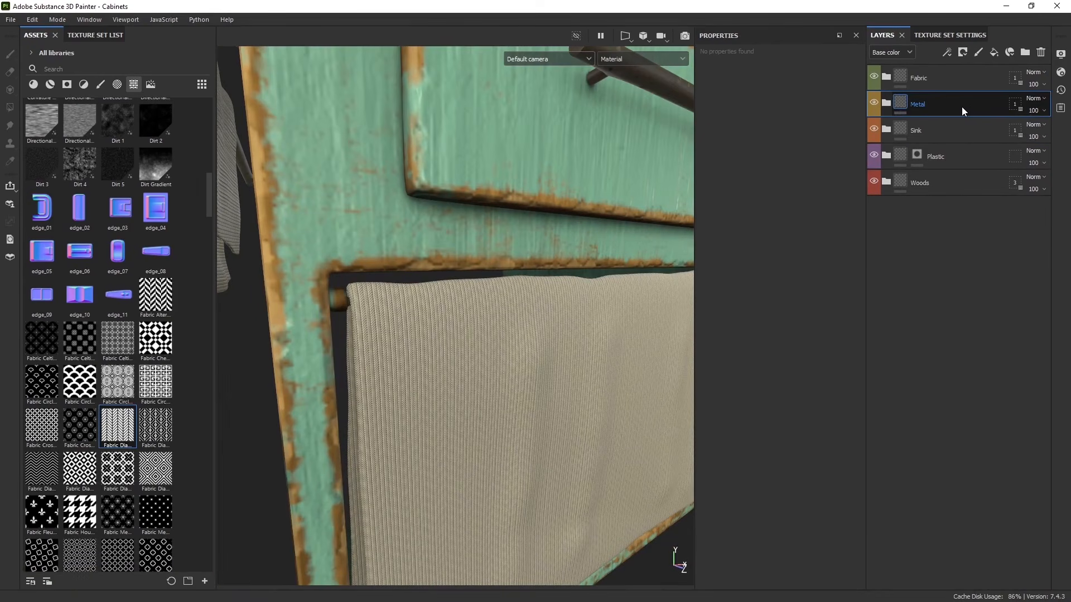
left_click(886, 103)
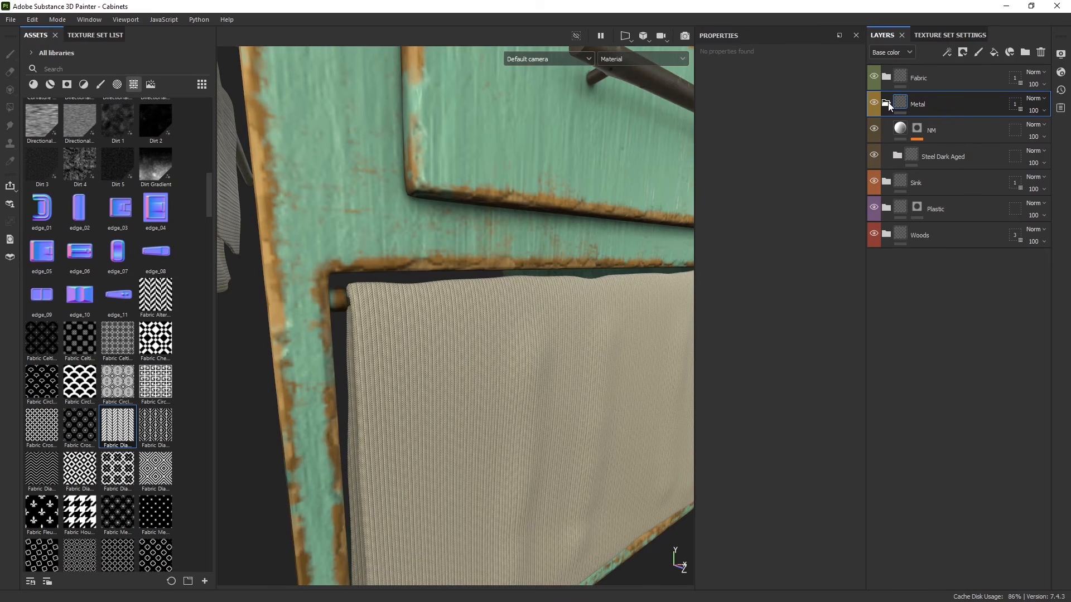
left_click(950, 132)
left_click(952, 149, "ctrl")
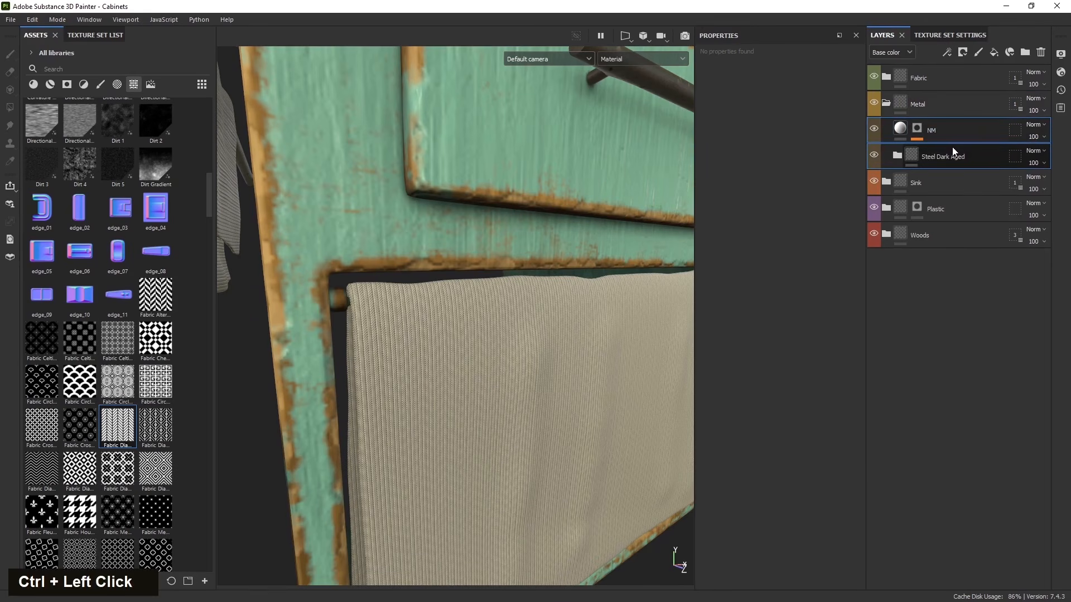
key("ctrl+c")
left_click(887, 105)
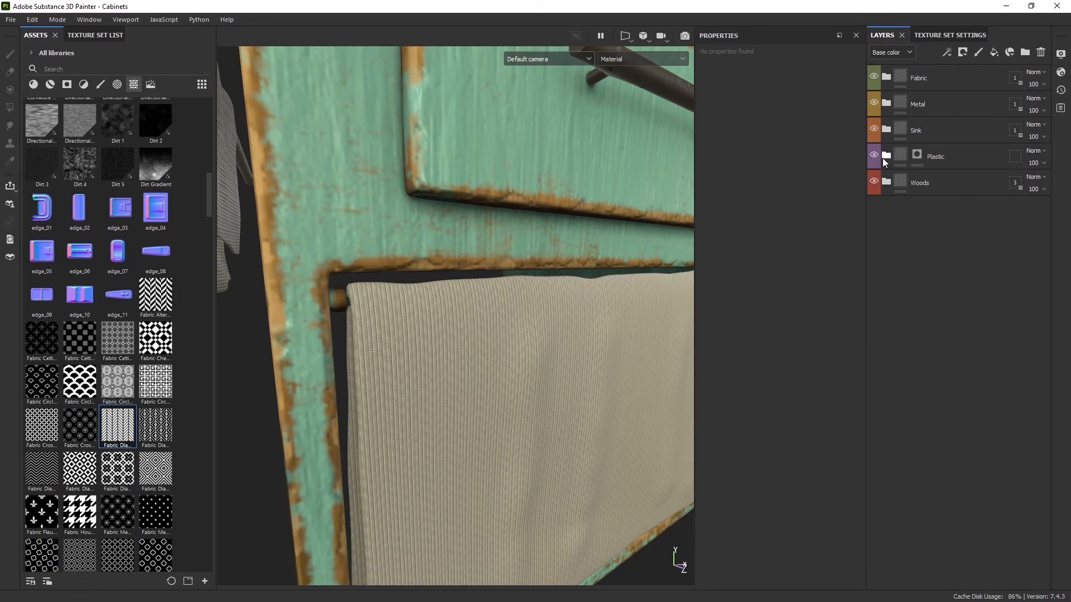
Expand the Woods folder and briefly hide and reshow the Plastic, Sink and Metal folders to check what they cover.
left_click(886, 182)
left_click(873, 155)
left_click(874, 129)
left_click(874, 103)
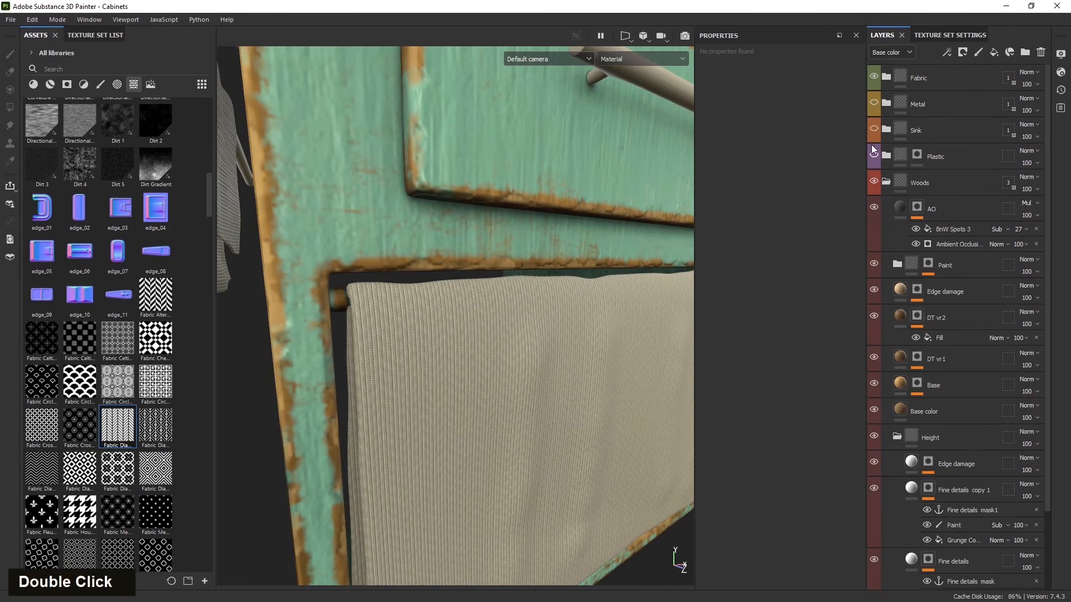
left_click(874, 155)
left_click(873, 129)
left_click(873, 104)
Create a new folder above the AO layer in the Woods folder and give it a black mask.
left_click(946, 198)
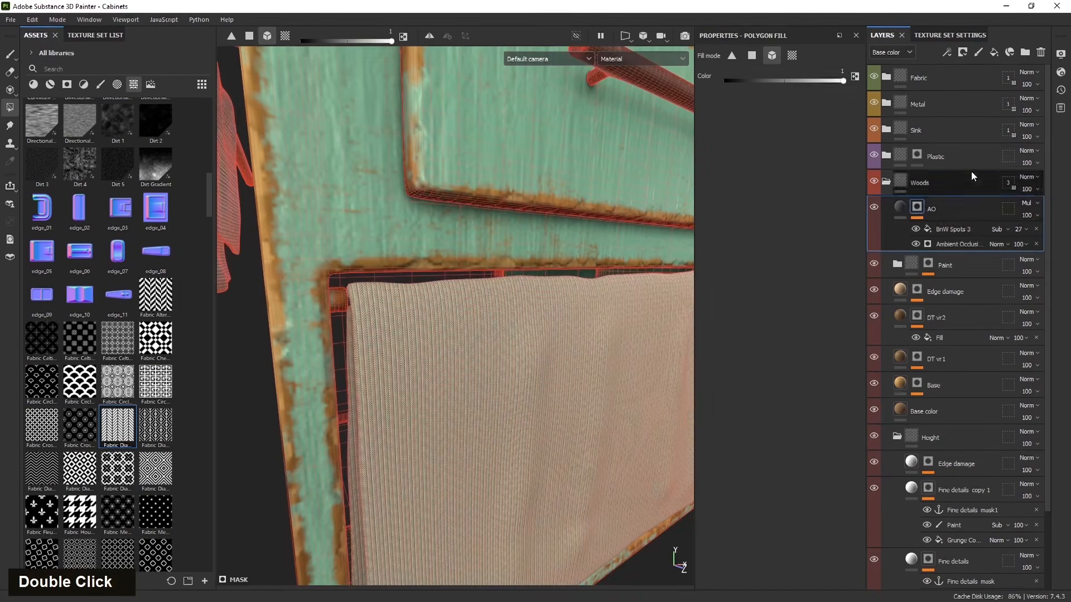
key("ctrl+g")
left_click(963, 53)
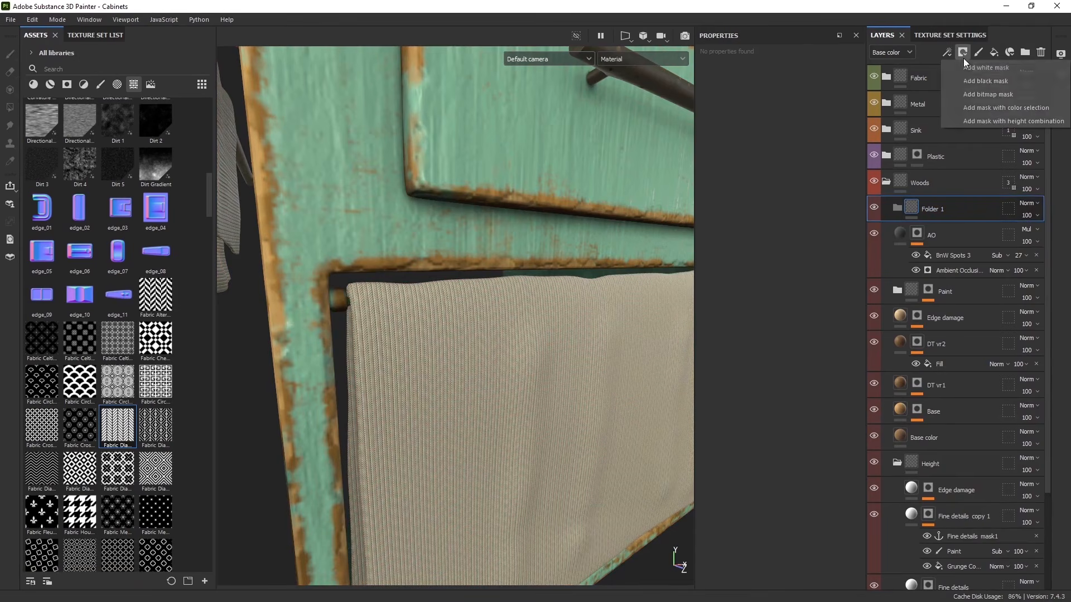
left_click(966, 79)
Rename the new masked folder as Metal.
double_click(953, 211)
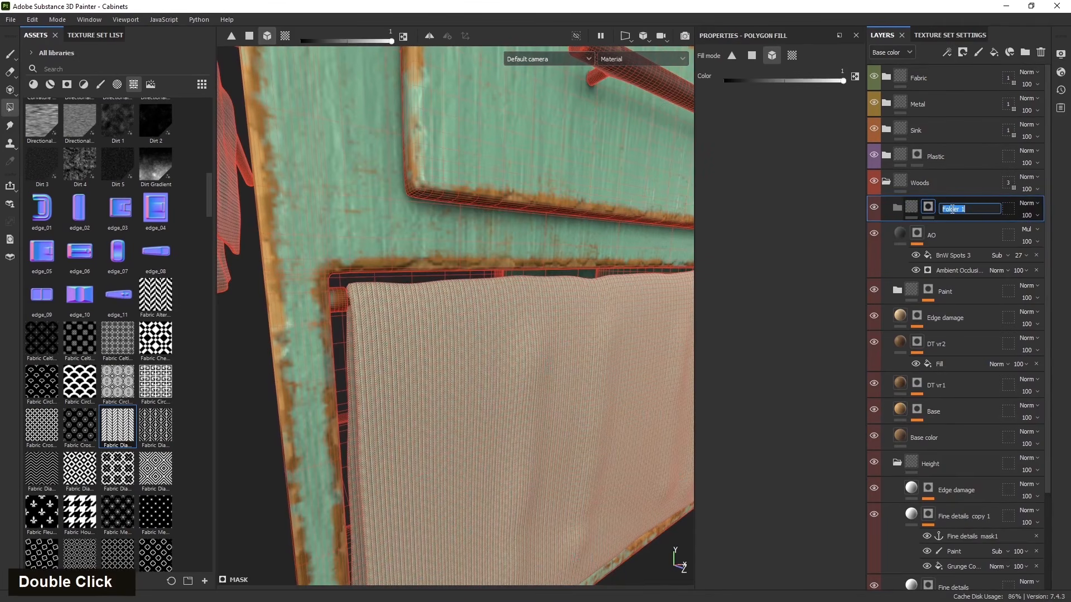
type("Me")
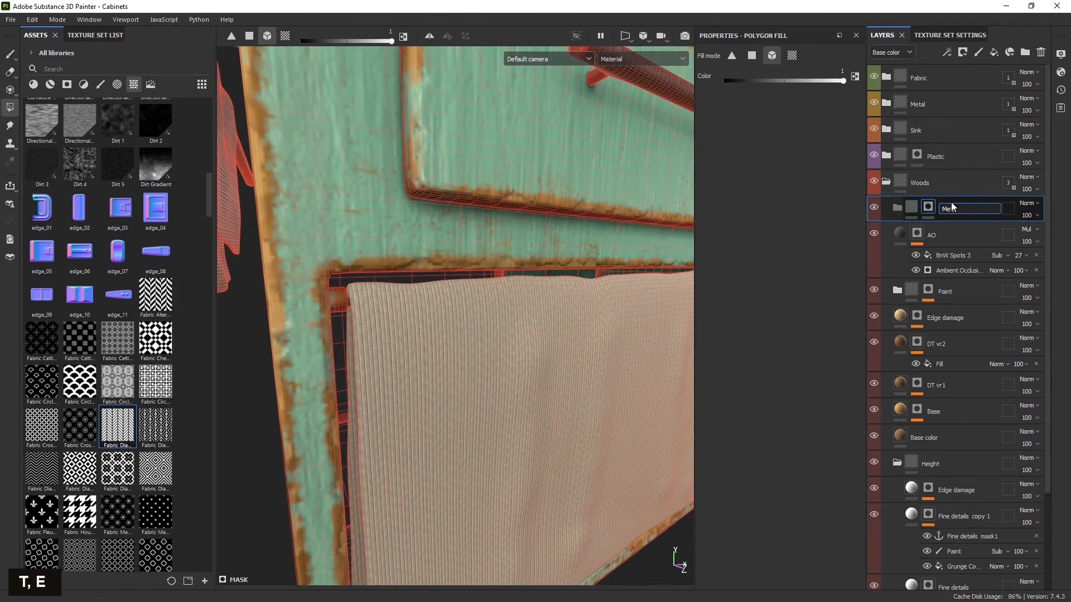
type("tal")
key("Return")
Fill the rod holding the front cloth into the new Metal folder's mask and inspect the mask on the model.
left_click(921, 209)
left_click(926, 208)
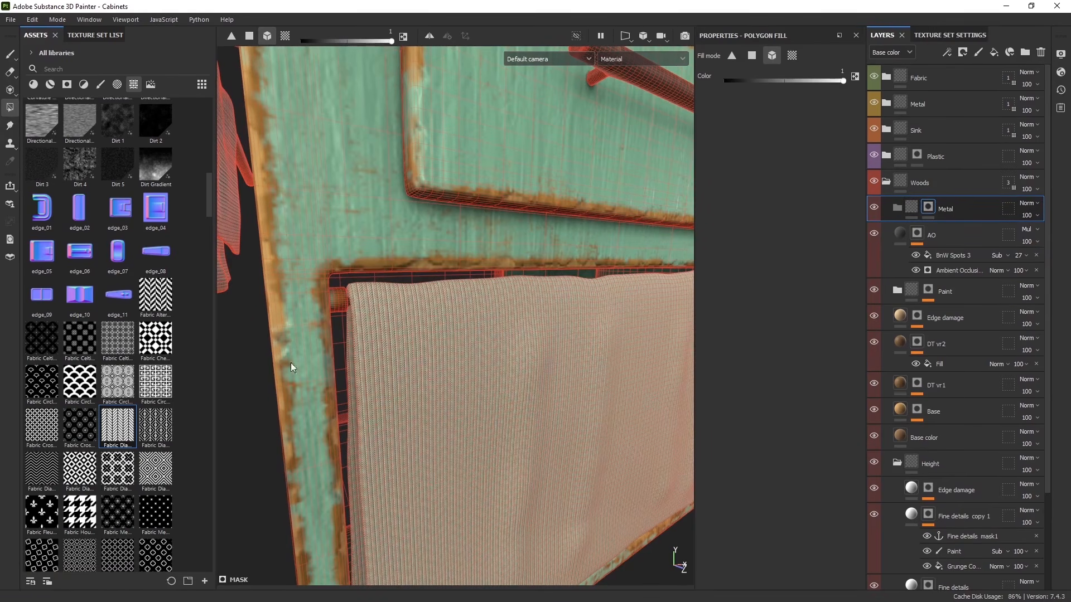
left_click_drag(357, 334, 363, 343, "alt")
scroll(335, 295, "up", 3)
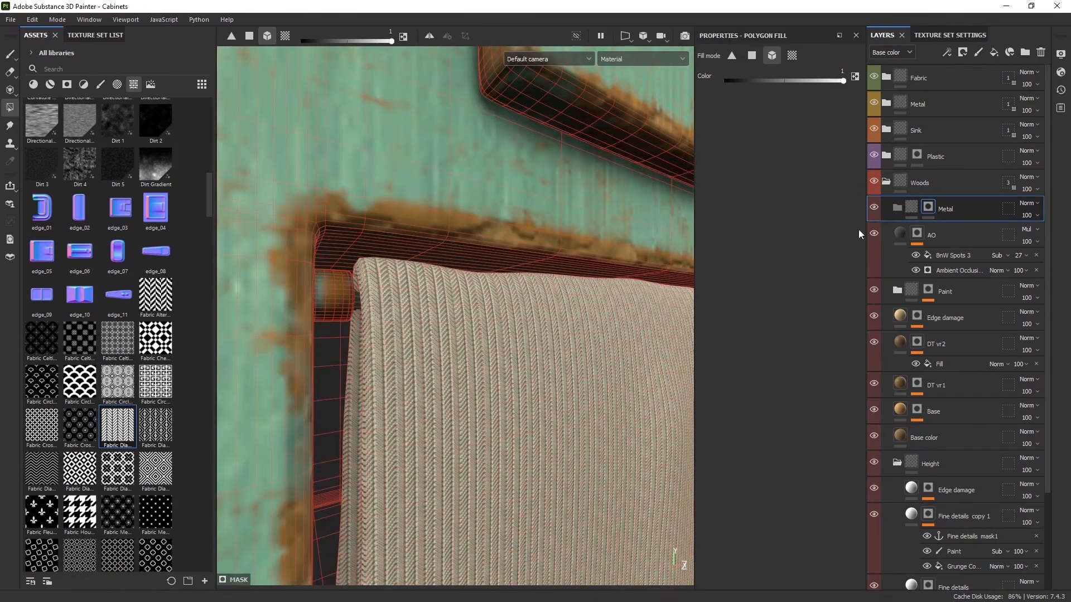
left_click(928, 208, "alt")
scroll(351, 355, "down", 2)
middle_click_drag(351, 355, 645, 318, "alt")
scroll(645, 318, "up", 3)
scroll(600, 380, "down", 2)
scroll(600, 380, "down", 5)
left_click_drag(446, 385, 597, 375, "alt")
middle_click_drag(597, 375, 507, 346, "alt")
scroll(507, 347, "up", 2)
left_click_drag(507, 346, 530, 327, "alt")
Paste the copied NM and Steel Dark Aged layers into the new Metal folder, check the cloth rod and collapse Woods.
left_click(911, 207)
middle_click_drag(568, 400, 570, 401, "alt")
left_click_drag(570, 400, 350, 453, "alt")
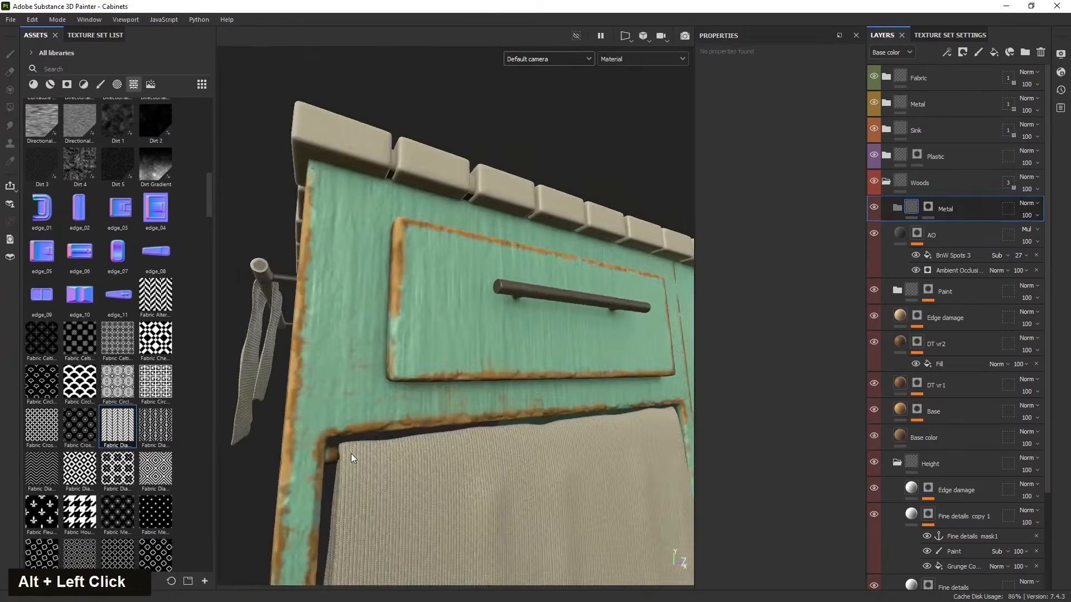
middle_click_drag(350, 453, 417, 337, "alt")
scroll(417, 337, "up", 2)
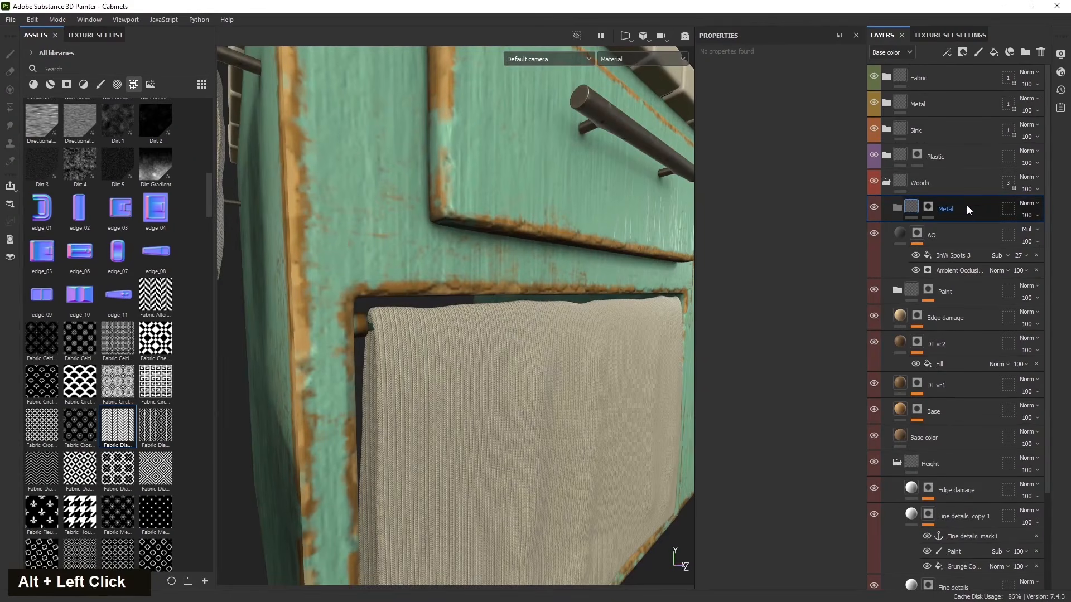
key("ctrl+v")
left_click(898, 207)
left_click_drag(580, 363, 476, 353, "alt")
scroll(306, 349, "up", 3)
left_click_drag(305, 349, 260, 337, "alt")
scroll(349, 383, "down", 4)
scroll(603, 350, "down", 4)
left_click_drag(484, 385, 443, 424, "alt")
scroll(443, 416, "up", 4)
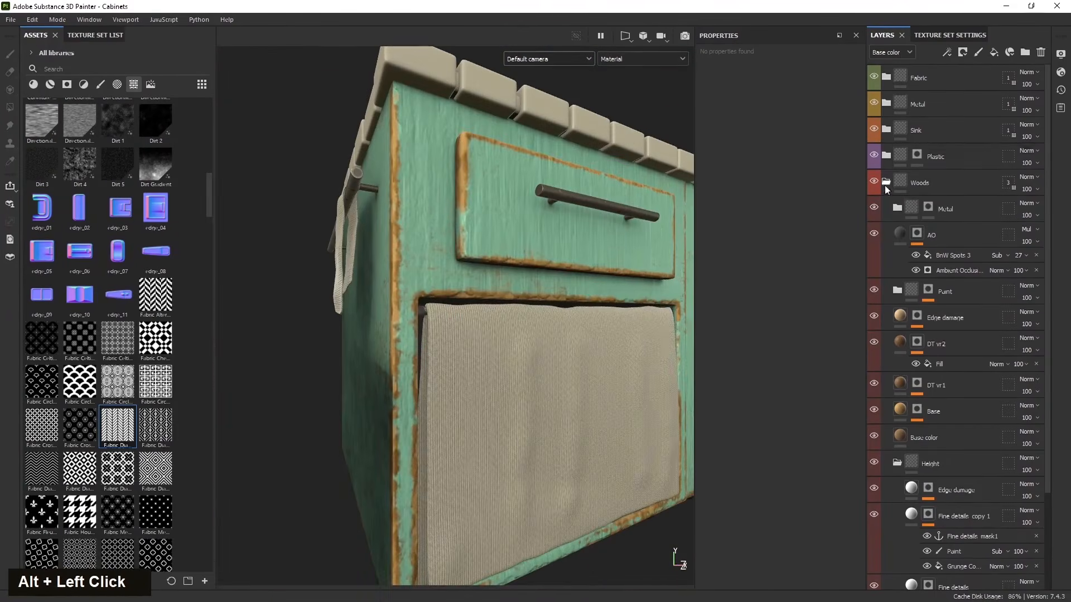
left_click(886, 186)
Add a fill layer above the Height layer in the Fabric folder.
left_click(946, 76)
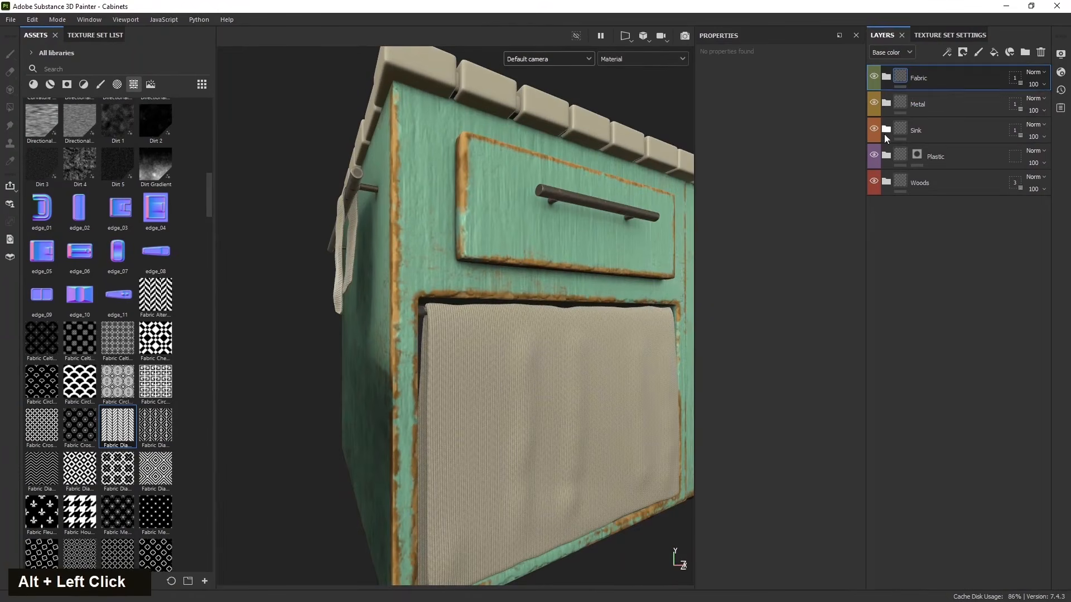
left_click(886, 77)
left_click(948, 124)
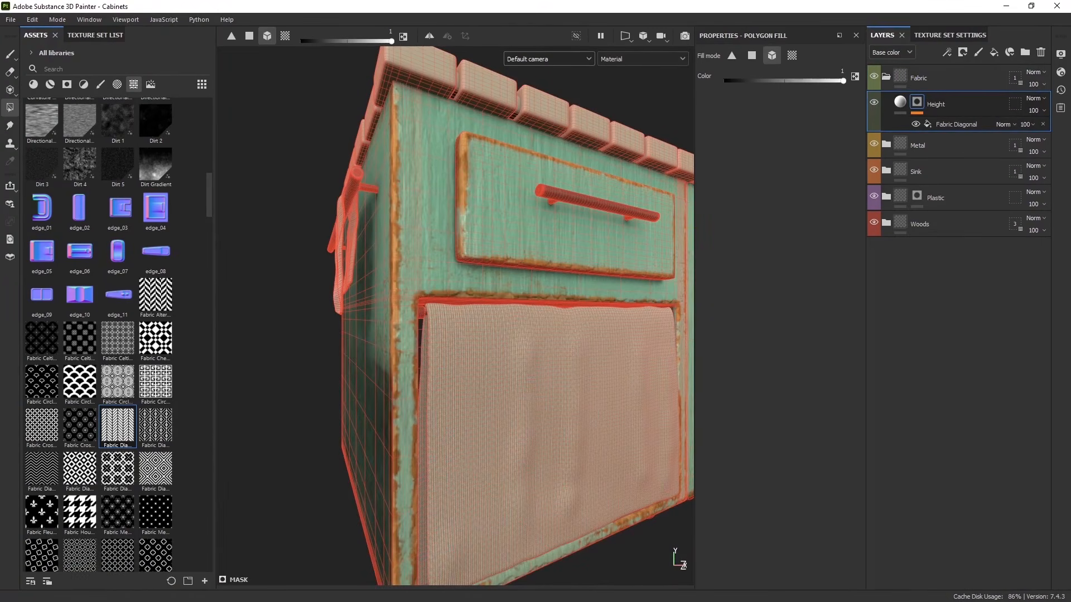
scroll(450, 312, "down", 4)
left_click_drag(450, 312, 461, 414, "alt")
scroll(474, 404, "up", 4)
middle_click_drag(487, 398, 459, 406, "alt")
left_click_drag(459, 406, 268, 409, "alt")
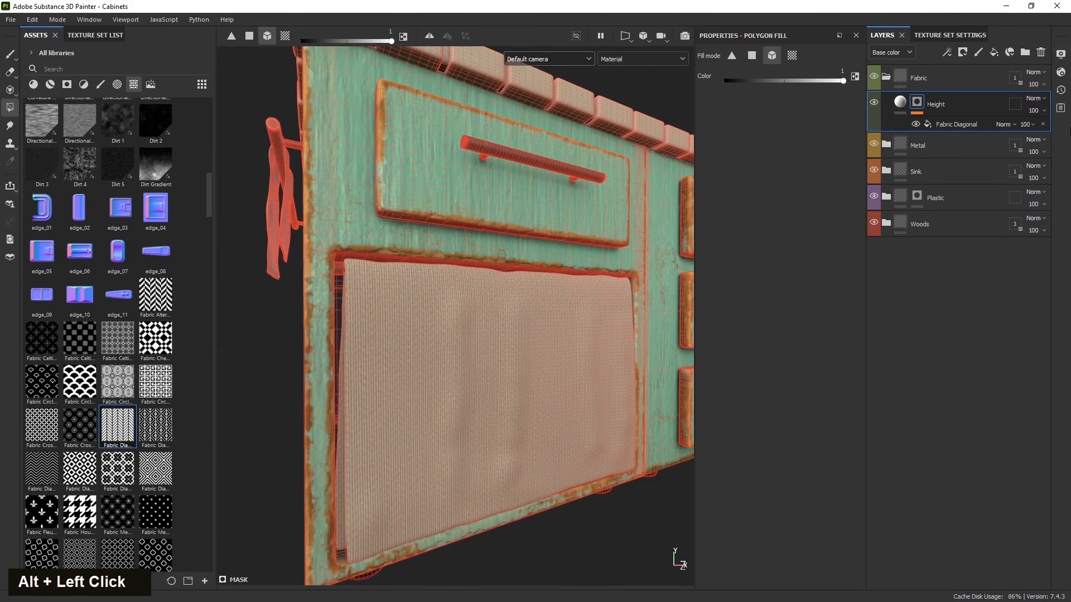
left_click(994, 52)
Rename the new fill layer as Color 1 and keep only its color channel enabled.
double_click(931, 107)
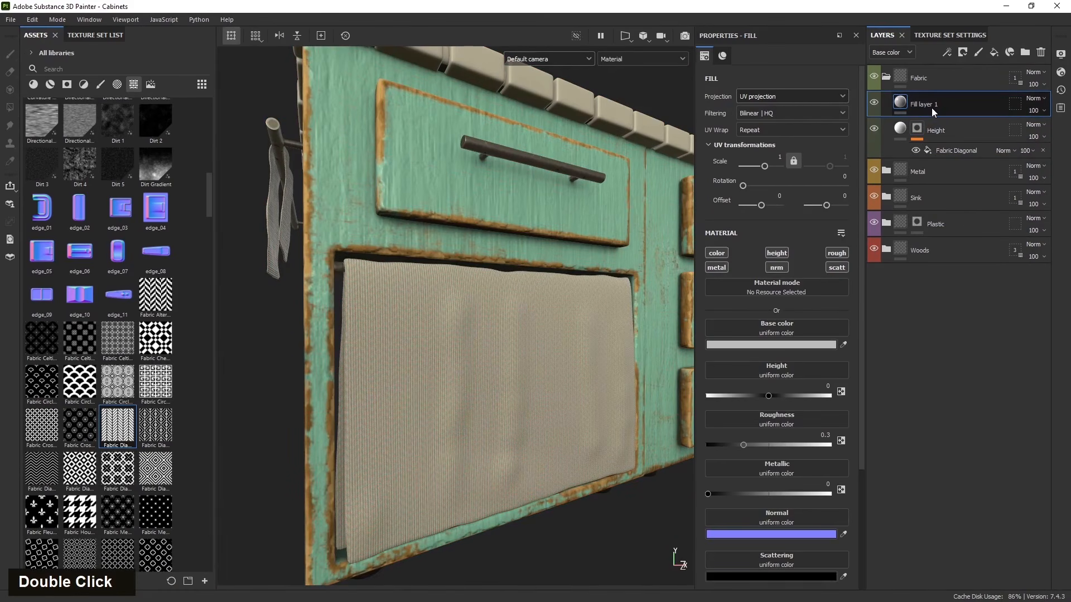
type("Col")
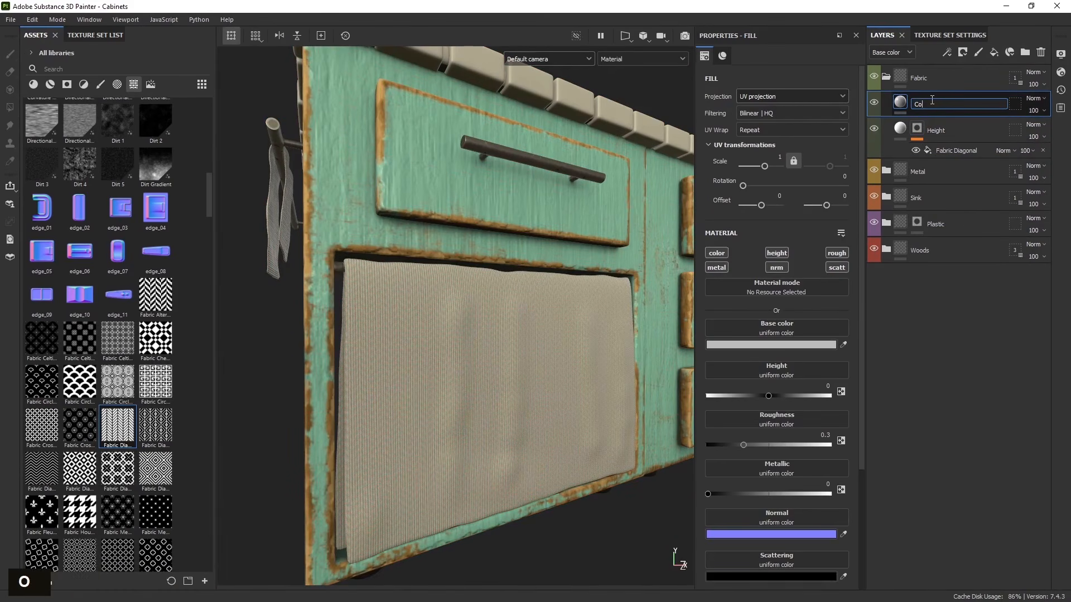
type("or 1")
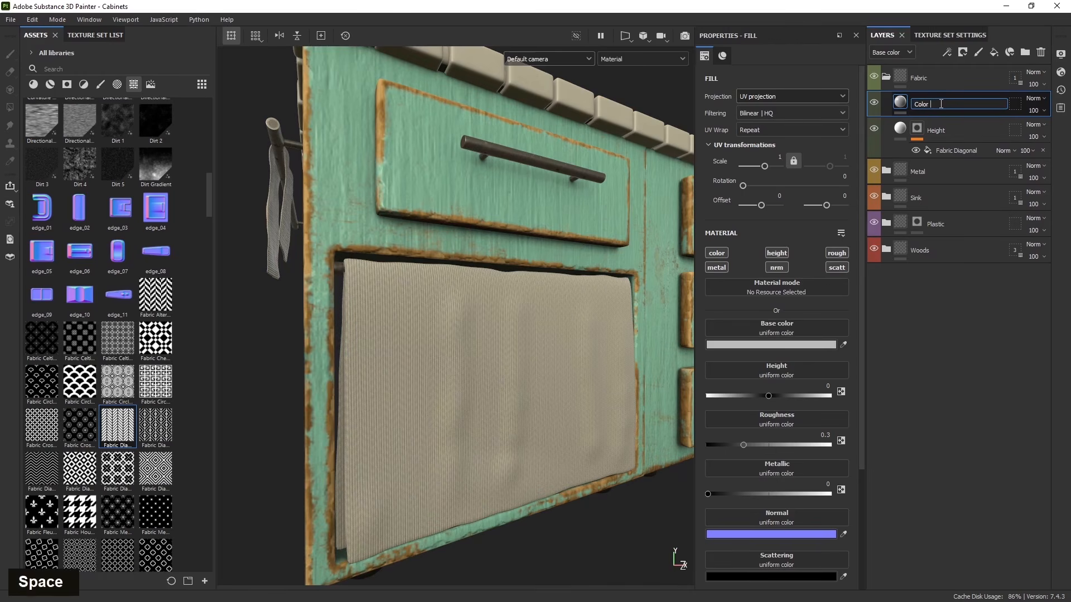
left_click(952, 330)
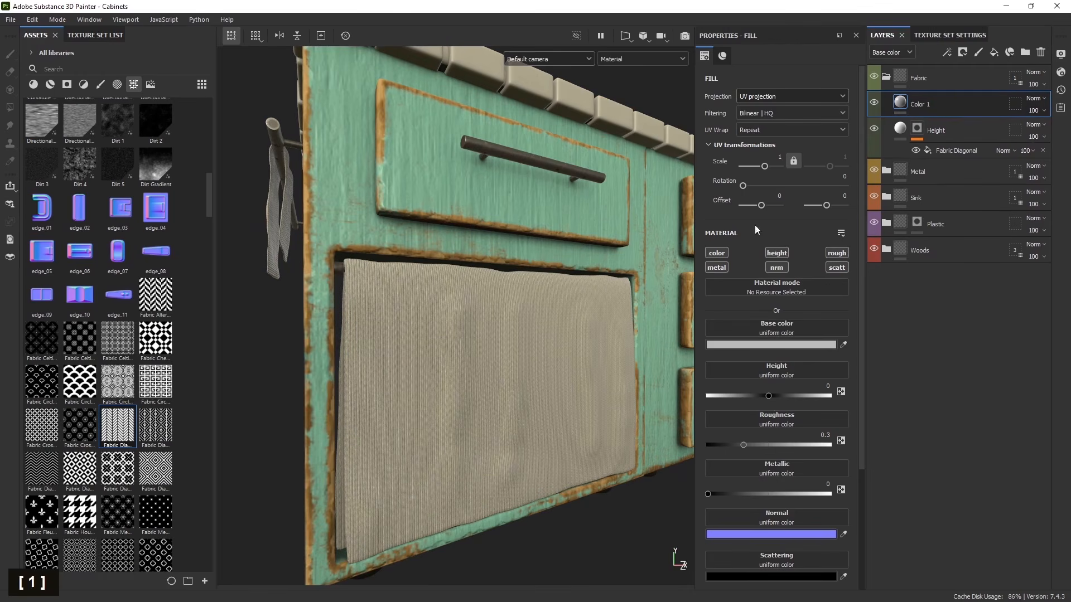
left_click(713, 253, "alt")
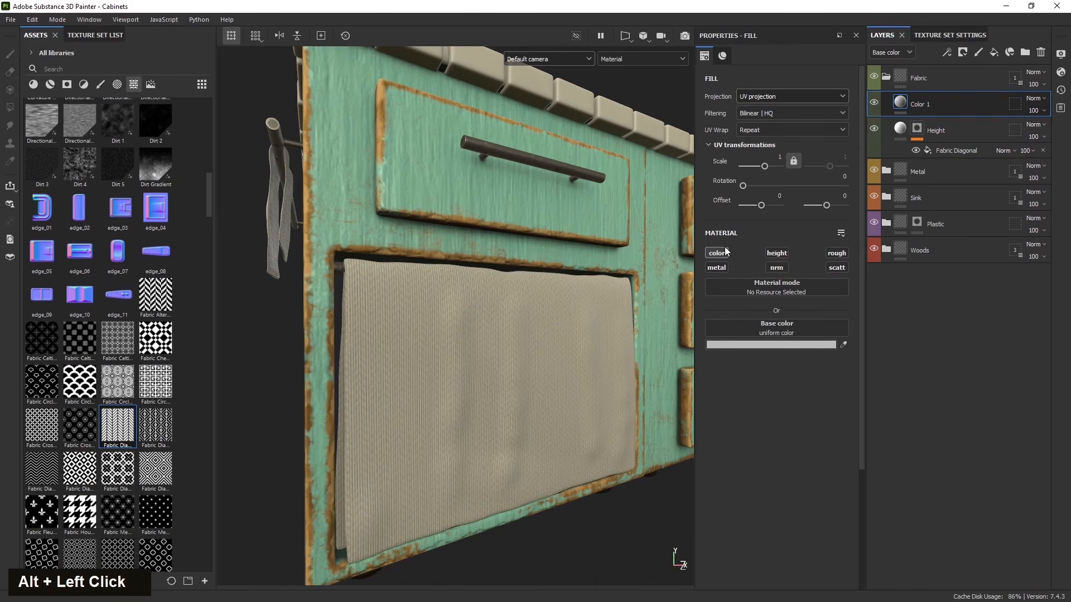
Sample a base color for Color 1 from the model and shift it to a saturated teal green.
double_click(772, 344)
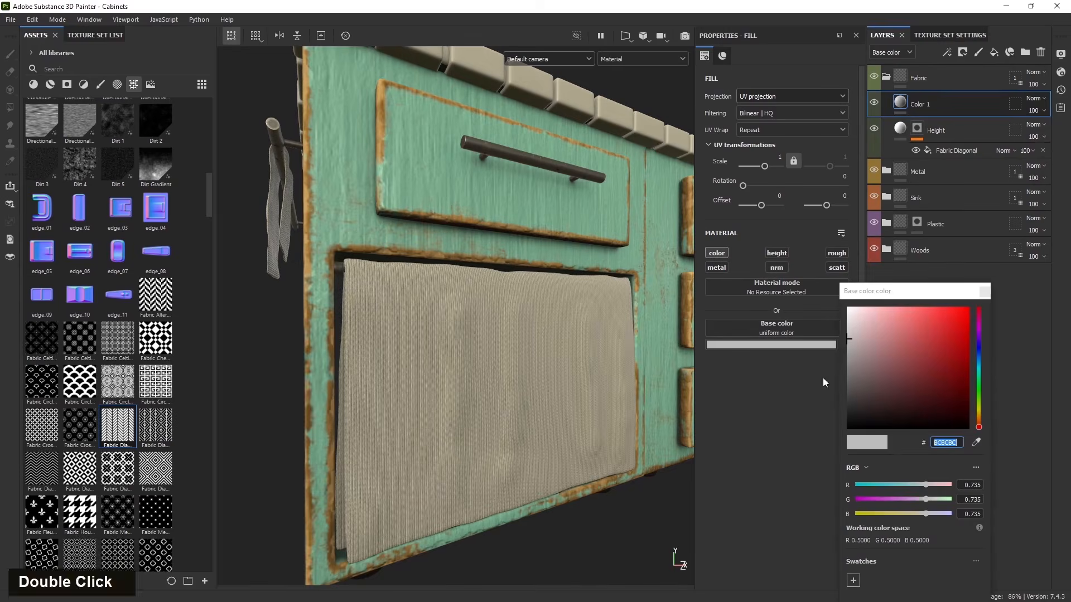
left_click(985, 291)
left_click_drag(843, 345, 657, 147)
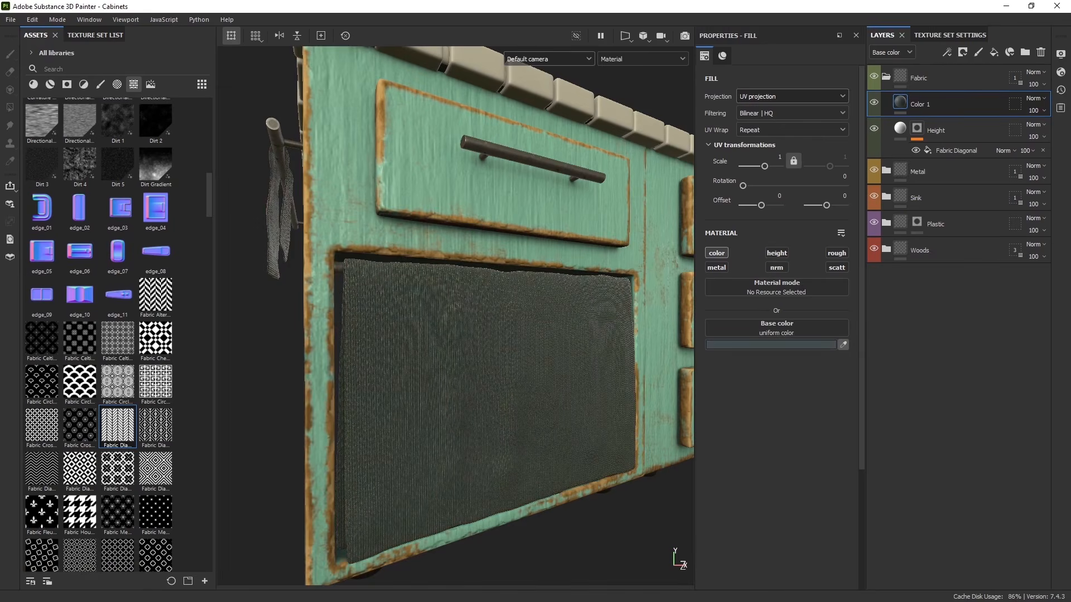
double_click(814, 344)
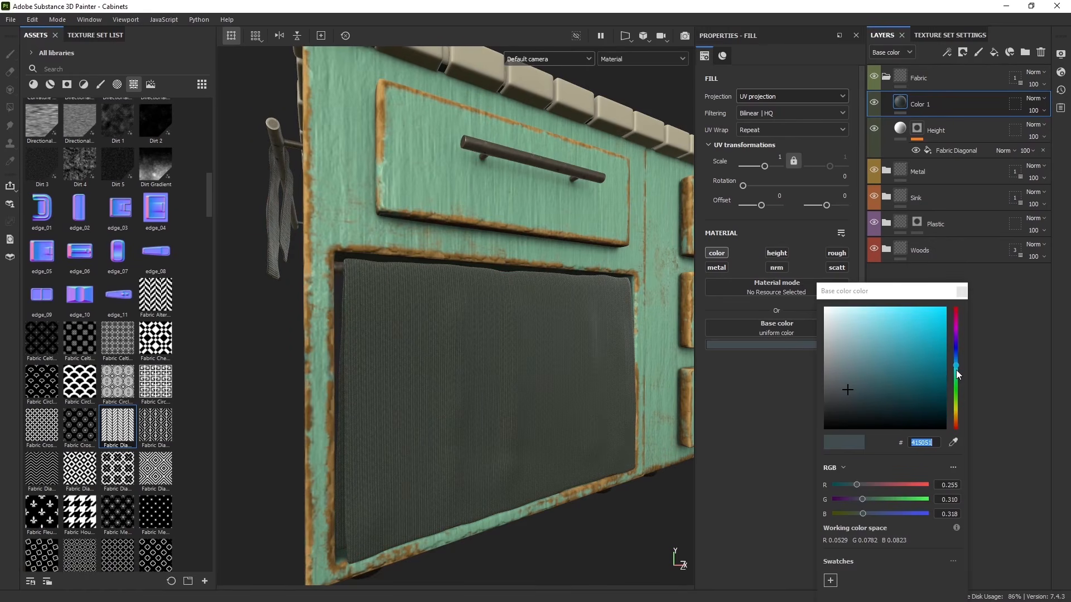
left_click_drag(956, 366, 956, 373)
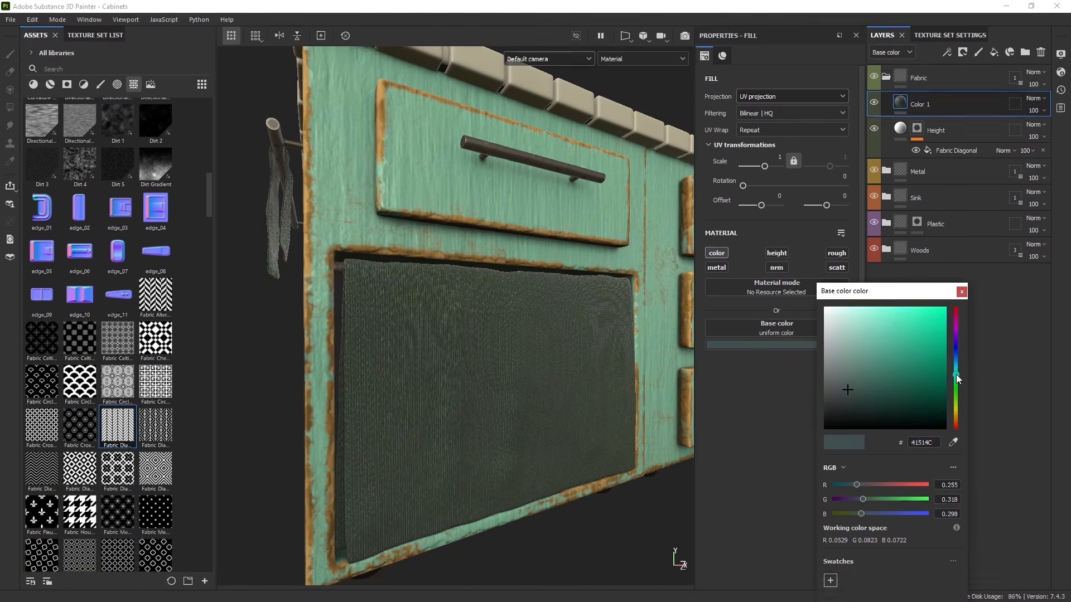
left_click_drag(865, 385, 908, 370)
left_click_drag(423, 363, 453, 370, "alt")
scroll(459, 378, "up", 6)
left_click_drag(492, 425, 593, 383, "alt")
left_click(961, 290)
mouse_move(435, 435)
left_mouse_down("alt")
mouse_move(383, 444)
mouse_move(422, 440)
left_mouse_up("alt")
Enable the roughness channel on Color 1, set roughness to 0.9156 and check the cloth.
left_click(836, 253)
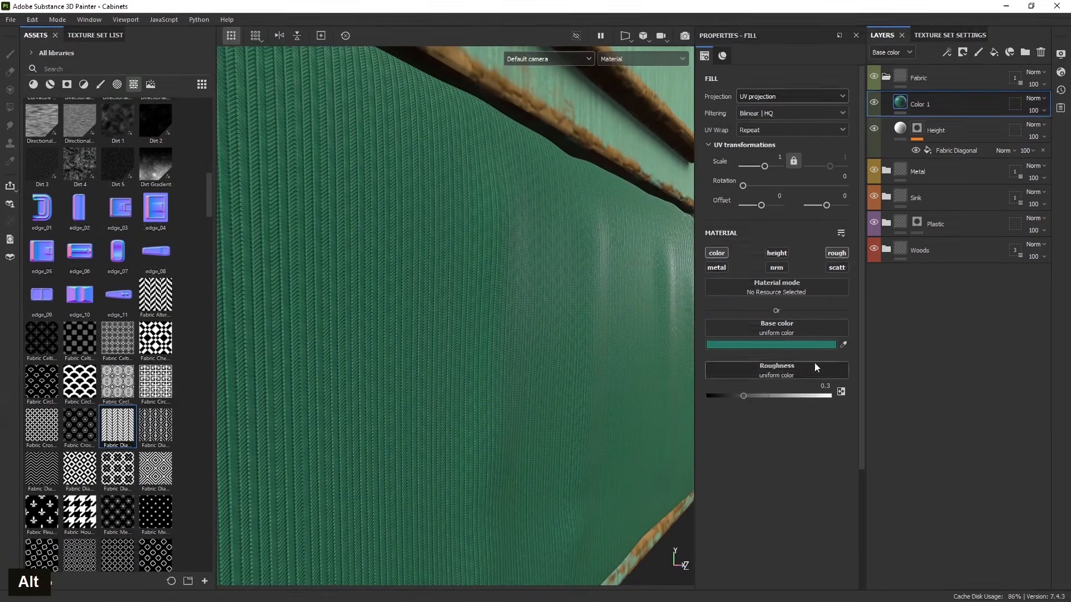
left_click_drag(744, 395, 822, 396)
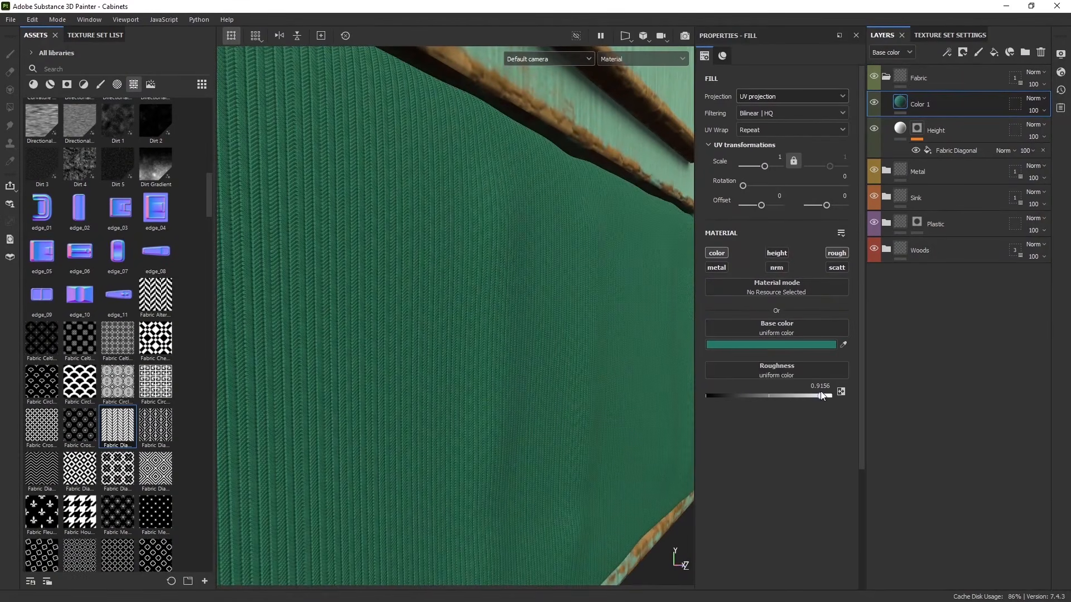
scroll(609, 407, "down", 12)
left_click_drag(609, 407, 617, 380, "alt")
scroll(617, 380, "up", 5)
middle_click_drag(617, 380, 591, 379, "alt")
left_click_drag(591, 379, 571, 376, "alt")
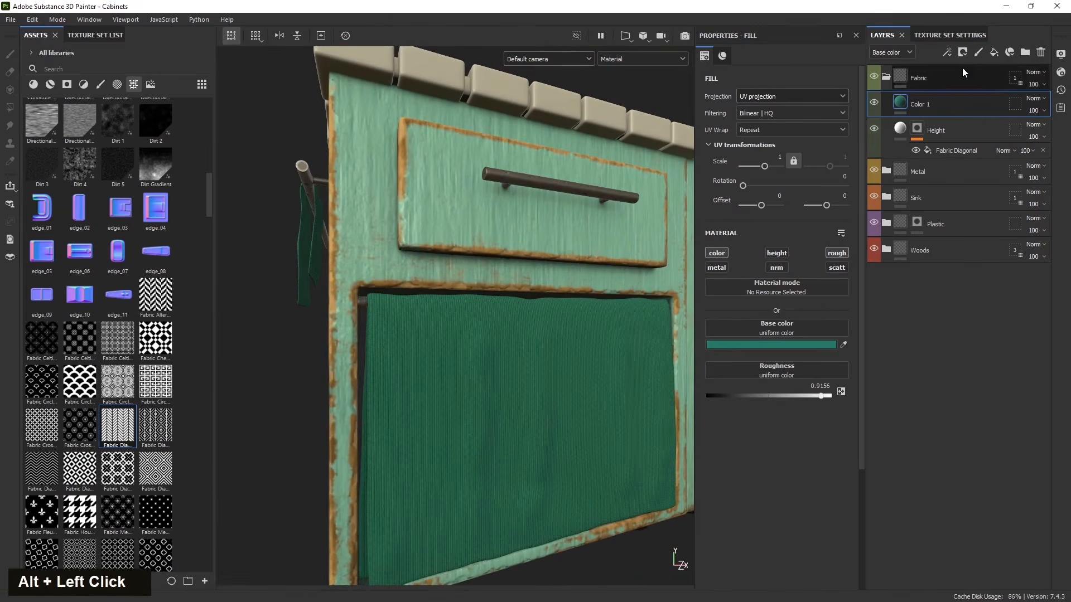
Add a black mask to Color 1 and add a fill effect to that mask.
left_click(963, 52)
left_click(972, 82)
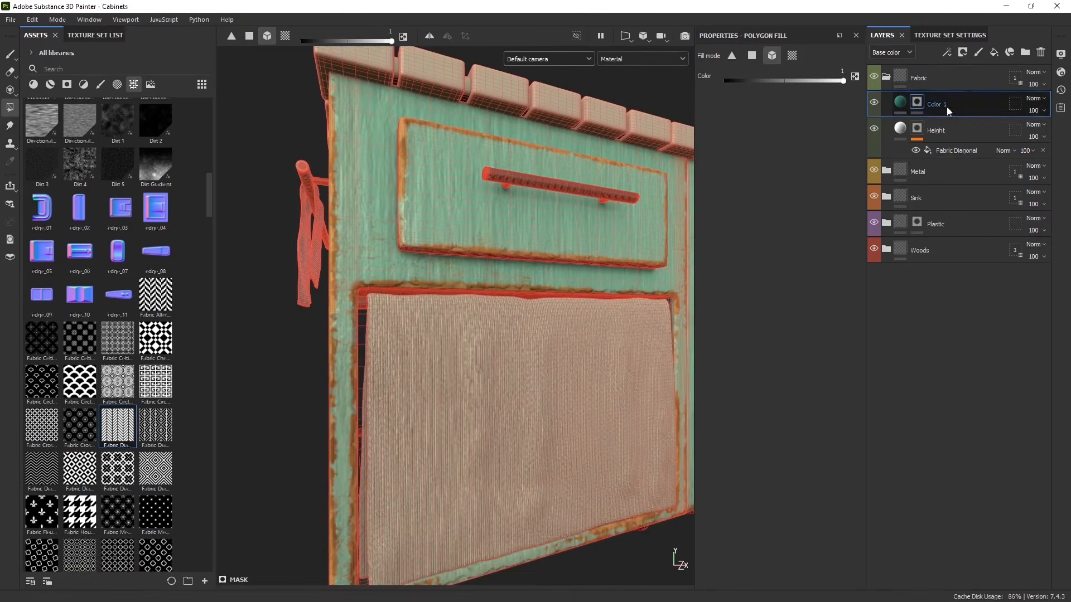
left_click(946, 52)
left_click(970, 93)
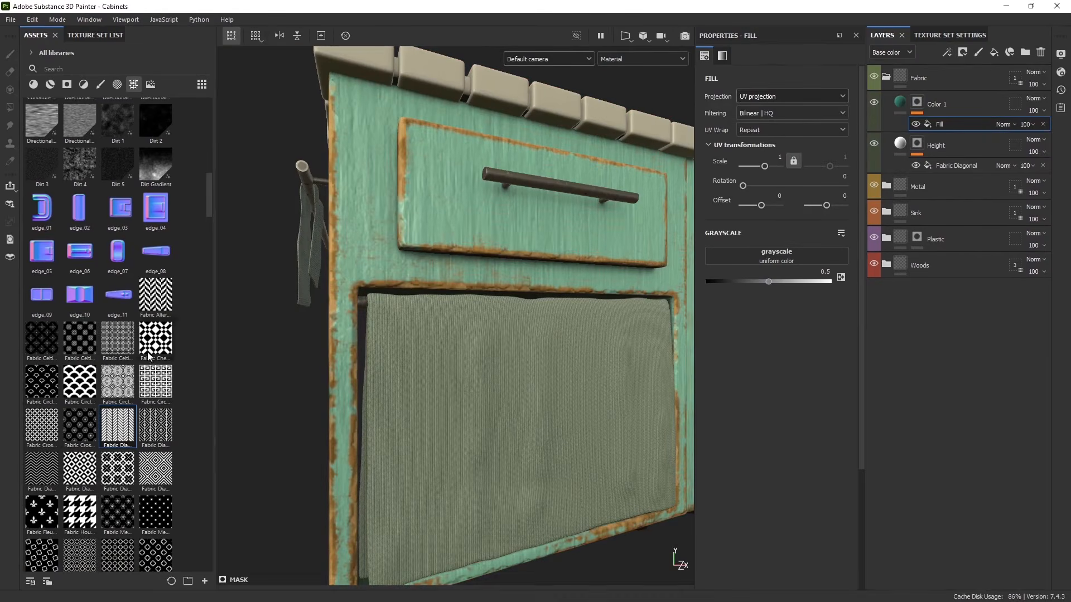
Choose the Fabric Checker texture from the library as the grayscale of Color 1's mask fill.
scroll(73, 424, "up", 10)
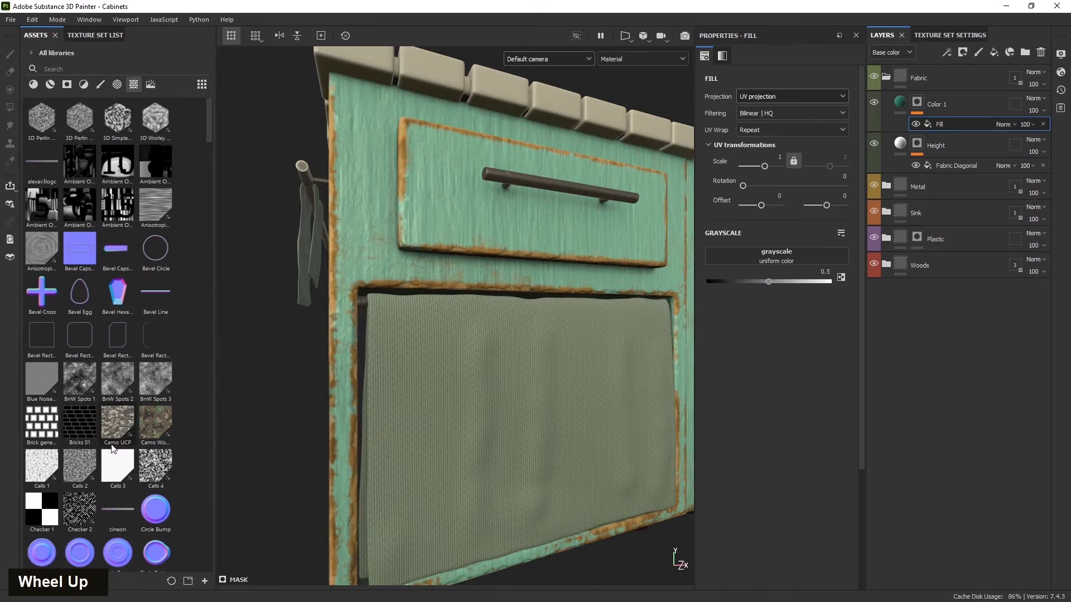
scroll(100, 411, "down", 5)
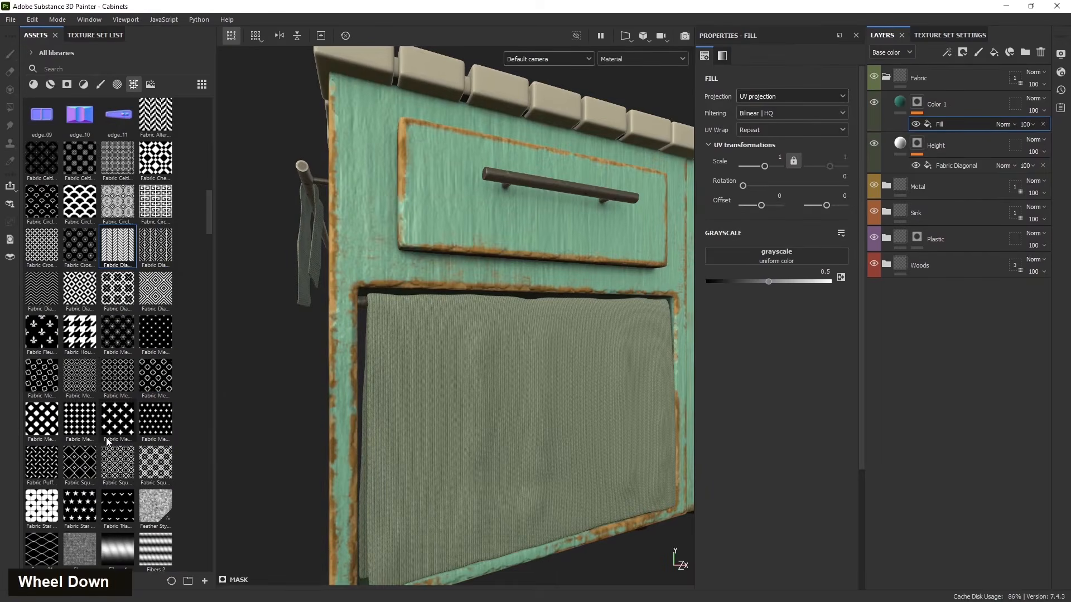
mouse_move(114, 366)
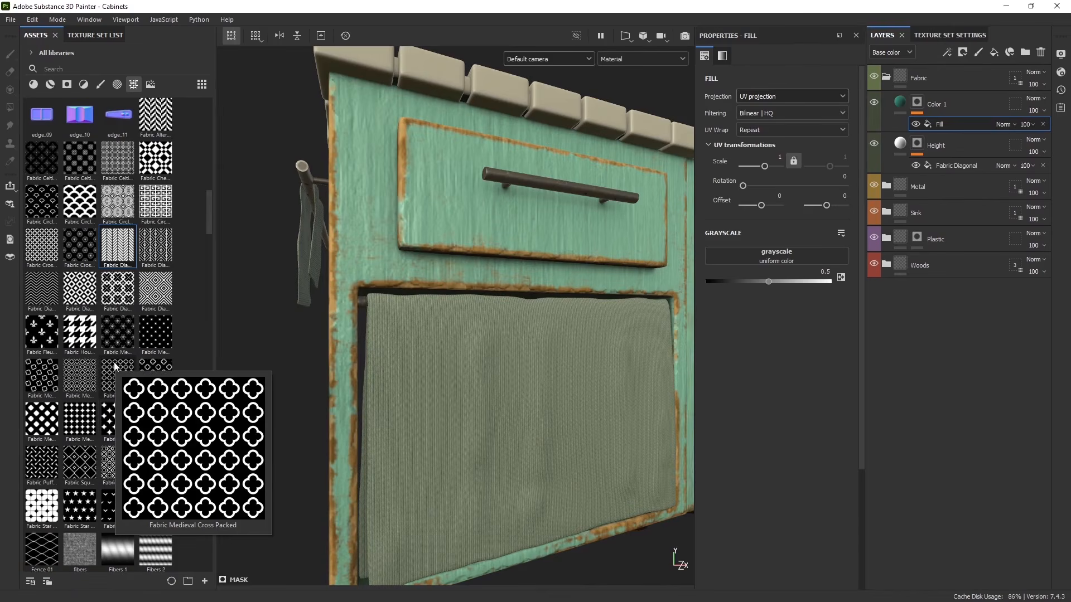
mouse_move(84, 385)
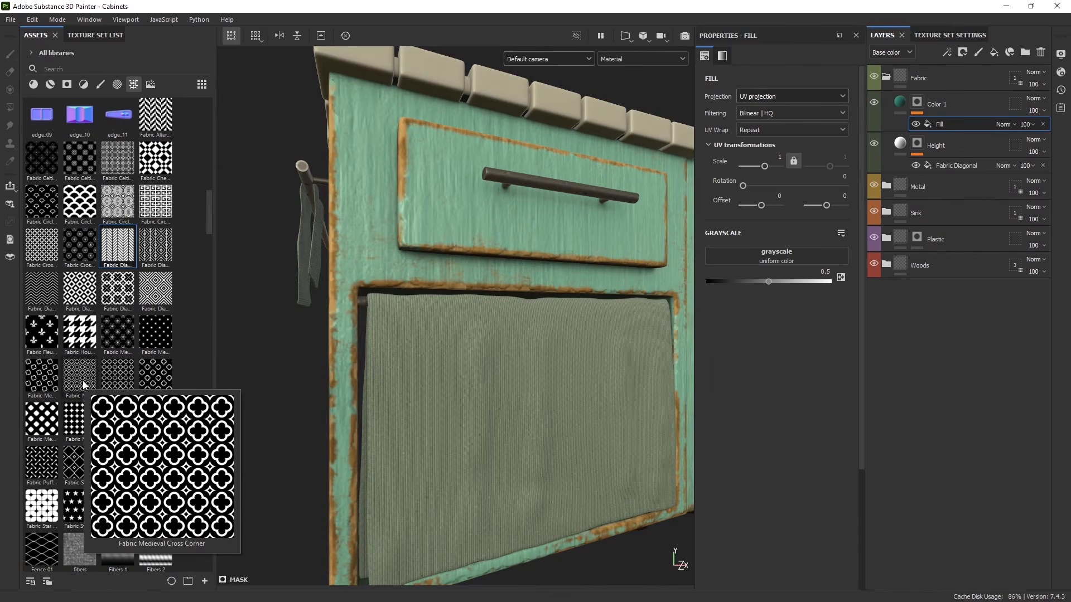
mouse_move(84, 292)
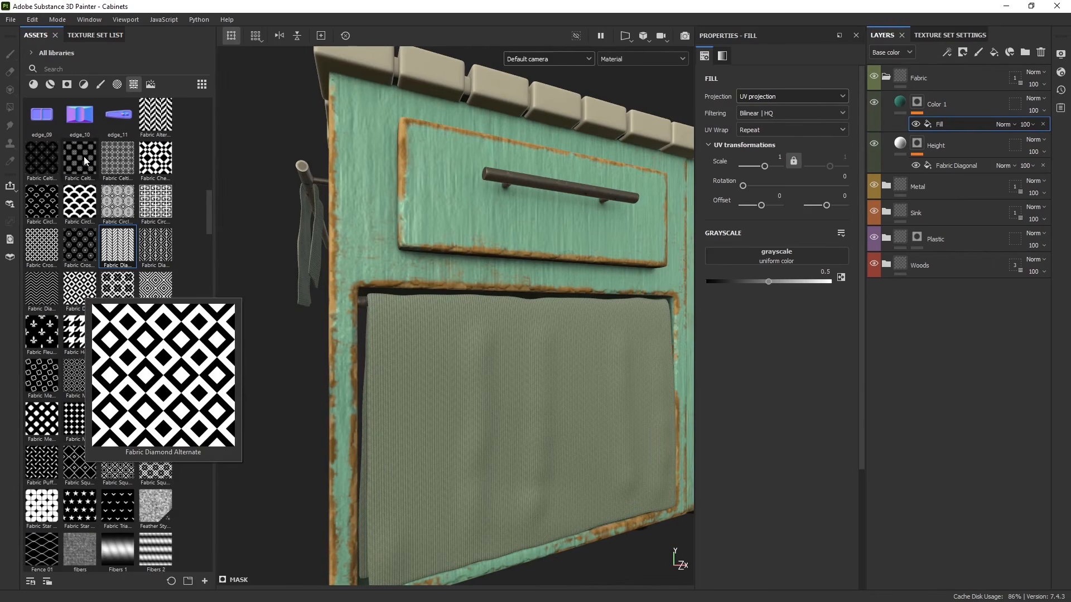
mouse_move(144, 159)
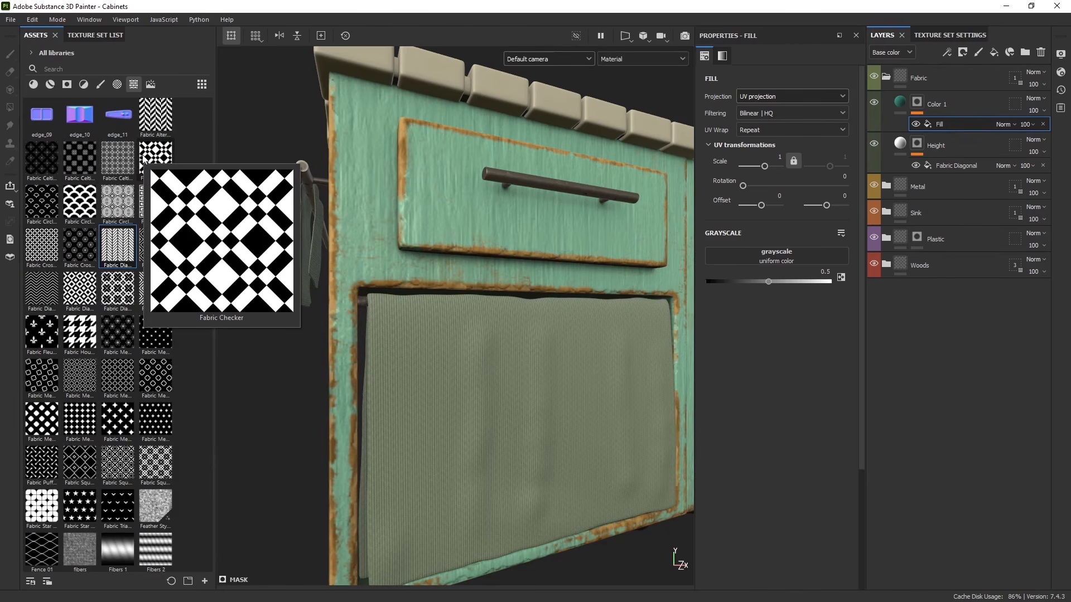
left_click_drag(154, 161, 734, 258)
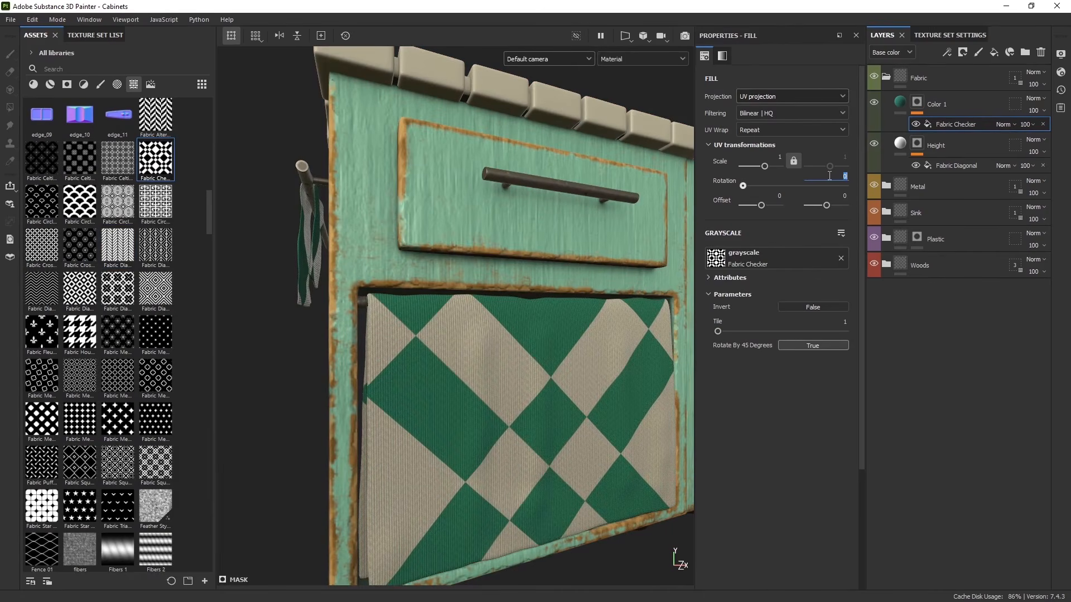
Rotate the Fabric Checker pattern 45 degrees, set its tile value to 10 and check it on the cloth.
type("45")
key("Return")
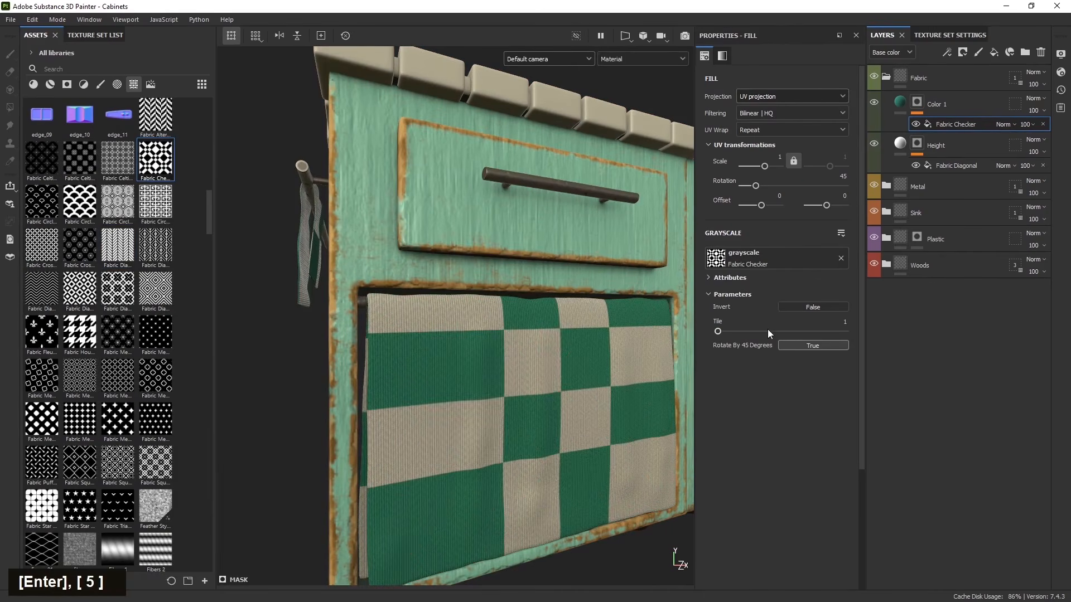
left_click_drag(717, 332, 793, 331)
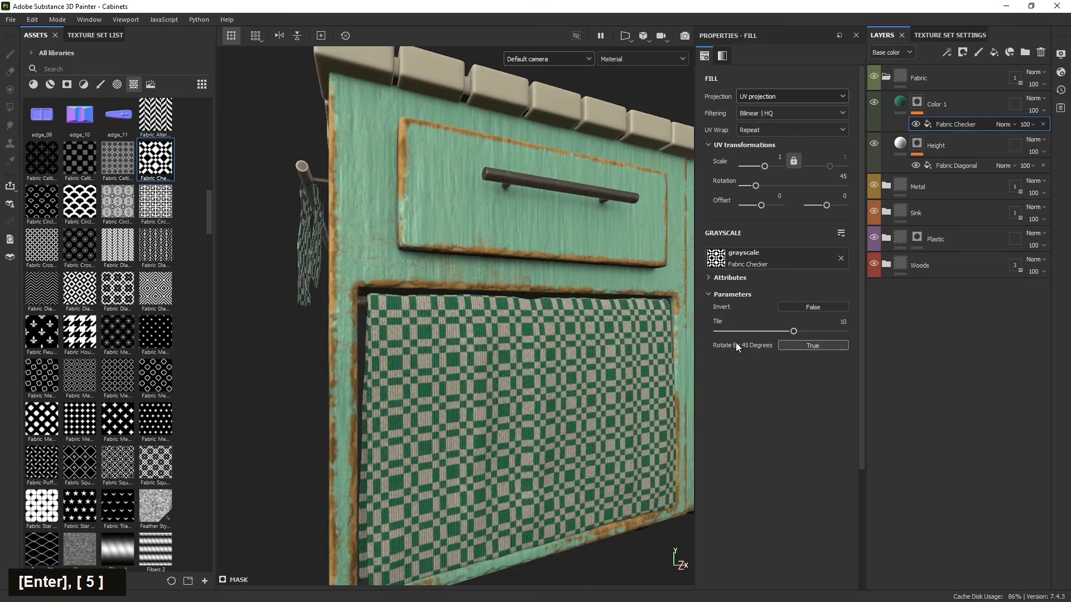
scroll(443, 396, "up", 5)
scroll(537, 385, "down", 6)
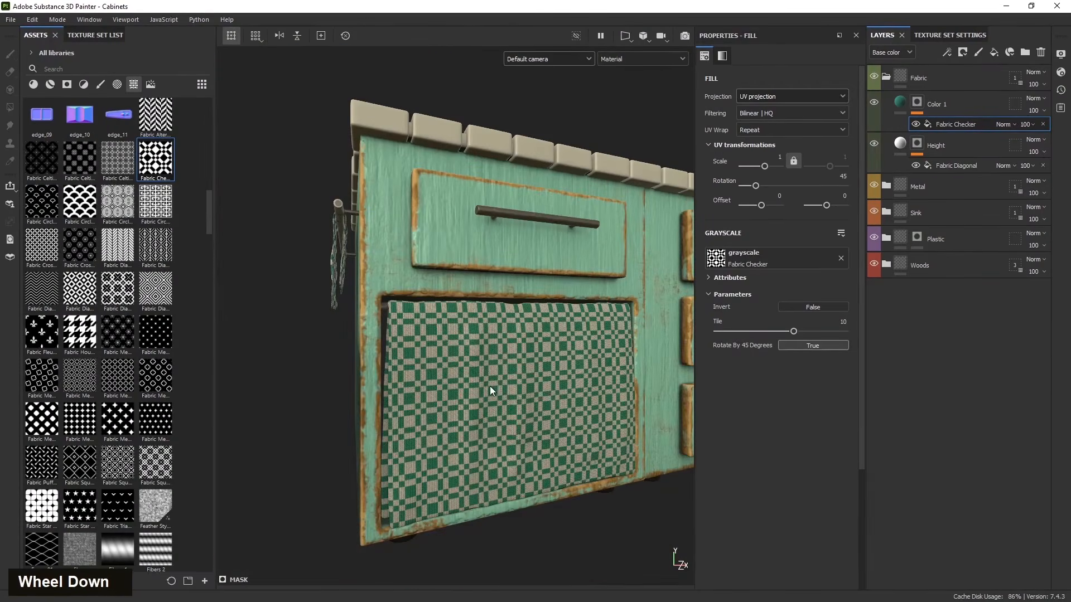
scroll(488, 386, "up", 2)
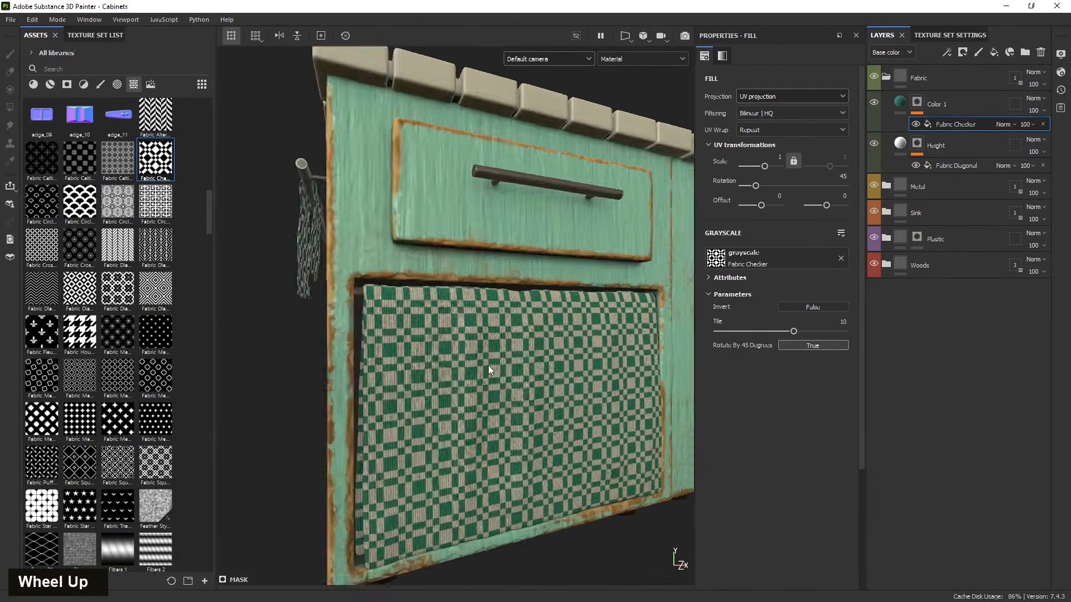
right_click_drag(0, 245, 199, 308)
right_click_drag(366, 309, 0, 304)
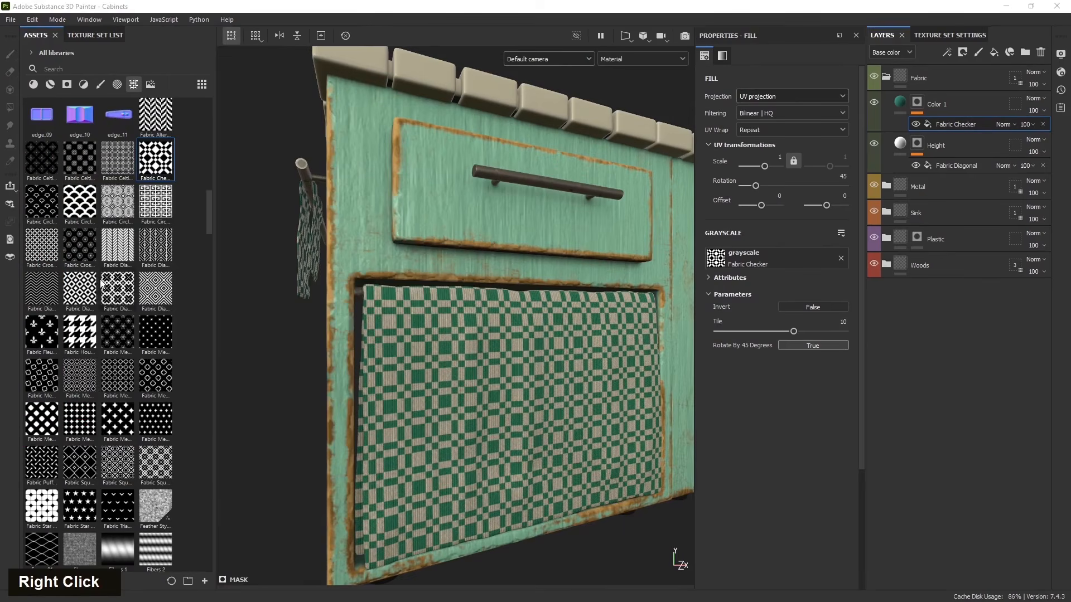
Browse the texture library for another pattern and assign Weave 3 to Color 1's mask fill.
scroll(118, 484, "down", 6)
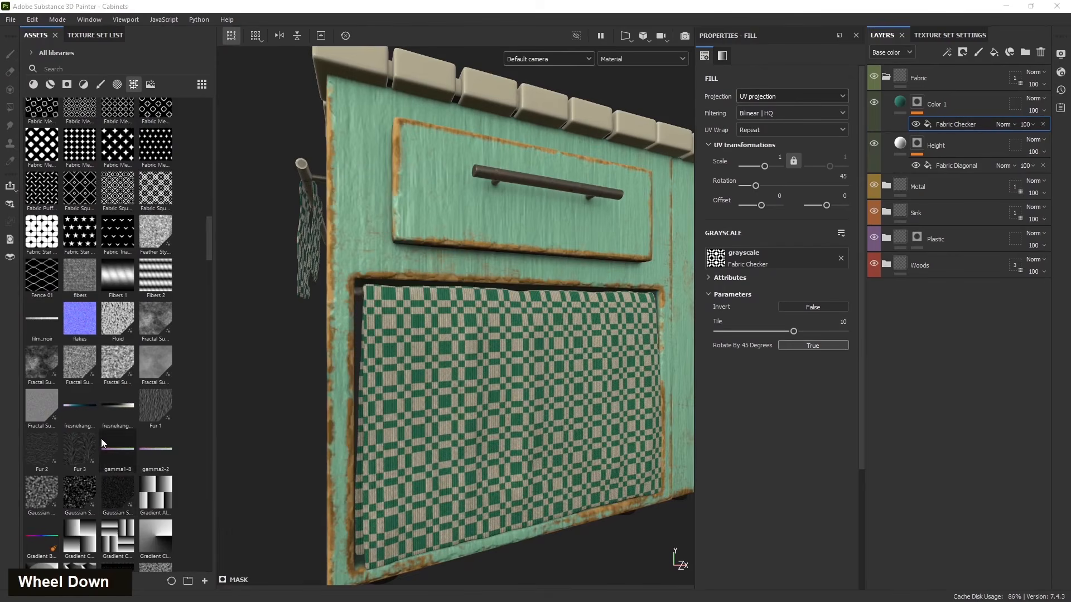
scroll(102, 438, "up", 4)
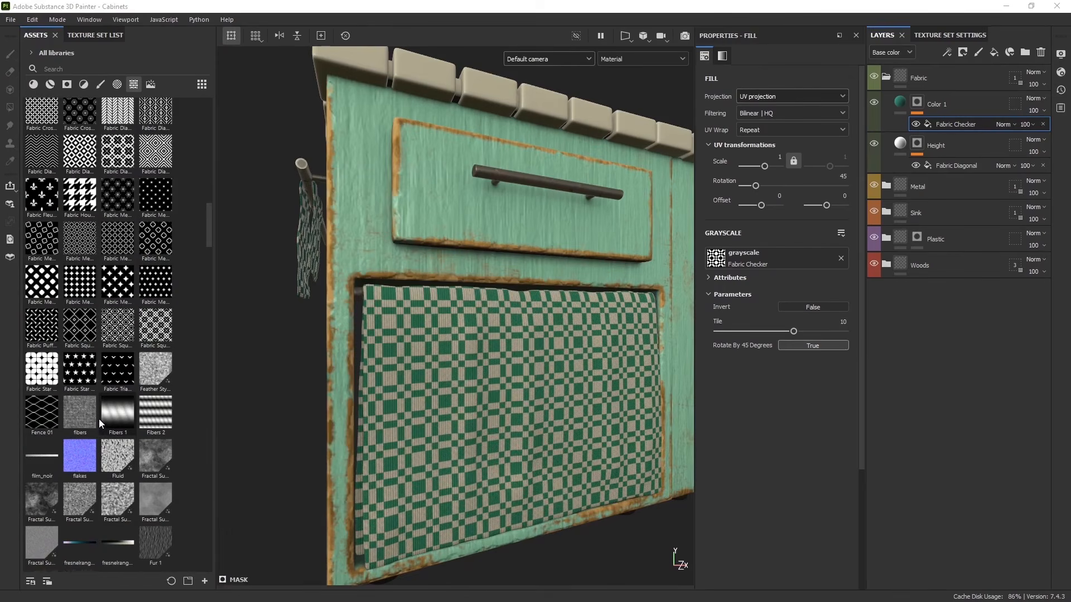
scroll(99, 420, "down", 5)
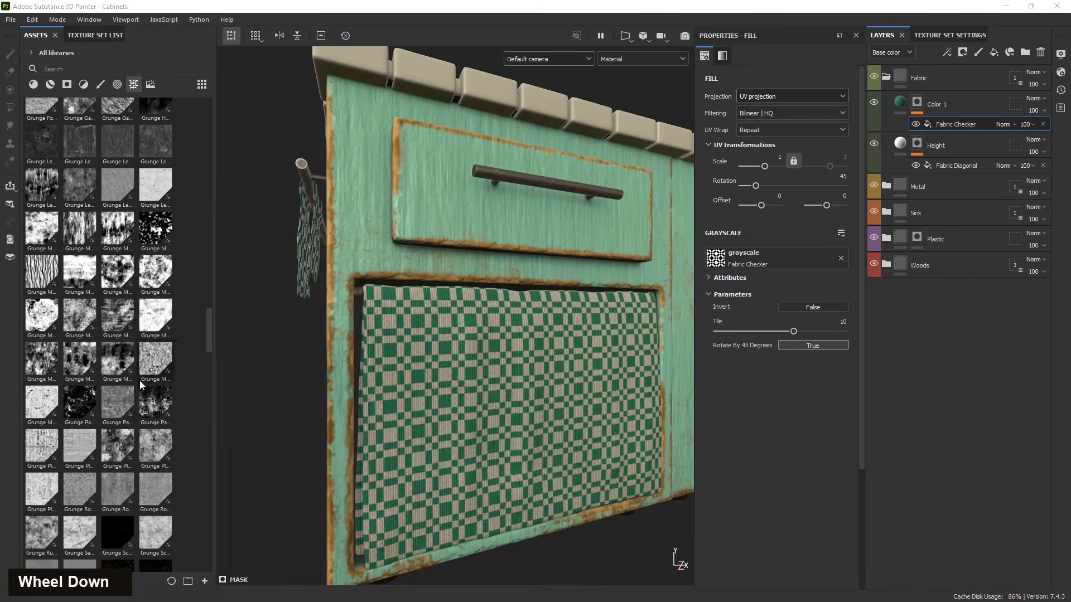
scroll(117, 273, "down", 10)
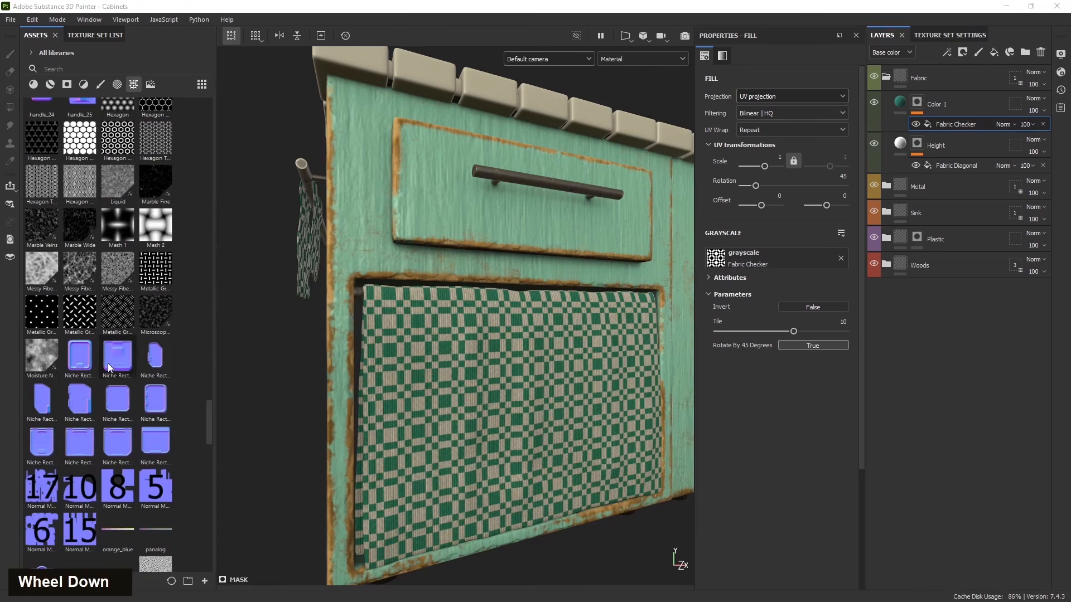
scroll(84, 291, "up", 3)
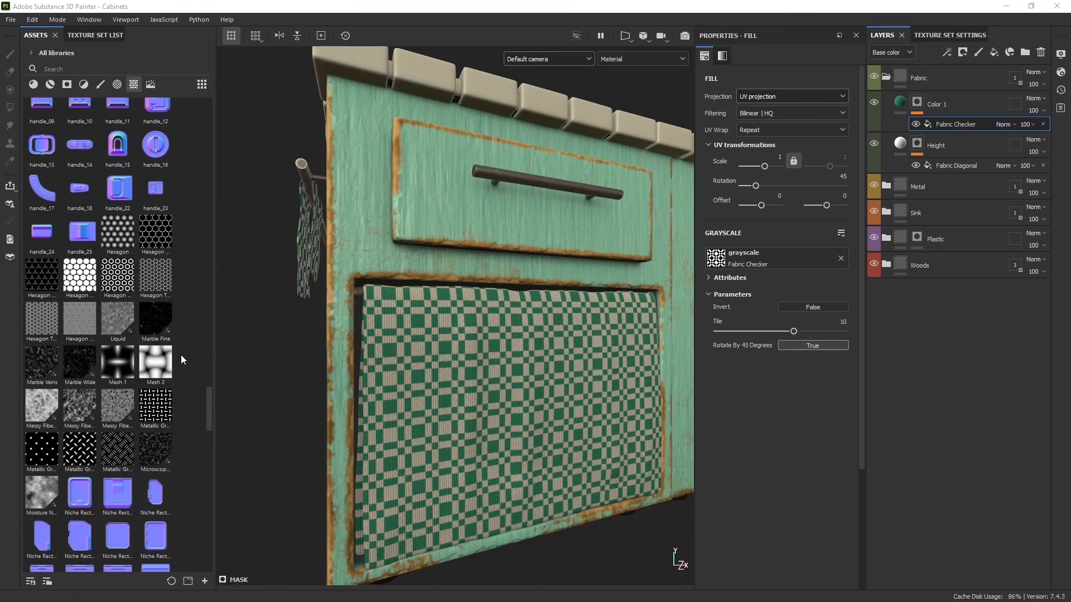
mouse_move(47, 321)
scroll(47, 320, "down", 10)
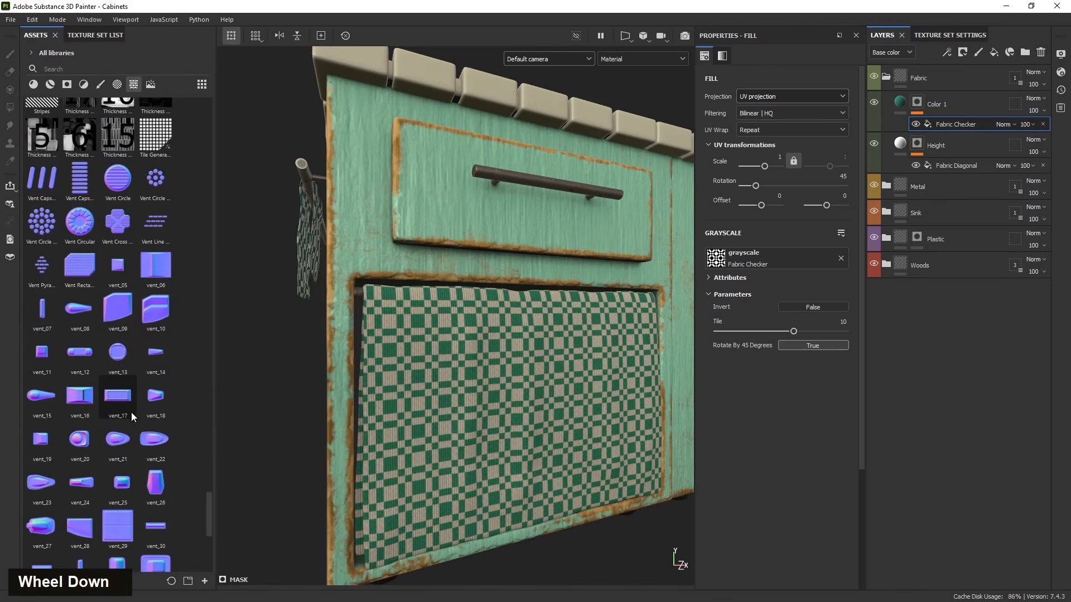
scroll(168, 383, "down", 8)
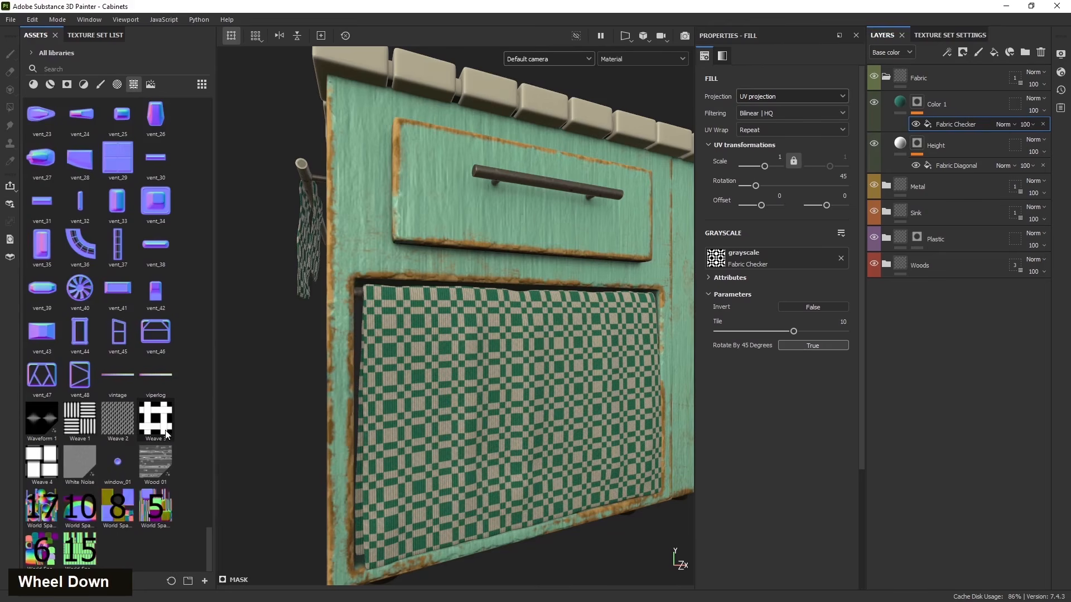
left_click_drag(160, 425, 749, 268)
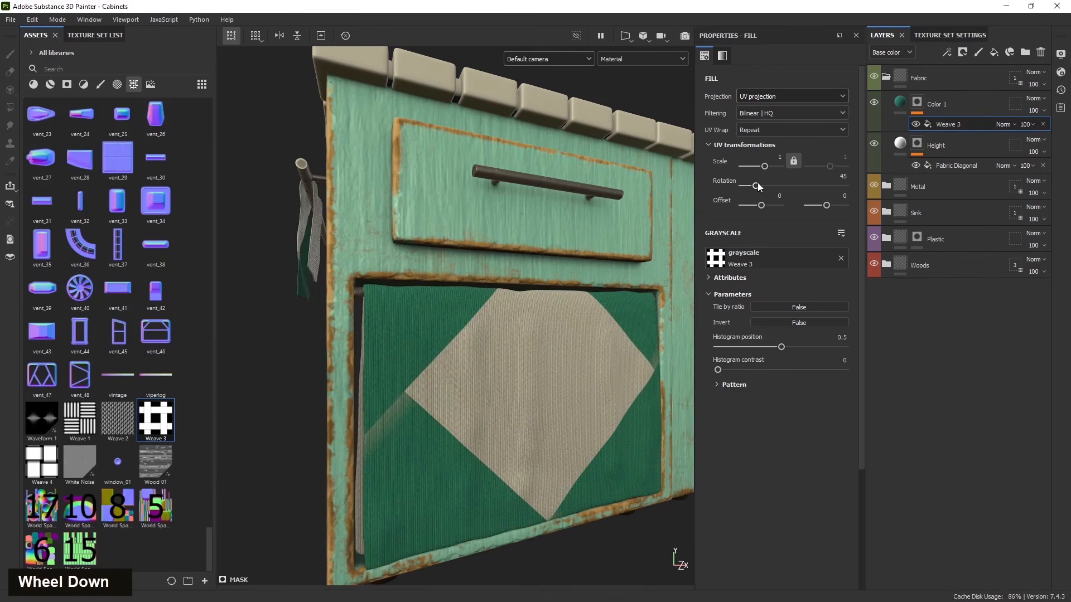
Set the Weave 3 pattern's rotation to 0 and its UV scale to 10.
left_click_drag(757, 182, 732, 183)
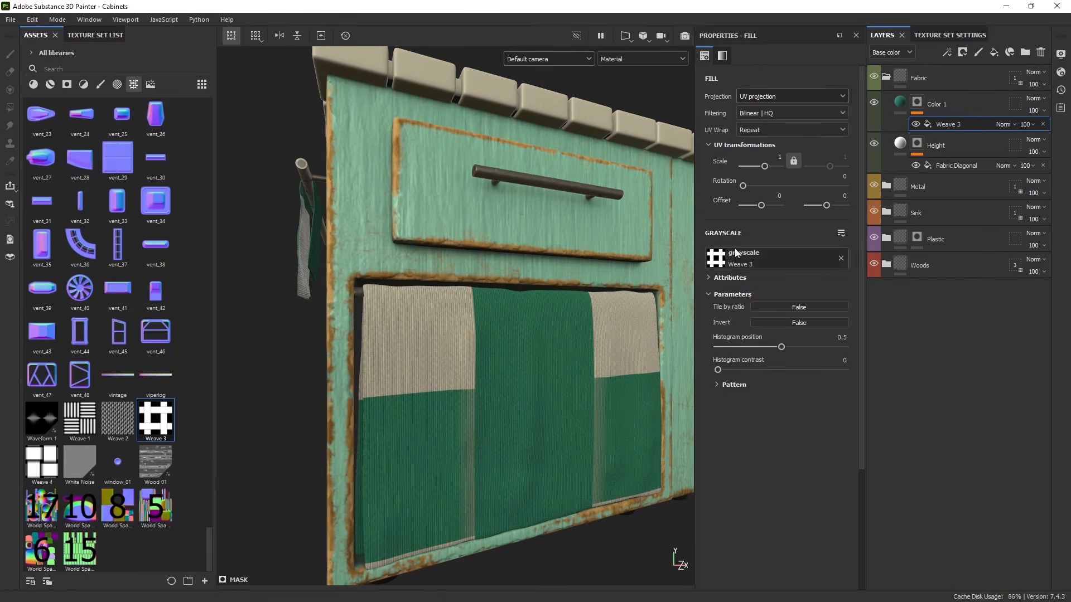
left_click_drag(770, 165, 769, 170)
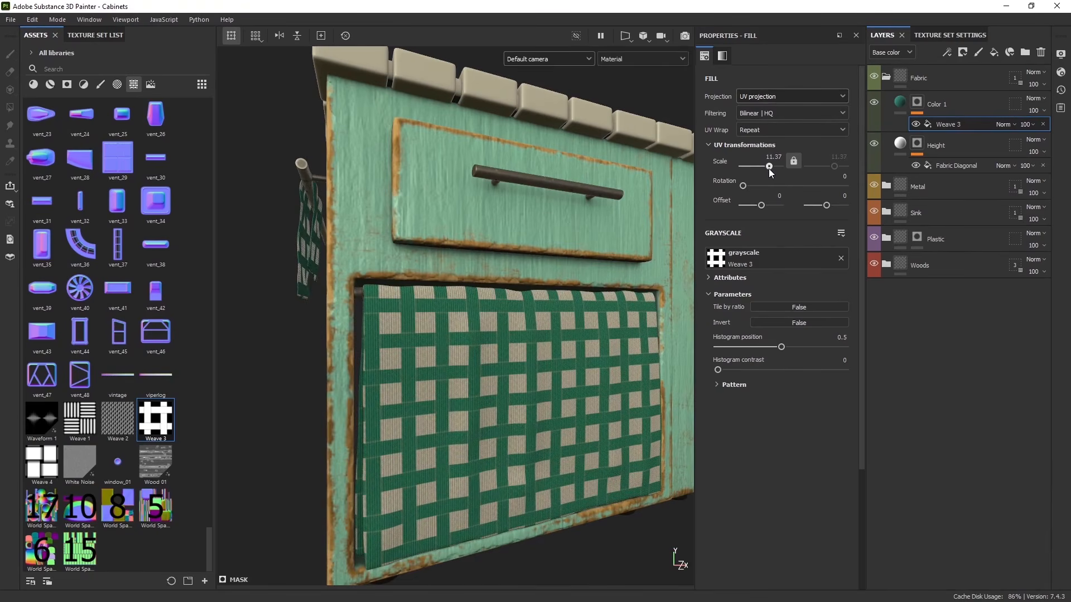
scroll(497, 417, "up", 3)
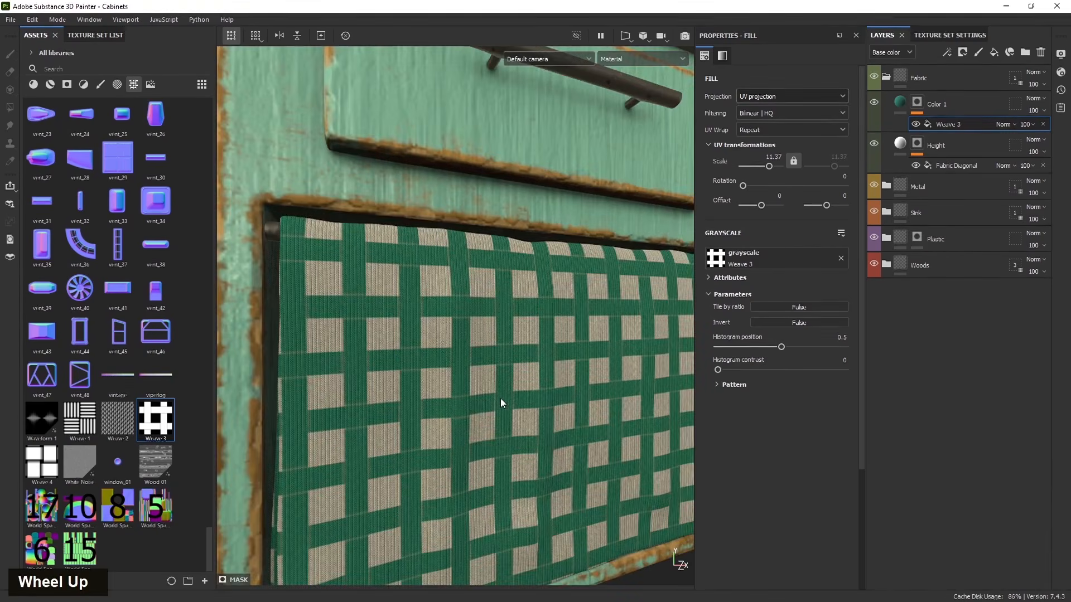
type("10")
key("Return")
scroll(435, 390, "down", 5)
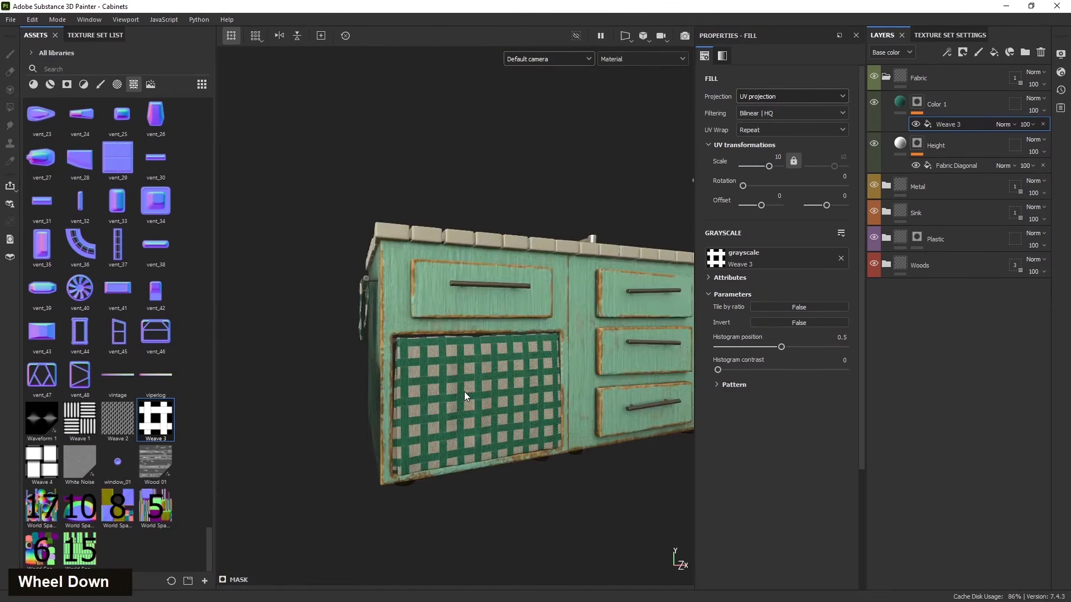
Set the Weave 3 pattern's UV scale to 12 and check the plaid on the front cloth from several angles.
scroll(464, 391, "down", 2)
left_click_drag(437, 454, 487, 464, "alt")
scroll(468, 389, "up", 3)
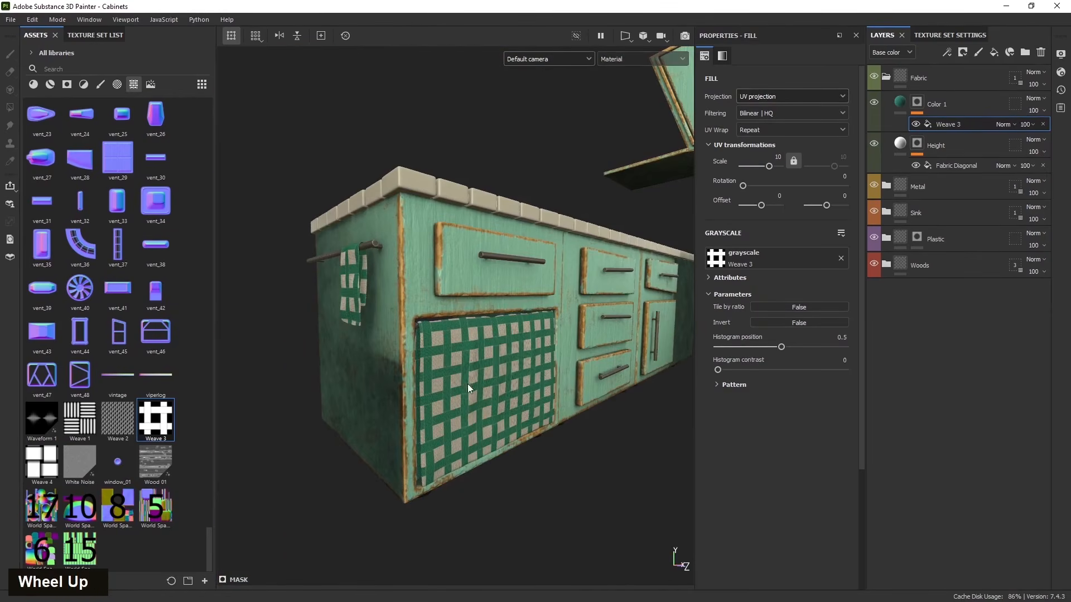
type("12")
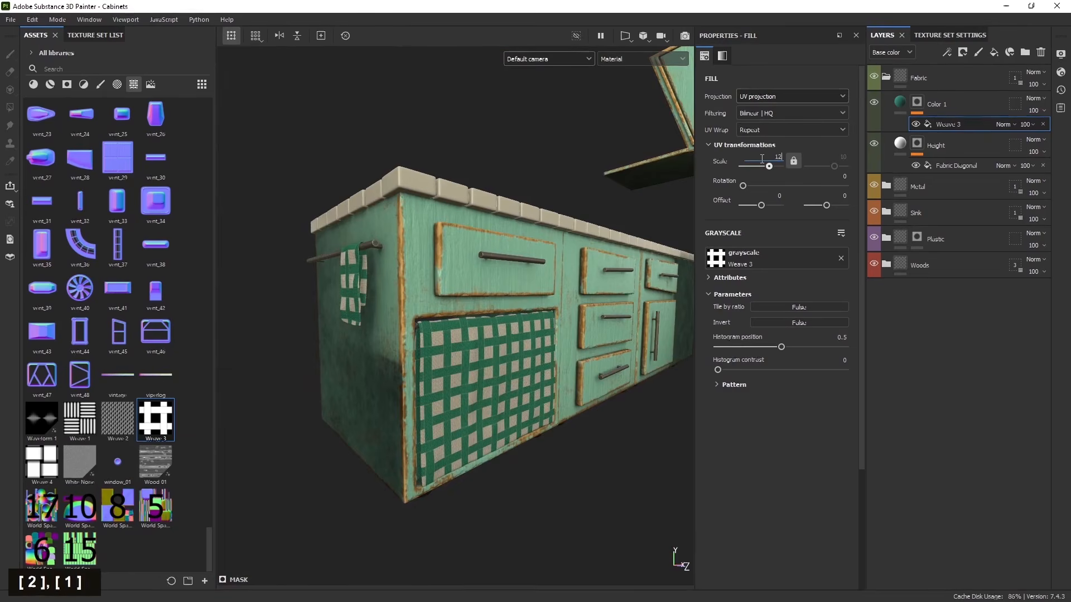
key("Return")
left_click_drag(547, 440, 469, 451, "alt")
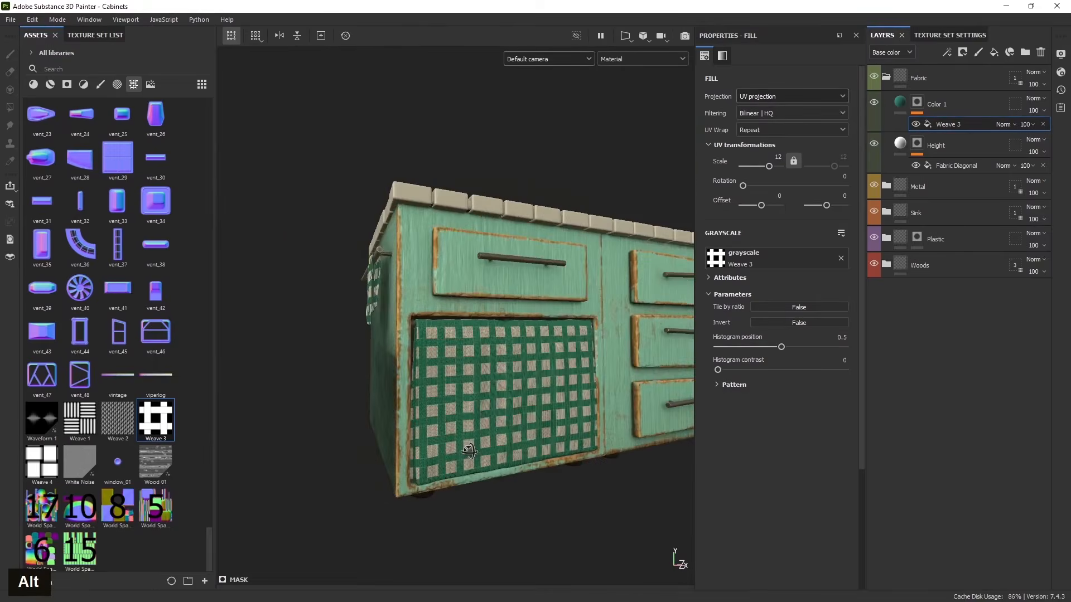
scroll(474, 423, "up", 3)
left_click_drag(478, 411, 457, 424, "alt")
middle_click_drag(457, 424, 448, 432, "alt")
left_click_drag(448, 432, 484, 440, "alt")
middle_click_drag(484, 441, 487, 446, "alt")
left_click_drag(487, 447, 390, 427, "alt")
Add two folders named 01 and 02 above Color 1 inside the Fabric folder.
left_click(988, 100)
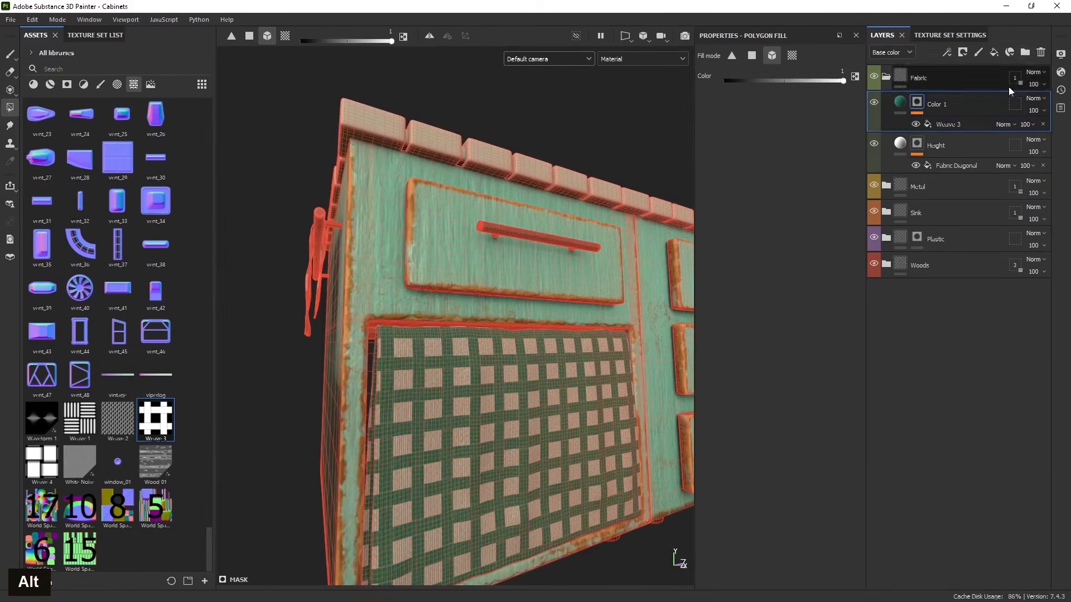
left_click(1025, 52)
double_click(943, 105)
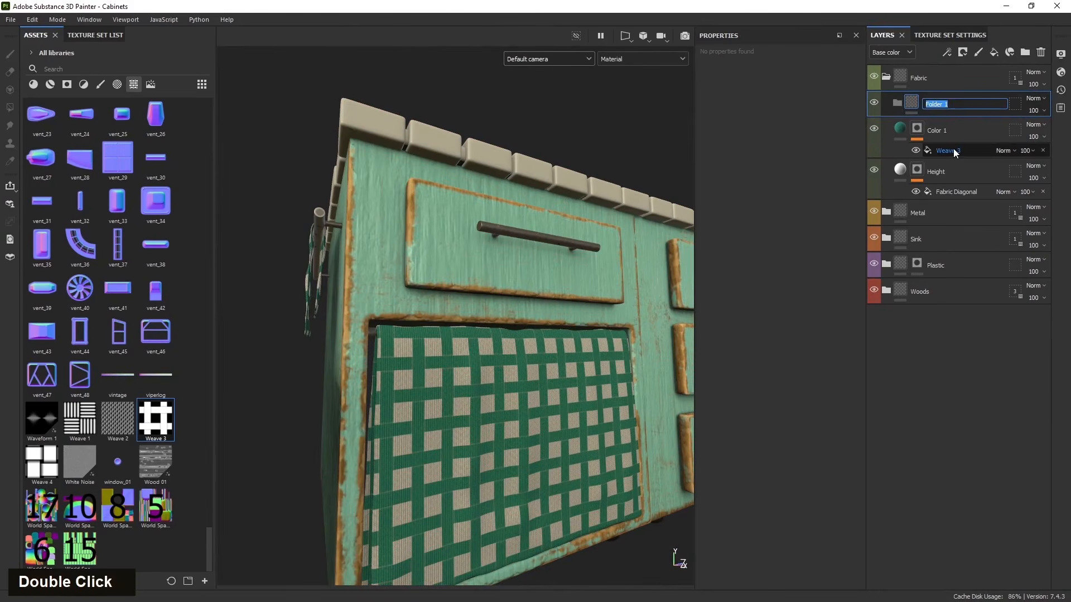
type("01")
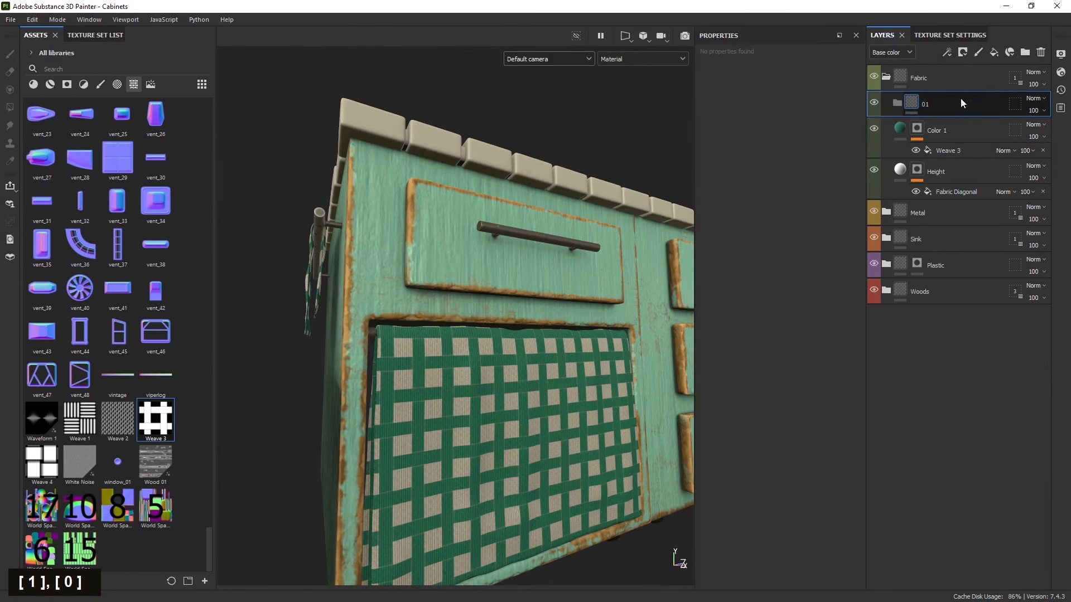
left_click(1025, 52)
double_click(933, 103)
type("02")
key("Return")
Add a black mask to folder 01 and another to folder 02, keeping both cloth pieces in view.
left_click(948, 128)
left_click(963, 52)
left_click(984, 84)
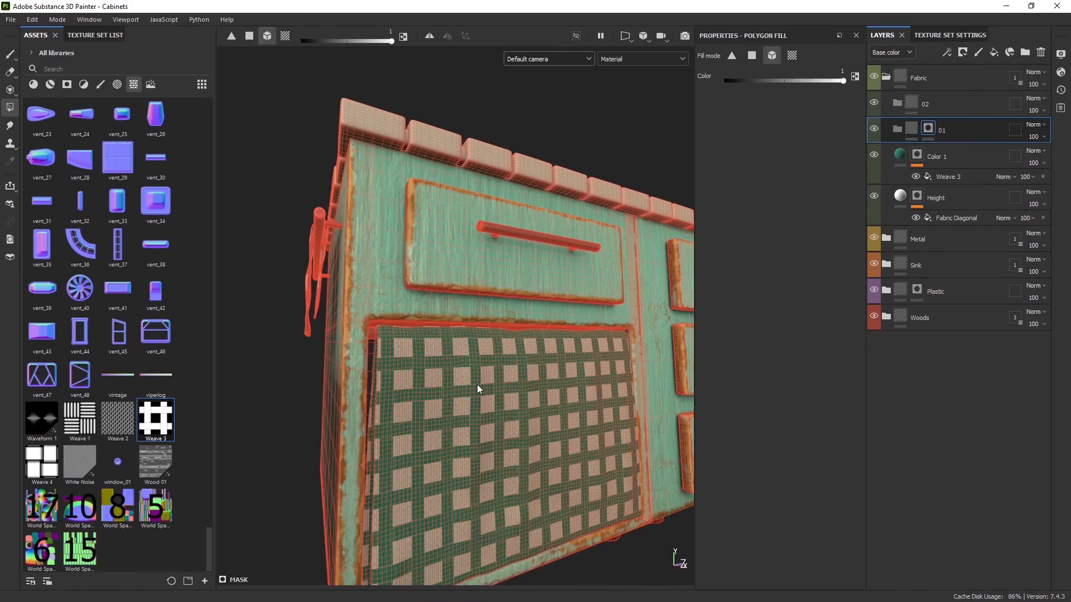
left_click(954, 109)
left_click(963, 52)
left_click(970, 81)
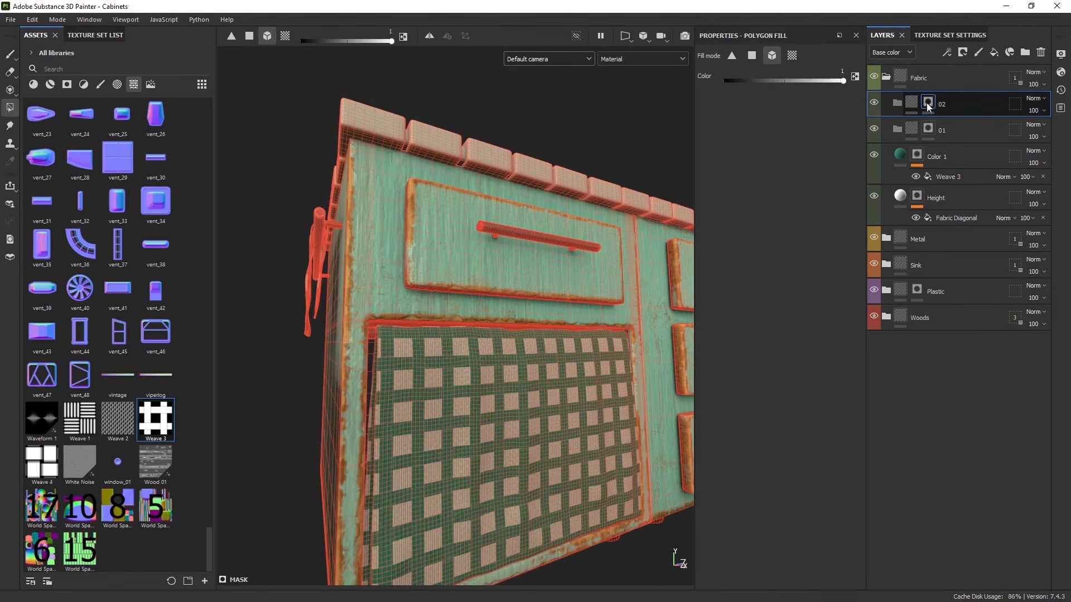
left_click_drag(276, 335, 259, 270, "alt")
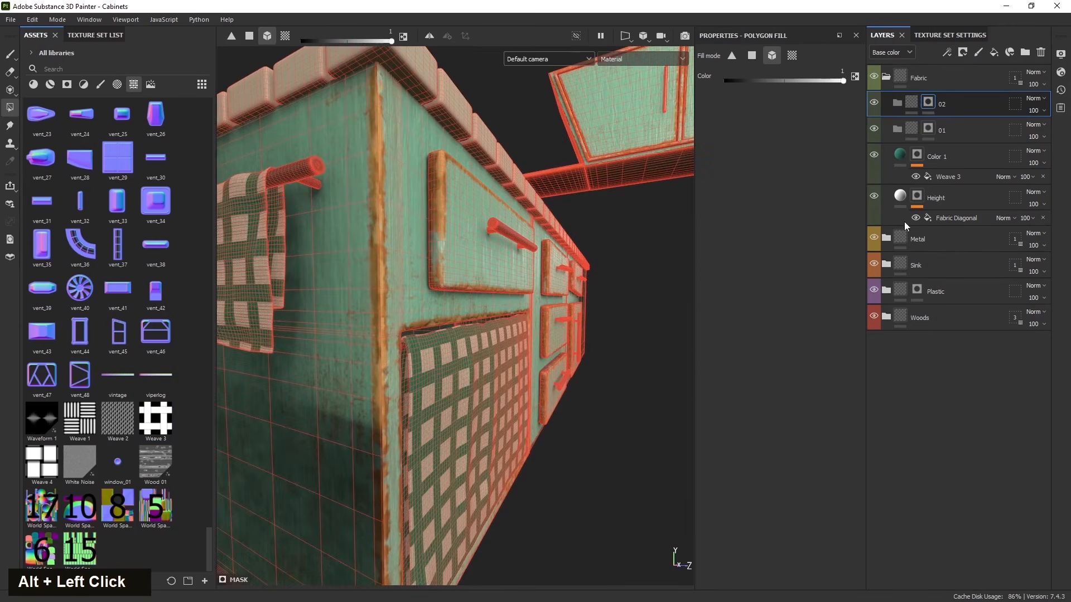
Move the Color 1 and Height layers together into folder 01 and expand that folder.
left_click(945, 153)
left_click(949, 194, "shift")
left_click_drag(957, 153, 901, 129)
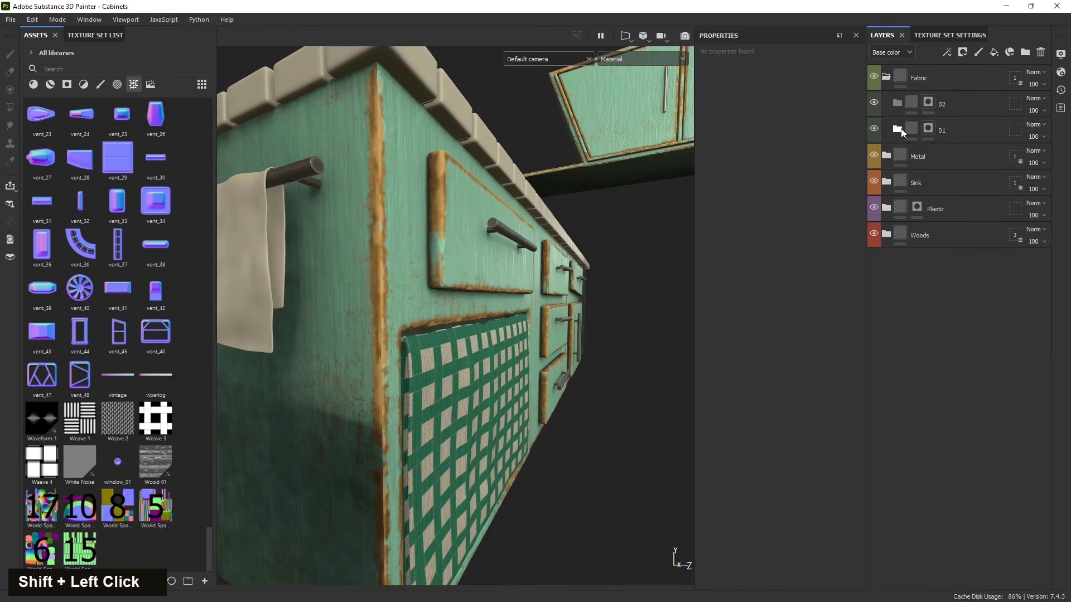
left_click(901, 130)
Rename the Color 1 layer in folder 01 as Color 2.
scroll(544, 262, "down", 3, "alt")
left_click_drag(544, 262, 390, 357, "alt")
scroll(409, 347, "up", 3)
scroll(390, 357, "up", 4)
left_click(933, 158)
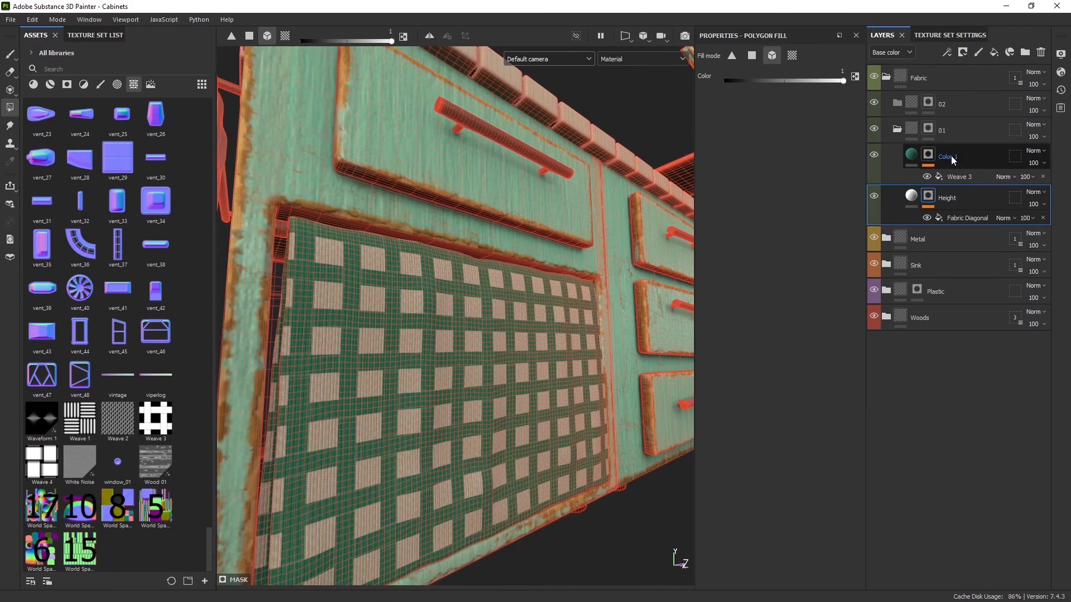
double_click(965, 158)
type("2")
key("Return")
Add a fill layer named Color 01 directly above Height in folder 01, with only the color channel enabled.
left_click(952, 211)
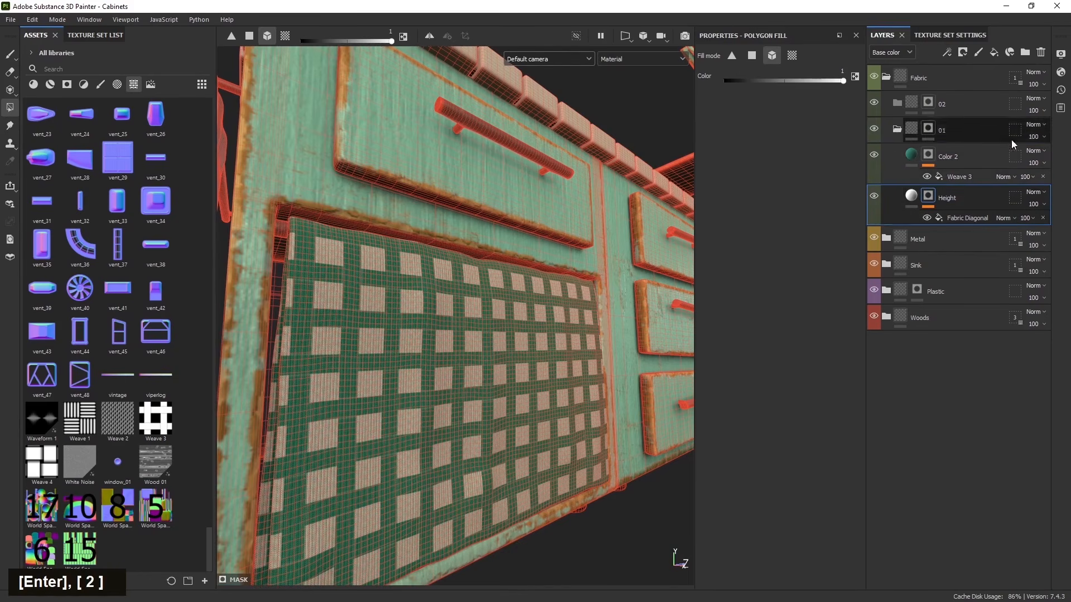
left_click(994, 53)
double_click(946, 195)
type("C")
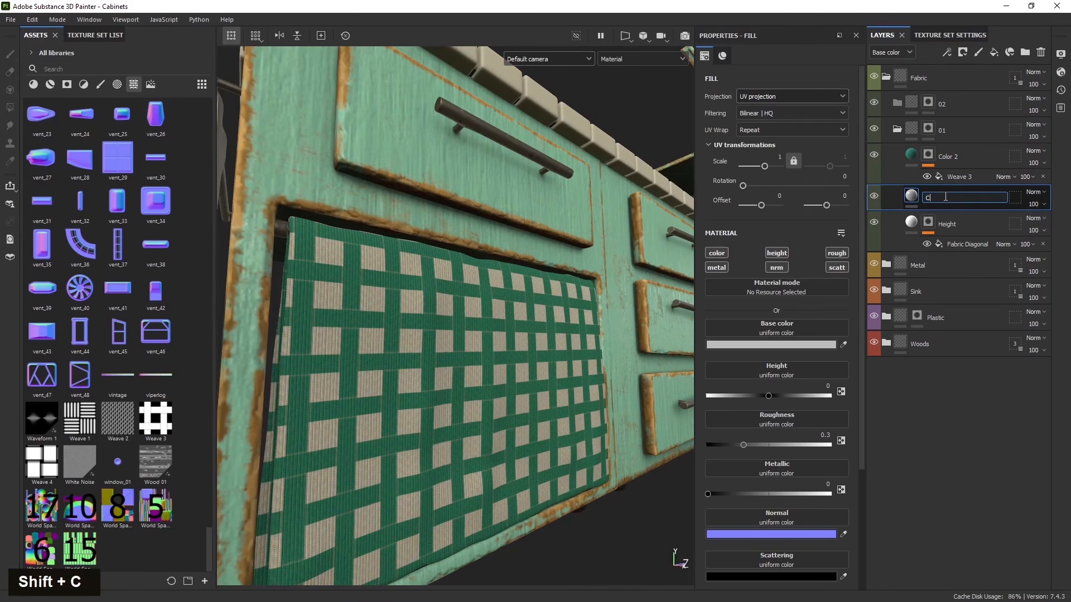
type("olor 01")
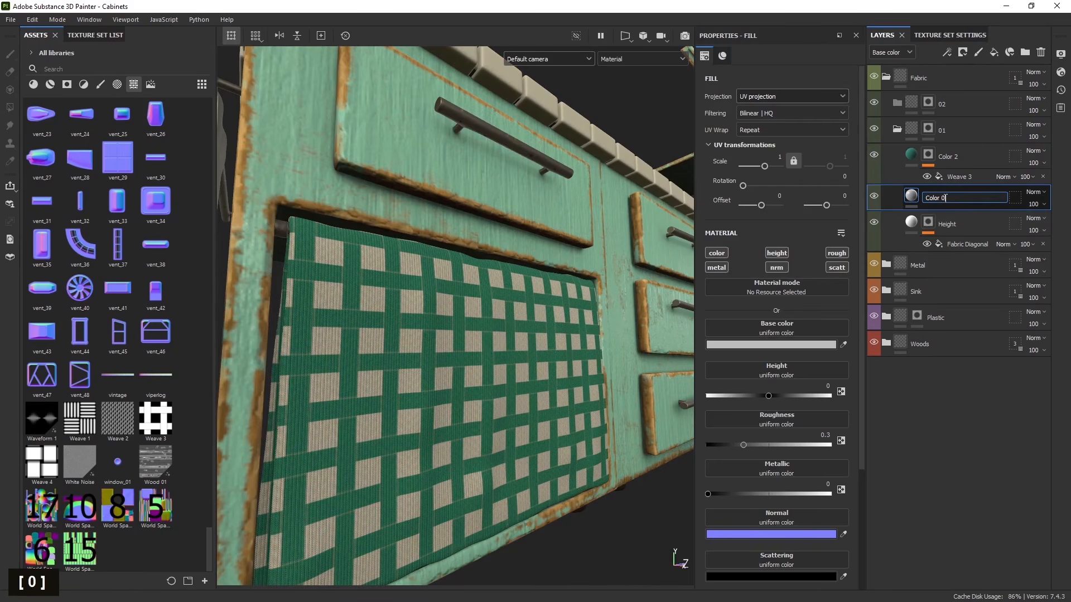
left_click(965, 438)
left_click(717, 253, "alt")
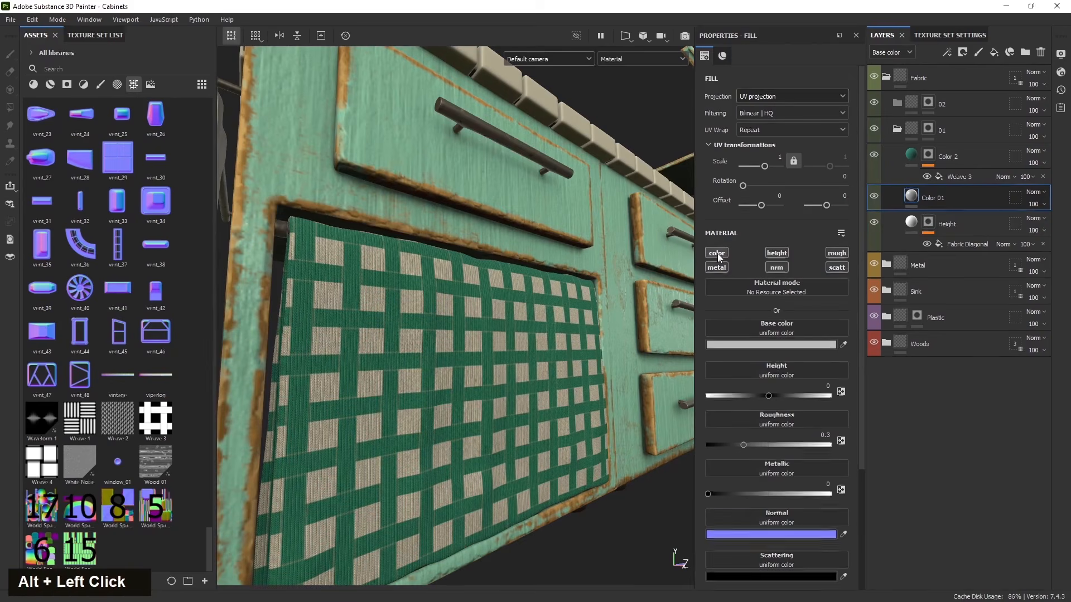
Set Color 01's base color to the muted greenish grey A3AA96.
left_click(777, 343)
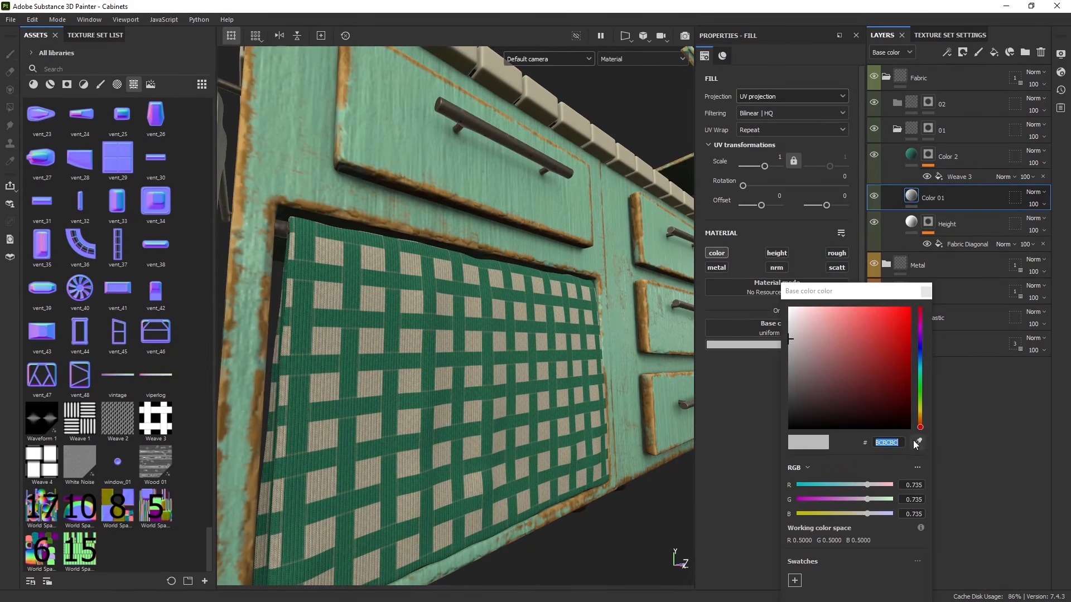
left_click_drag(921, 367, 921, 374)
mouse_move(801, 342)
left_mouse_down()
mouse_move(807, 312)
mouse_move(803, 348)
left_mouse_up()
left_click_drag(921, 375, 921, 404)
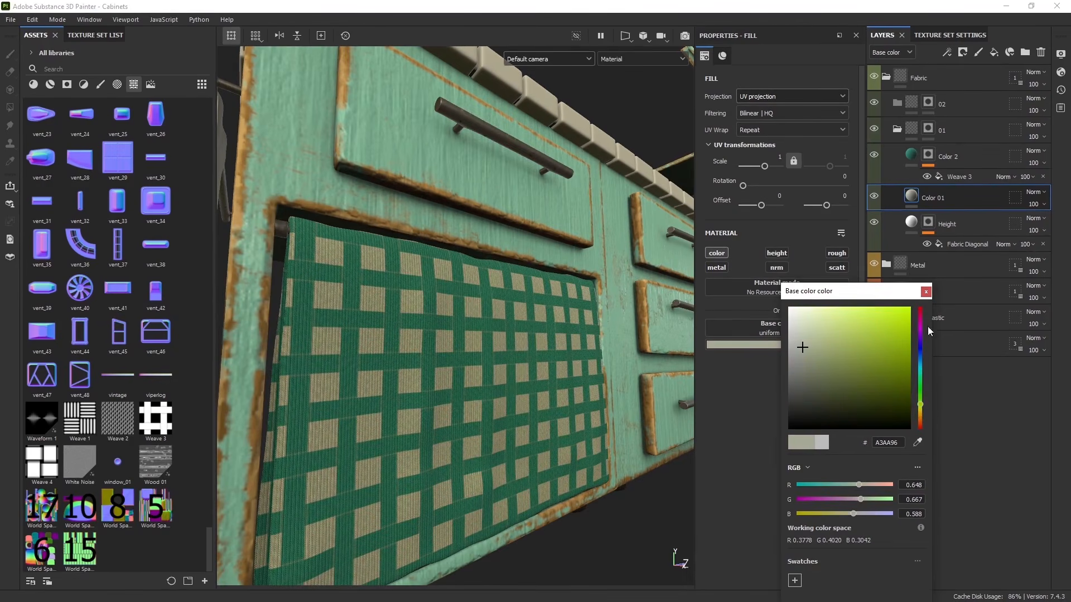
left_click(926, 293)
Try the Weave 4 texture as Color 2's mask pattern in place of Weave 3.
scroll(551, 393, "down", 5)
left_click_drag(551, 393, 641, 471, "alt")
middle_click_drag(641, 470, 554, 466, "alt")
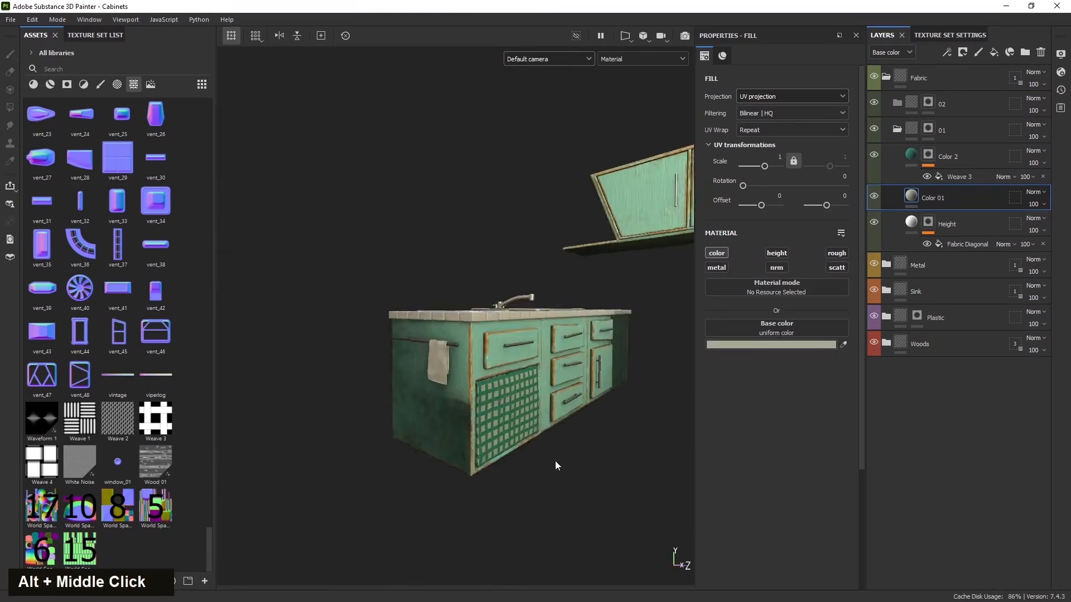
left_click_drag(554, 467, 592, 446, "alt")
left_click(960, 177)
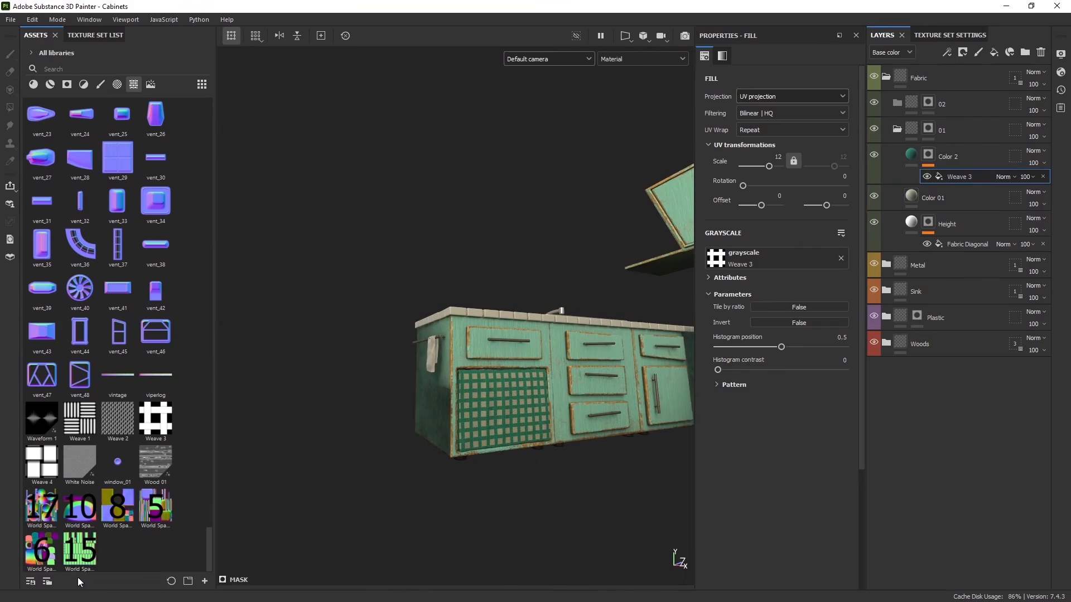
left_click_drag(42, 463, 745, 259)
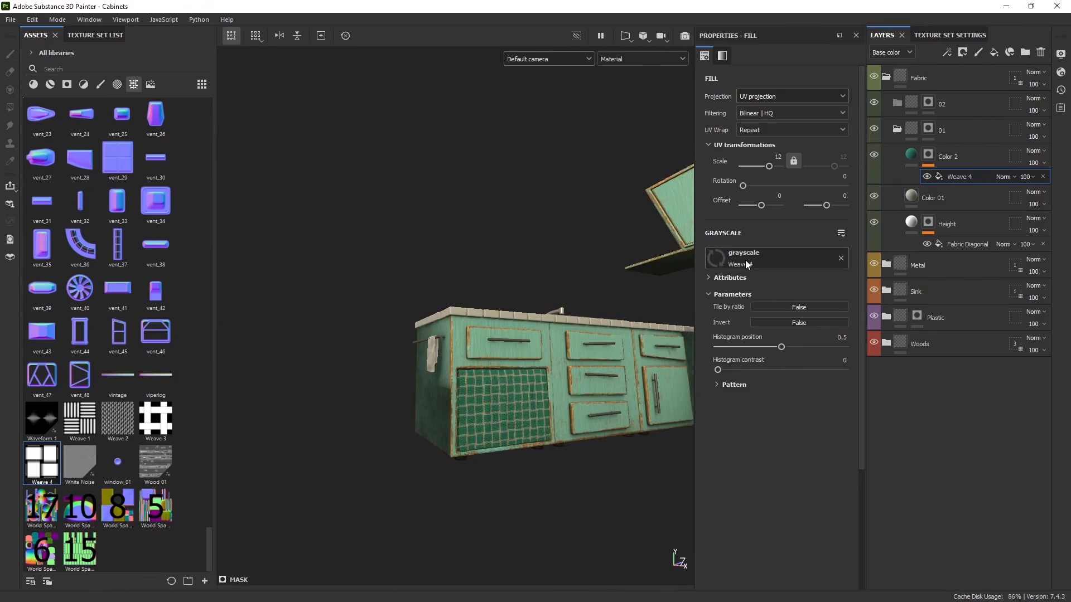
scroll(491, 390, "up", 6)
Browse the procedural textures and replace Color 2's mask pattern with Fabric Diagonal Diamond.
scroll(143, 399, "up", 10)
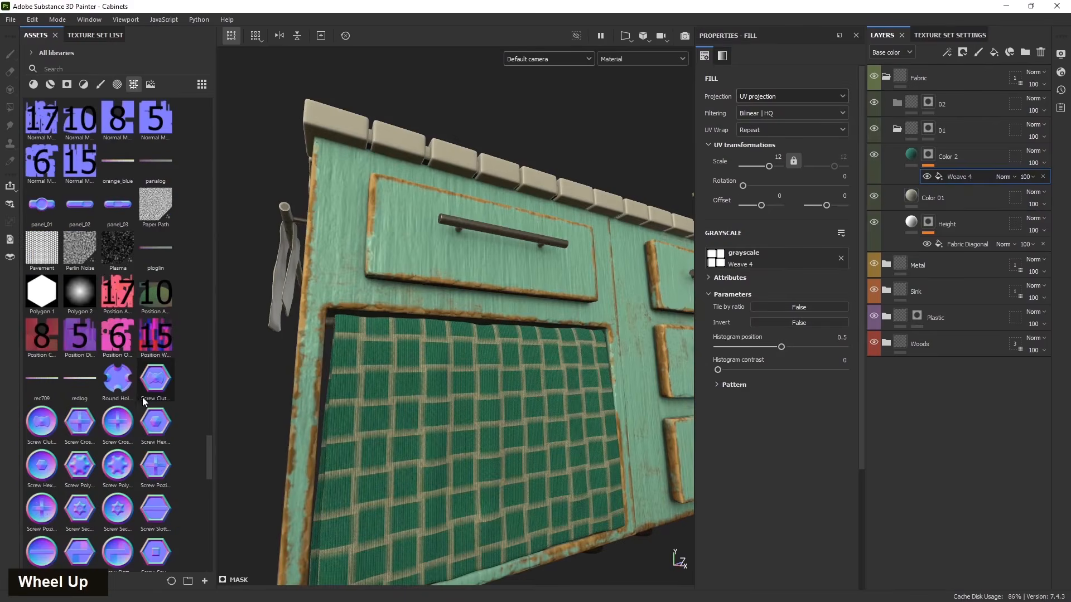
scroll(112, 446, "up", 10)
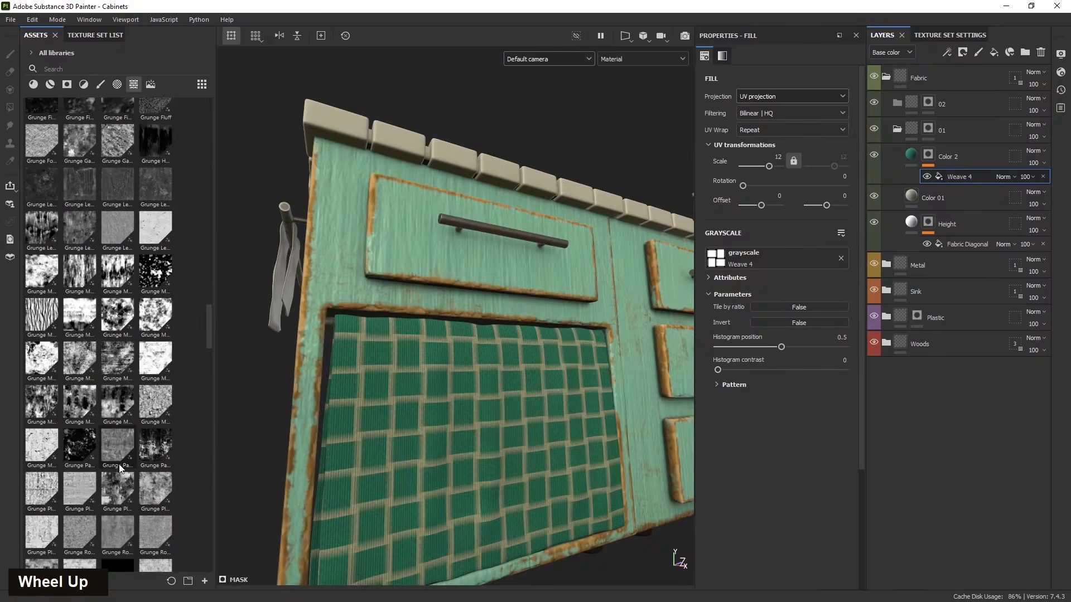
scroll(119, 451, "down", 3)
scroll(119, 450, "up", 5)
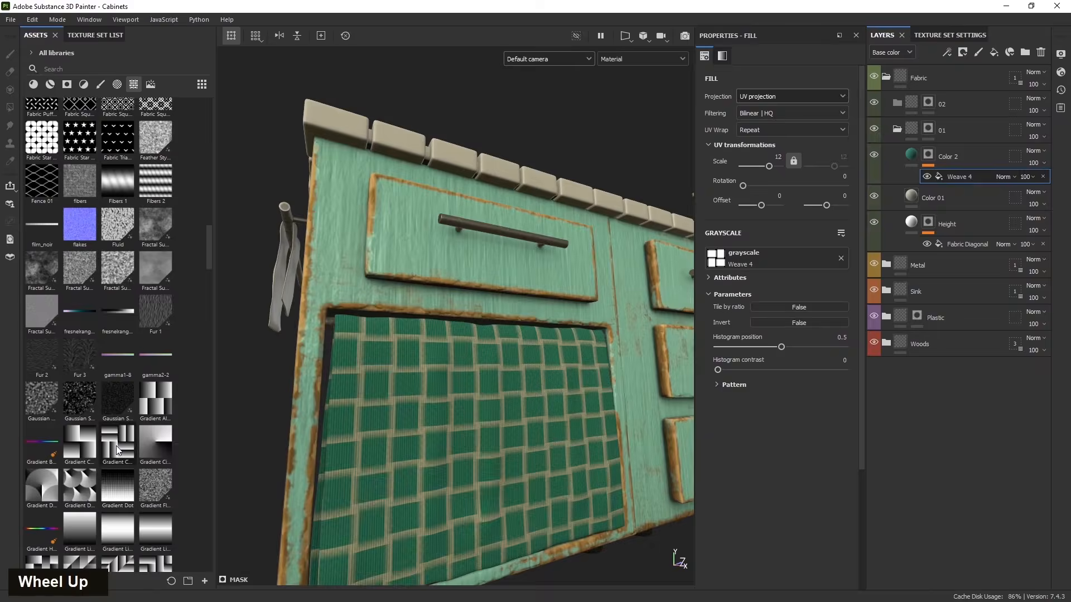
scroll(117, 450, "down", 5)
scroll(117, 451, "up", 10)
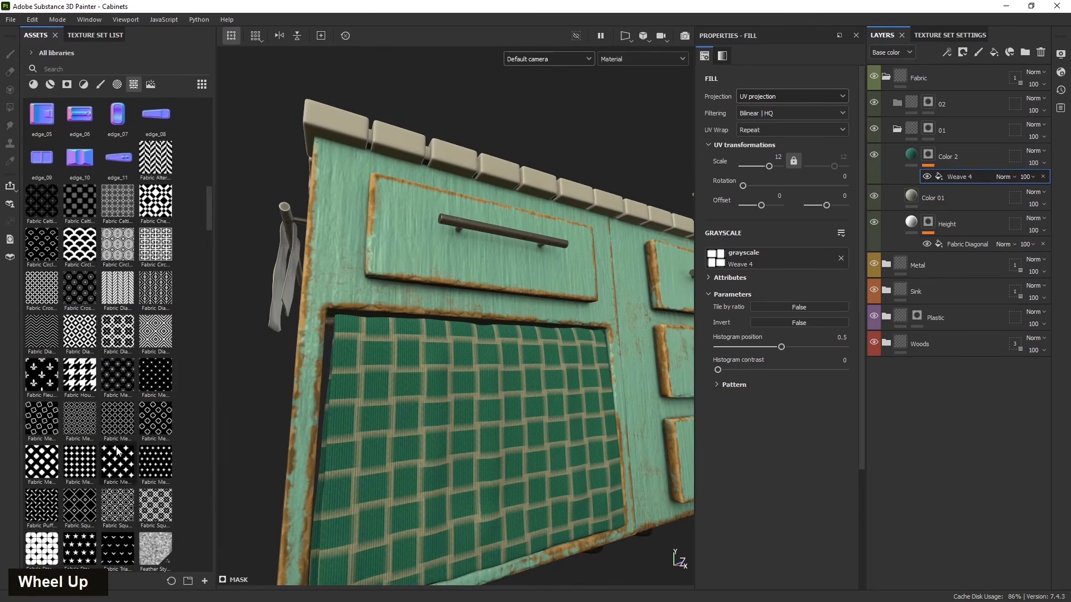
left_click_drag(156, 289, 805, 267)
Rotate the Fabric Diagonal Diamond pattern to 90 and set its UV scale to 10.
scroll(336, 484, "up", 4)
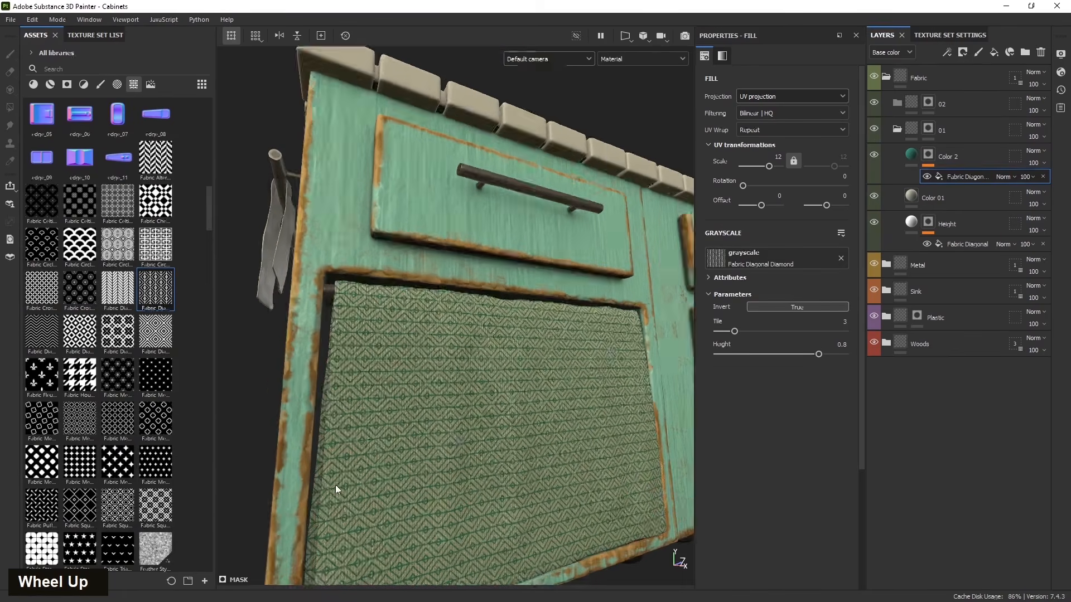
type("90")
key("Return")
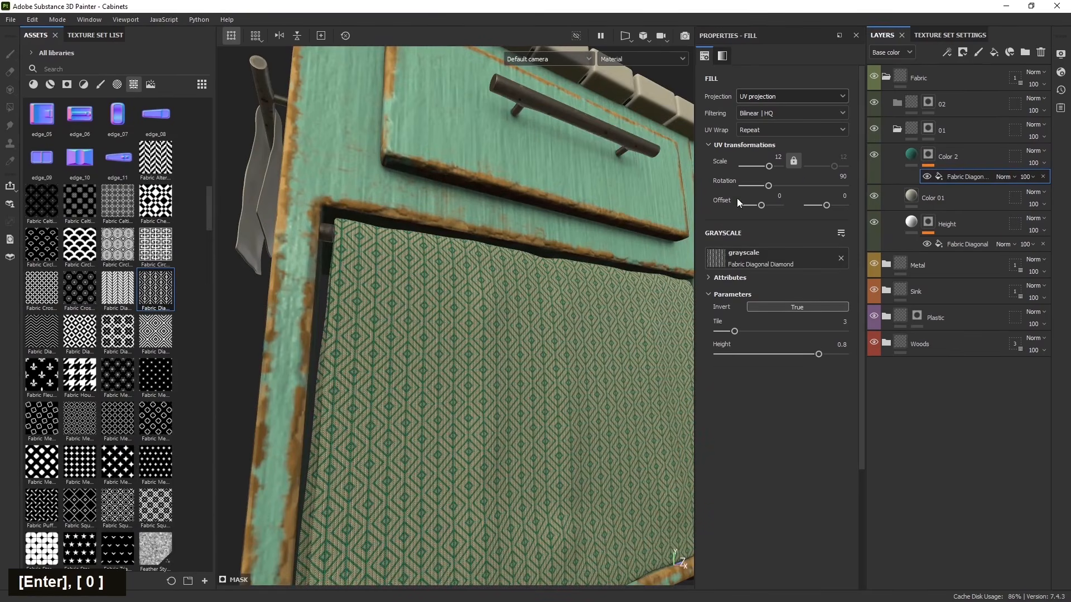
left_click(778, 158)
type("10")
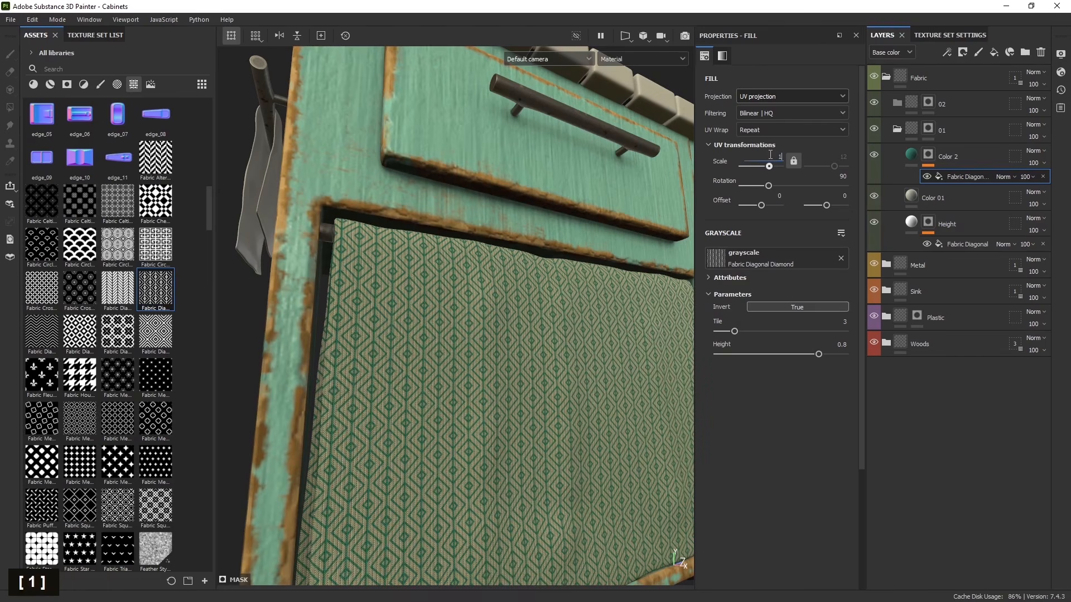
key("Return")
Turn off inversion for the Fabric Diagonal Diamond pattern and set its tile value to 2.
scroll(374, 435, "down", 4)
left_click_drag(375, 438, 403, 468, "alt")
scroll(404, 468, "up", 3)
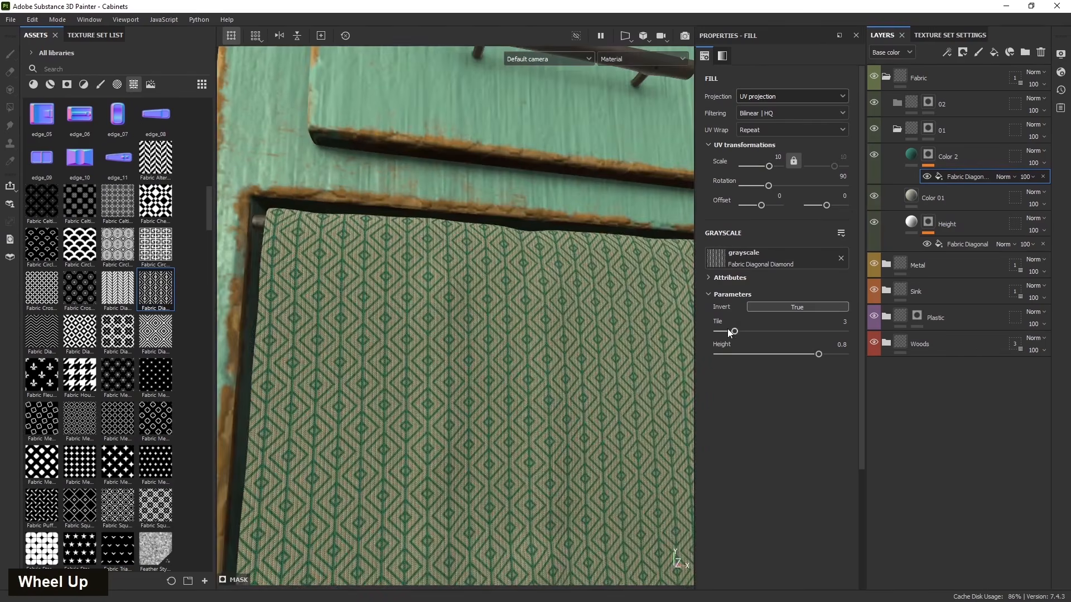
left_click(773, 307)
mouse_move(735, 332)
left_mouse_down()
mouse_move(724, 331)
mouse_move(735, 331)
left_mouse_up()
scroll(466, 429, "down", 4)
left_click_drag(466, 427, 447, 521, "alt")
scroll(457, 446, "down", 5)
scroll(447, 522, "up", 5)
left_click_drag(734, 332, 729, 330)
Show all texture sets and examine the patterned cloth in the context of the whole kitchen.
scroll(436, 490, "down", 5)
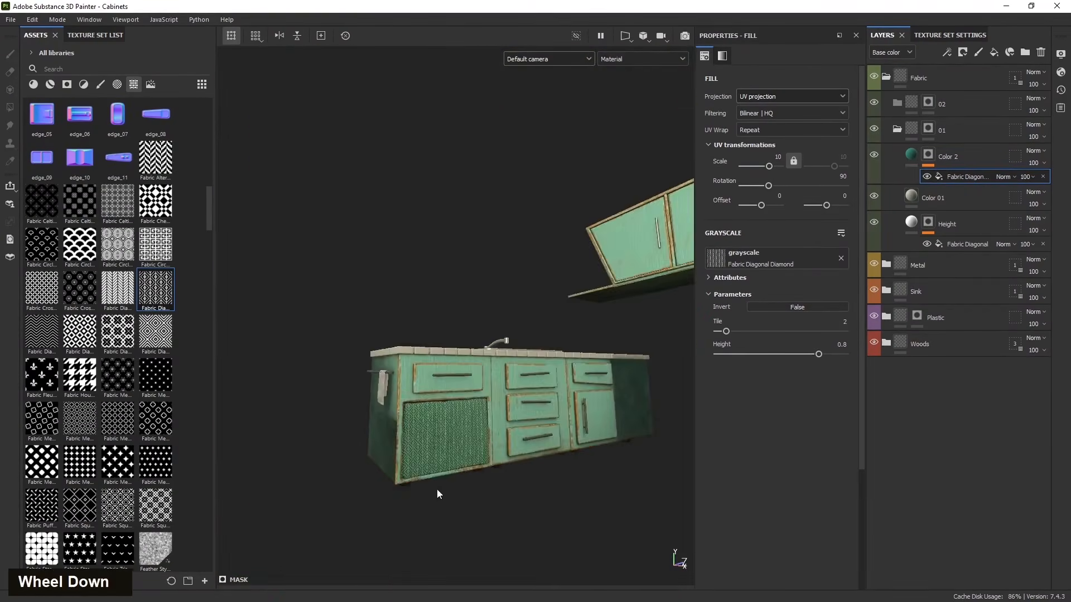
scroll(436, 489, "up", 1)
left_click(103, 35)
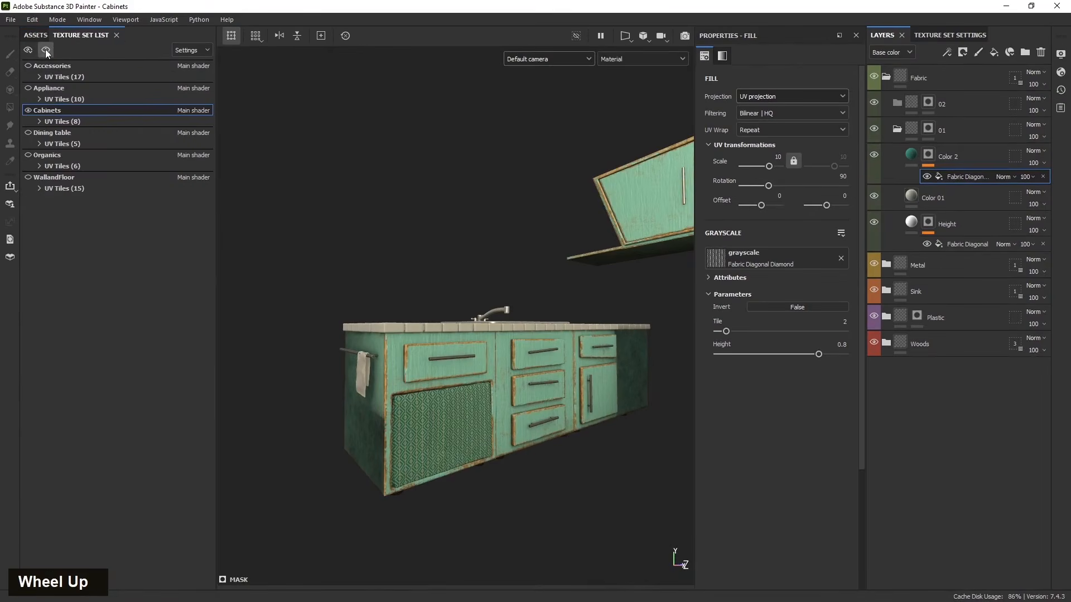
left_click(45, 49)
scroll(451, 405, "down", 5)
left_click_drag(452, 405, 441, 435, "alt")
scroll(439, 440, "up", 3)
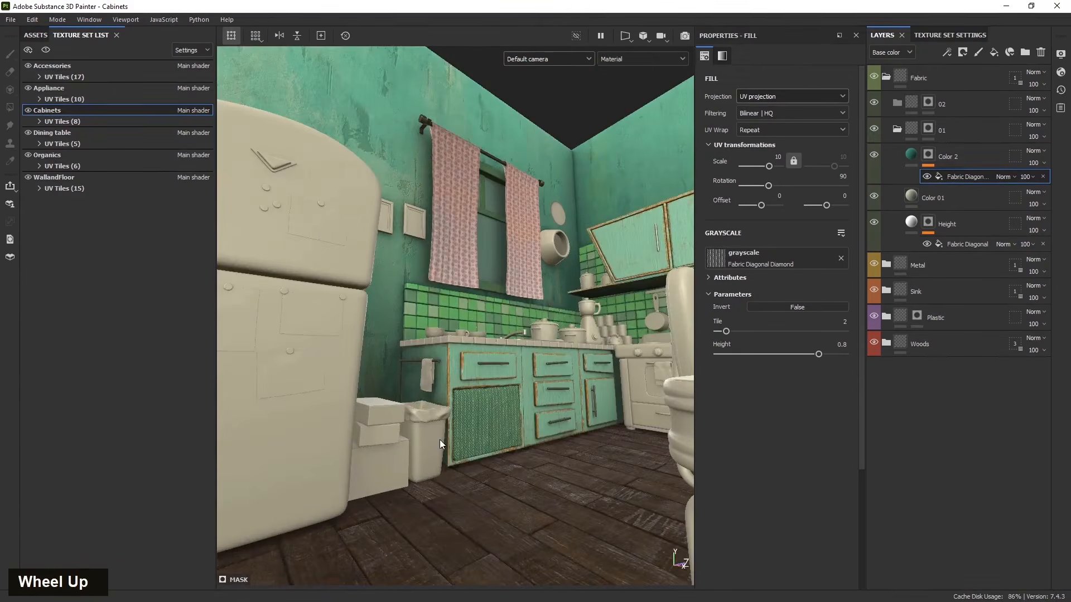
scroll(469, 418, "up", 5)
Preview other fabric patterns, and try Fabric Star Block with inversion enabled as Color 2's mask pattern.
left_click(35, 34)
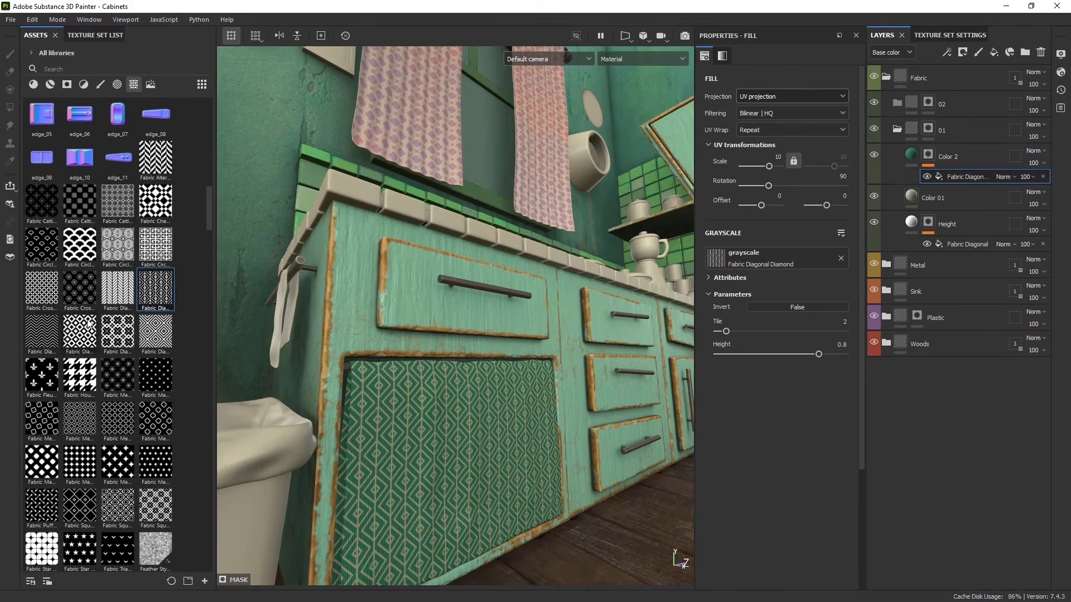
mouse_move(46, 289)
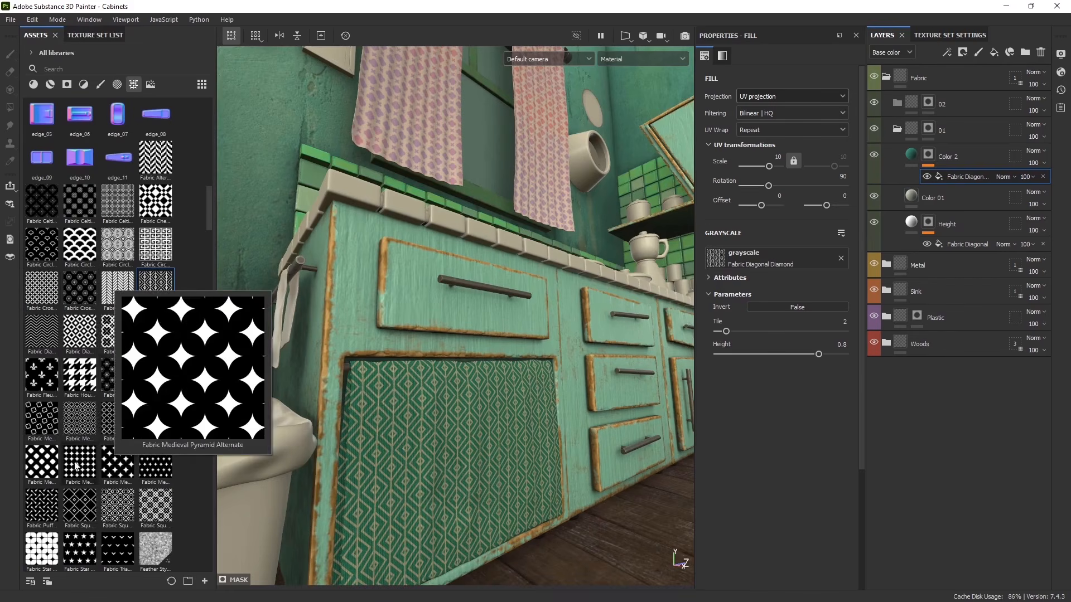
mouse_move(102, 471)
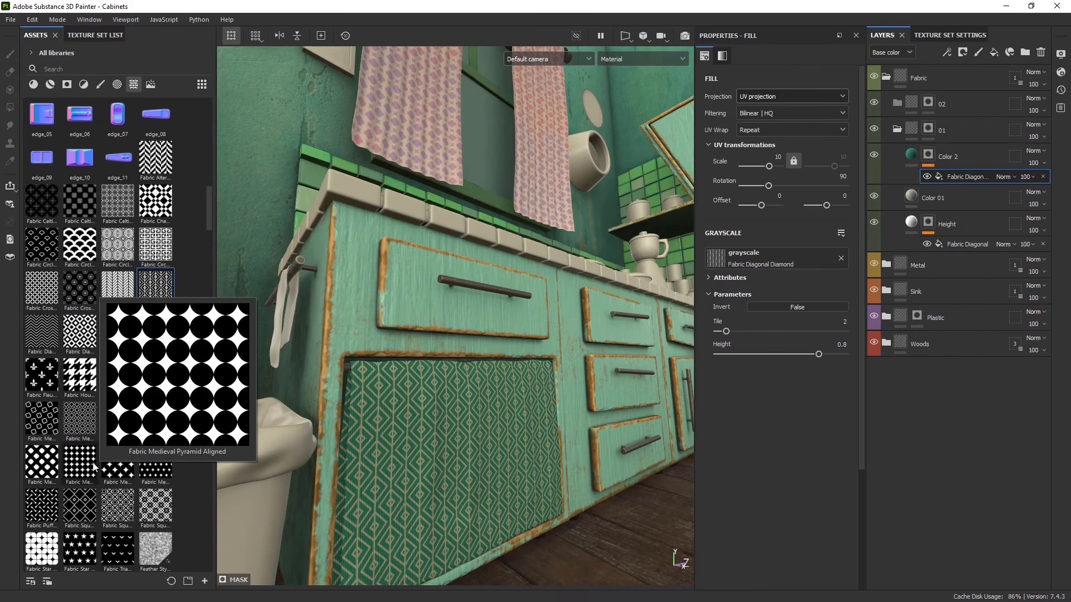
mouse_move(45, 550)
left_click_drag(45, 550, 718, 259)
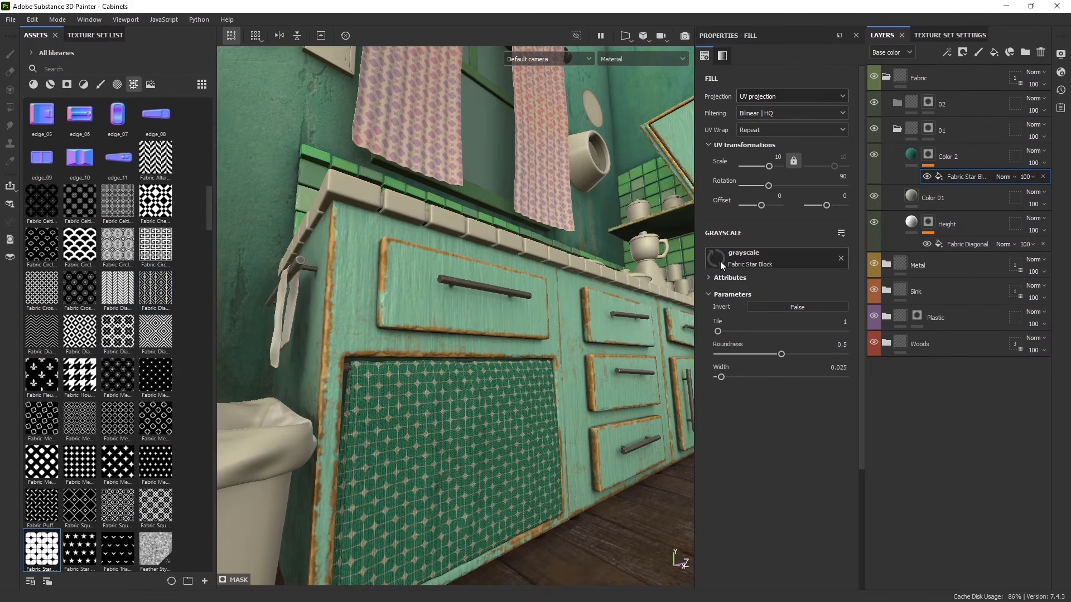
left_click(779, 306)
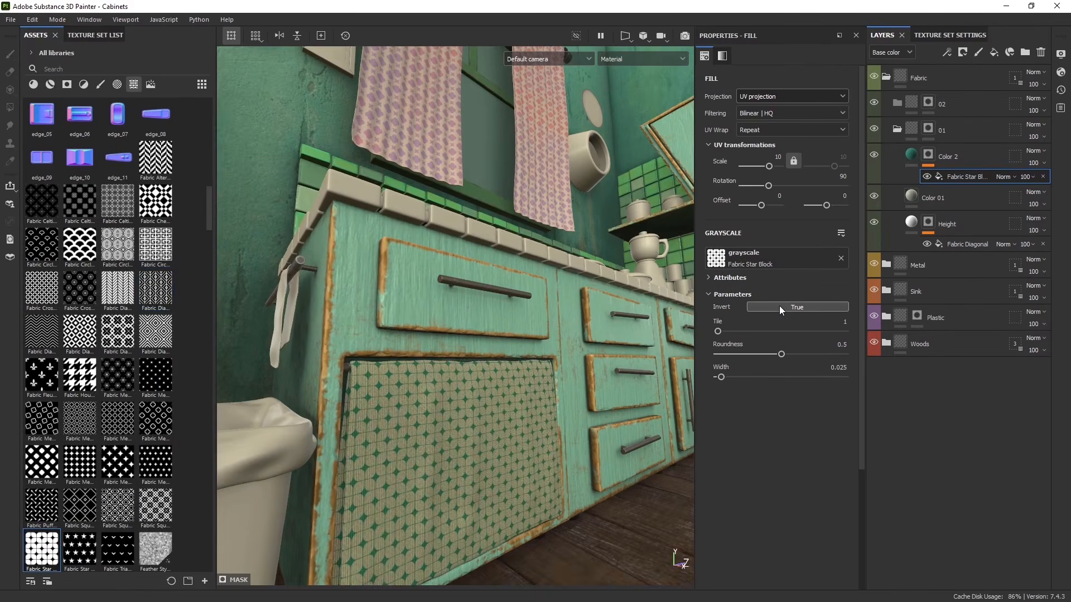
Replace Color 2's mask pattern with Fabric Square Center, using a UV scale of 9.17 and rotation 0.
left_click_drag(769, 166, 769, 167)
left_click_drag(81, 514, 809, 257)
scroll(460, 470, "up", 3)
left_click(843, 176)
type("0")
key("Return")
scroll(628, 377, "down", 3)
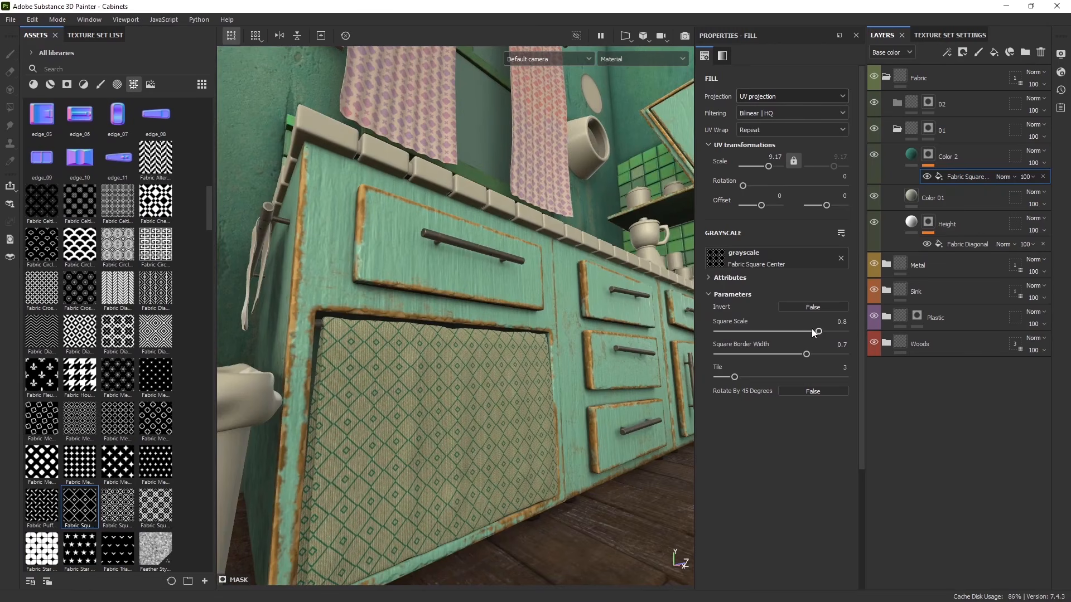
Set the Fabric Square Center pattern's square scale to 0.92 and square border width to 0.49, and check it on the cloth.
left_click_drag(818, 331, 779, 354)
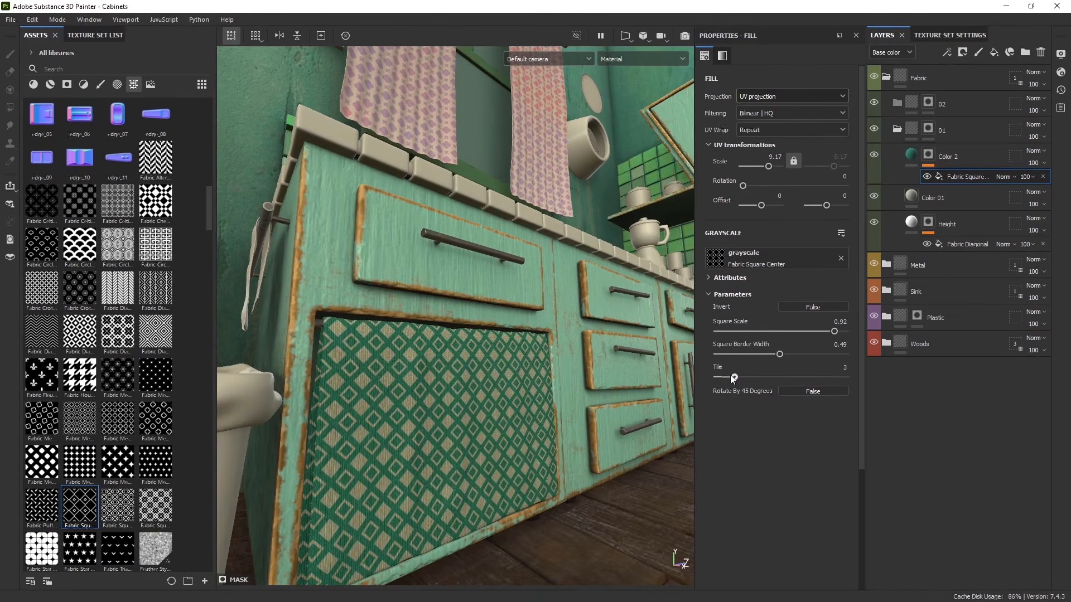
scroll(502, 391, "down", 4)
left_click_drag(502, 391, 524, 404, "alt")
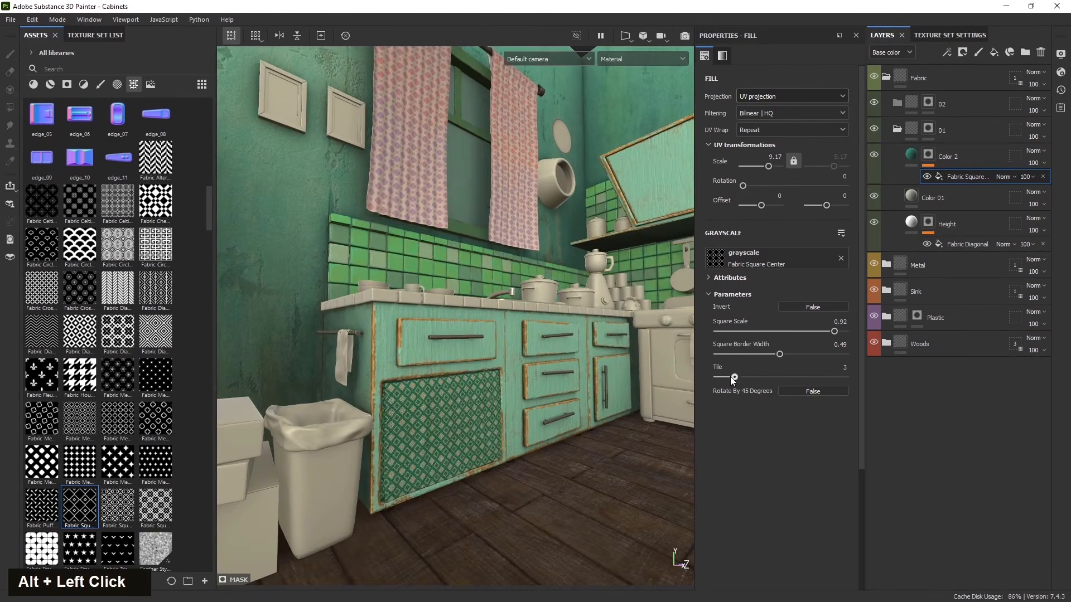
scroll(407, 396, "up", 4)
Isolate the Cabinets texture set again, with the cloth hanging on the cabinet's side rod in view.
scroll(407, 353, "down", 5)
middle_click_drag(407, 357, 430, 391, "alt")
left_click_drag(430, 391, 399, 442, "alt")
left_click(81, 35)
left_click(46, 50)
scroll(400, 443, "up", 4)
middle_click_drag(335, 419, 383, 386, "alt")
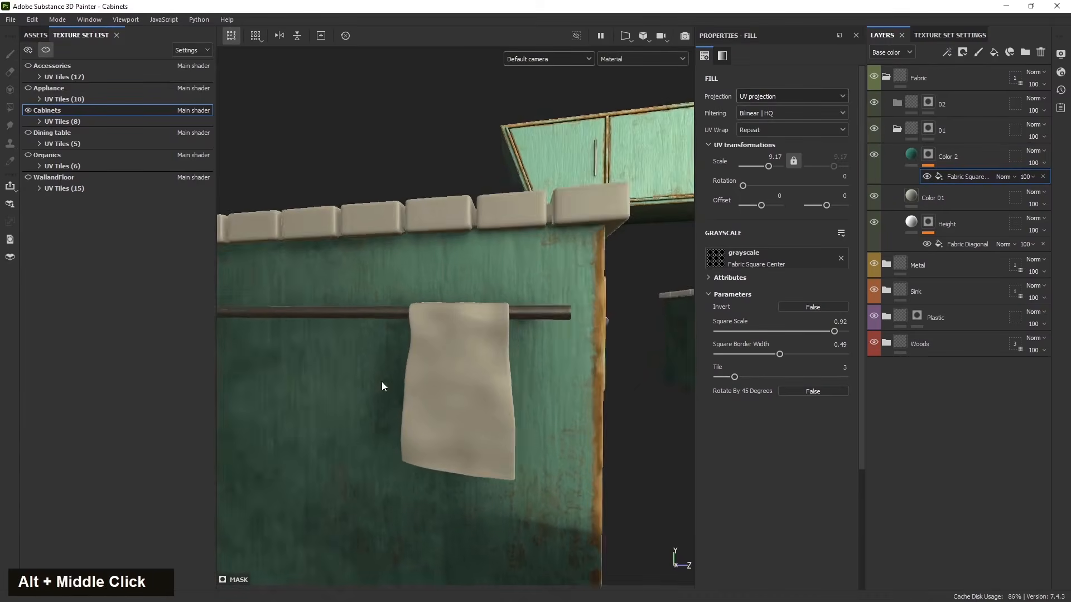
left_click_drag(382, 386, 424, 374, "alt")
Copy the Height layer with its Fabric Diagonal mask from folder 01 into folder 02.
left_click(889, 130)
double_click(929, 103)
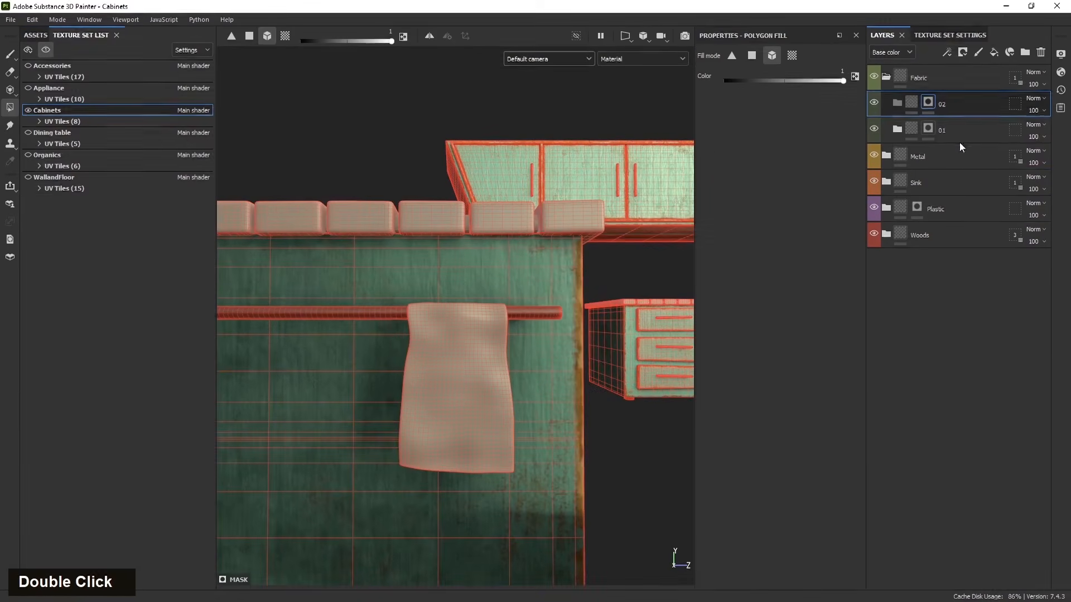
left_click(897, 129)
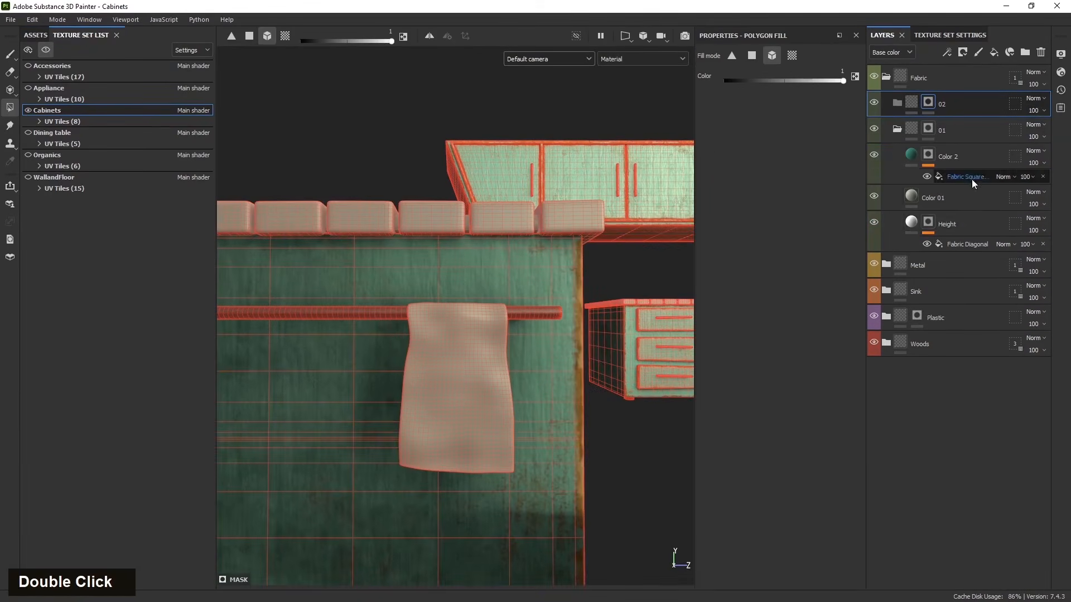
left_click(971, 222)
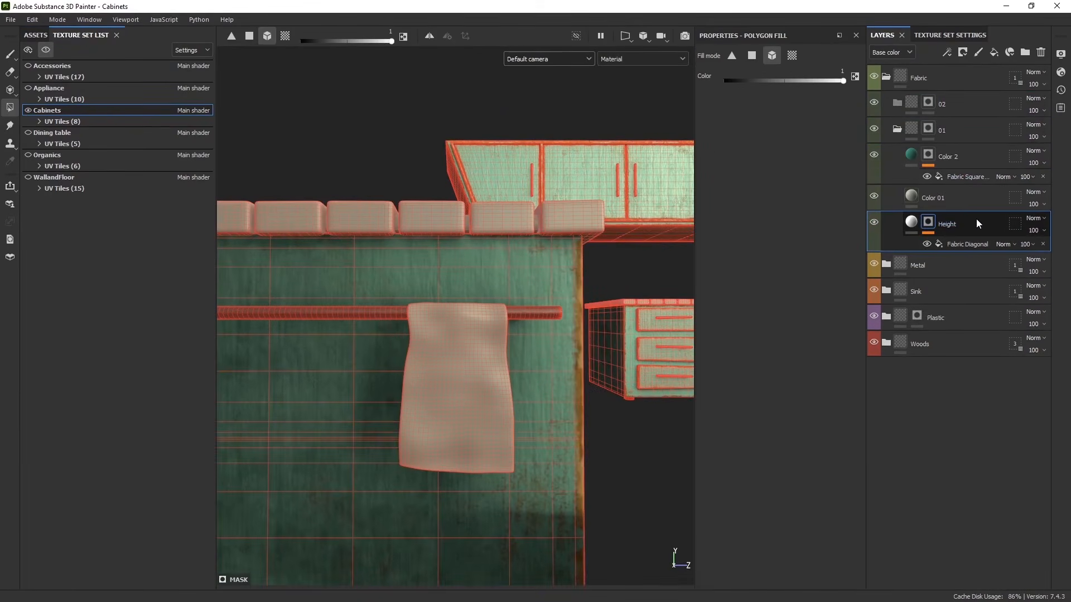
key("ctrl+c")
left_click(953, 107)
key("ctrl+v")
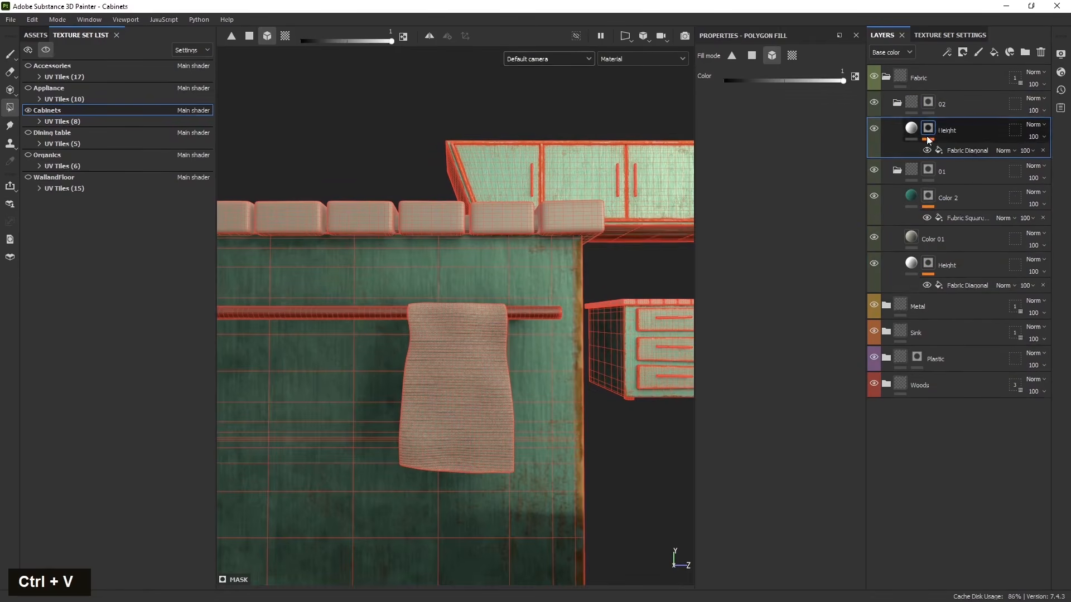
Collapse folder 01 and set the rotation of the Fabric Diagonal mask pattern in folder 02 to 0, checking it on the cloth.
left_click(896, 171)
left_click_drag(493, 390, 531, 380, "alt")
left_click(956, 154)
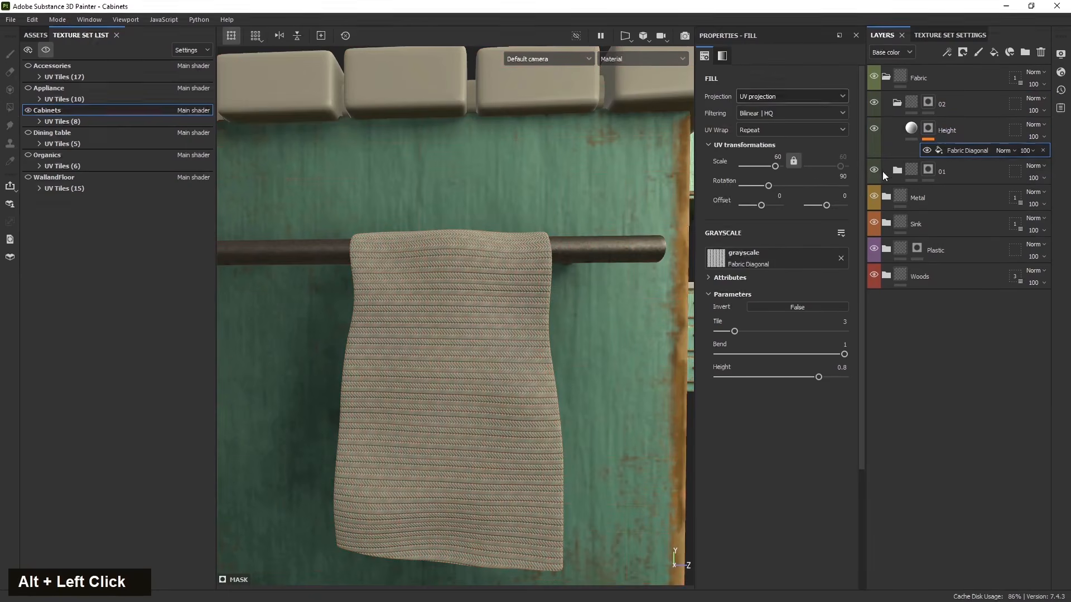
type("0")
key("Return")
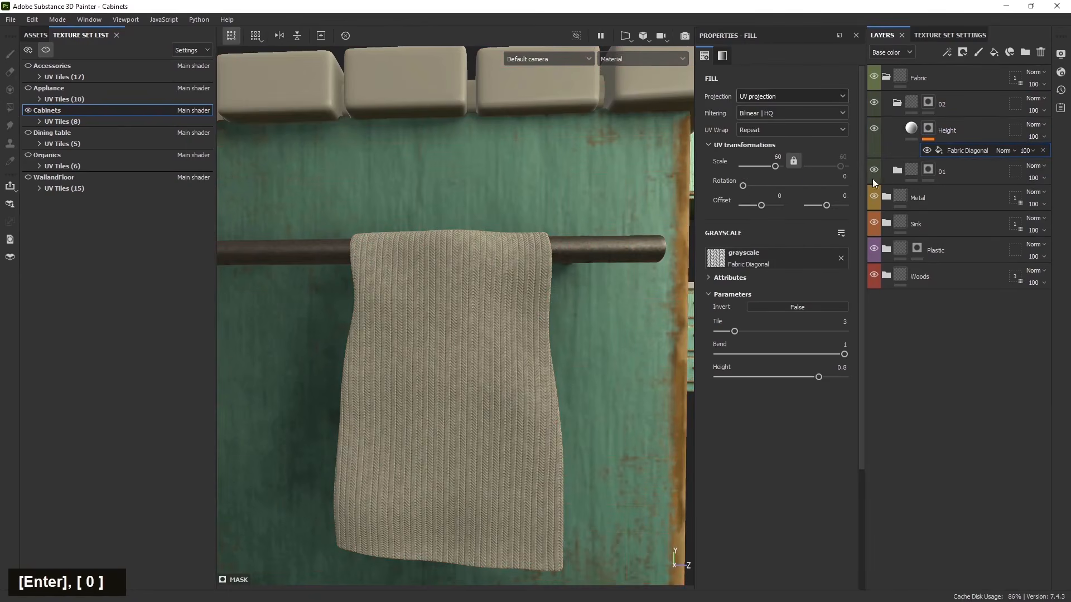
left_click_drag(458, 378, 516, 419, "alt")
left_click_drag(686, 357, 485, 433, "alt")
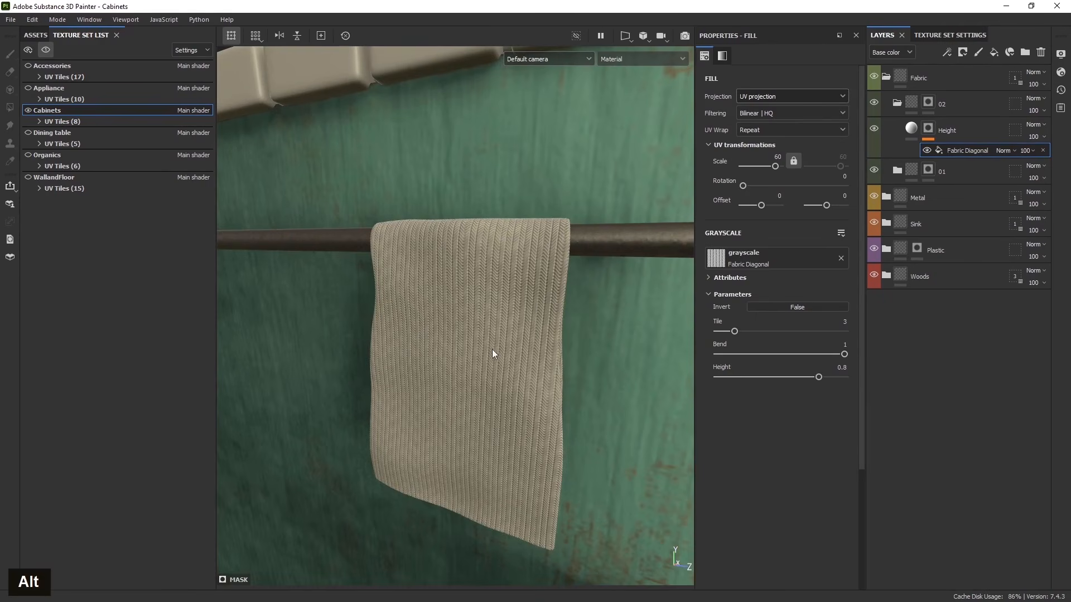
Add a fill layer named Color 02 above Height in folder 02, with only the color channel active.
left_click(967, 121)
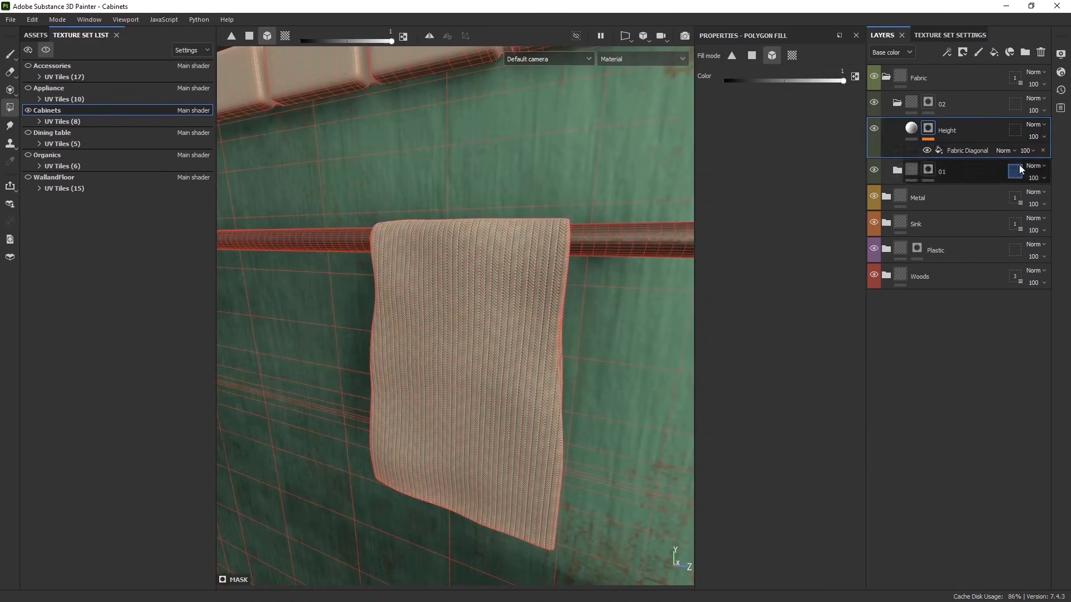
left_click(993, 52)
double_click(939, 132)
type("Color ")
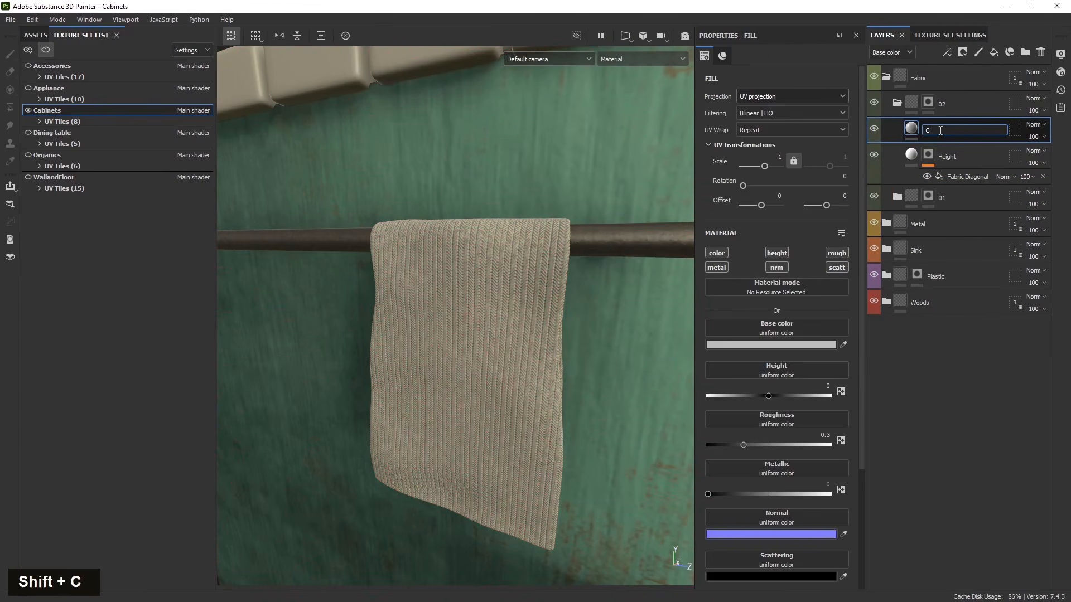
type("0")
key("BackSpace")
type("02")
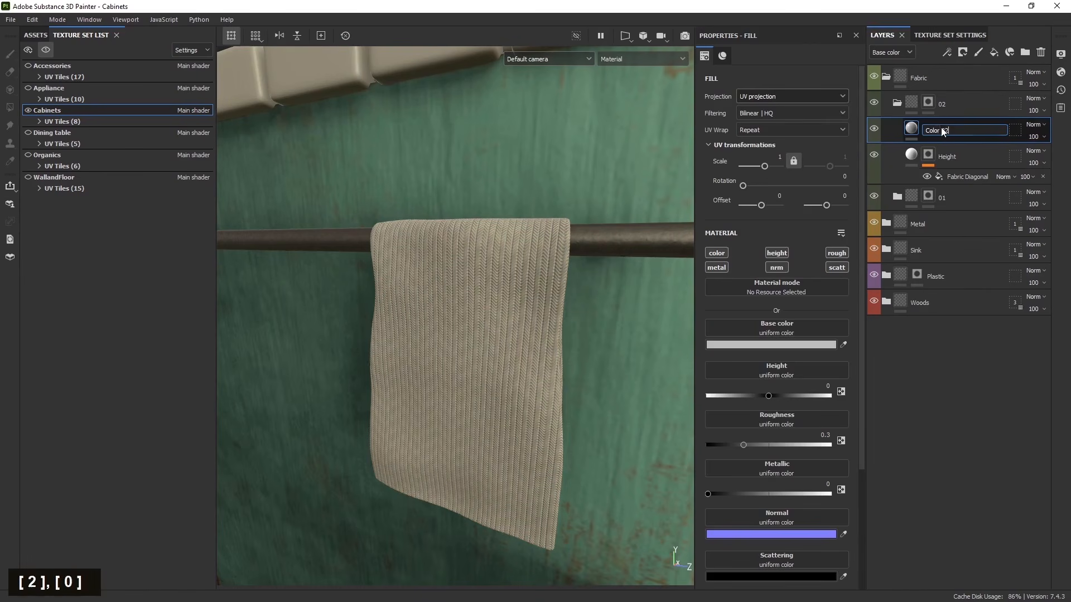
key("Return")
left_click(928, 154)
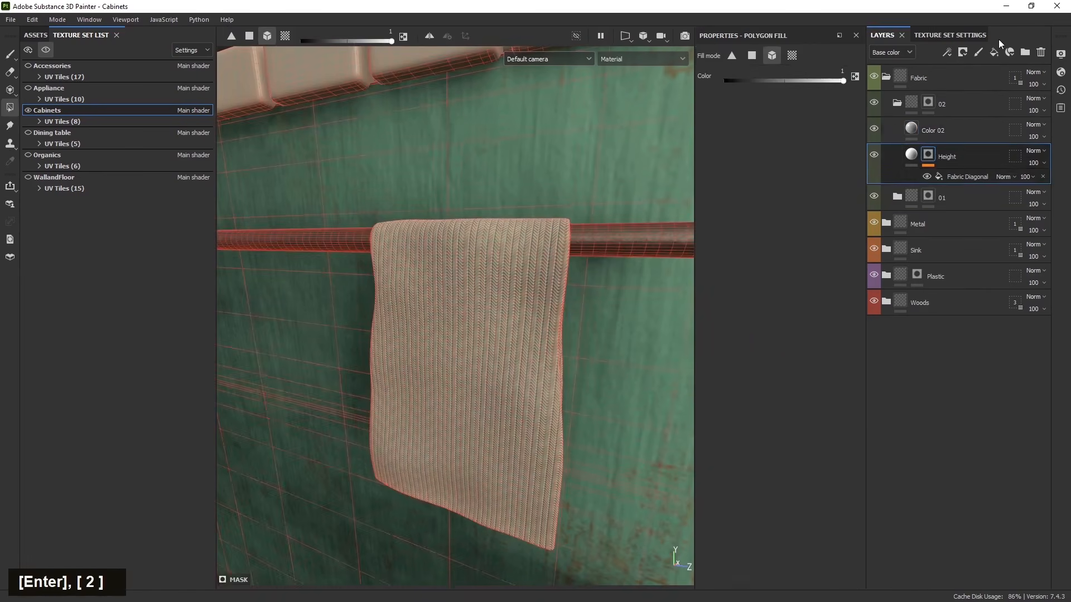
left_click(936, 134)
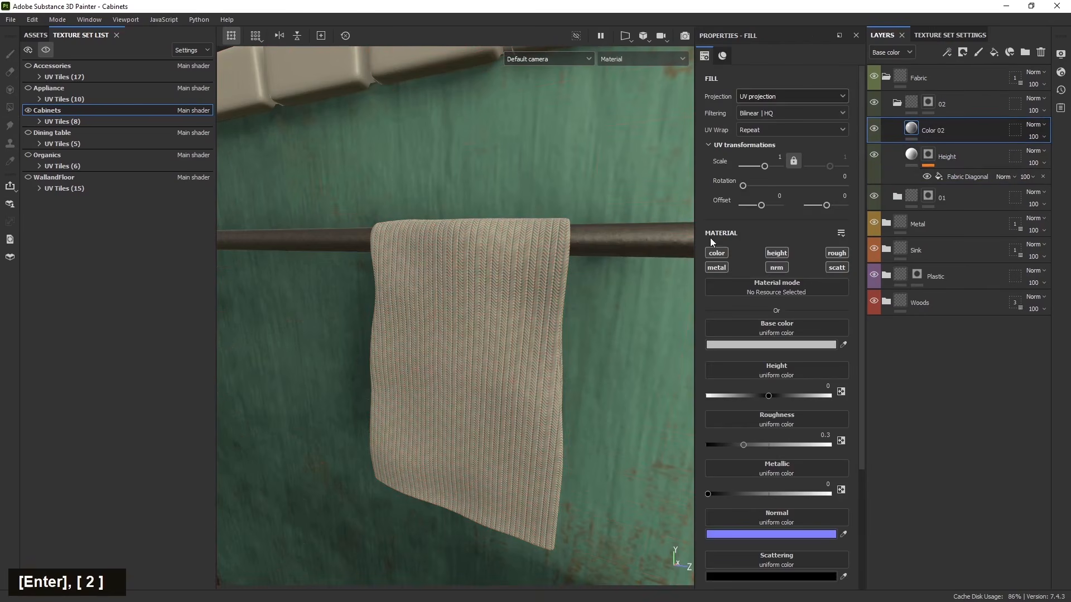
left_click(899, 177, "alt")
Add a fill layer named color 01 between Color 02 and Height, with only the color channel active.
left_click(994, 52)
double_click(934, 158)
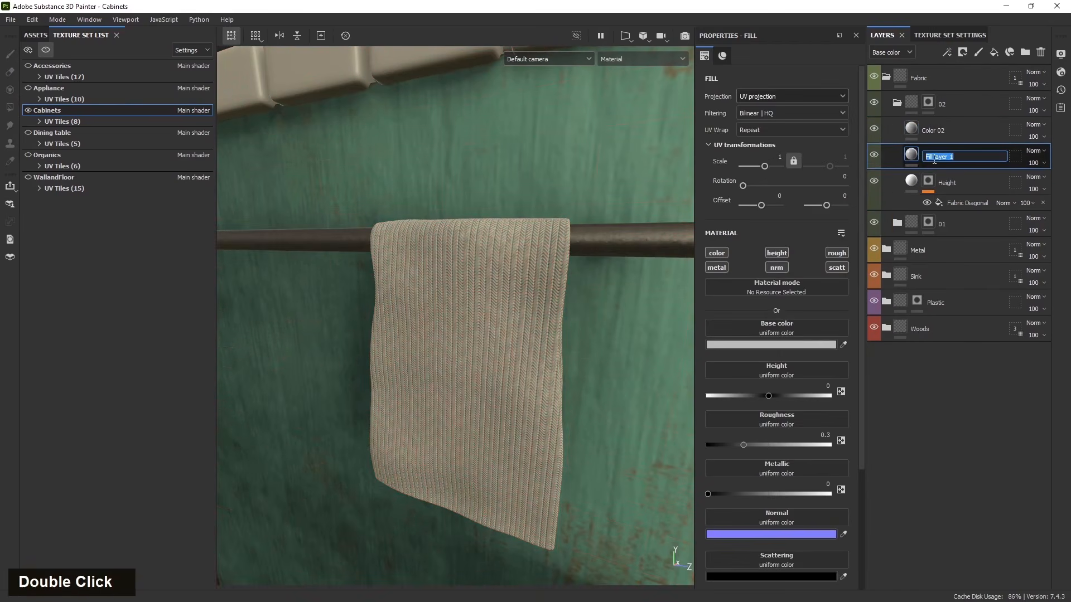
type("color 01")
key("Return")
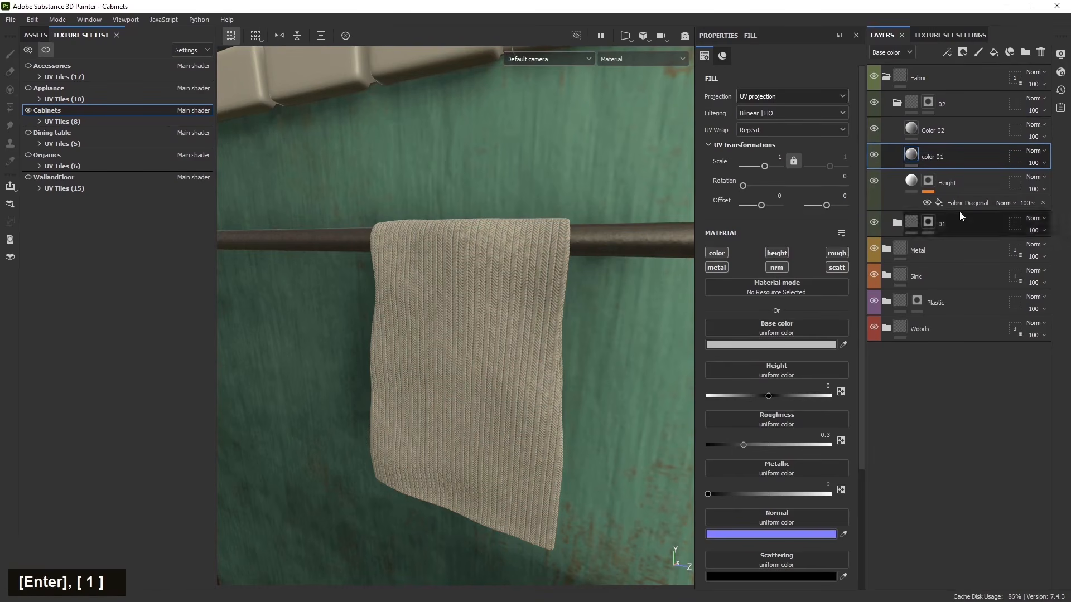
left_click(720, 253, "alt")
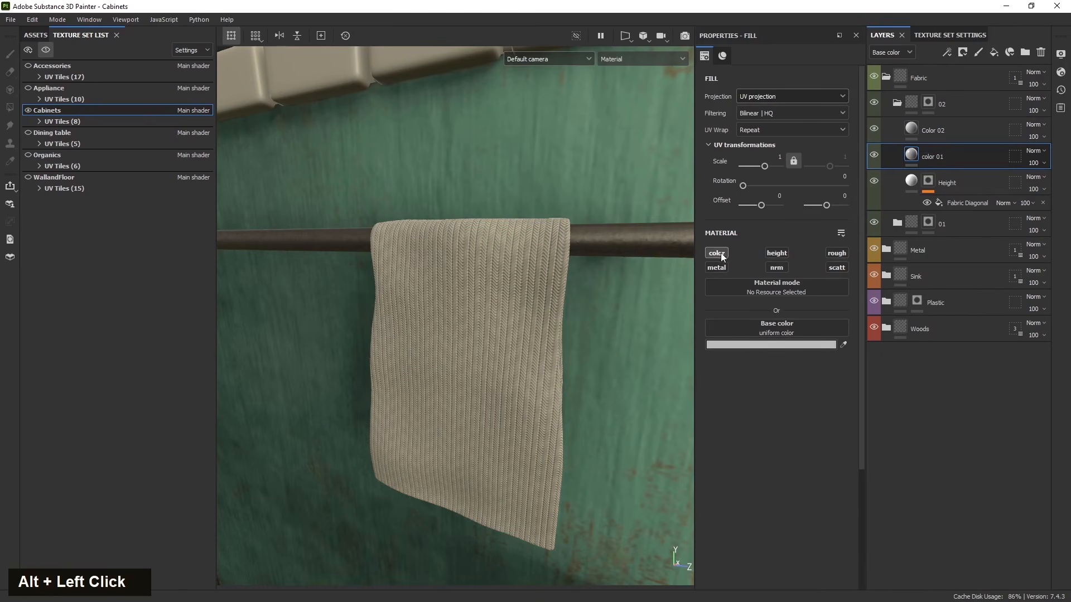
Set color 01's base color to a light salmon pink and hide Color 02 to check it on the cloth.
left_click(773, 343)
left_click_drag(786, 347, 810, 316)
left_click_drag(916, 428, 918, 422)
left_click(921, 291)
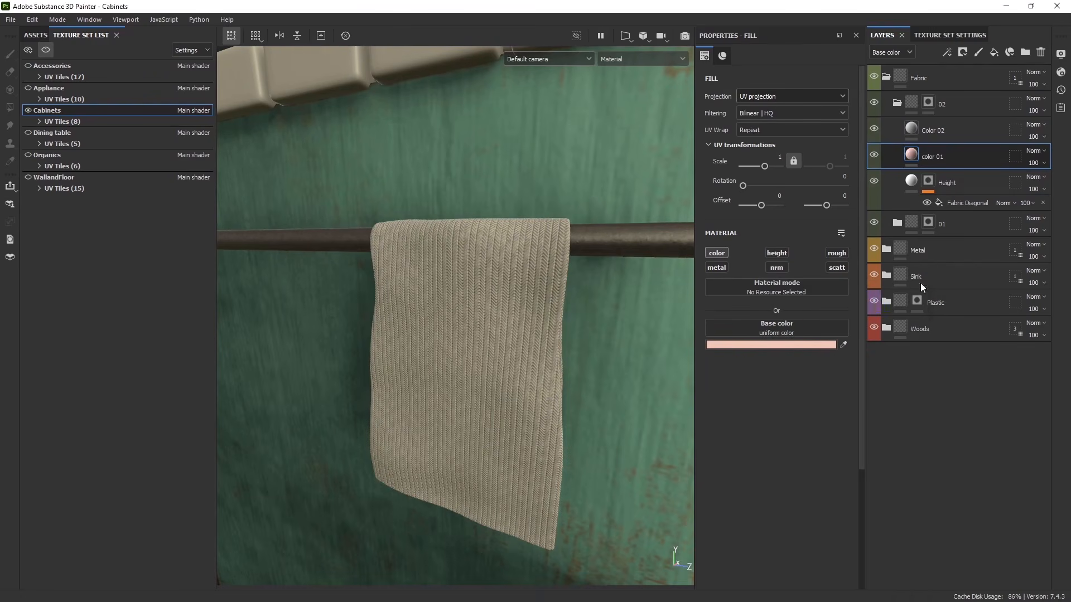
left_click(873, 129)
left_click_drag(558, 334, 485, 437, "alt")
scroll(514, 384, "up", 5)
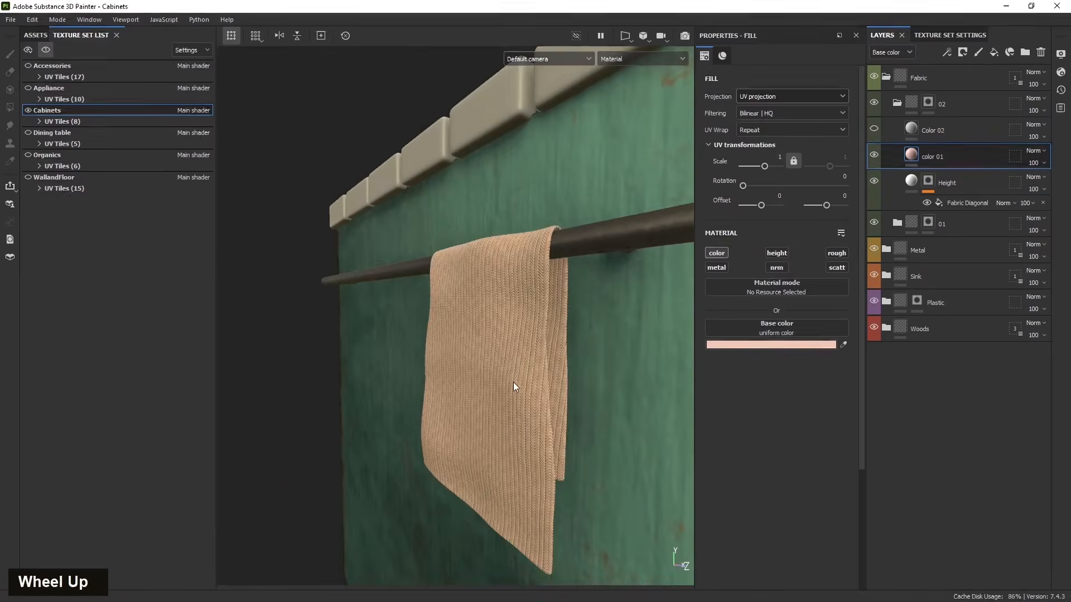
Show Color 02 again and set its base color to a bright coral red, about FC4E4E.
left_click(888, 131)
left_click(873, 129)
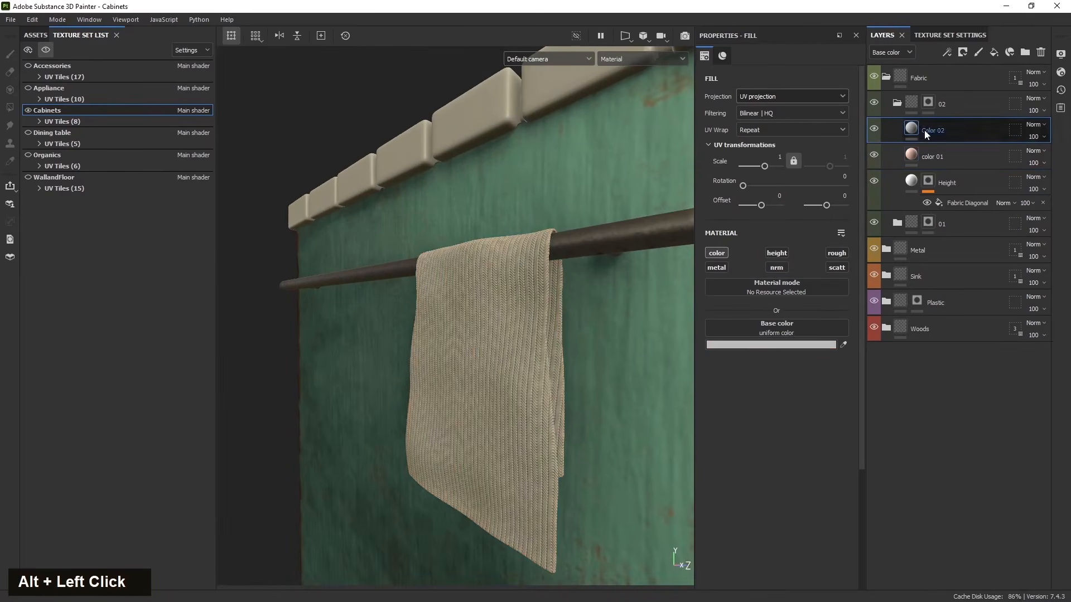
left_click(720, 345)
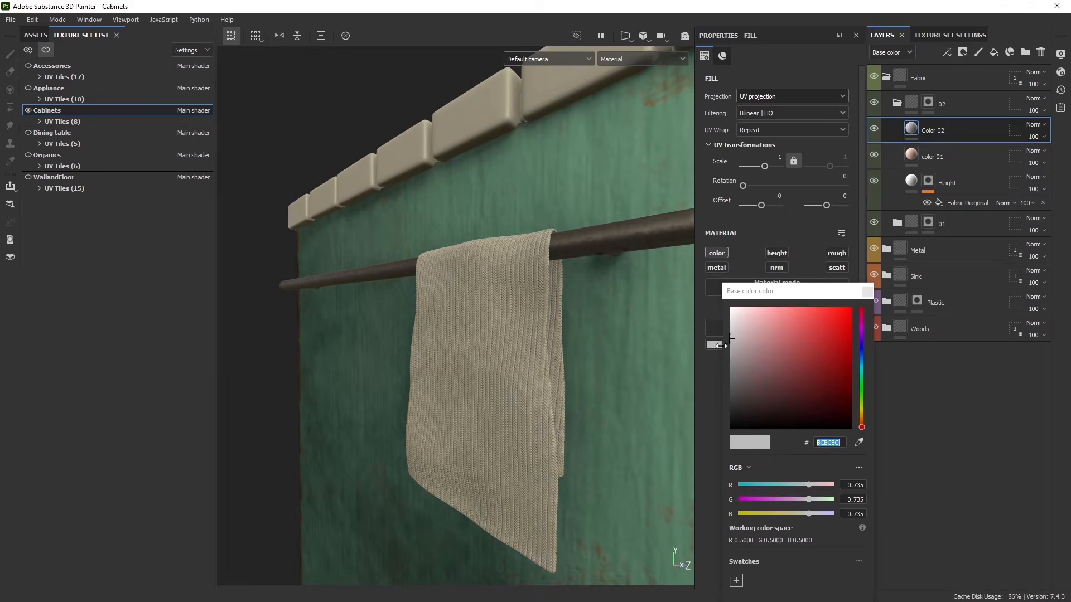
left_click_drag(798, 338, 814, 309)
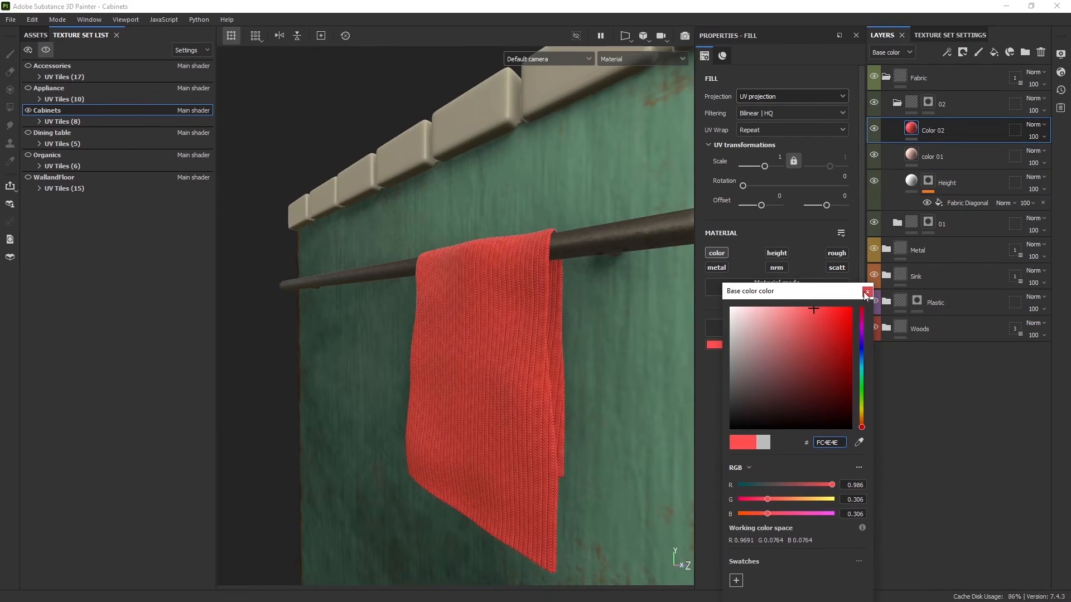
left_click(800, 309)
left_click(867, 291)
Add a black mask to Color 02 and put a fill effect in it.
left_click(962, 51)
double_click(966, 79)
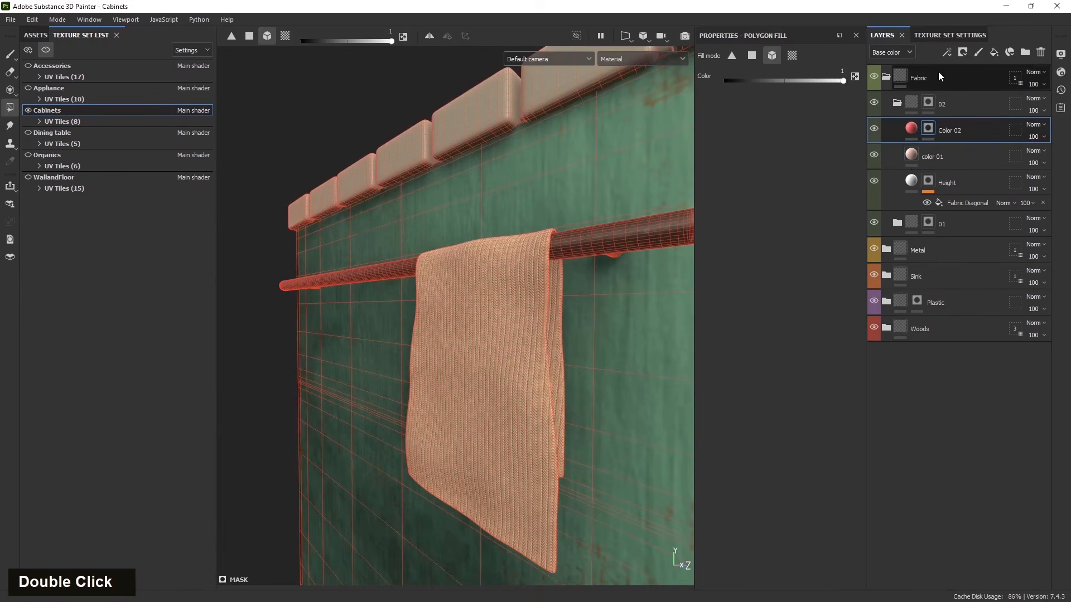
left_click(946, 52)
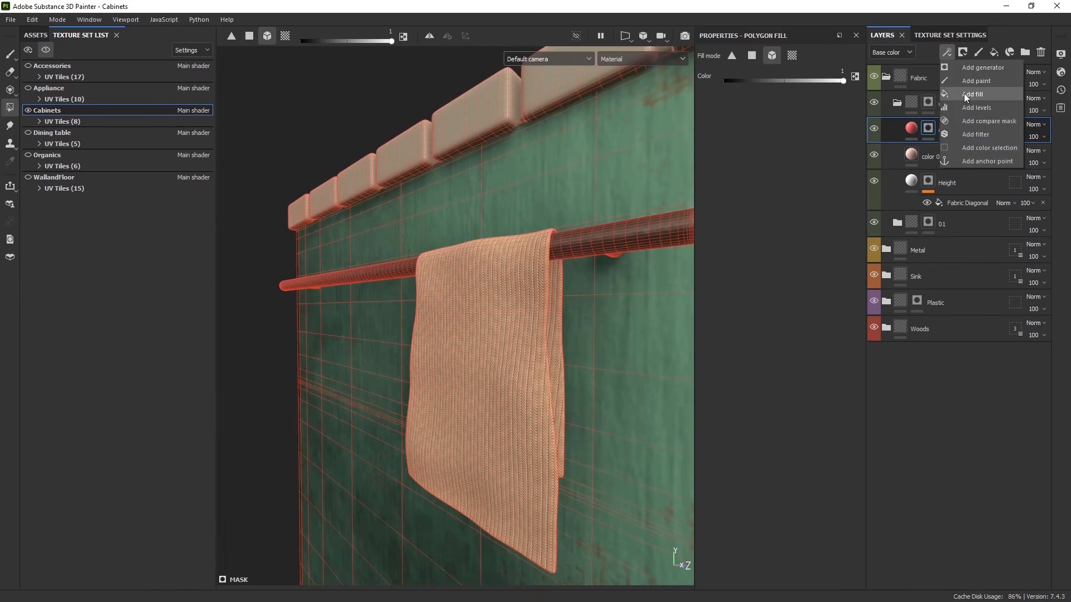
left_click(964, 93)
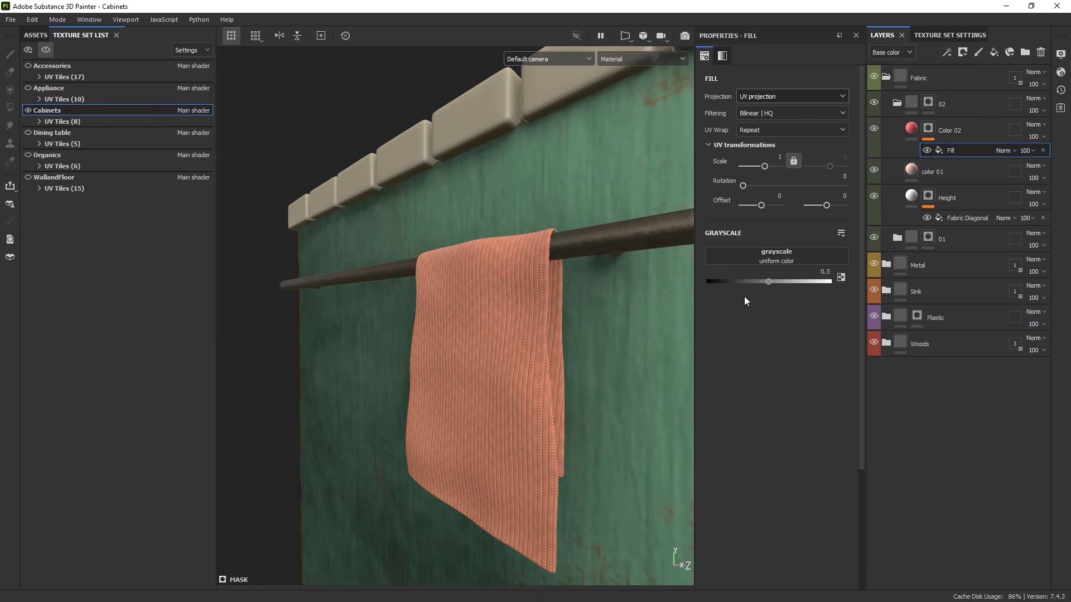
Browse the texture assets for a checked pattern and apply Tile Generator as the grayscale of Color 02's mask fill.
left_click(36, 35)
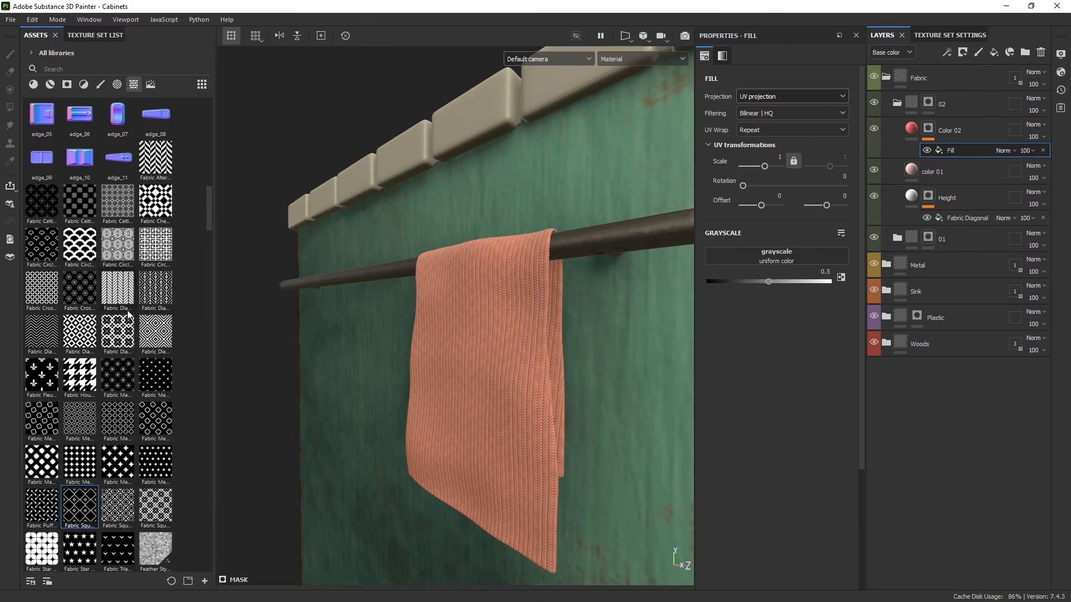
mouse_move(96, 421)
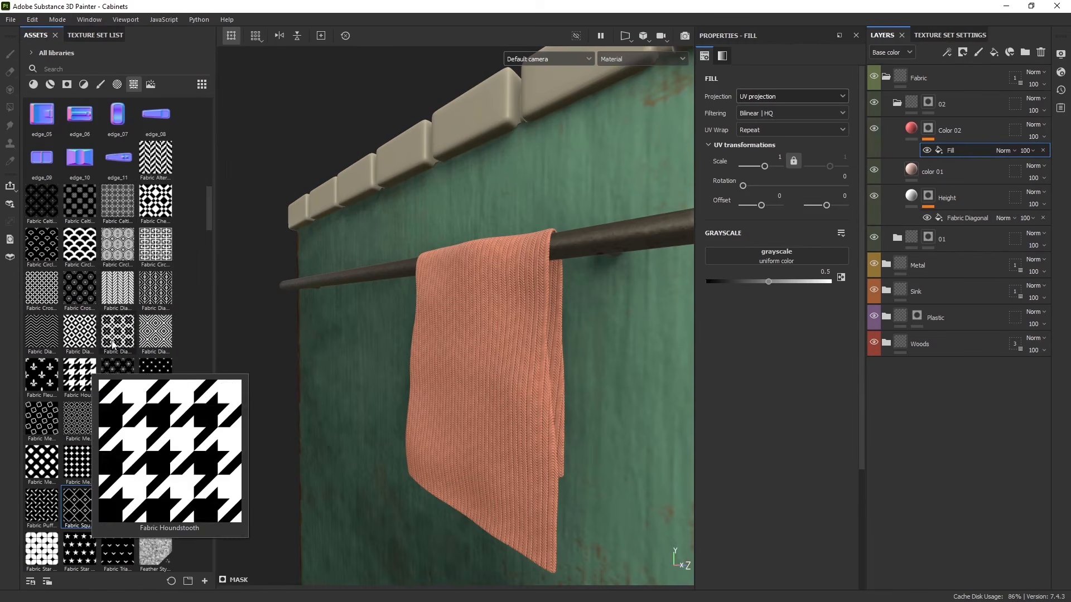
mouse_move(117, 303)
mouse_move(153, 334)
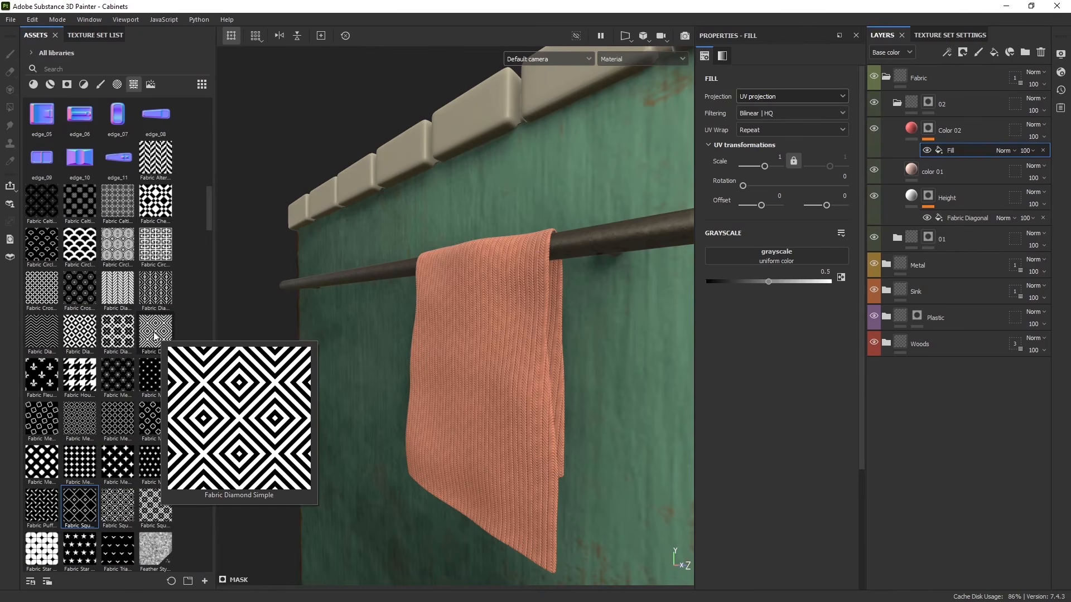
scroll(89, 502, "down", 10)
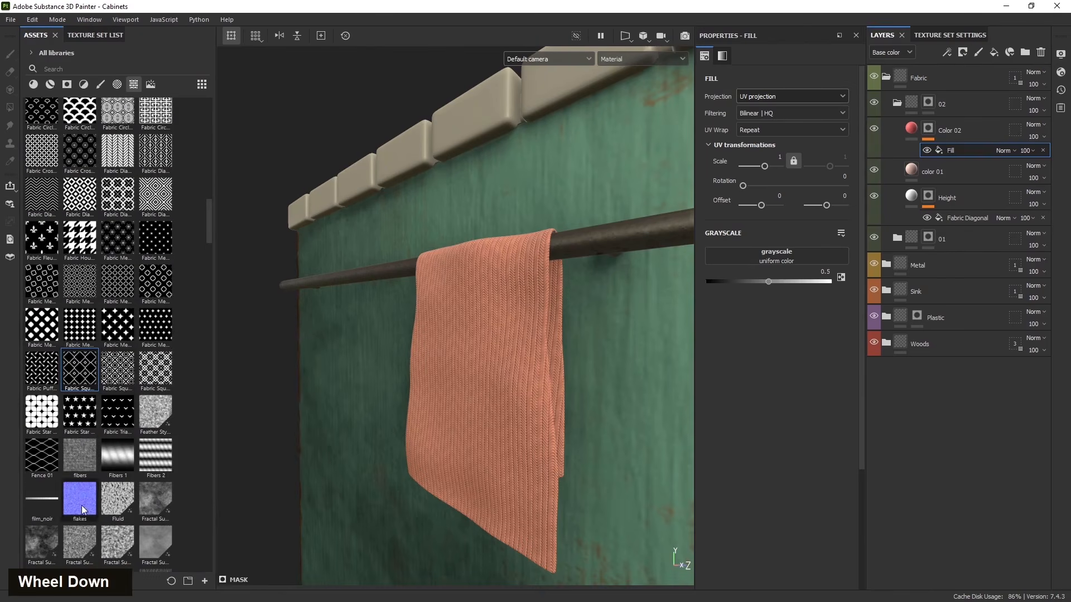
scroll(122, 441, "down", 15)
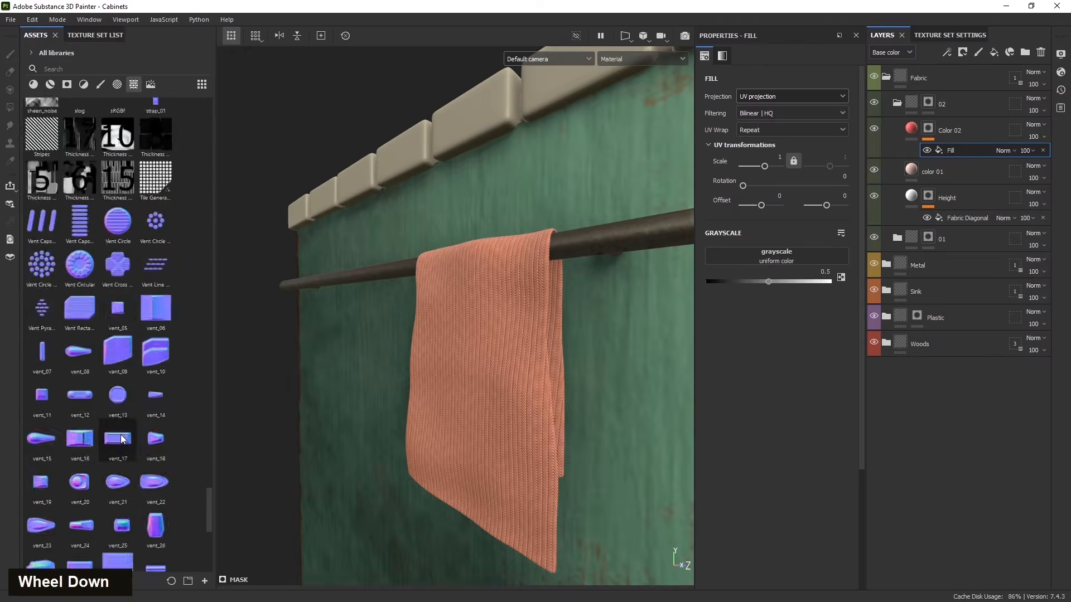
scroll(117, 419, "up", 4)
mouse_move(154, 316)
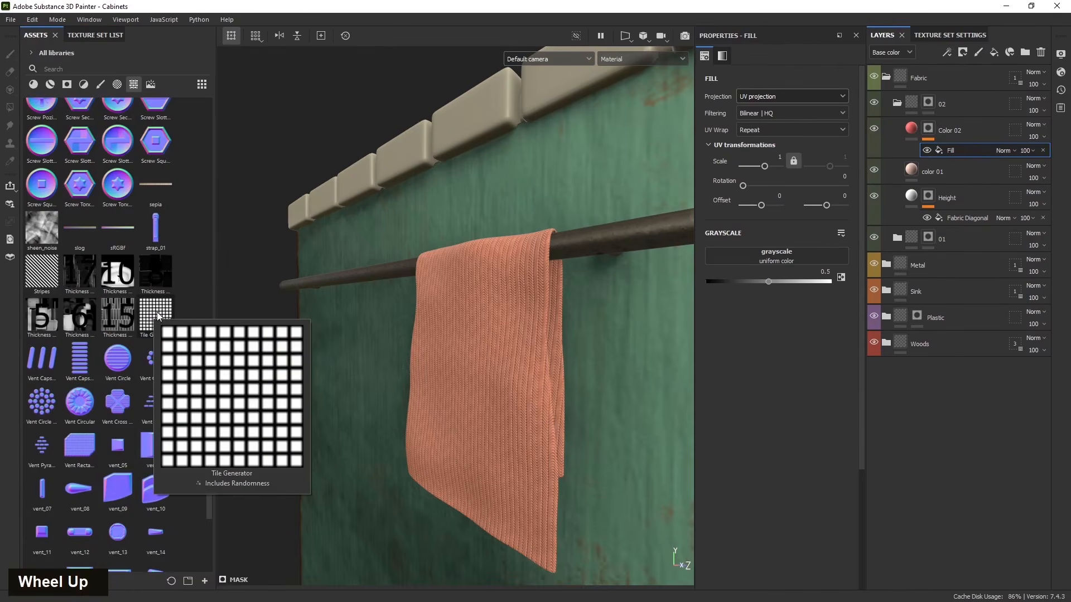
left_click_drag(158, 317, 758, 258)
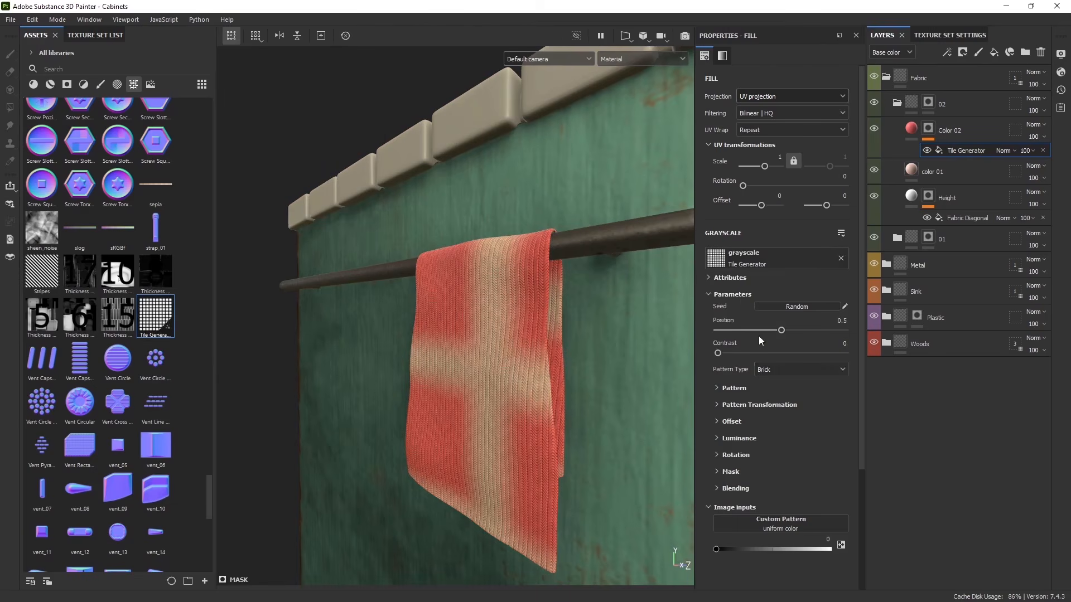
Set the Tile Generator's pattern type to Square and invert the mask with a Levels effect.
left_click(772, 367)
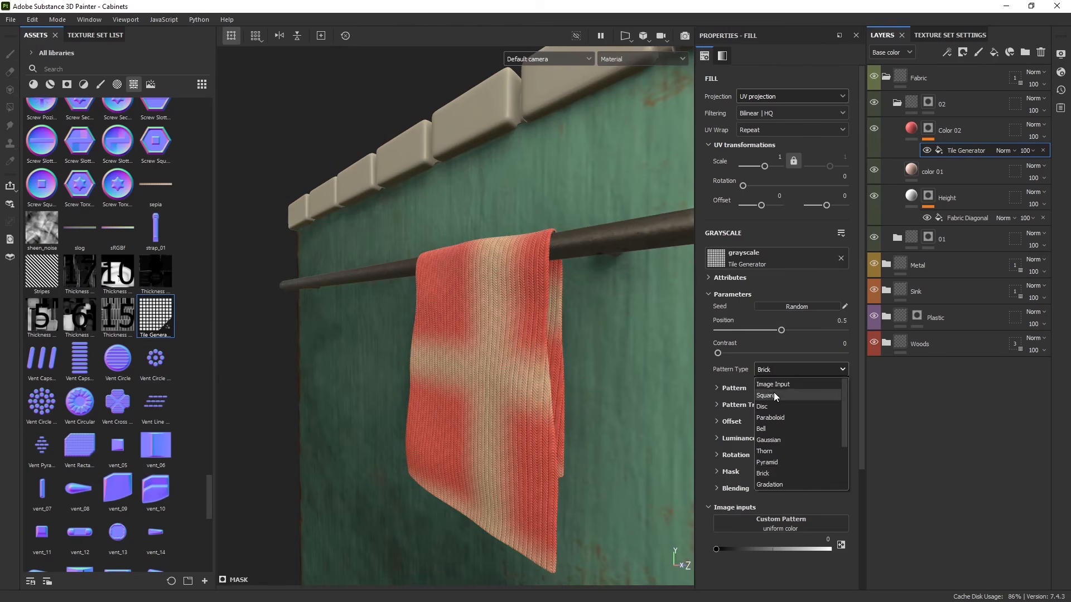
left_click(775, 393)
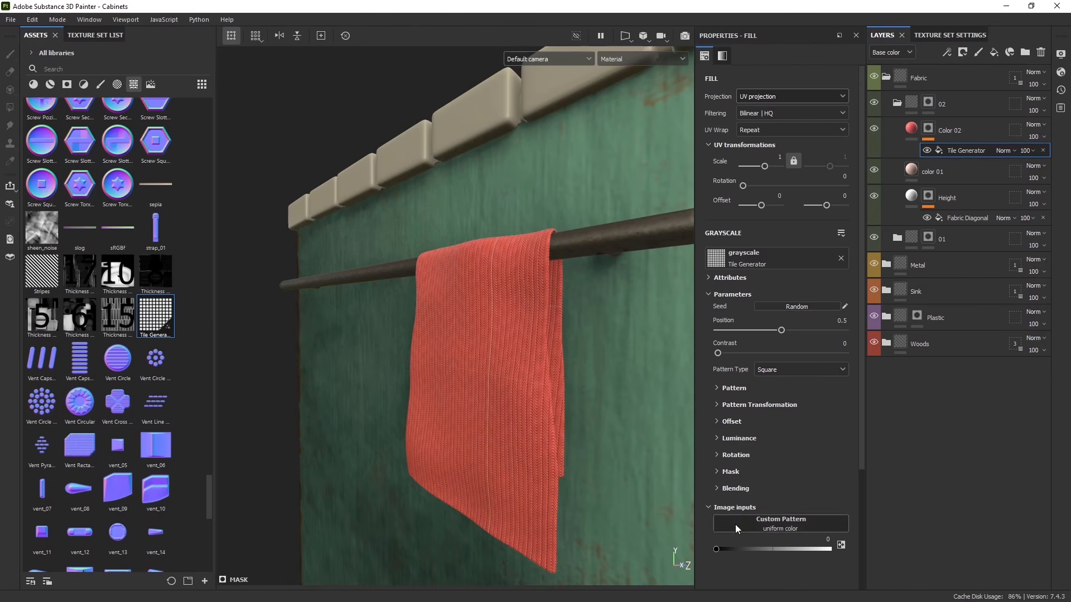
left_click(946, 51)
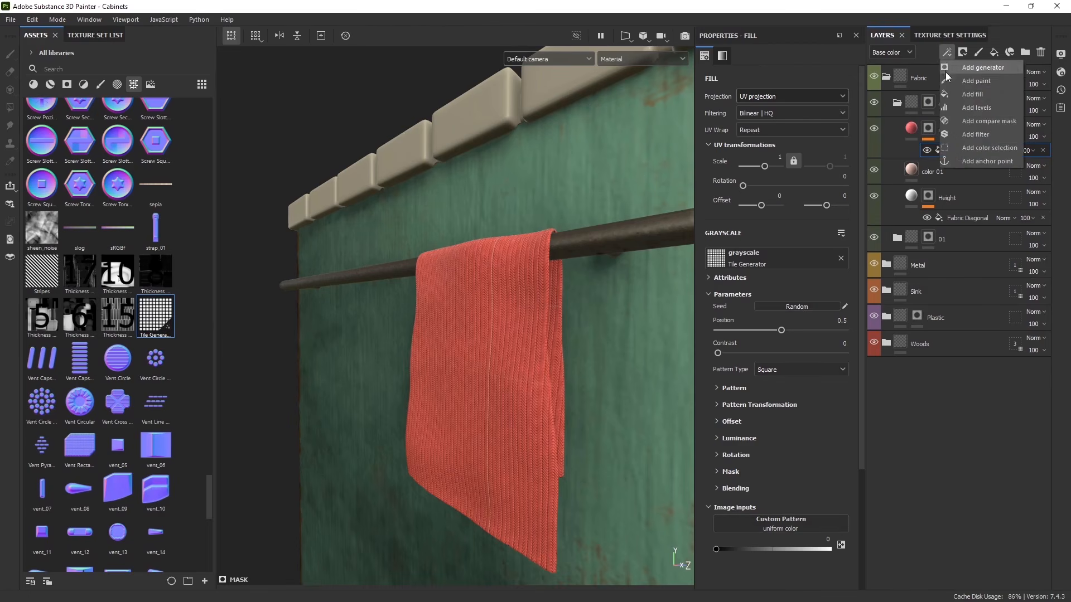
left_click(963, 108)
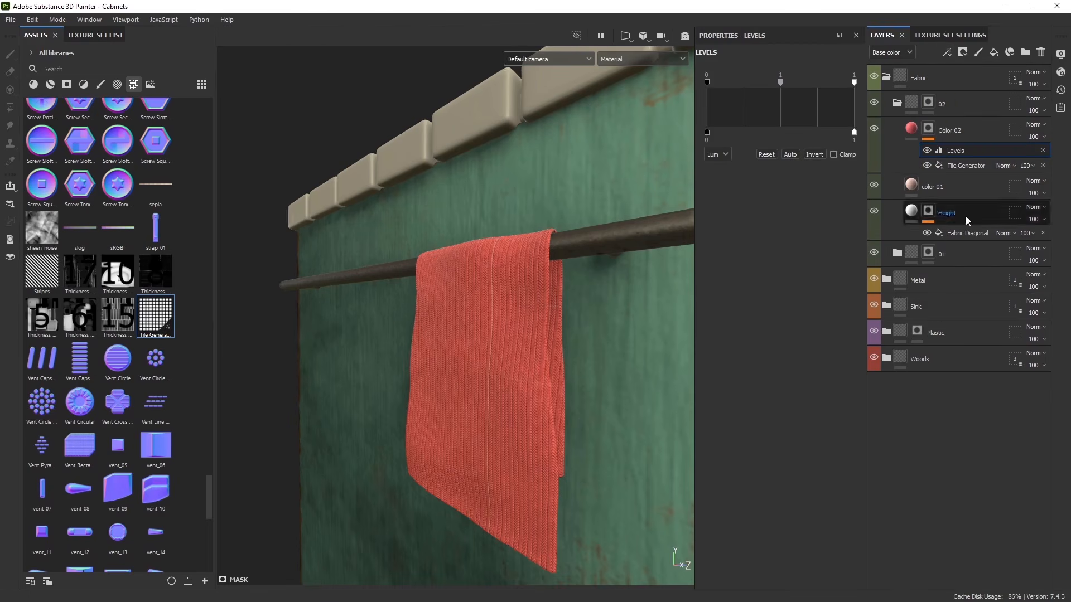
left_click(815, 155)
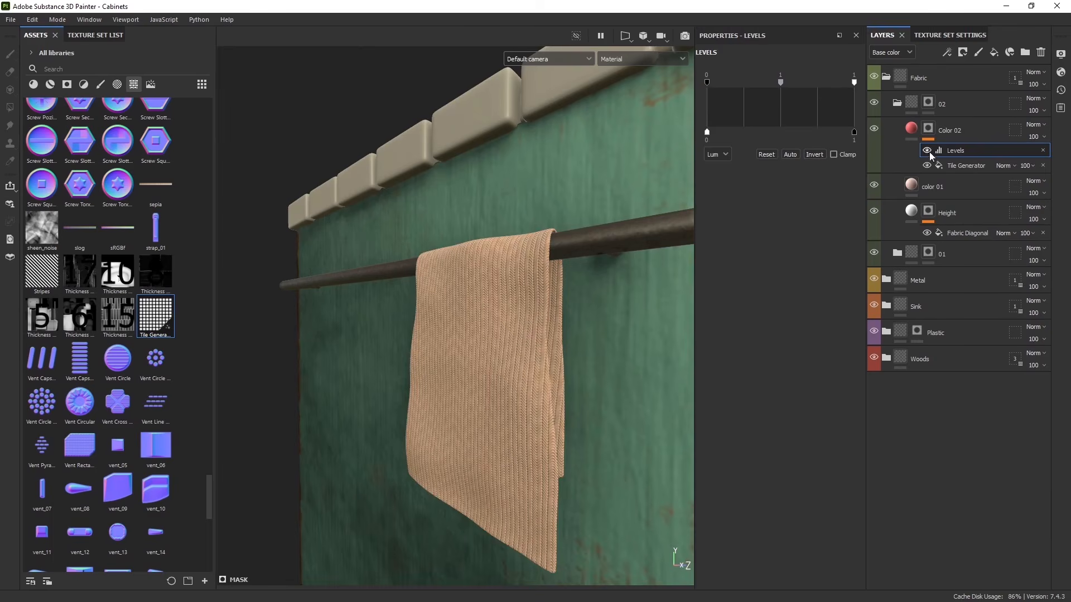
Set the Tile Generator's pattern scale to 0.92 to create thin red stripes across the cloth.
left_click(958, 164)
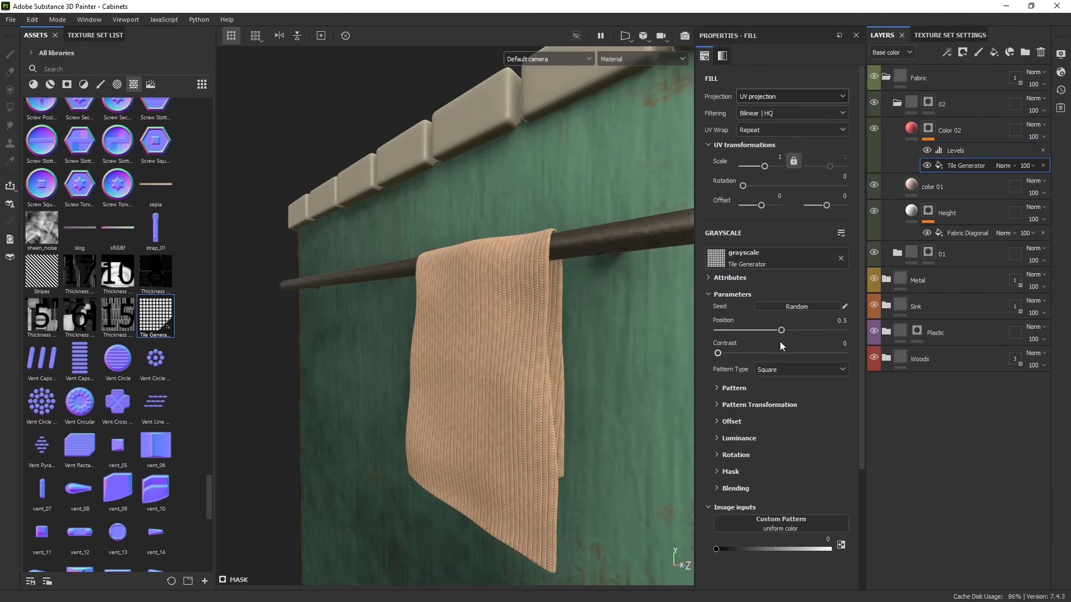
left_click(729, 389)
scroll(746, 441, "down", 2)
mouse_move(843, 405)
left_mouse_down()
mouse_move(825, 404)
mouse_move(836, 403)
left_mouse_up()
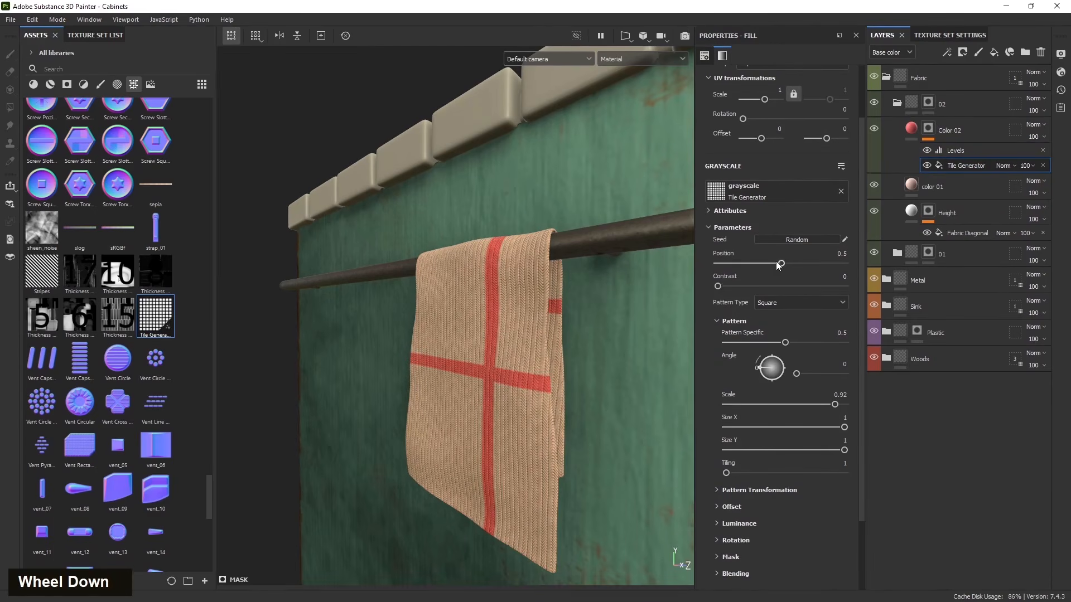
scroll(719, 488, "up", 1)
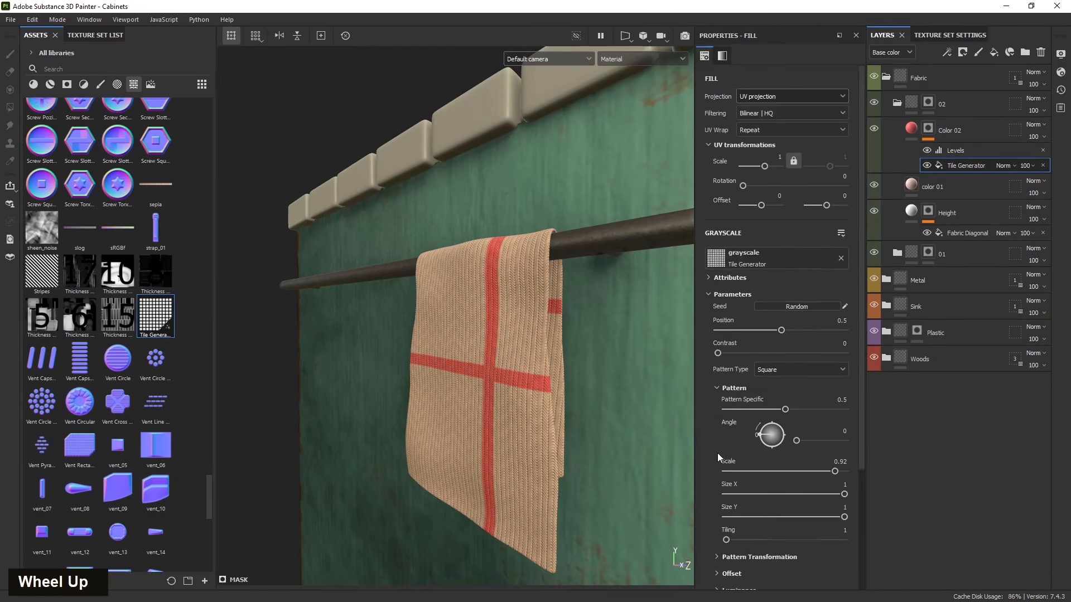
Set the Tile Generator's Number X and Number Y to 23 and its pattern scale to 0.86.
scroll(718, 468, "down", 2)
left_click(719, 457)
scroll(725, 459, "down", 2)
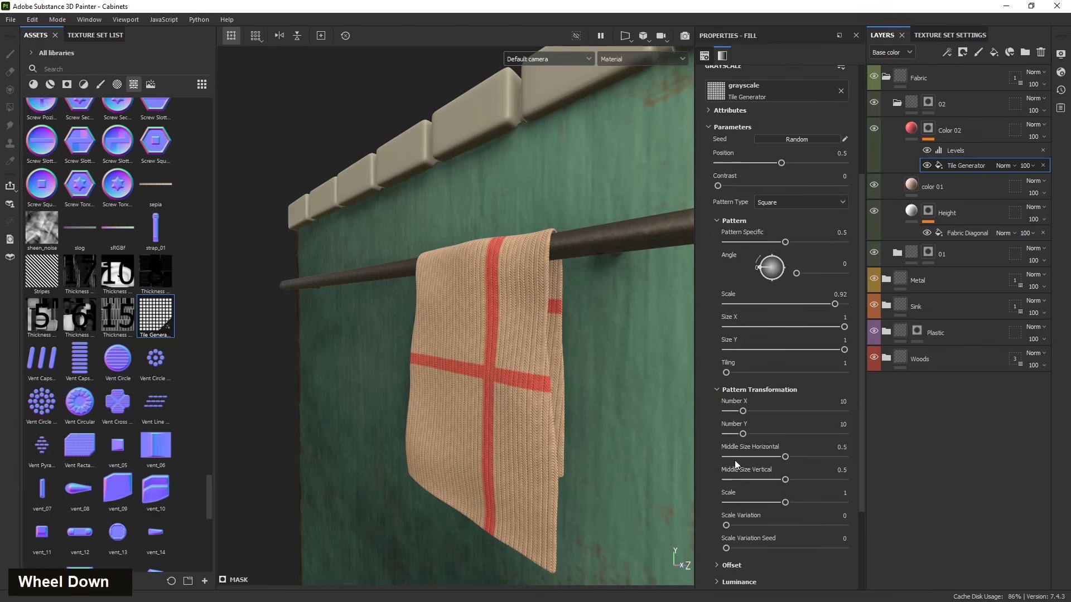
left_click_drag(745, 410, 767, 435)
scroll(737, 422, "up", 5)
scroll(737, 422, "down", 2)
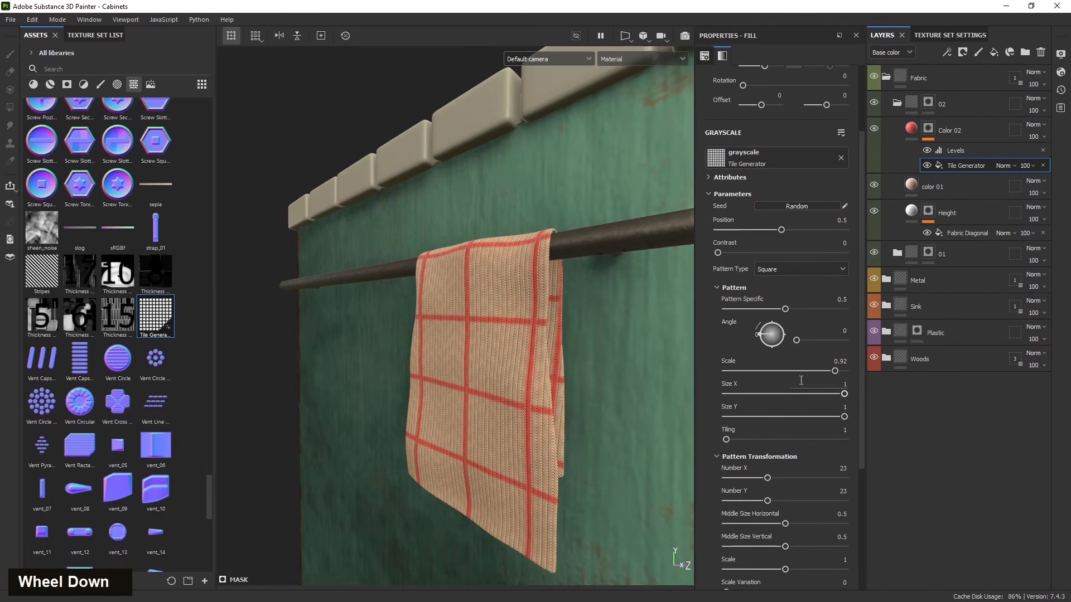
left_click_drag(835, 369, 828, 369)
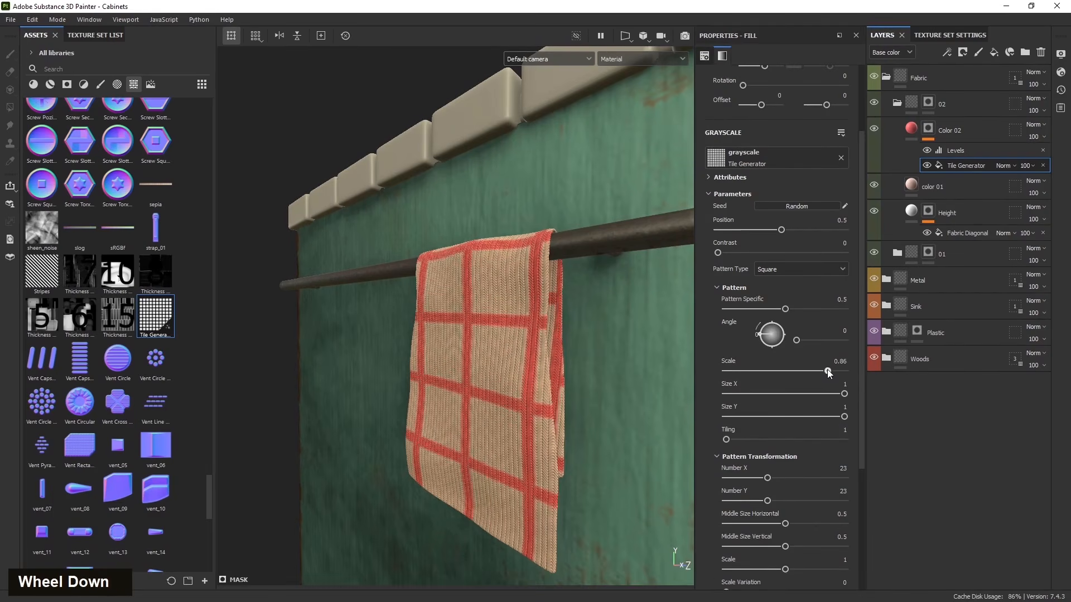
Examine the red check on the hanging cloth from near and far and under different lighting.
scroll(544, 382, "down", 5)
middle_click_drag(534, 391, 535, 404, "alt")
left_click_drag(535, 404, 463, 426, "alt")
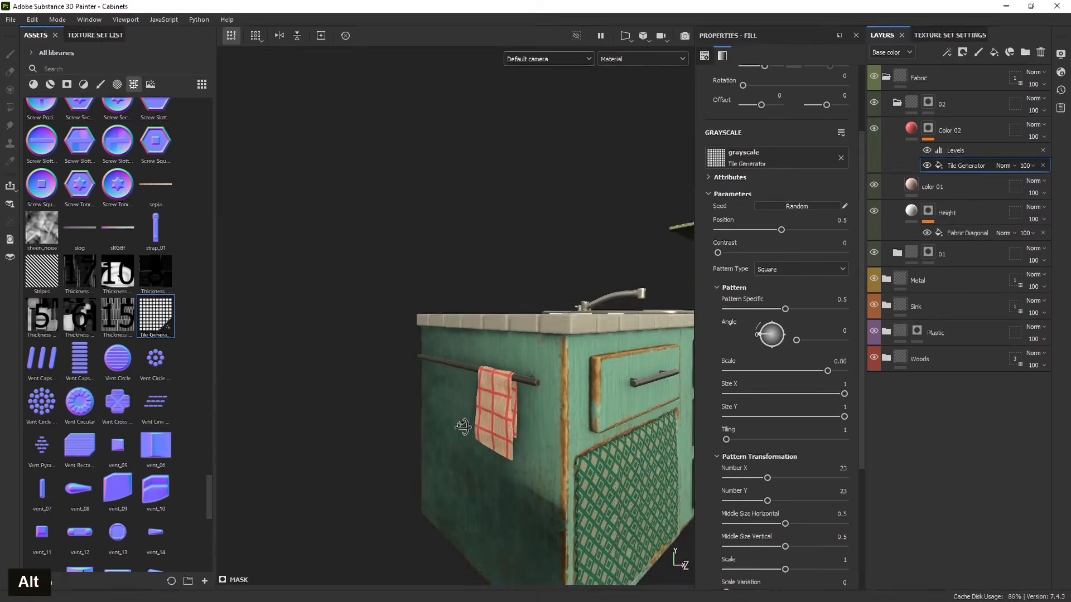
middle_click_drag(464, 425, 398, 411, "alt")
mouse_move(399, 411)
left_mouse_down("alt")
mouse_move(569, 407)
mouse_move(388, 400)
left_mouse_up("alt")
scroll(369, 379, "up", 3)
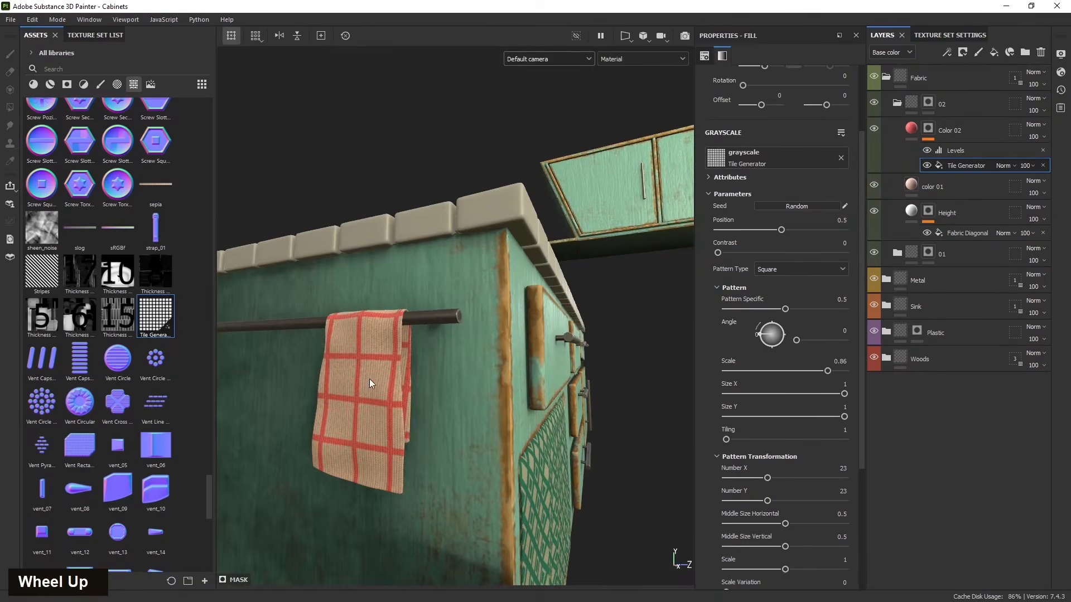
right_click(347, 366)
right_click_drag(546, 359, 0, 394)
left_click_drag(427, 423, 467, 417, "alt")
scroll(417, 421, "up", 2)
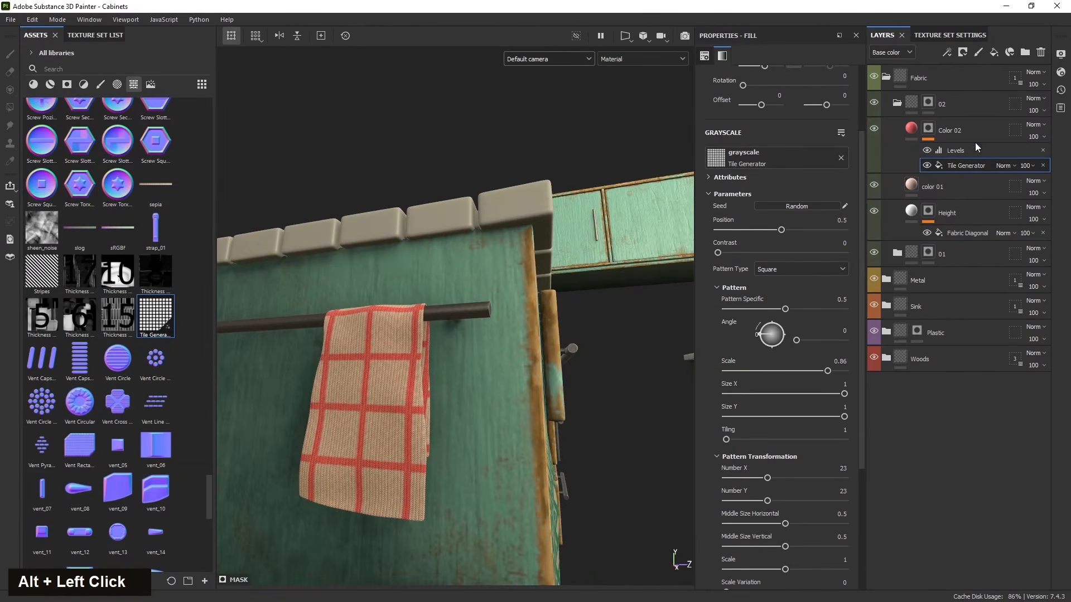
Change the base color of the color 01 layer to a light salmon pink.
left_click(962, 189)
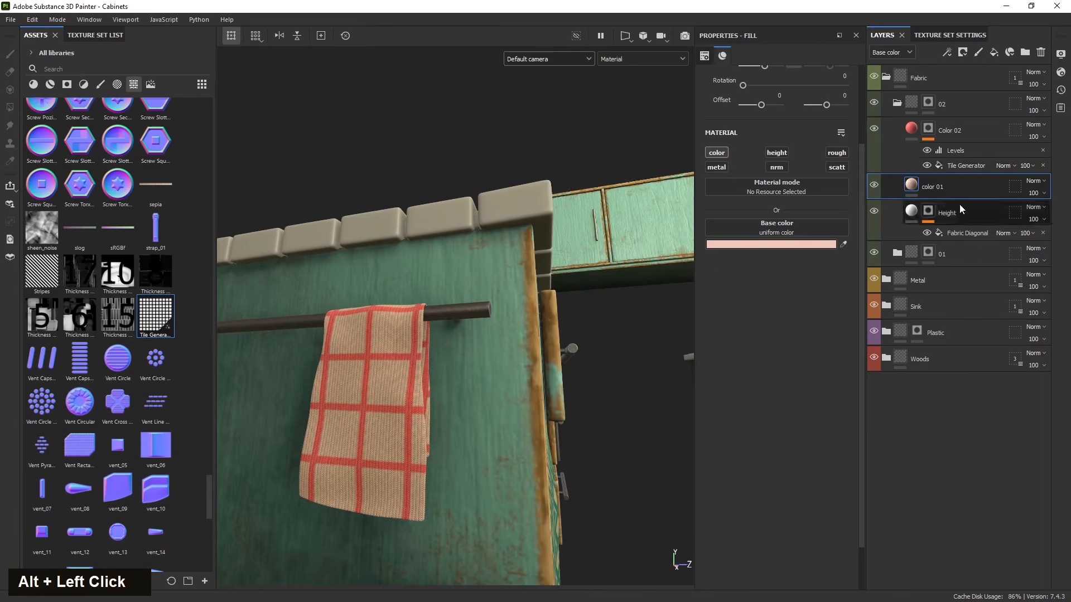
left_click(791, 247)
left_click(929, 408)
left_click(414, 366)
left_click_drag(877, 290, 843, 273)
left_click(938, 256)
scroll(514, 435, "down", 5)
left_click_drag(513, 435, 428, 460, "alt")
middle_click_drag(428, 460, 390, 415, "alt")
scroll(390, 415, "up", 3)
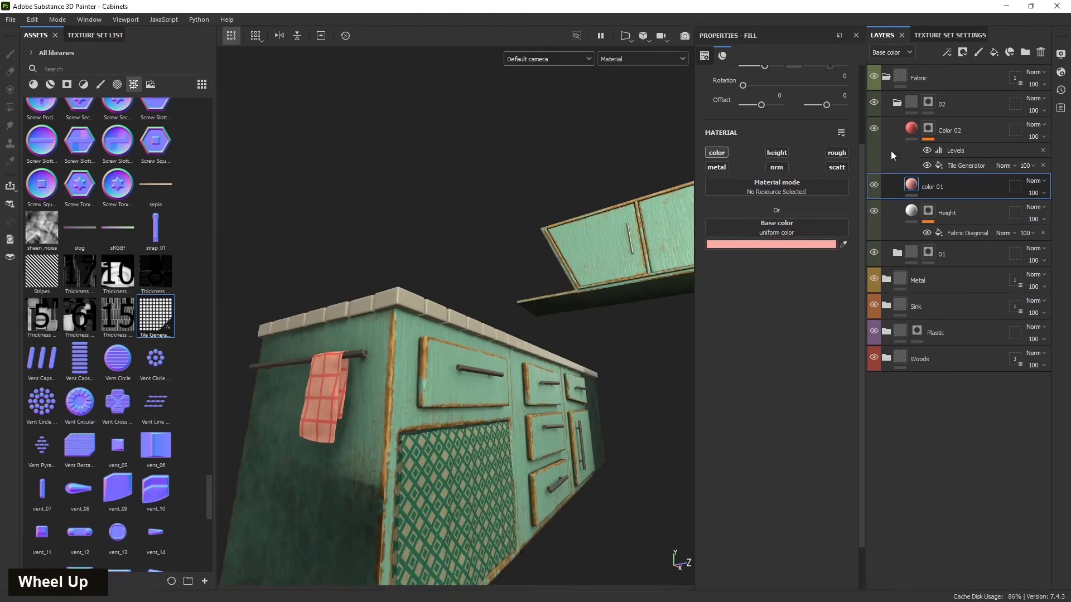
Collapse folder 02 and add a fill layer named AO dirt above it in the Fabric folder.
double_click(933, 103)
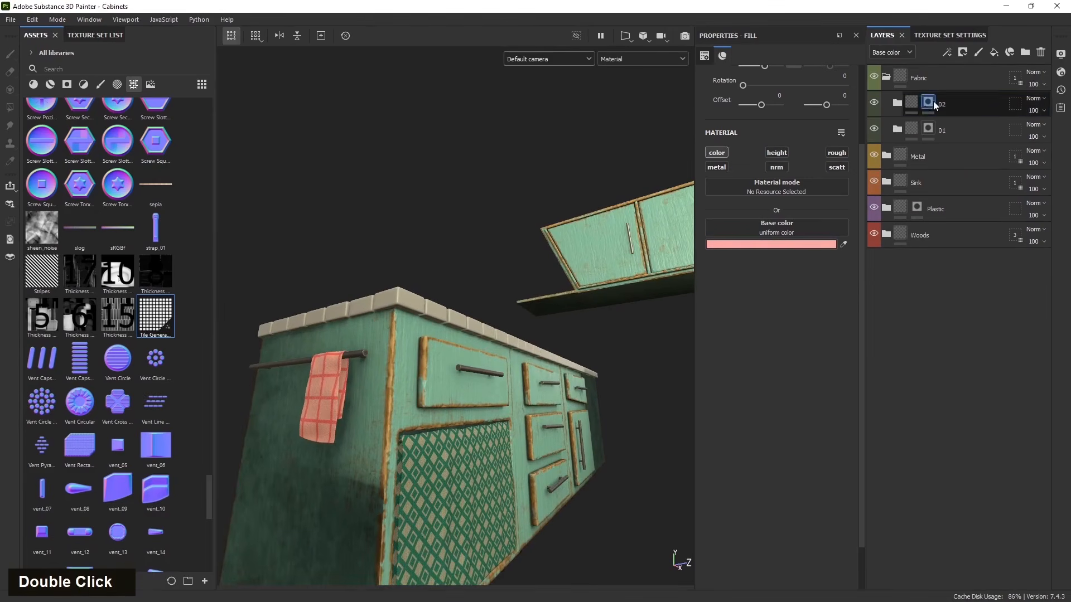
left_click(994, 52)
double_click(931, 105)
type("A")
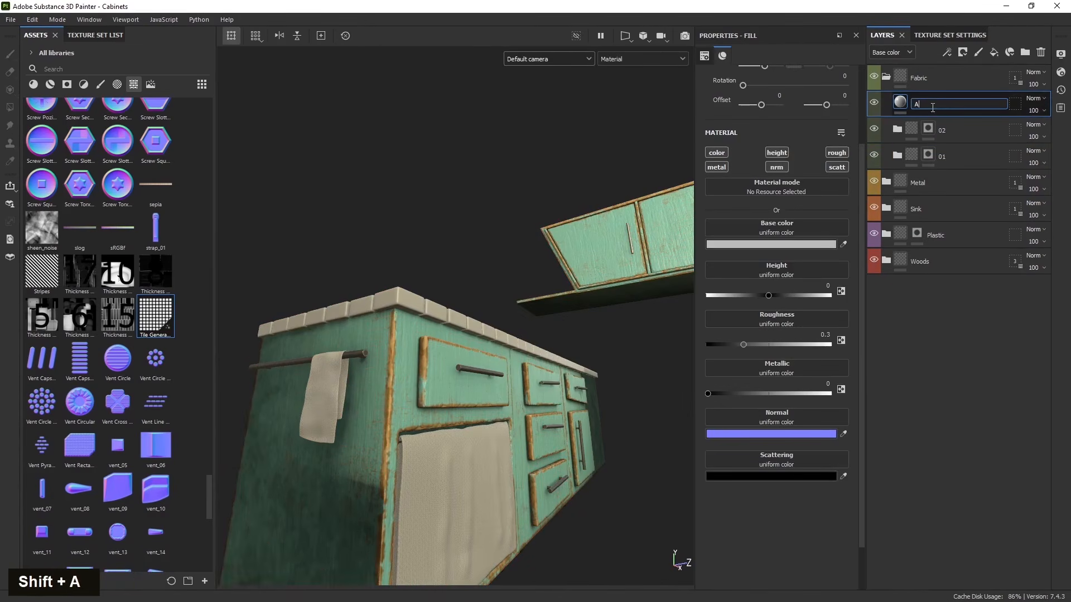
type("O di")
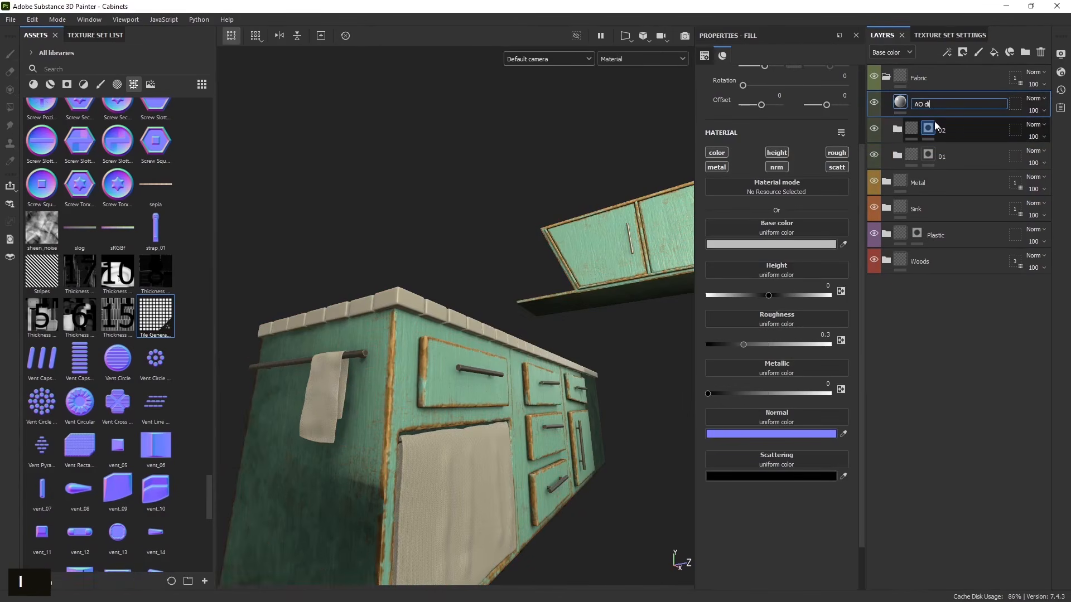
type("rt")
double_click(962, 345)
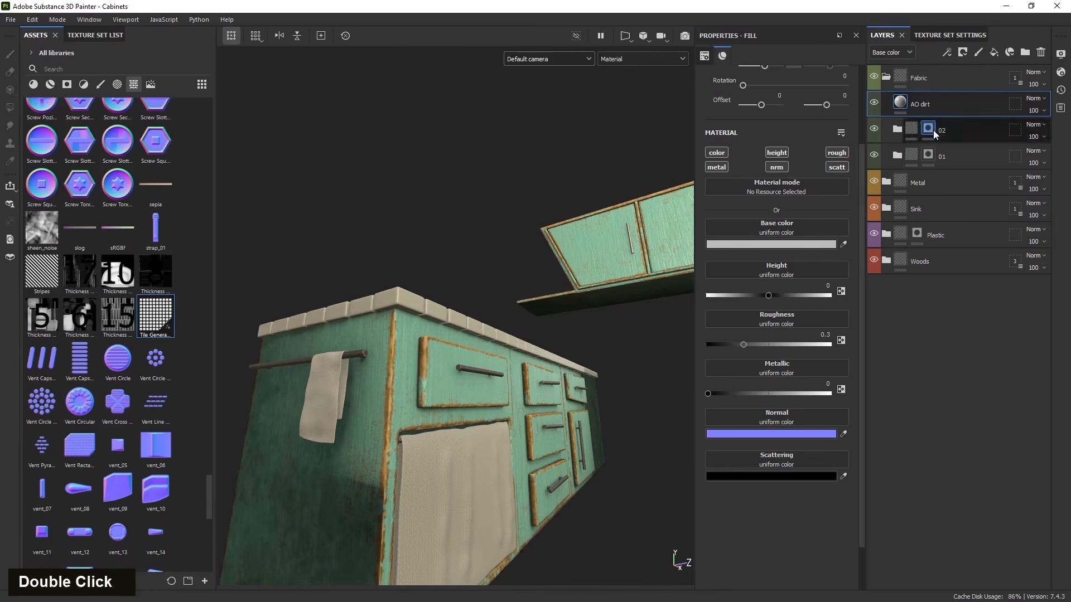
Limit AO dirt to the color and roughness channels, with roughness 1, and set its base color blend mode to Multiply.
left_click(719, 155, "alt")
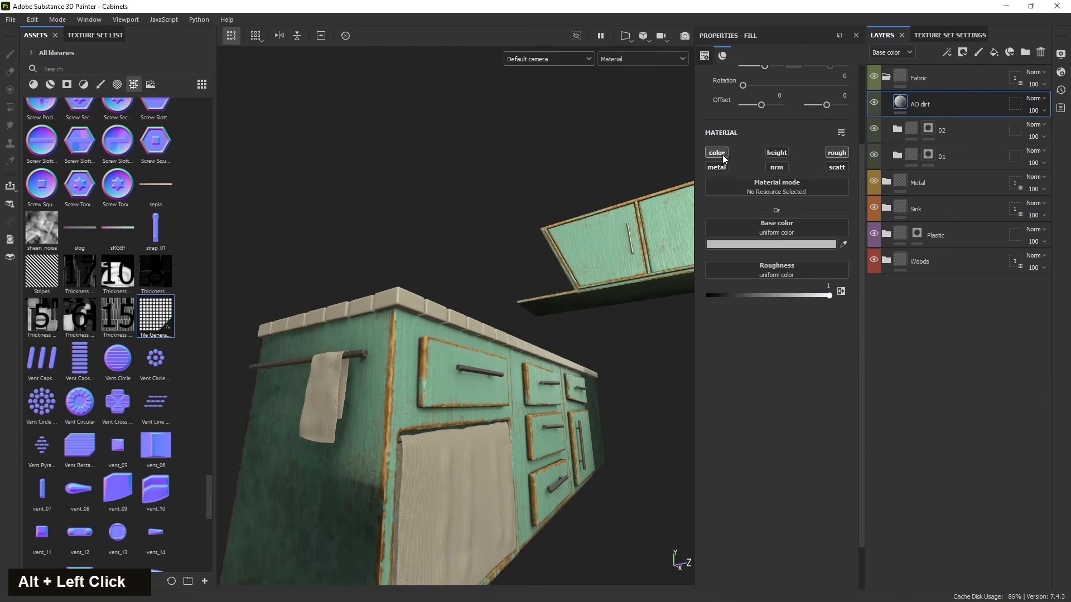
left_click(1036, 98)
left_click(1019, 153)
left_click_drag(490, 362, 424, 438, "alt")
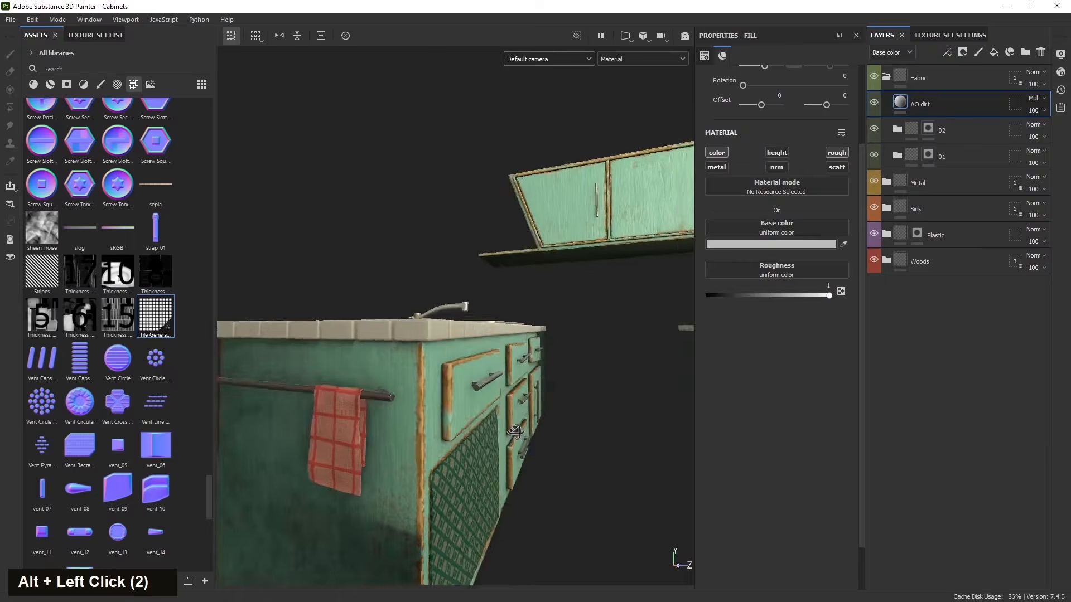
scroll(424, 438, "up", 3)
middle_click_drag(424, 438, 455, 401, "alt")
left_click_drag(455, 400, 496, 401, "alt")
Add a black mask to AO dirt and drive it with an Ambient Occlusion generator.
left_click(962, 54)
left_click(969, 81)
left_click(947, 54)
left_click(956, 70)
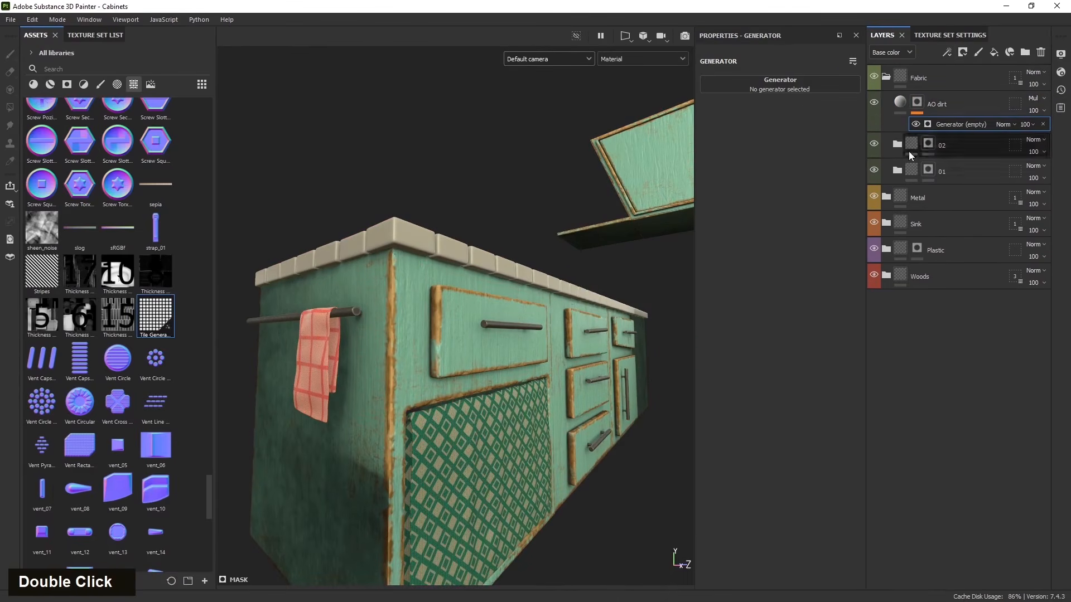
mouse_move(598, 322)
left_mouse_down("alt")
mouse_move(564, 335)
mouse_move(577, 349)
mouse_move(549, 349)
mouse_move(592, 310)
left_mouse_up("alt")
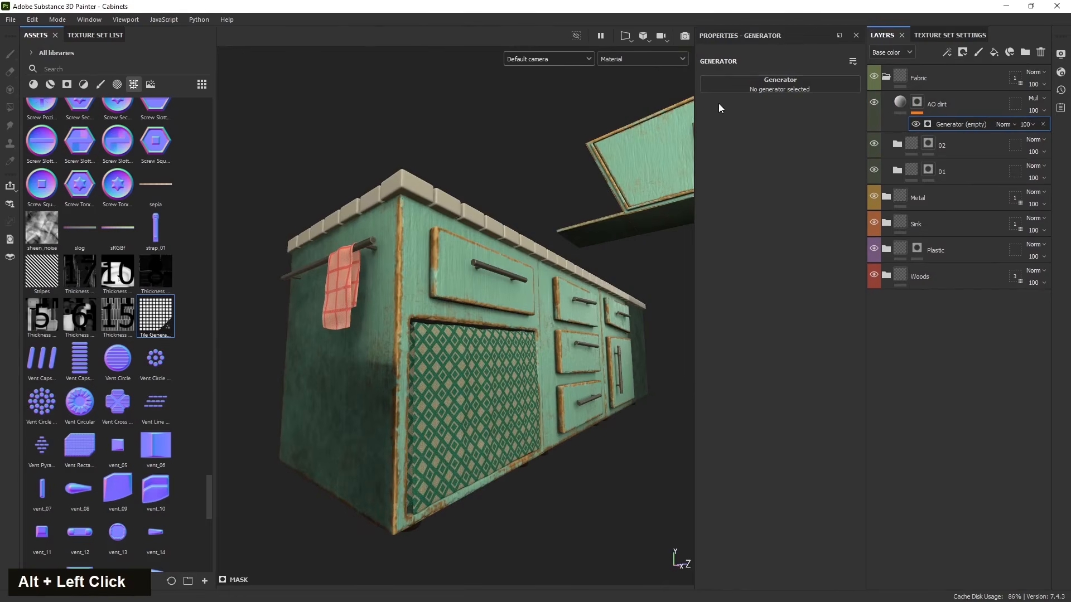
double_click(813, 89)
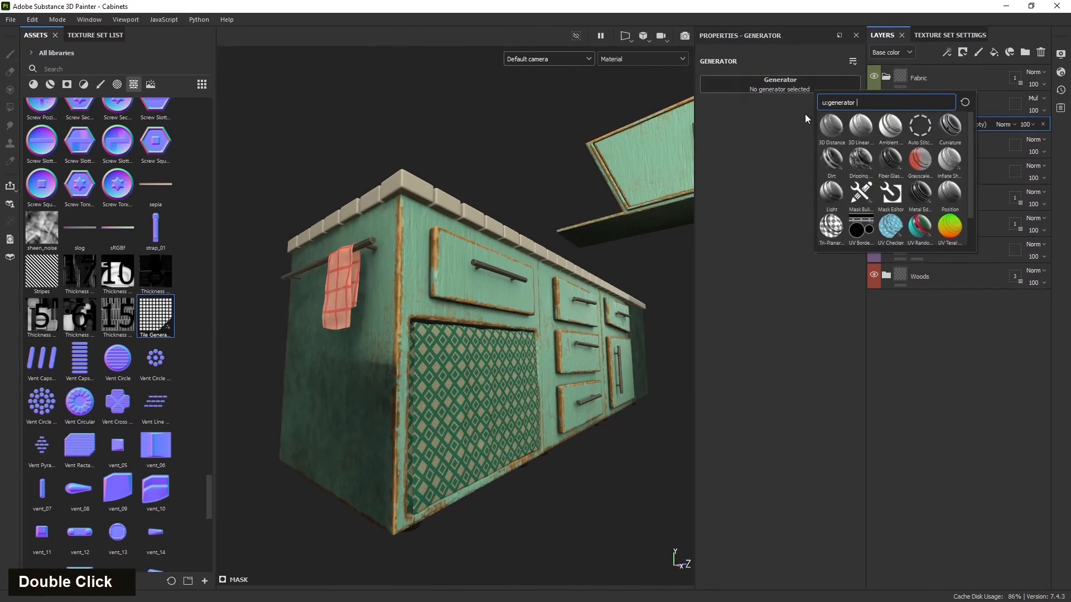
left_click(888, 129)
left_click_drag(562, 343, 453, 393, "alt")
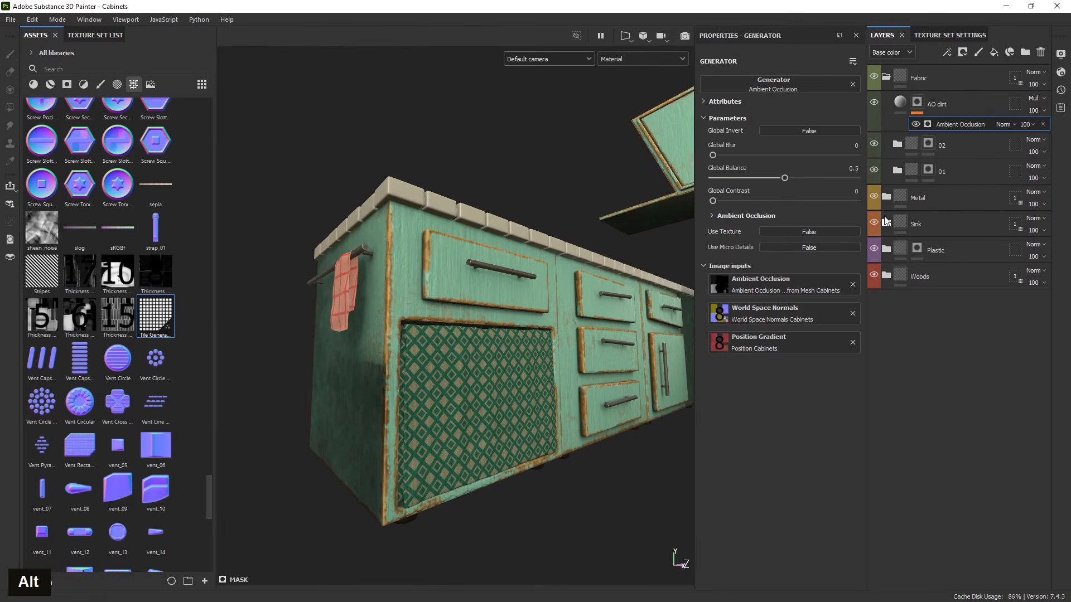
Display the AO dirt mask alone on the model and reopen the Ambient Occlusion generator's settings.
left_click(917, 102, "alt")
left_click(472, 410, "alt")
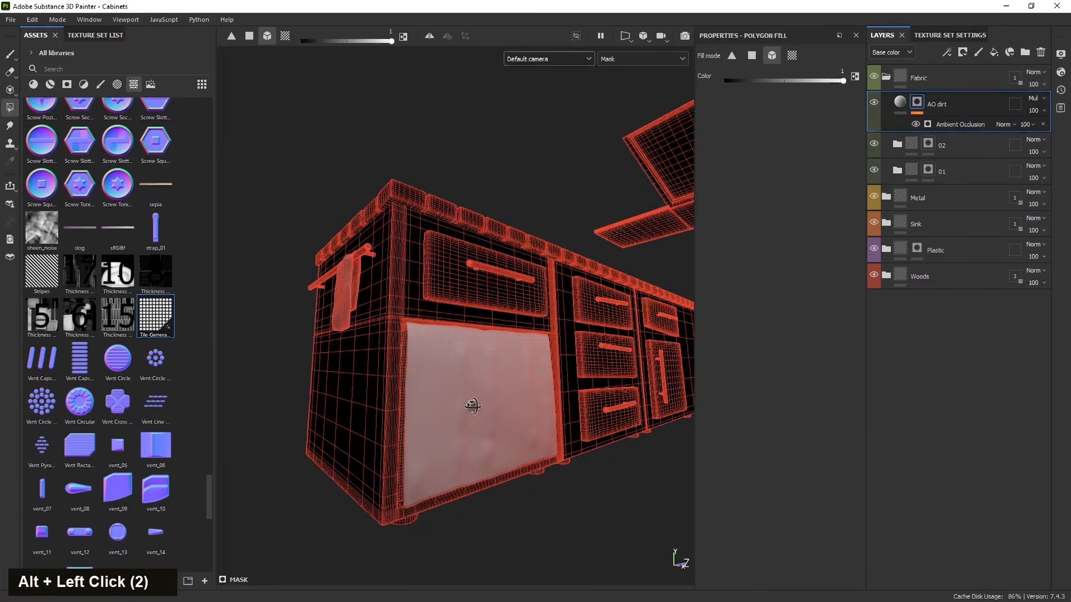
left_click(955, 125)
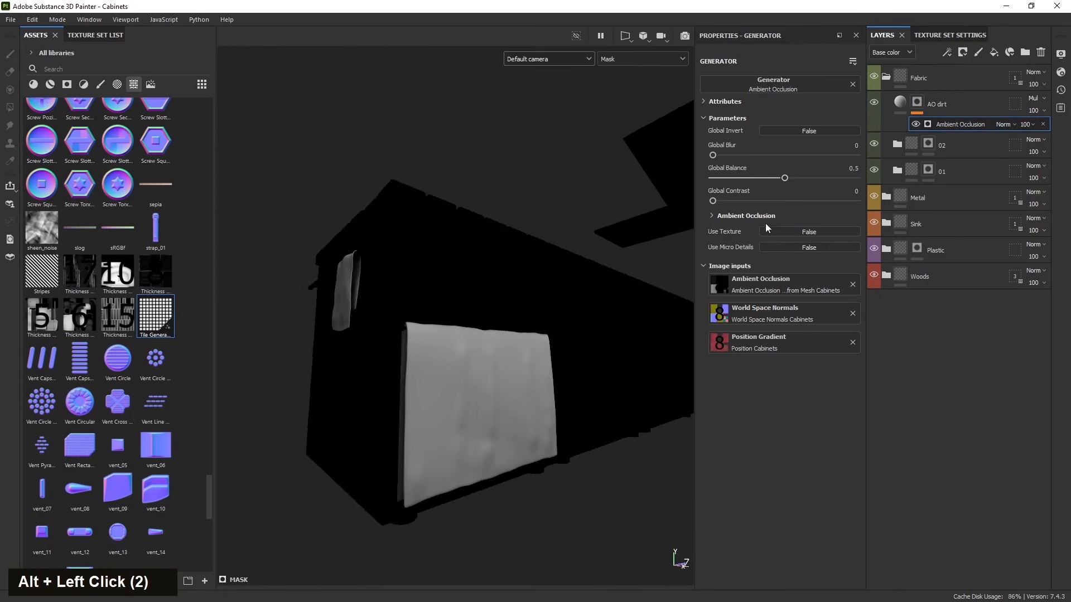
scroll(438, 400, "up", 2)
left_click_drag(438, 399, 442, 432, "alt")
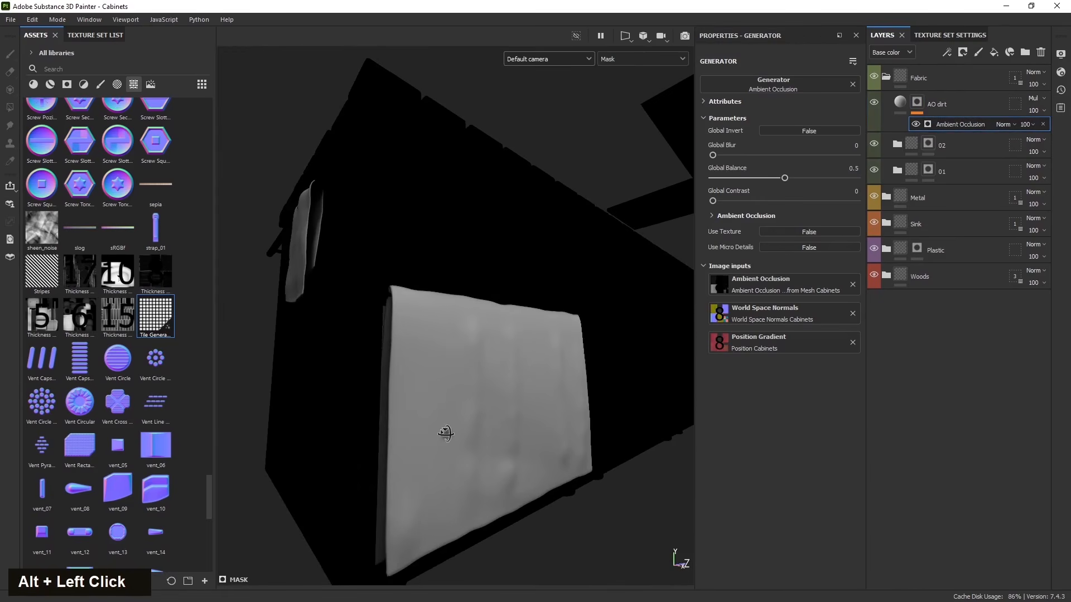
Try the Global Invert option on the Ambient Occlusion generator.
left_click(806, 130)
left_click_drag(580, 296, 552, 297, "alt")
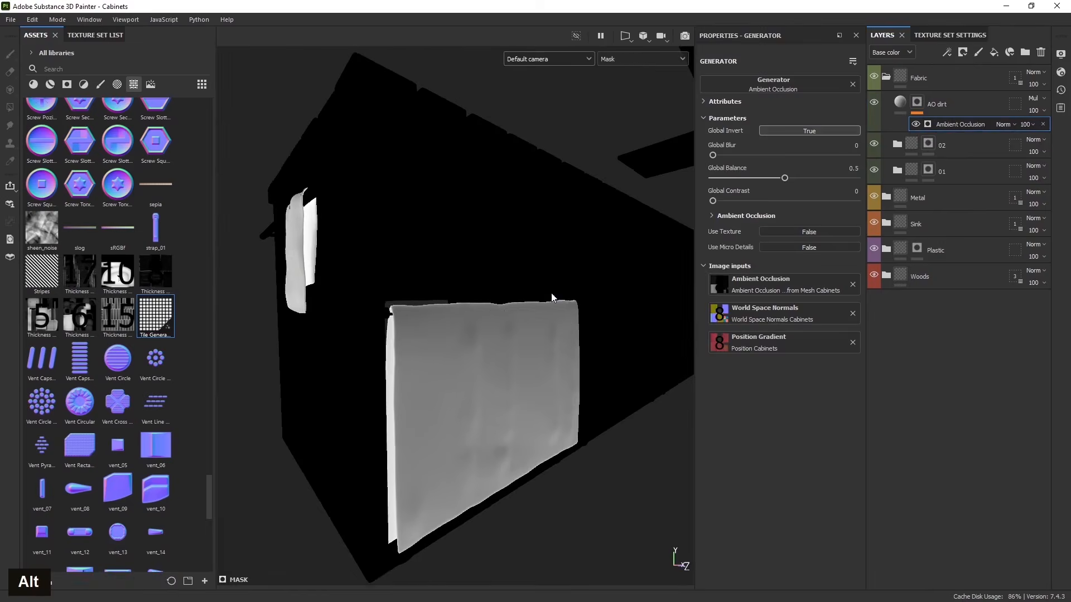
left_click(835, 132)
double_click(834, 130)
Examine the ambient occlusion mask on the hanging cloth and the cabinet's front cloth.
scroll(300, 209, "up", 3)
mouse_move(301, 215)
left_mouse_down("alt")
mouse_move(351, 234)
mouse_move(295, 235)
left_mouse_up("alt")
scroll(304, 226, "up", 2)
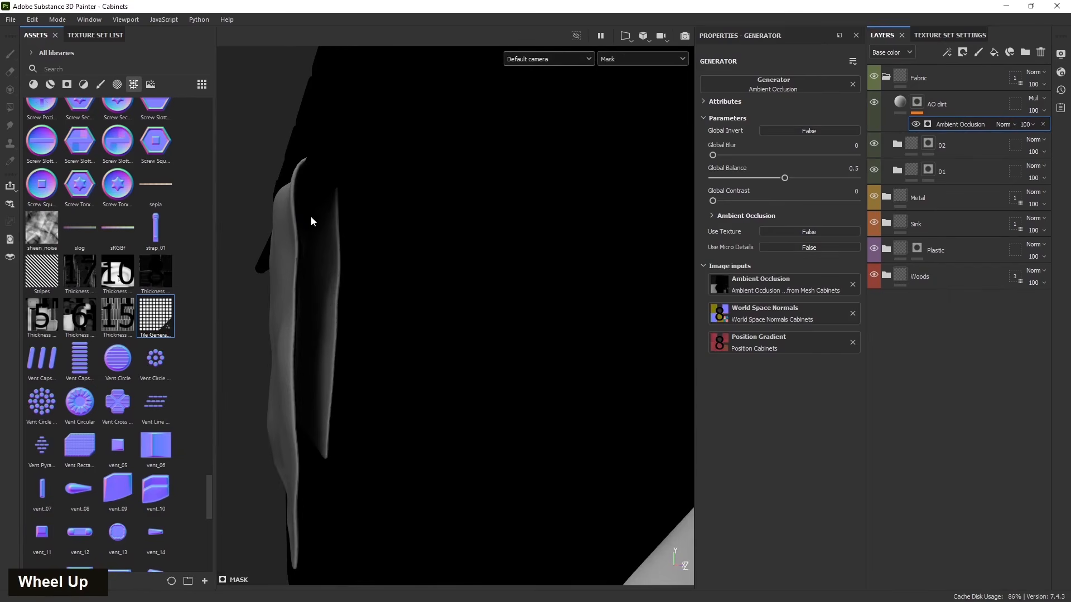
left_click_drag(310, 335, 334, 253, "alt")
scroll(332, 279, "down", 3)
left_click_drag(329, 301, 303, 327, "alt")
scroll(328, 291, "up", 2)
left_click_drag(327, 291, 299, 370, "alt")
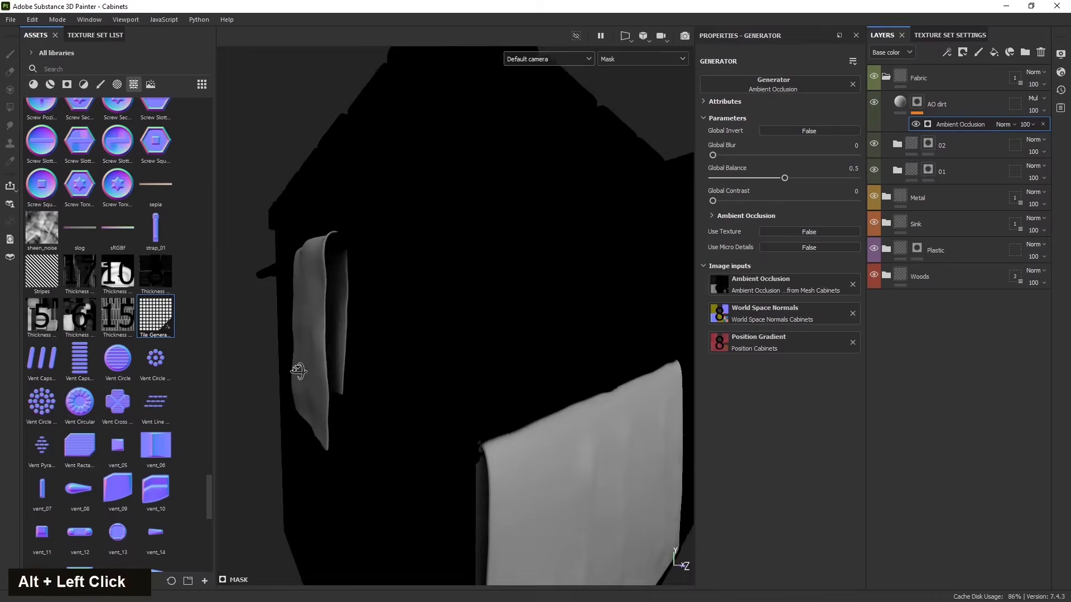
middle_click_drag(299, 370, 400, 425, "alt")
left_click_drag(399, 425, 692, 262, "alt")
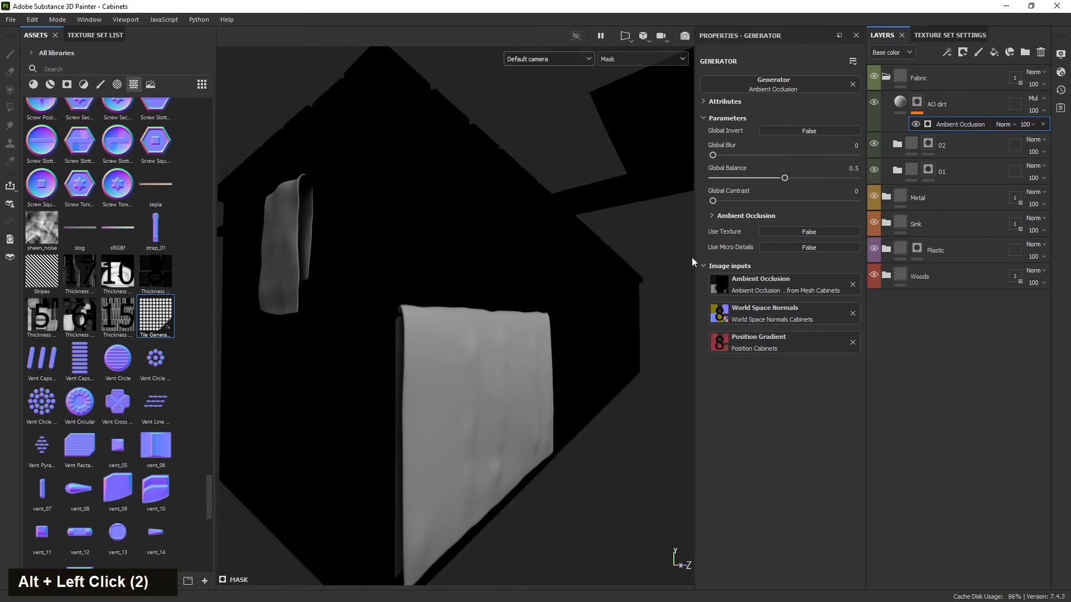
Set the generator's ambient occlusion balance to 0.48 and contrast to 0.26, and return to the AO dirt material.
double_click(715, 214)
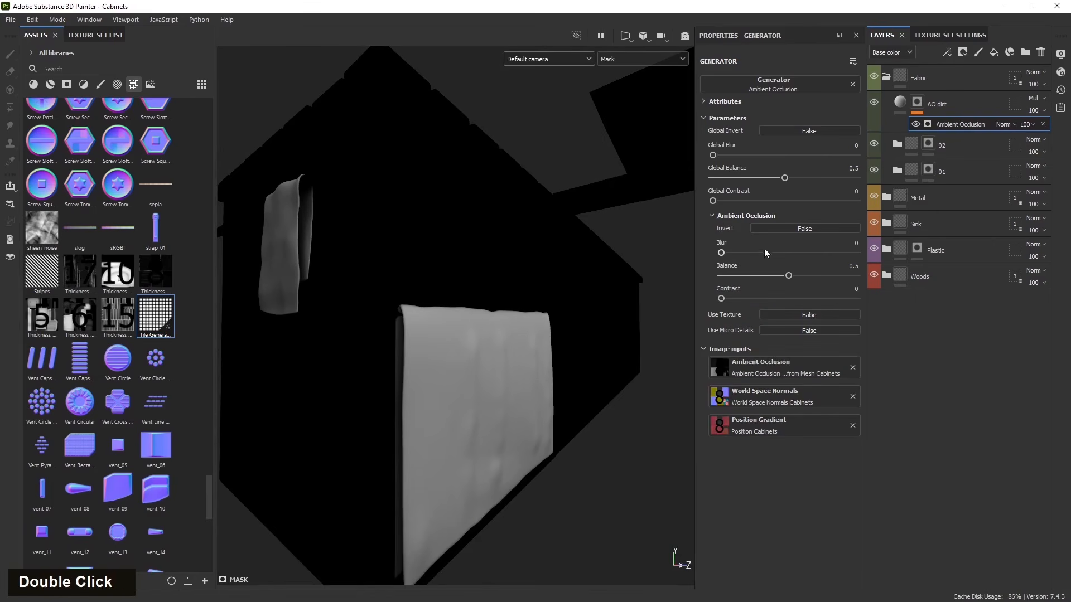
mouse_move(788, 279)
left_mouse_down()
mouse_move(750, 278)
mouse_move(765, 278)
mouse_move(755, 299)
mouse_move(760, 277)
mouse_move(786, 280)
left_mouse_up()
left_click(899, 104)
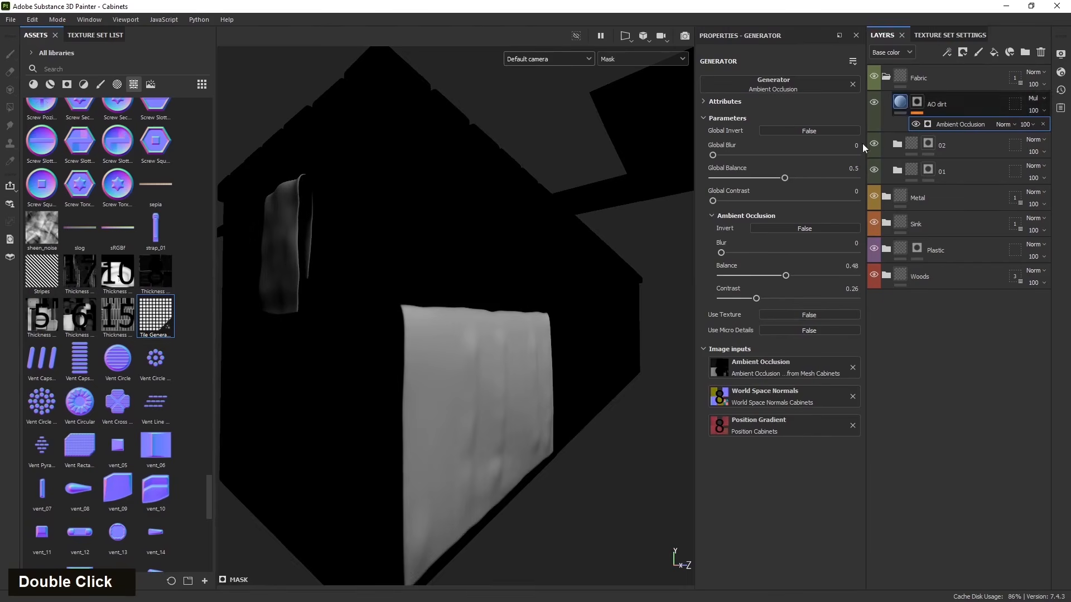
Compare the cloths with the AO dirt layer hidden and shown.
scroll(535, 312, "down", 5)
left_click_drag(491, 357, 342, 406, "alt")
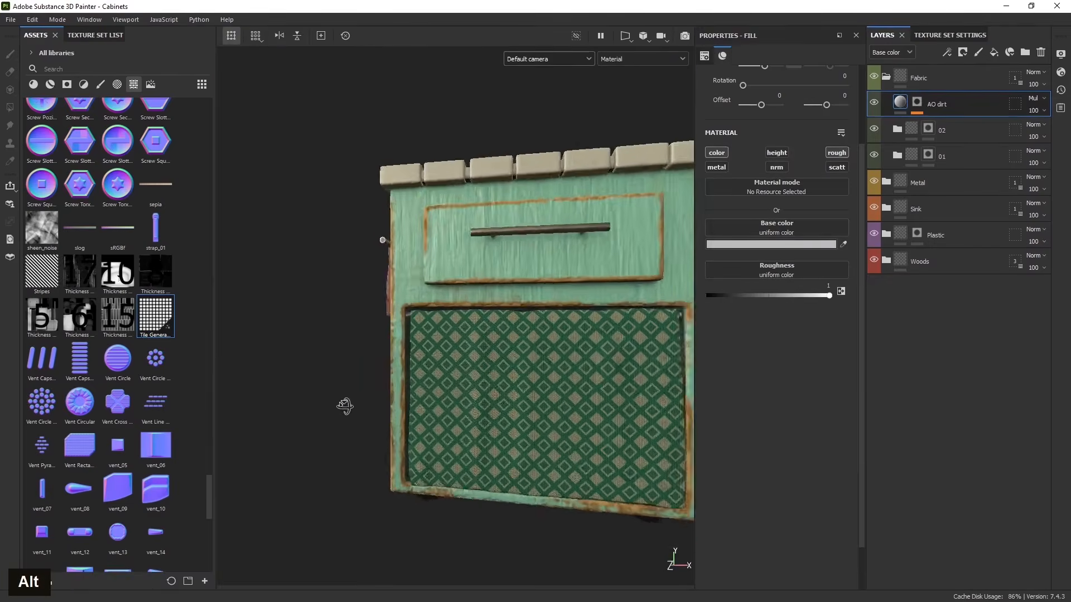
scroll(442, 370, "up", 3)
scroll(443, 370, "down", 1)
double_click(874, 101)
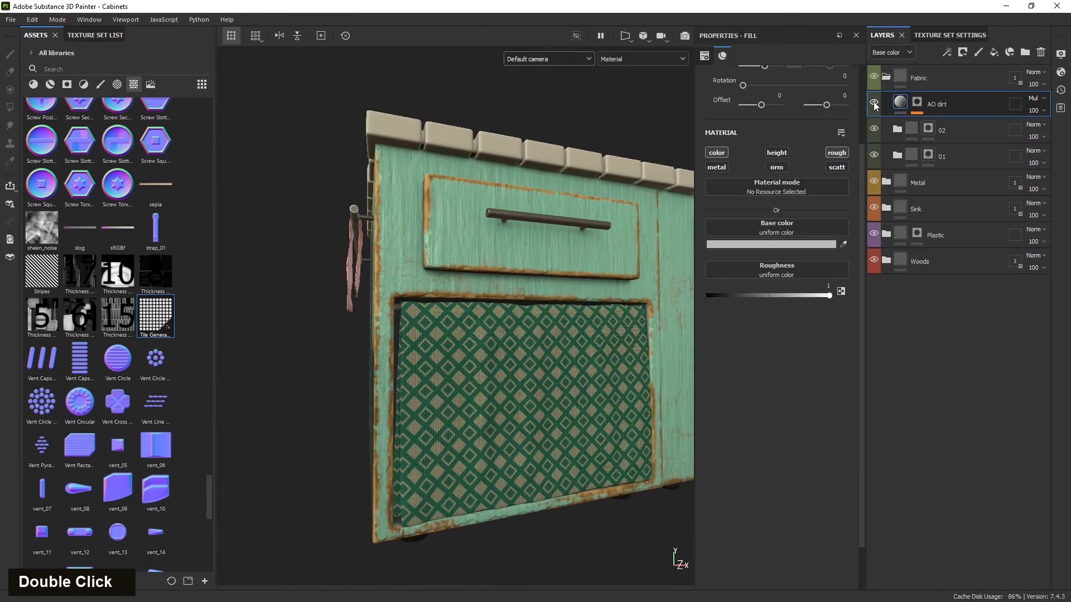
mouse_move(421, 416)
left_mouse_down("alt")
mouse_move(467, 408)
mouse_move(335, 409)
mouse_move(440, 411)
left_mouse_up("alt")
scroll(425, 376, "up", 3)
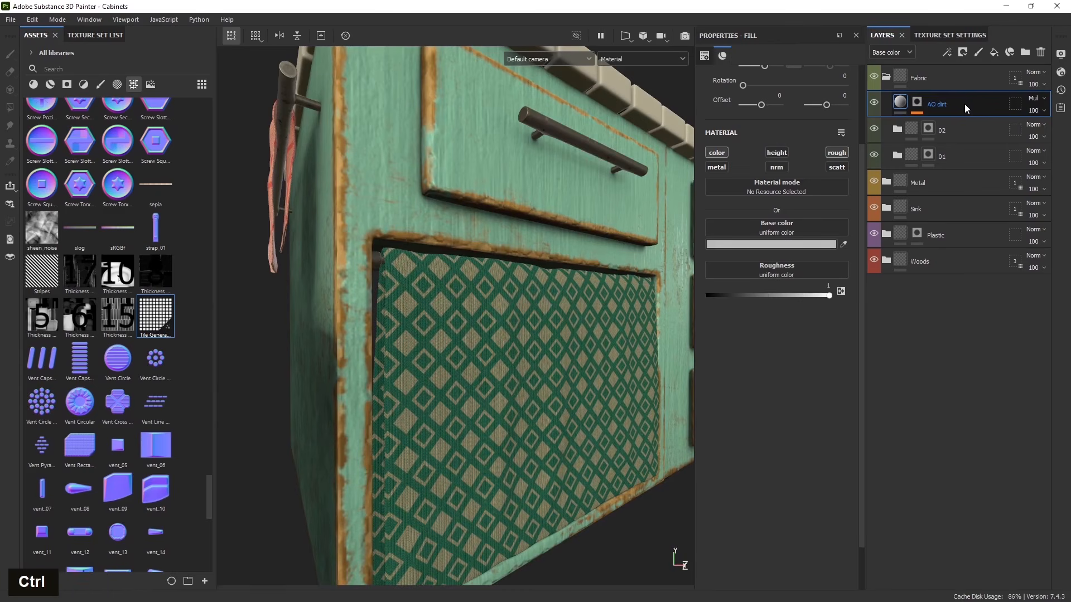
Duplicate the AO dirt layer and rename the copy Curv.
key("ctrl+d")
double_click(939, 106)
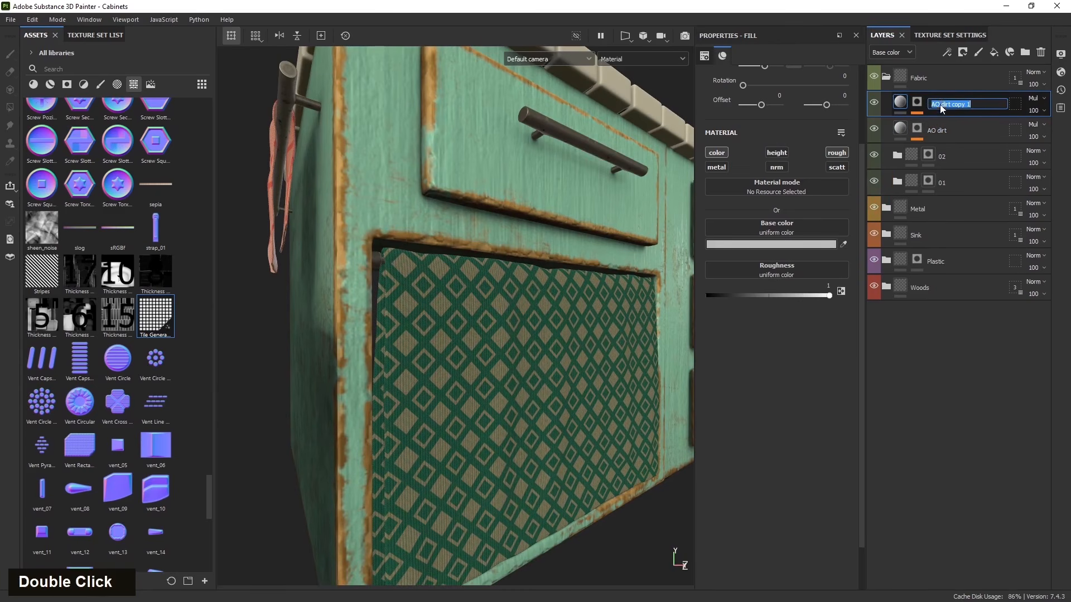
type("Cu")
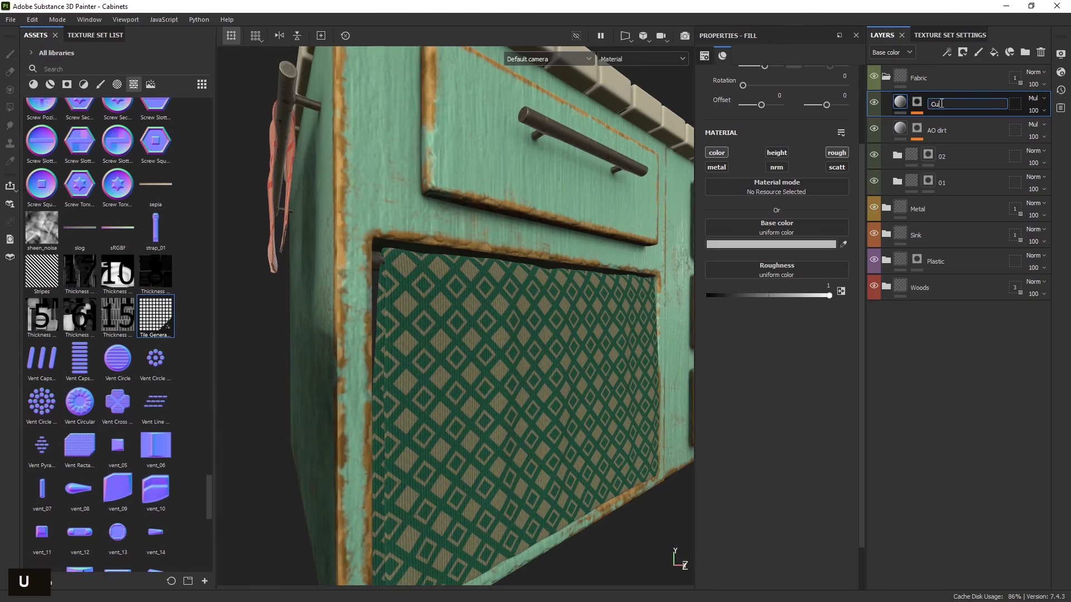
type("rv")
key("Return")
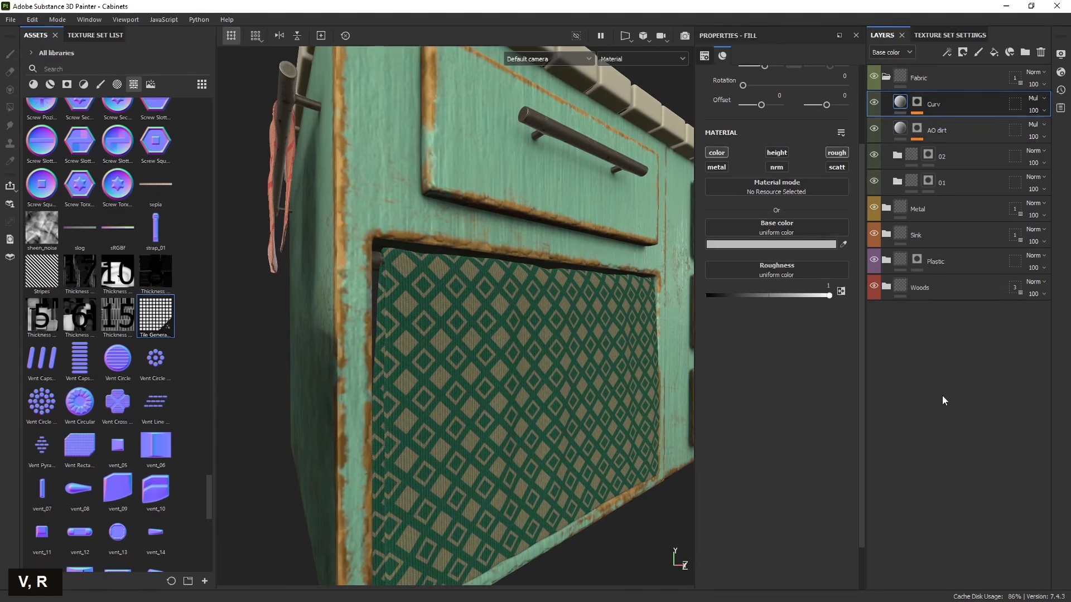
Add a Curvature generator to the Curv layer's mask and display the mask on its own.
left_click(916, 102)
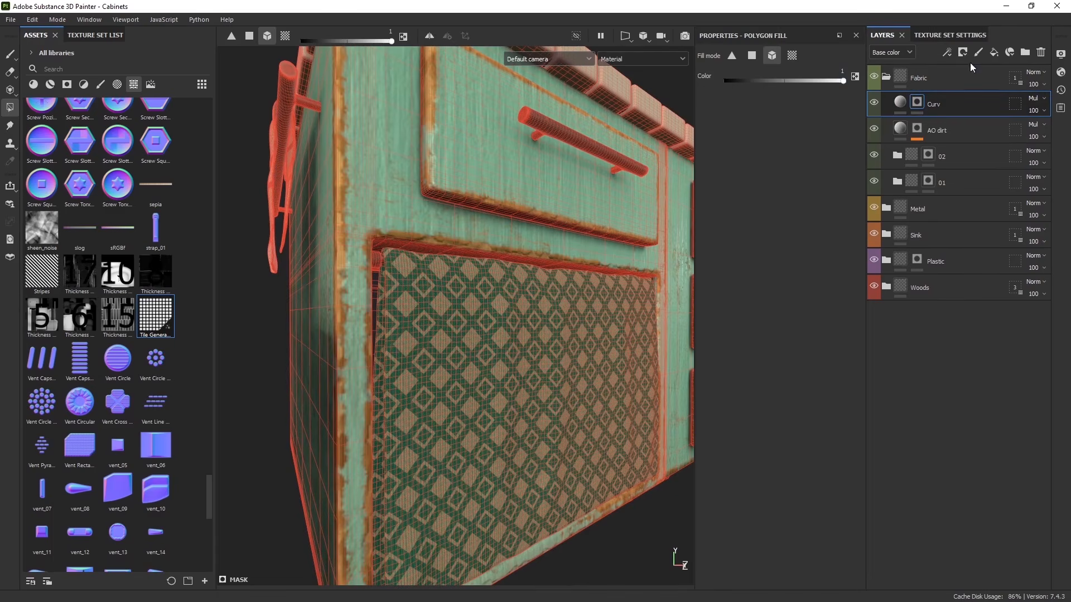
left_click(948, 55)
left_click(973, 64)
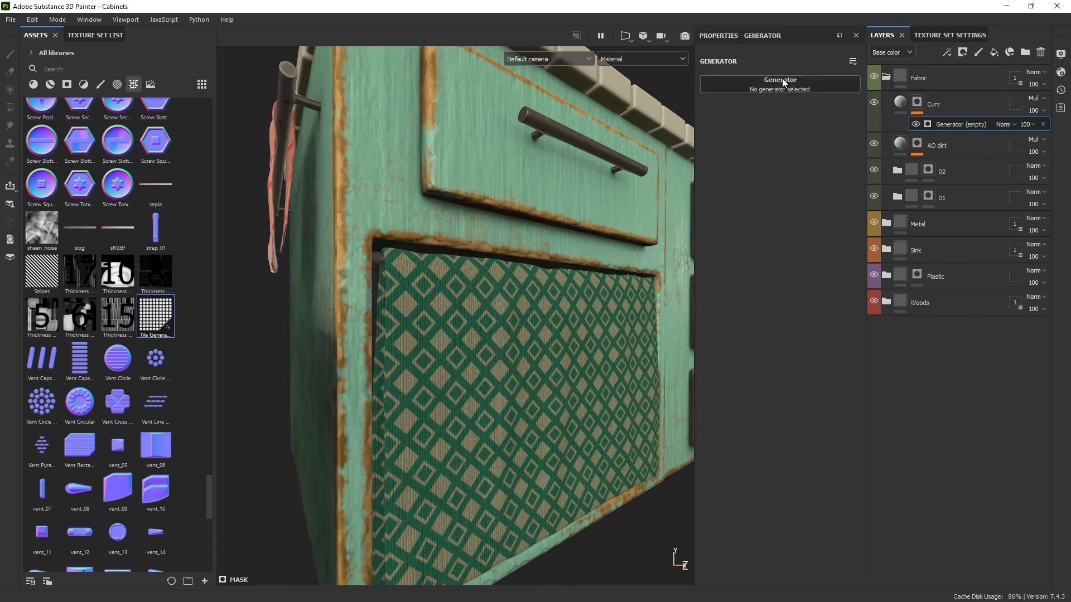
left_click(783, 84)
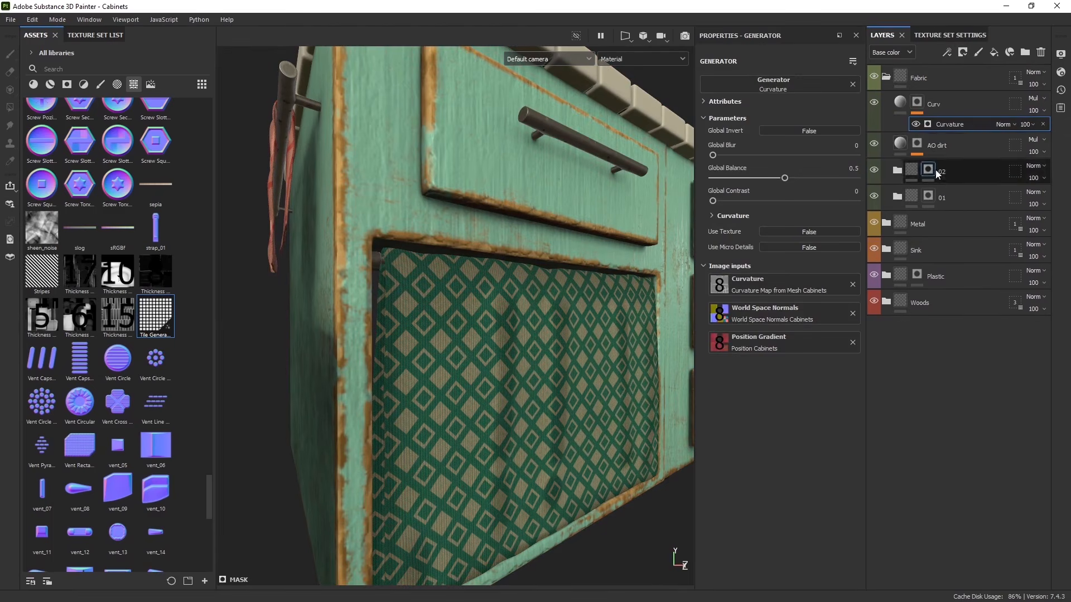
left_click(917, 102, "alt")
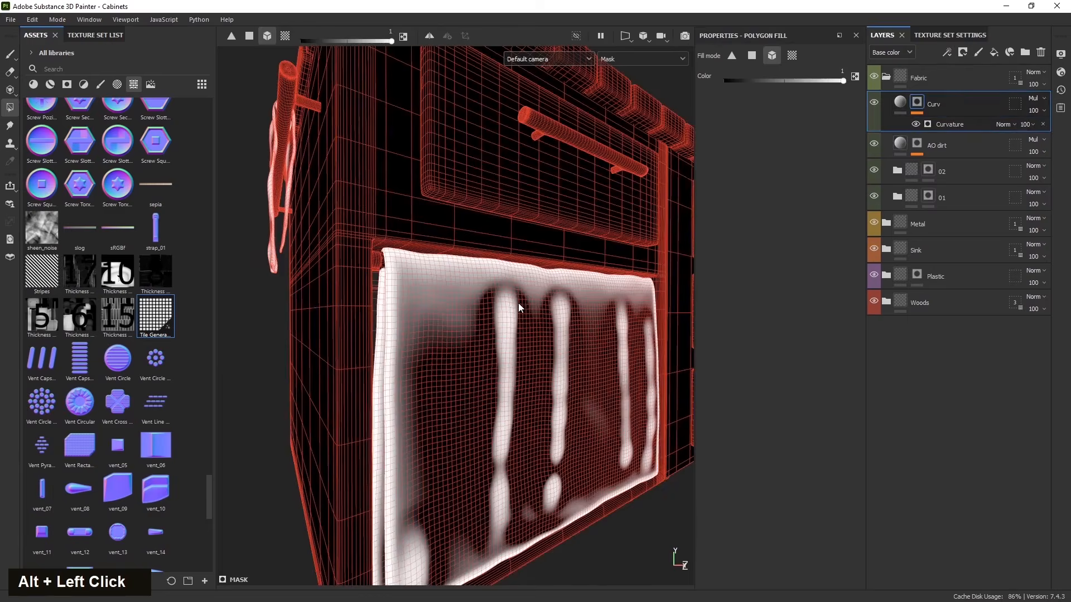
Set the Curvature generator's global balance to 0.05, Large to 0.13 and brightness to -0.06.
left_click(955, 125)
left_click_drag(779, 178, 721, 172)
left_click(719, 217)
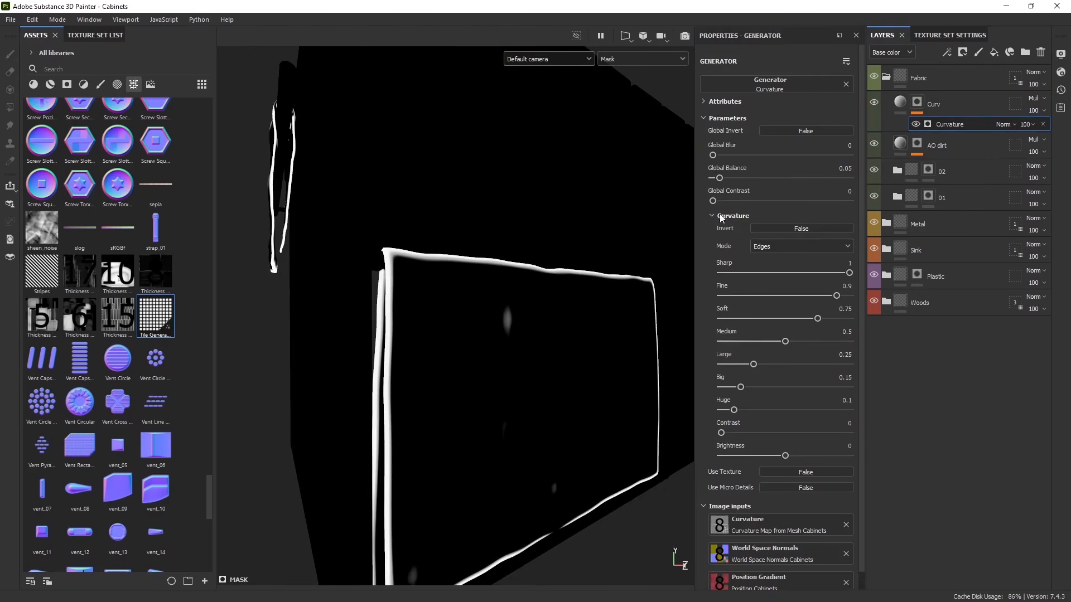
left_click_drag(745, 367, 734, 363)
mouse_move(786, 456)
left_mouse_down()
mouse_move(764, 458)
mouse_move(778, 459)
left_mouse_up()
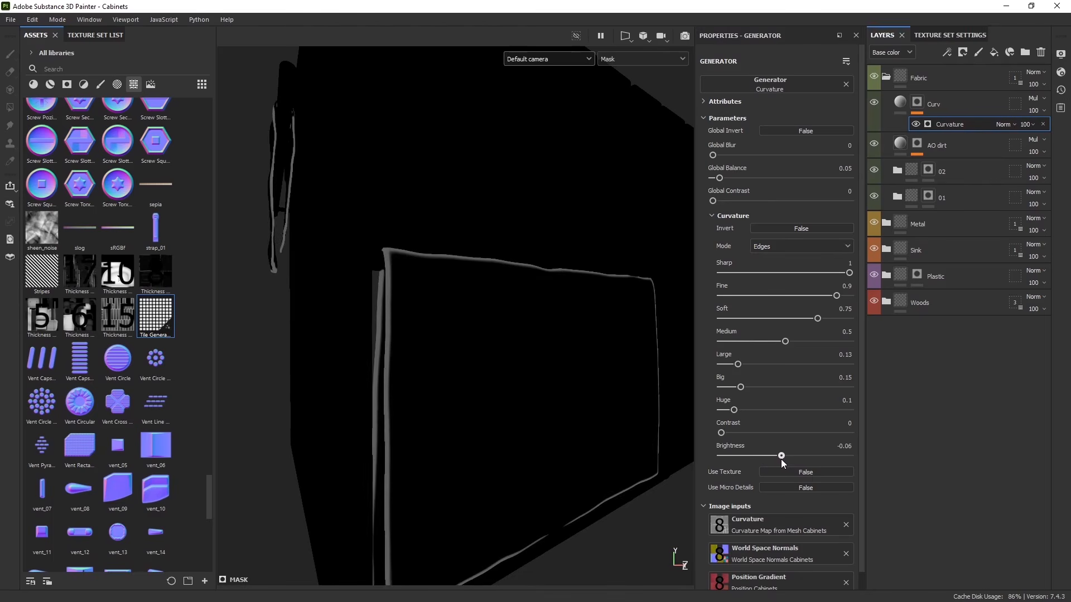
Return to the Curv layer's material and change its base color to near-black.
left_click(948, 104)
left_click_drag(492, 322, 436, 323, "alt")
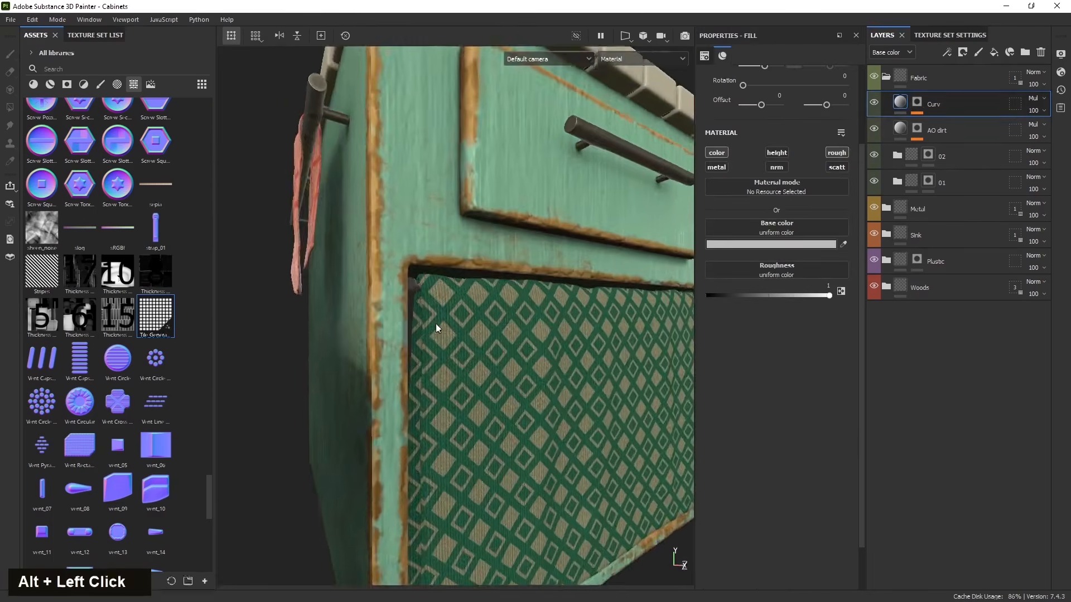
scroll(436, 324, "up", 3)
mouse_move(905, 104)
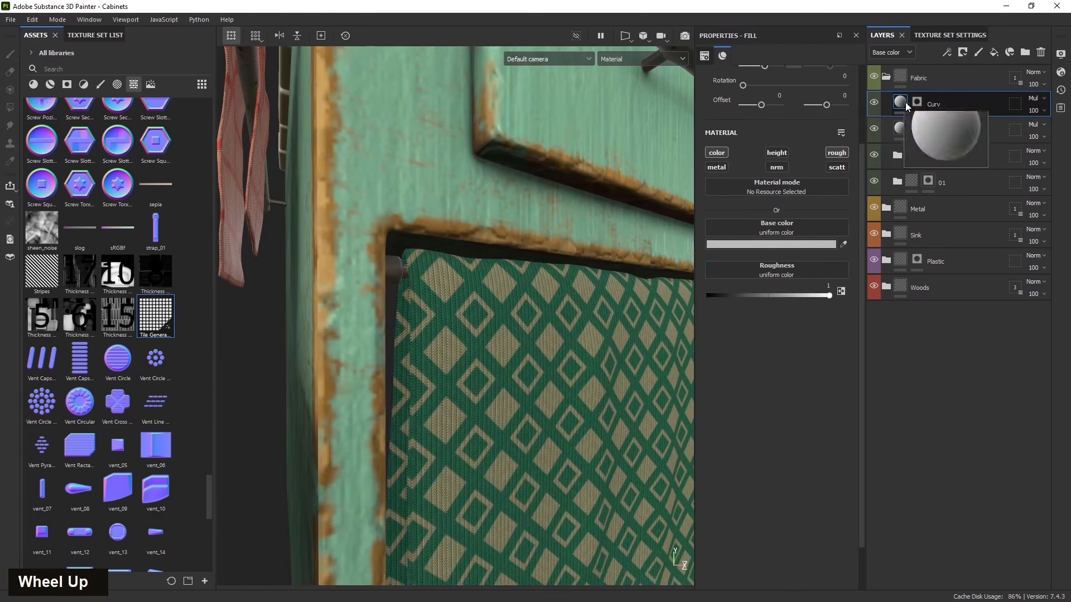
left_click(748, 245)
left_click_drag(768, 302, 760, 380)
scroll(359, 310, "down", 5)
mouse_move(358, 310)
left_mouse_down("alt")
mouse_move(446, 385)
mouse_move(541, 433)
mouse_move(474, 435)
left_mouse_up("alt")
left_click(899, 253)
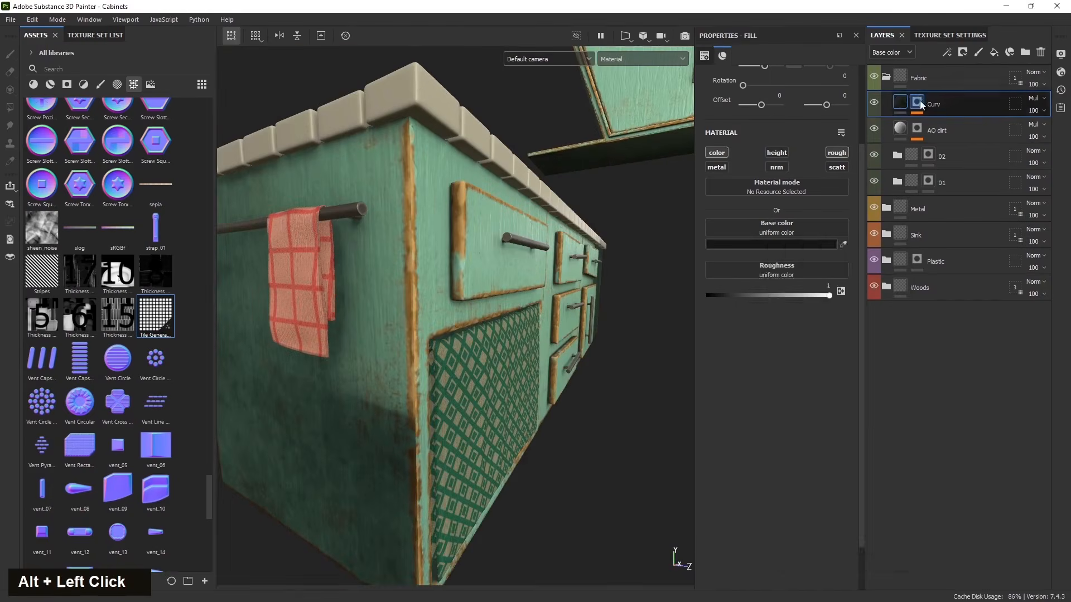
Set the Curvature generator's brightness to -0.02 and the Curv layer's opacity to 48.
left_click(918, 101)
left_click_drag(780, 456, 784, 456)
left_click_drag(491, 323, 540, 327, "alt")
scroll(540, 327, "up", 3)
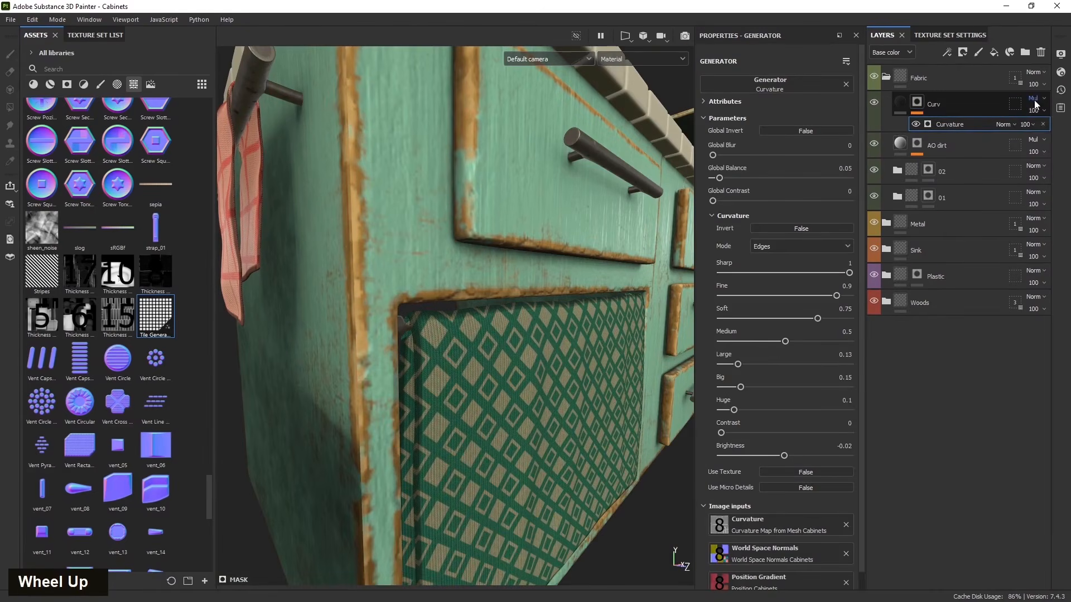
left_click_drag(1054, 135, 1043, 135)
Collapse the Fabric folder and add a new folder above it.
left_click_drag(502, 313, 460, 385, "alt")
scroll(384, 329, "down", 3)
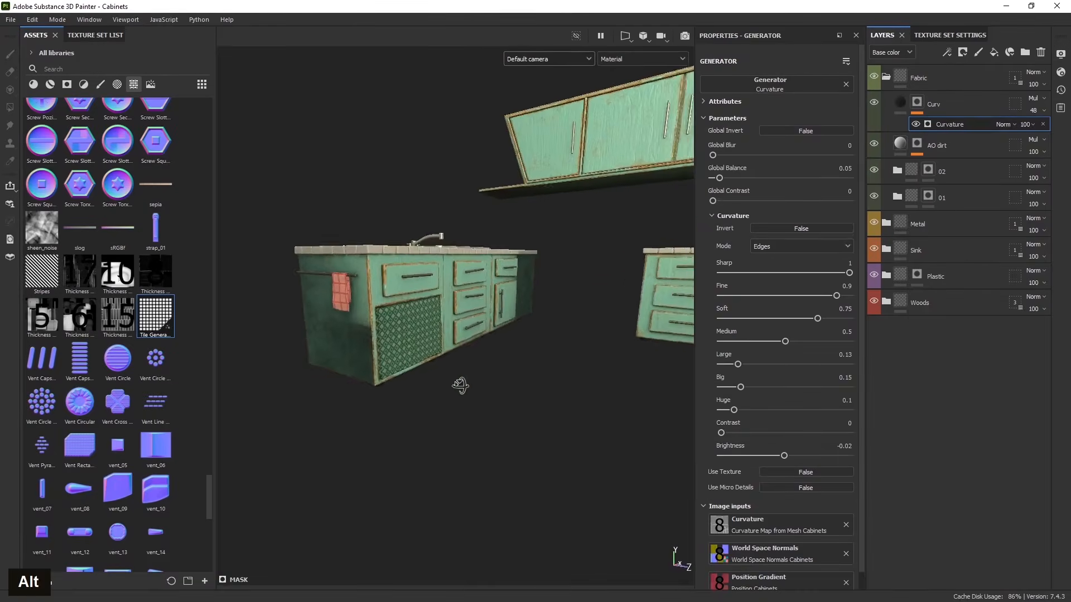
middle_click_drag(460, 386, 457, 424, "alt")
left_click_drag(458, 424, 400, 433, "alt")
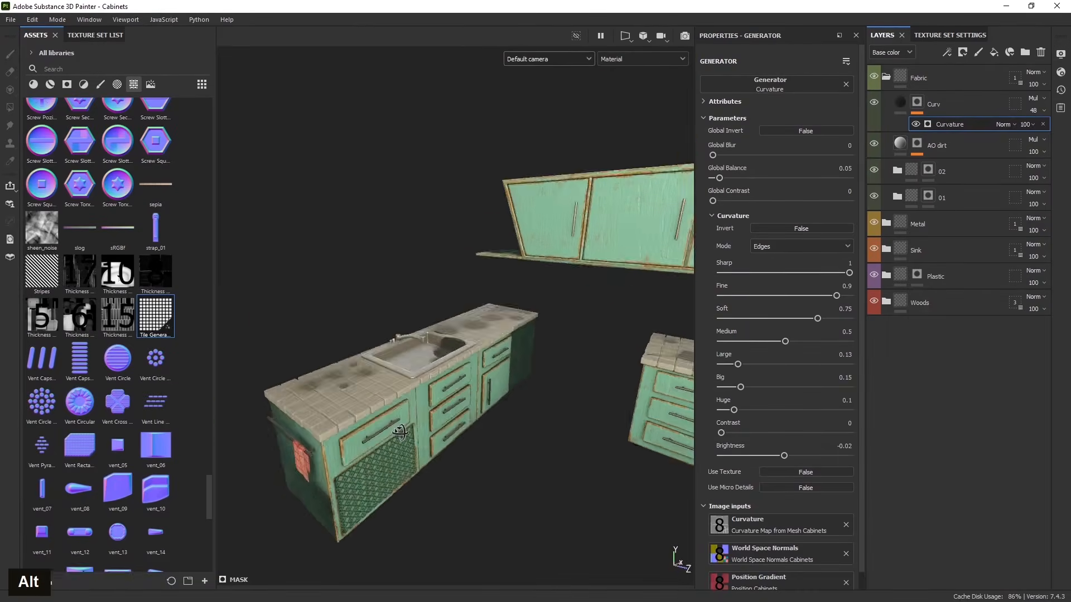
middle_click_drag(400, 432, 531, 454, "alt")
left_click_drag(531, 454, 460, 436, "alt")
left_click(886, 77)
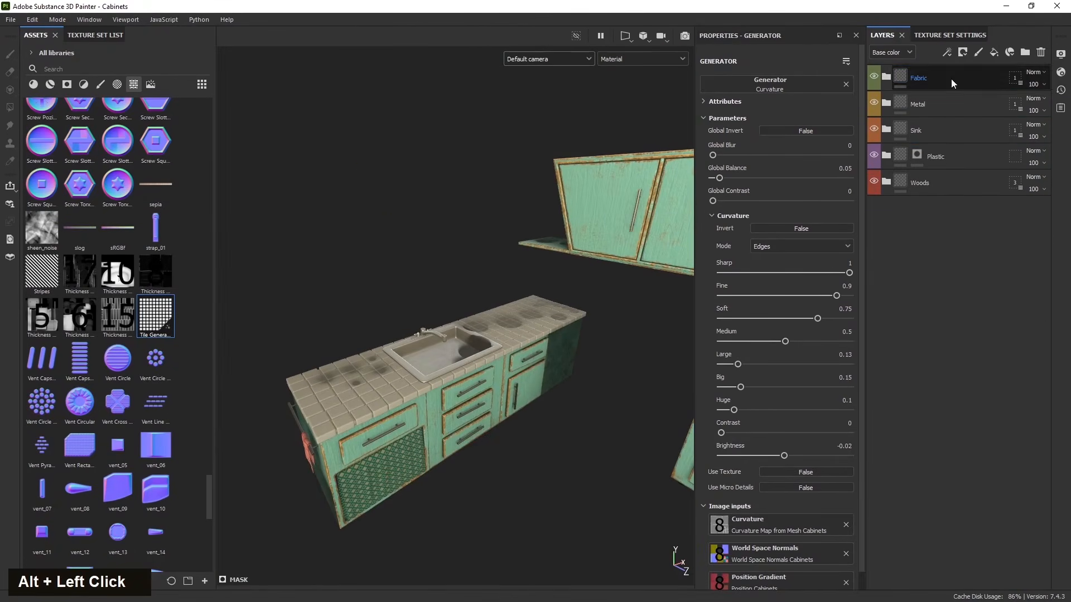
left_click(1025, 52)
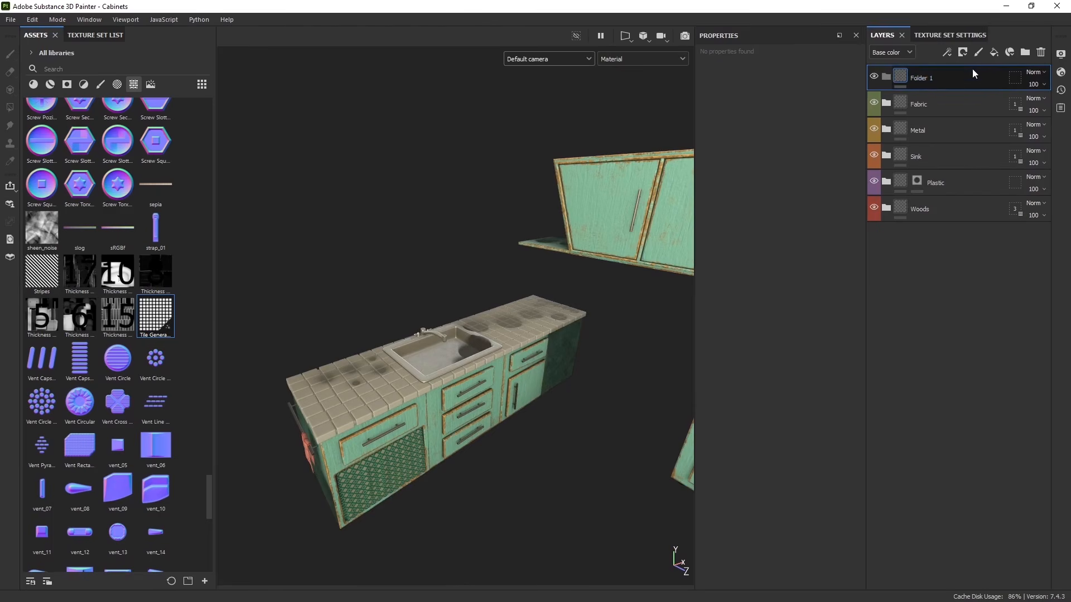
Rename the new folder Tiles and give it a purple color label.
double_click(918, 79)
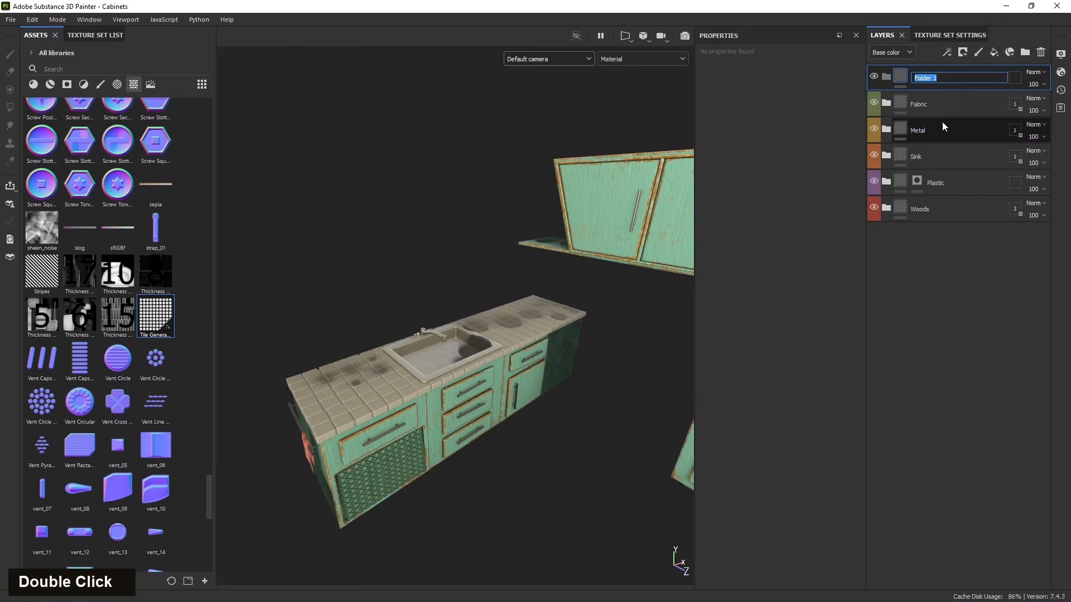
key("shift")
type("Tiles")
left_click(937, 287)
right_click(964, 82)
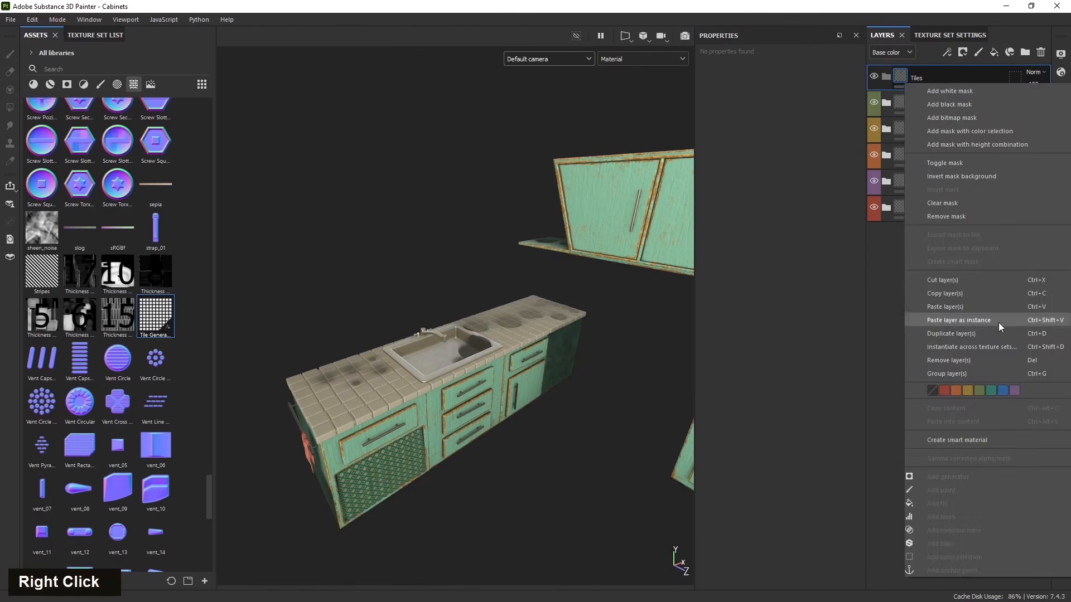
left_click(1013, 391)
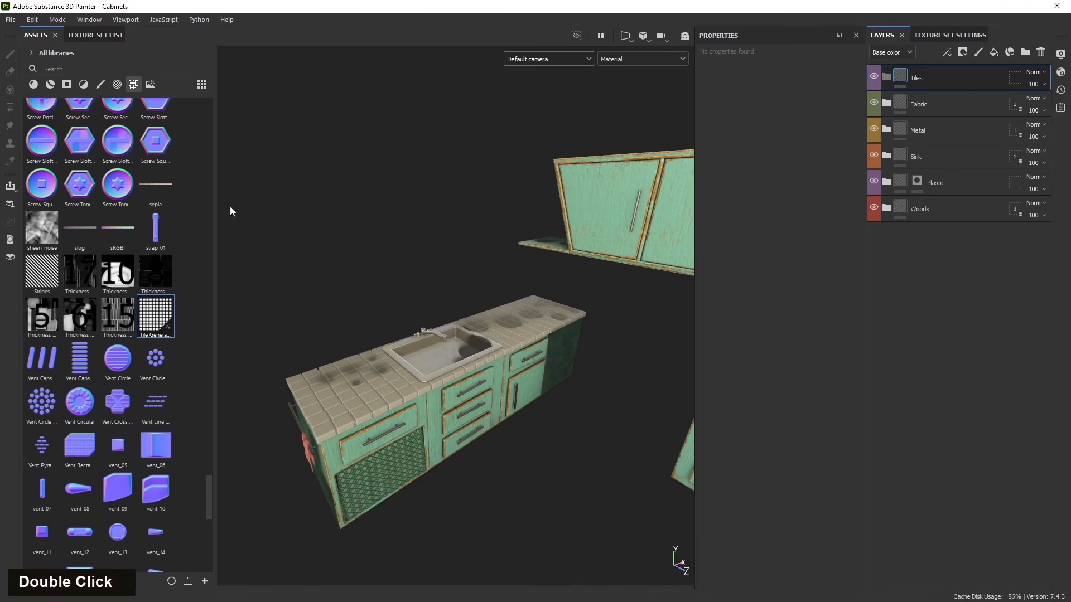
In the WallandFloor texture set, copy the Dirt, Version 3, Version 2 and Version 1 layers from the Tiles folder.
double_click(115, 38)
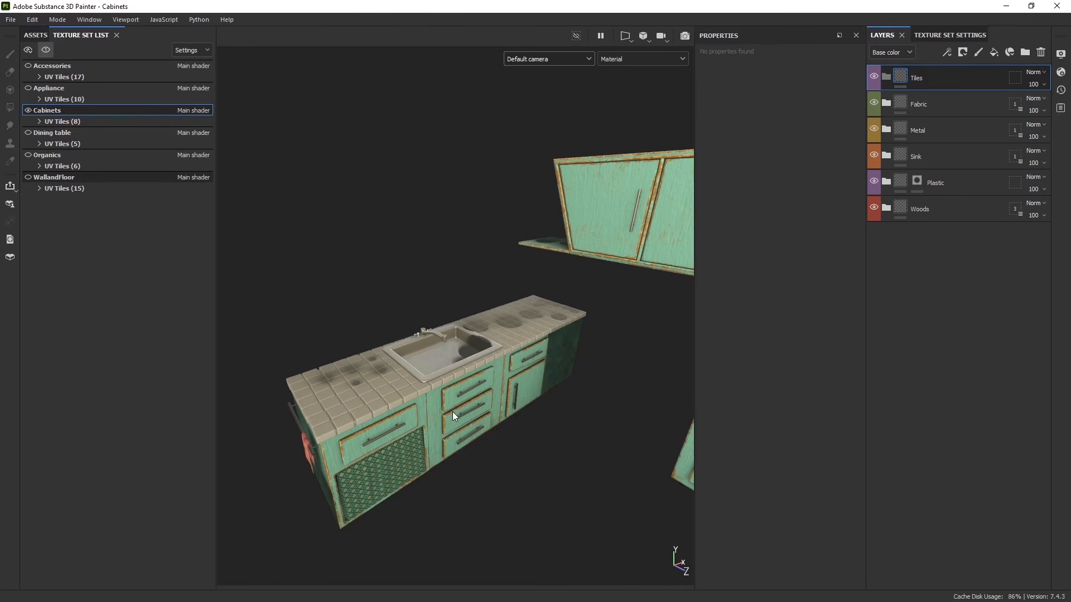
left_click(53, 177)
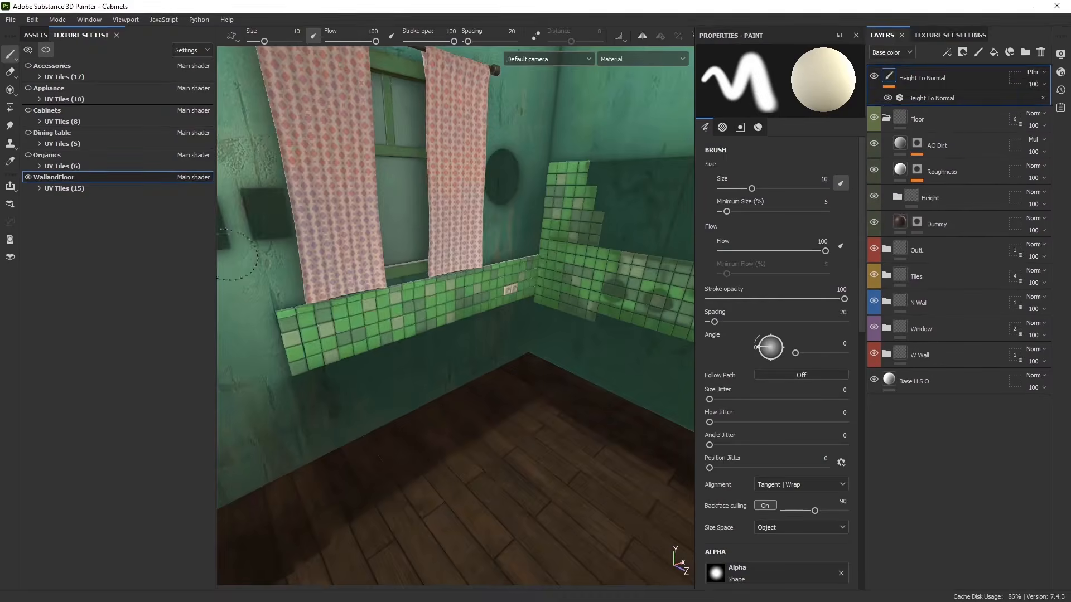
left_click_drag(513, 383, 433, 294, "alt")
scroll(432, 295, "up", 2)
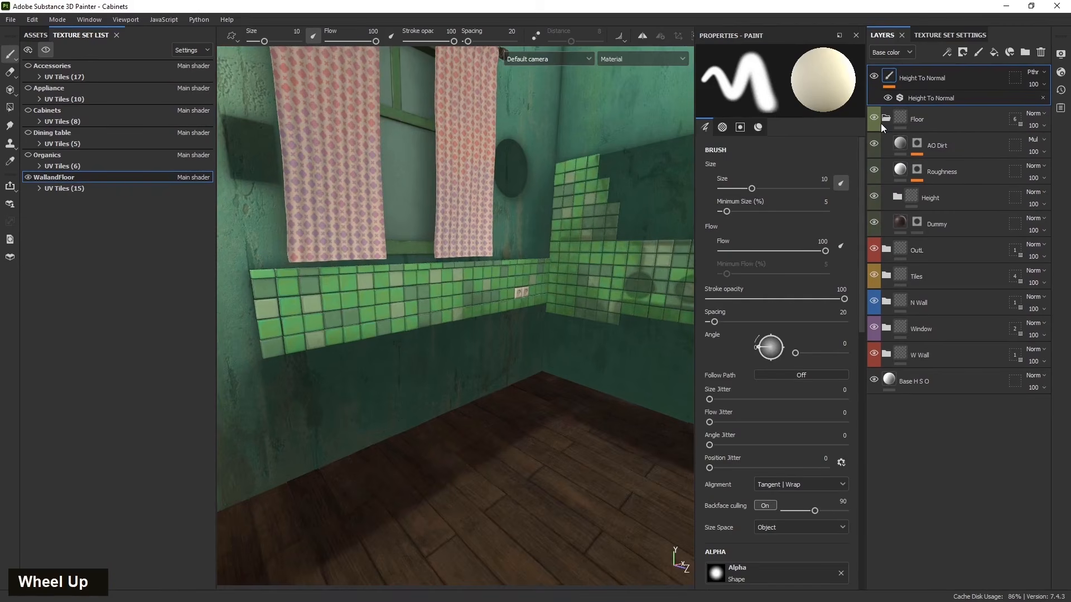
left_click(886, 276)
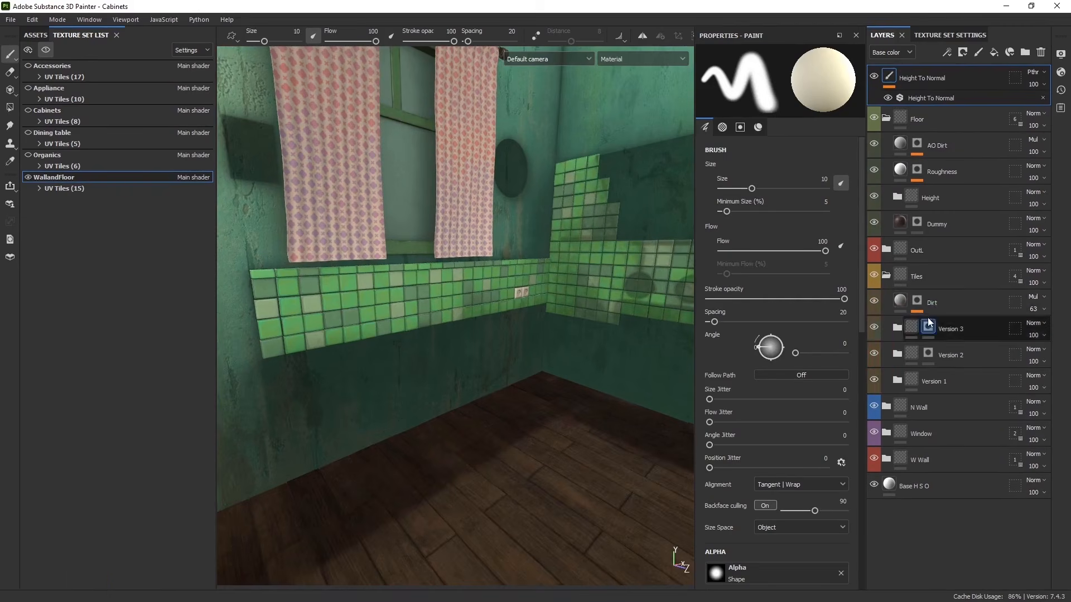
left_click(956, 300)
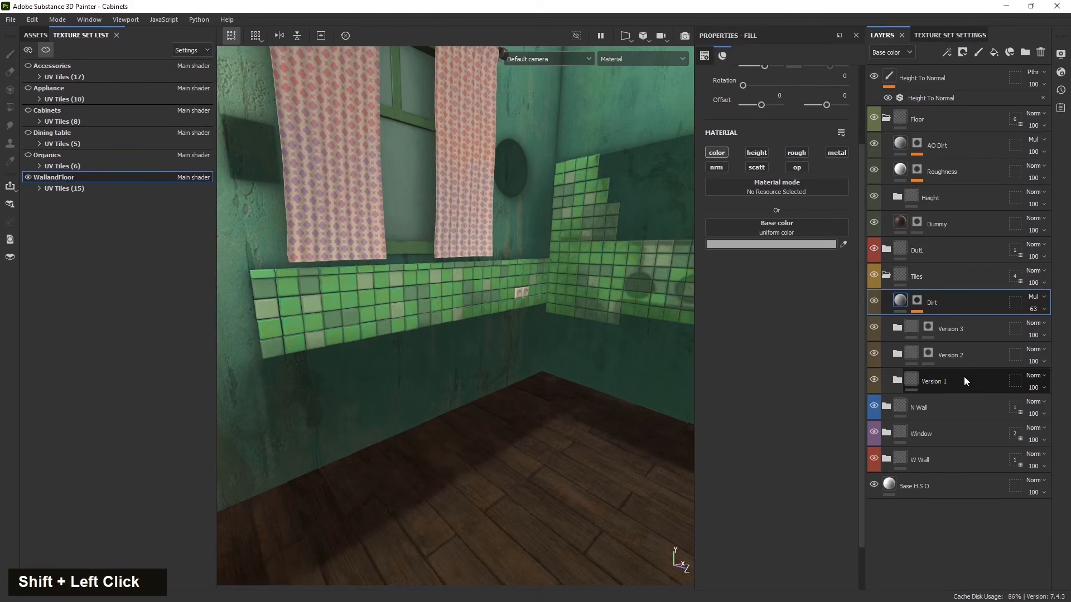
left_click(963, 376, "shift")
key("ctrl+c")
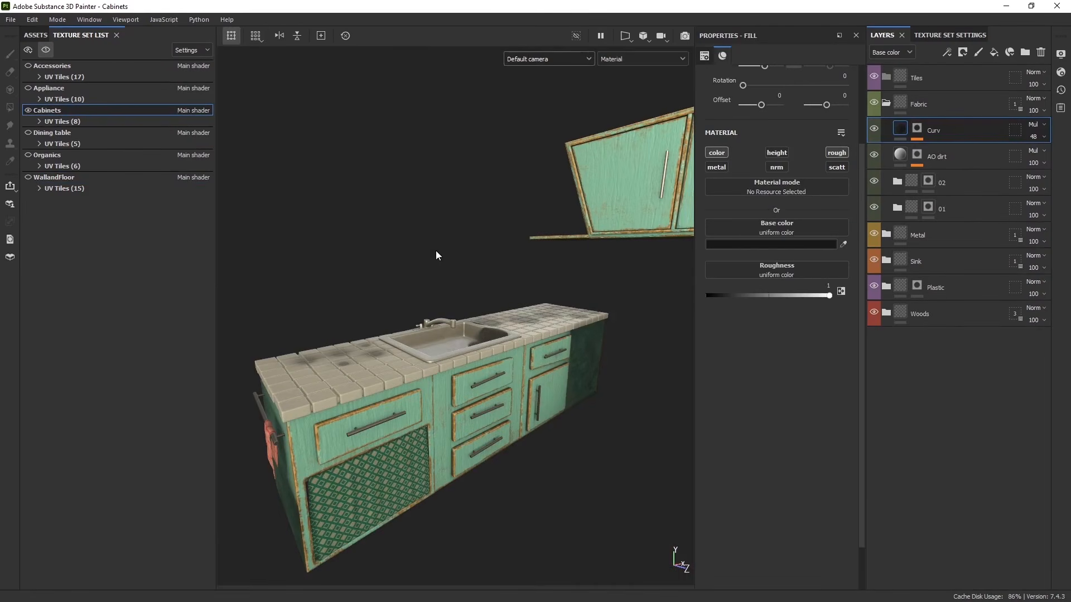
left_click(929, 83)
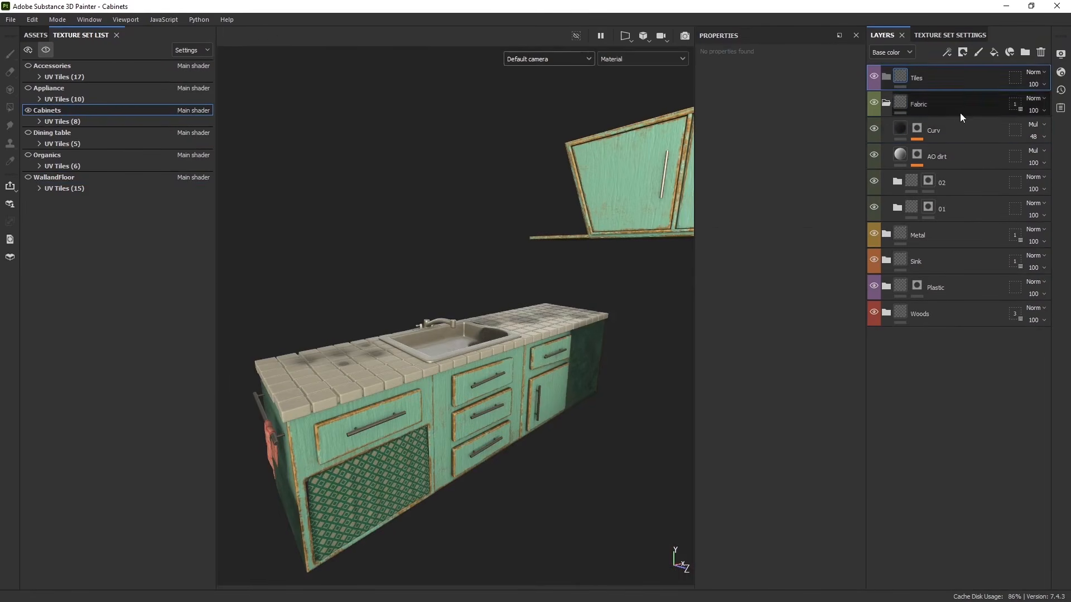
left_click(962, 52)
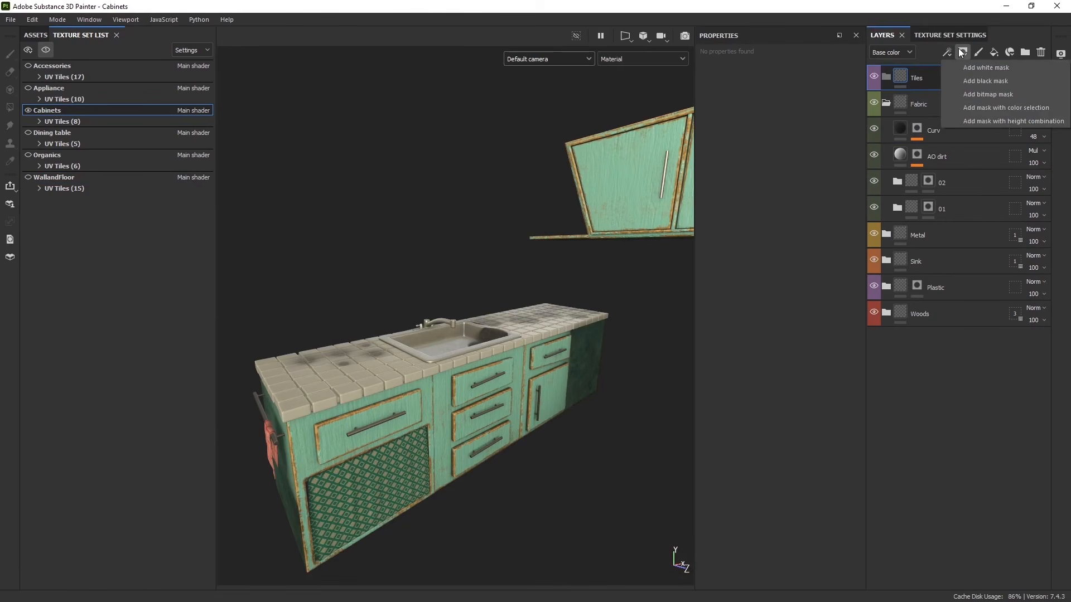
left_click(925, 79)
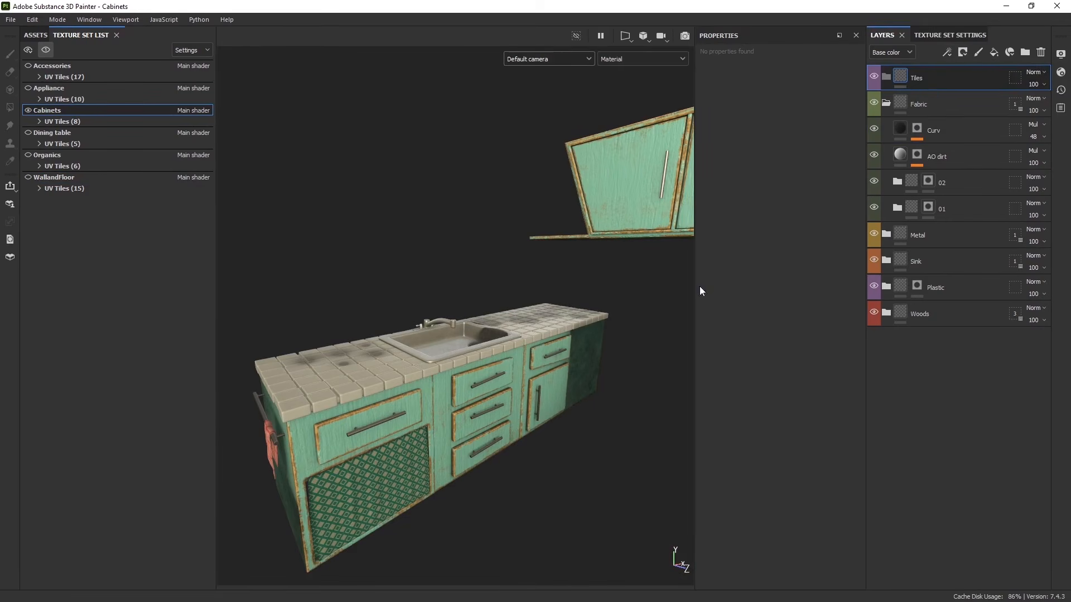
Examine the Cabinets UV layout in the 2D view to find which UV tiles hold the countertop tiles.
middle_click_drag(691, 290, 484, 452, "alt")
left_click_drag(484, 452, 502, 423, "alt")
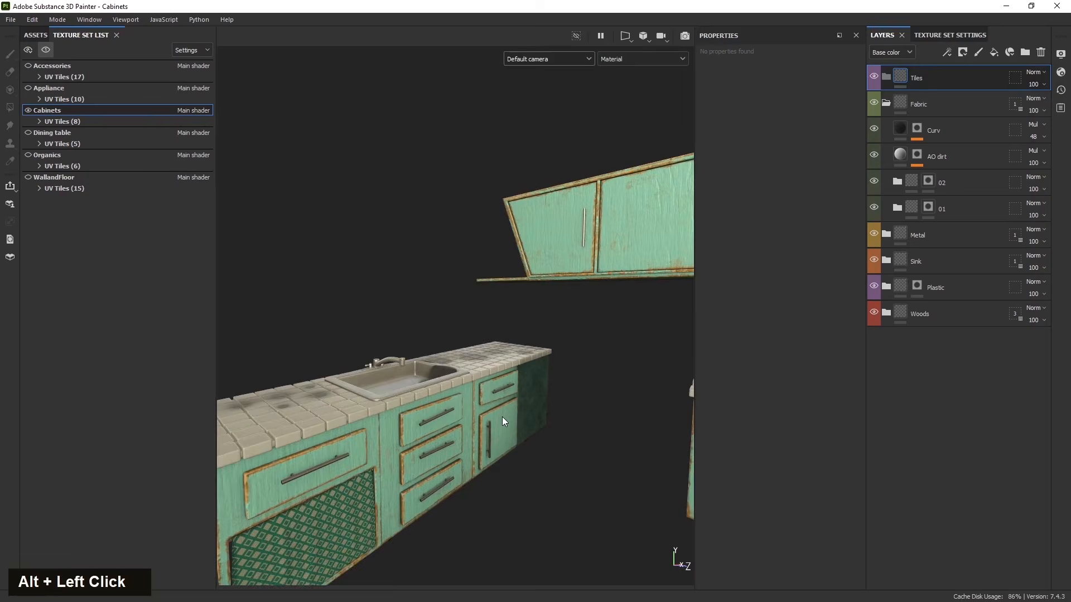
key("F3")
scroll(403, 373, "down", 5)
scroll(502, 504, "up", 3)
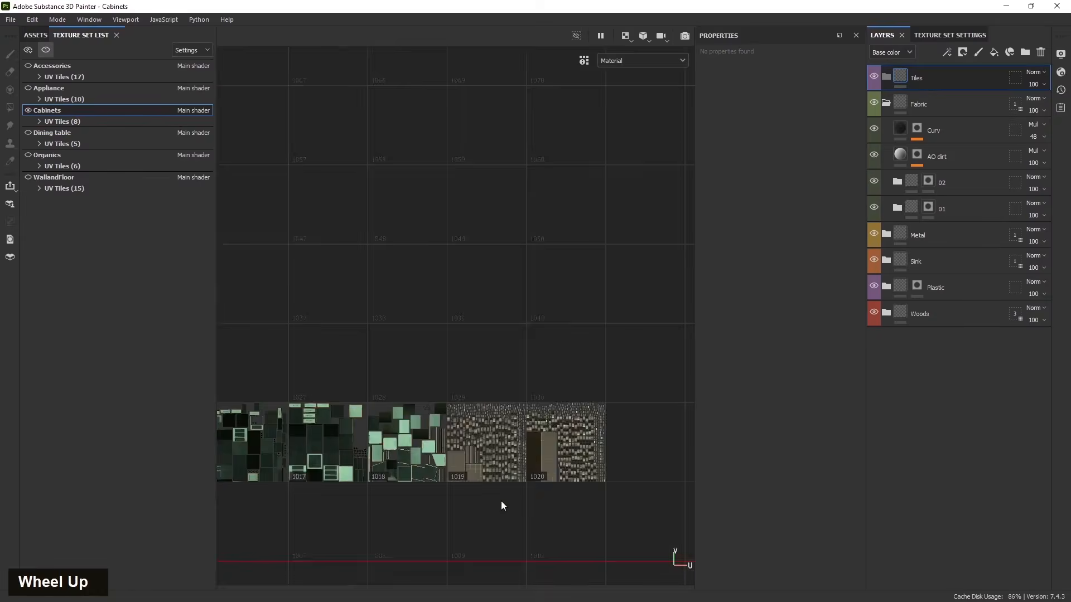
scroll(501, 505, "up", 3)
scroll(547, 453, "down", 6)
scroll(264, 381, "up", 4)
middle_click_drag(263, 381, 162, 356, "alt")
middle_click_drag(613, 447, 471, 433, "alt")
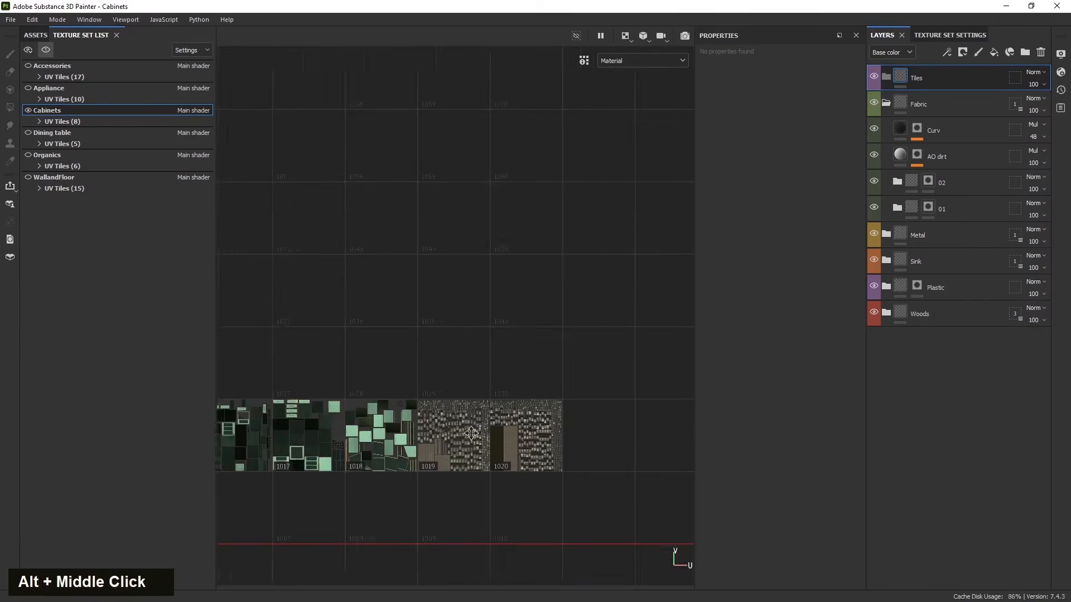
scroll(471, 433, "up", 4)
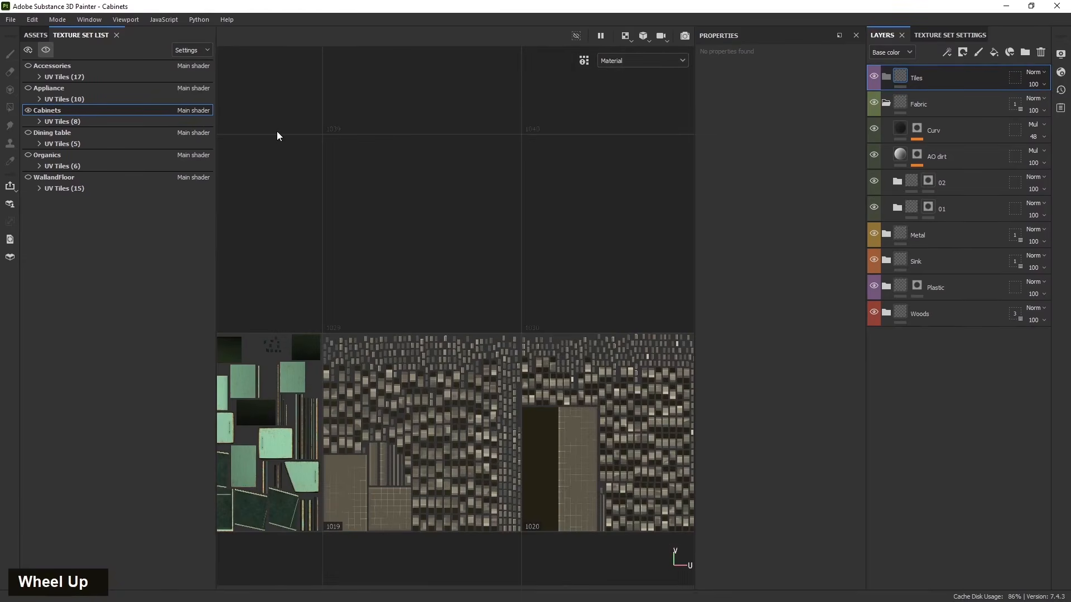
Back in the 3D view, restrict the Tiles folder's geometry mask to UV tile 1019, the sink countertop.
key("F2")
left_click_drag(375, 268, 402, 335, "alt")
middle_click_drag(402, 335, 426, 371, "alt")
scroll(524, 357, "up", 3)
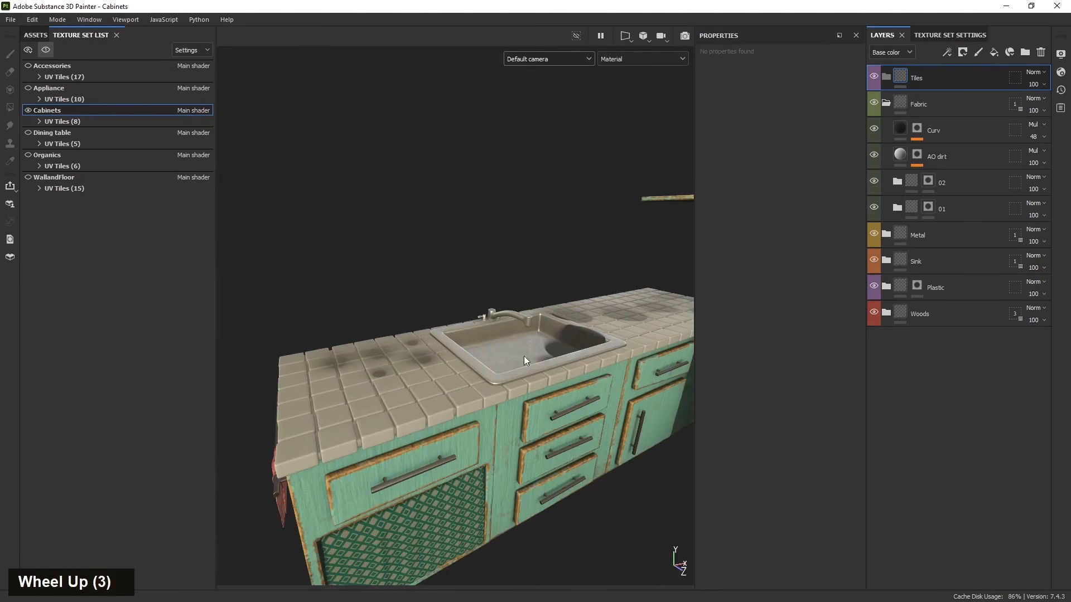
left_click(1016, 77)
left_click(854, 73)
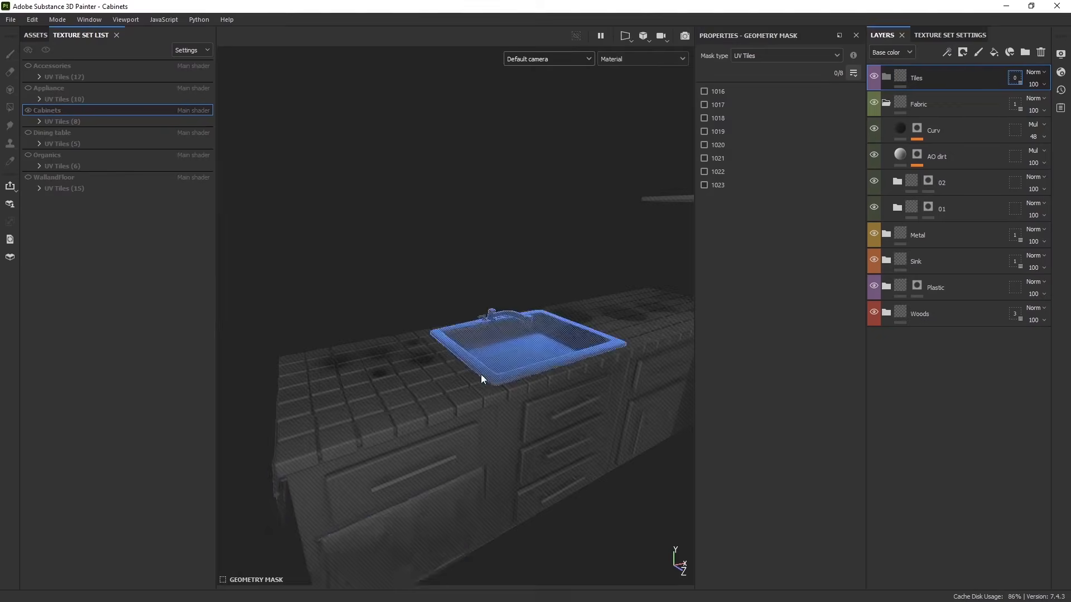
left_click(456, 378)
Include the second countertop, UV tile 1020, in the Tiles folder's geometry mask and leave mask editing.
scroll(404, 384, "down", 2)
middle_click_drag(404, 384, 359, 452, "alt")
left_click_drag(358, 452, 500, 473, "alt")
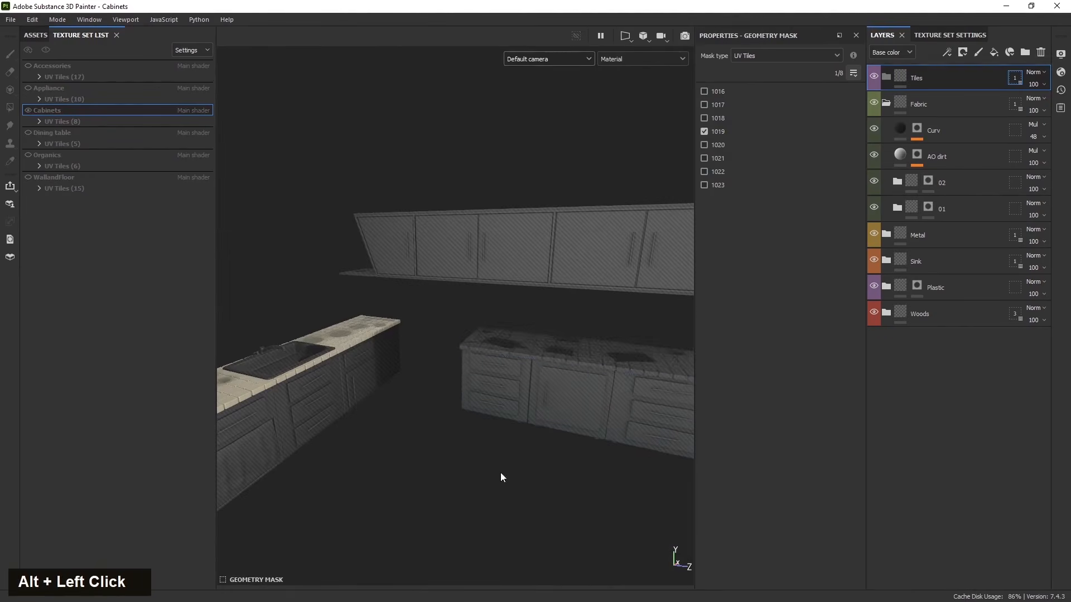
left_click(552, 348)
left_click(900, 76)
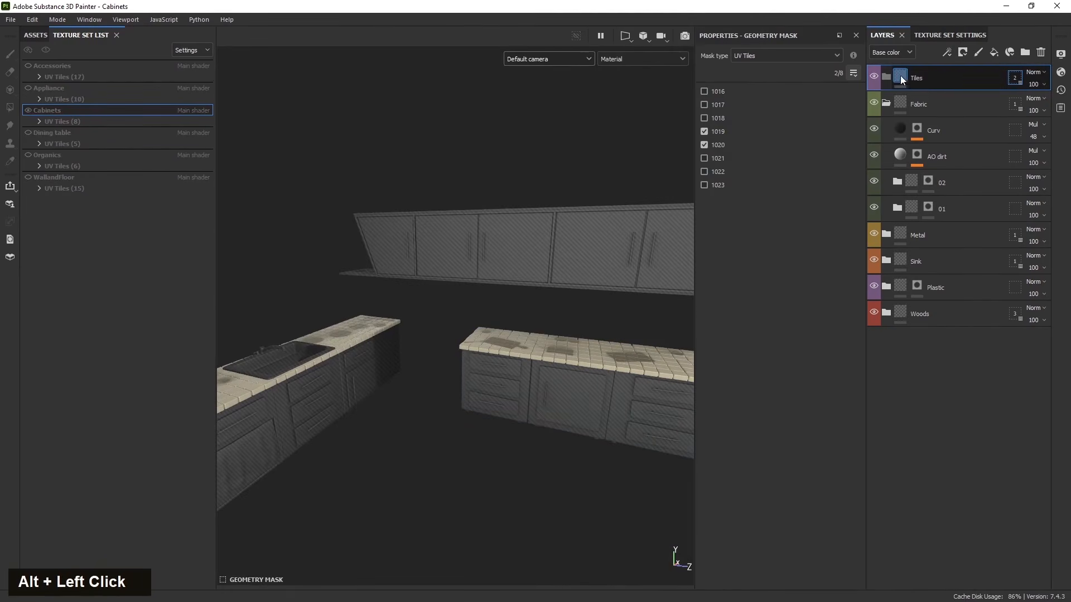
left_click_drag(558, 357, 428, 394, "alt")
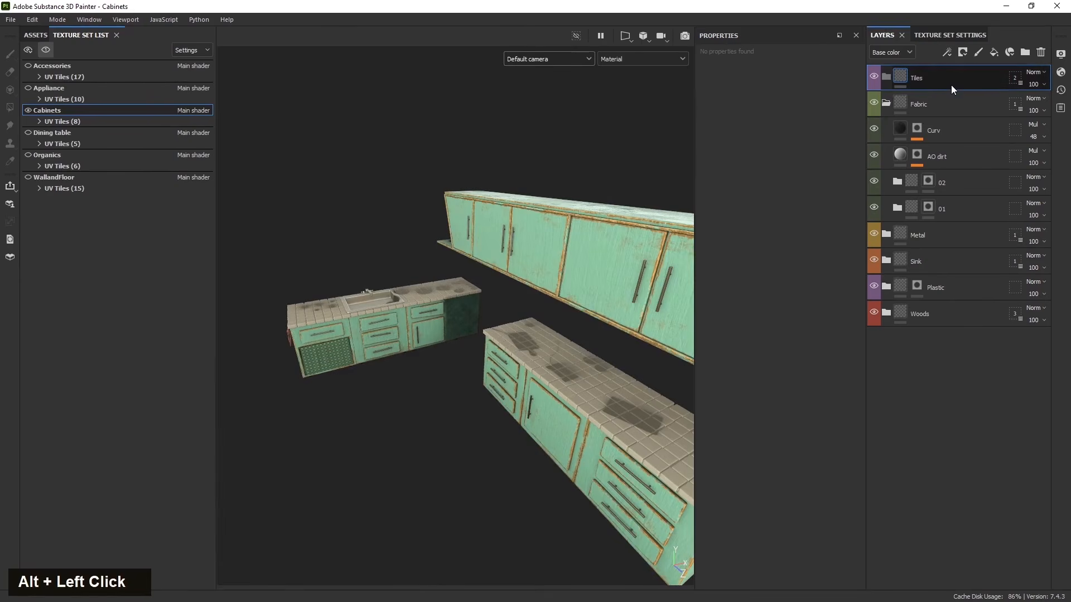
Paste the copied Dirt, Version 3, Version 2 and Version 1 layers into the Tiles folder.
key("ctrl+v")
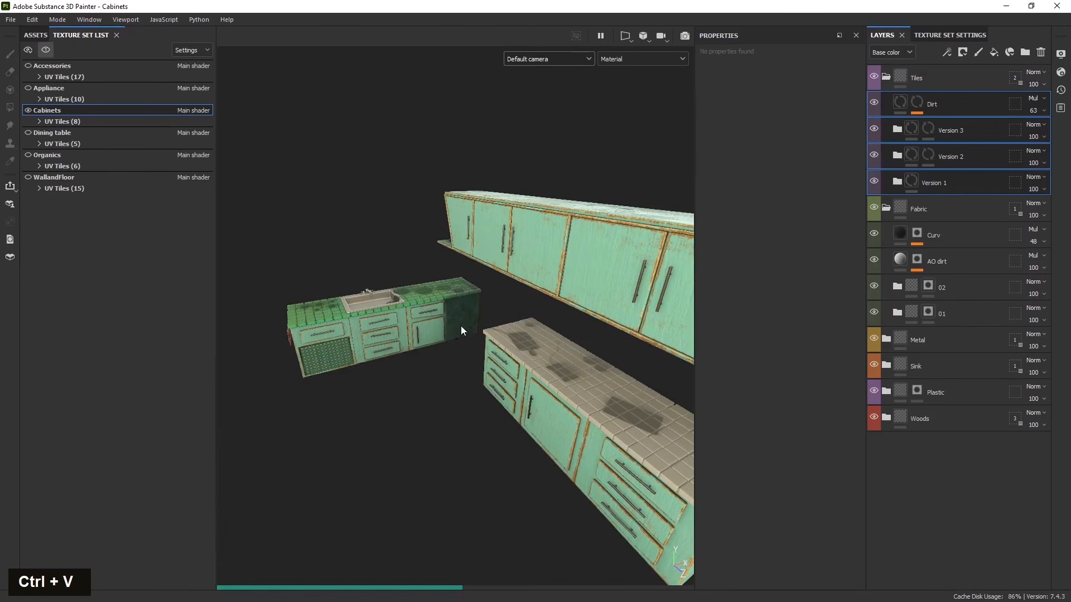
left_click_drag(409, 329, 663, 285, "alt")
scroll(282, 315, "up", 3)
left_click_drag(527, 261, 357, 363, "alt")
middle_click_drag(357, 363, 418, 354, "alt")
left_click_drag(418, 354, 402, 329, "alt")
Toggle the Dirt layer for comparison, leaving it hidden, and hide the Version 3 and Version 2 folders.
left_click(956, 106)
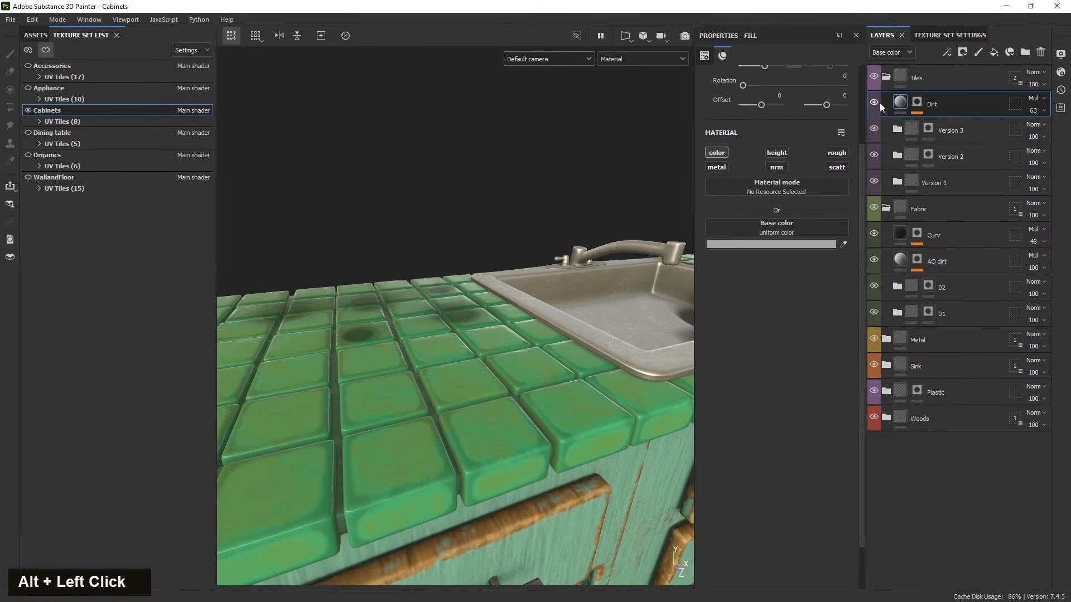
left_click(874, 103)
left_click(874, 103)
left_click(874, 102)
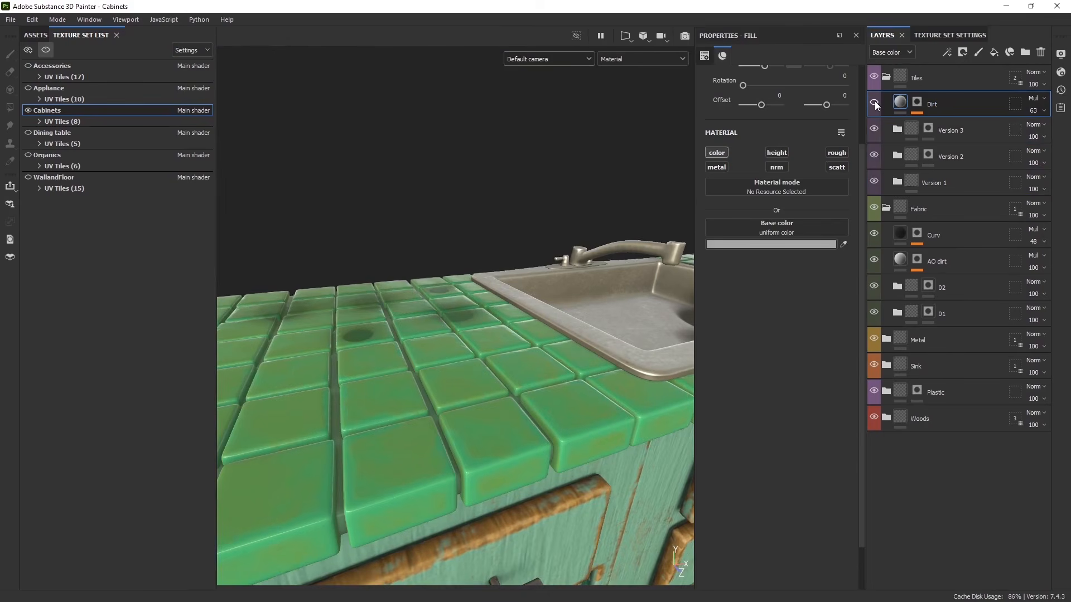
double_click(874, 131)
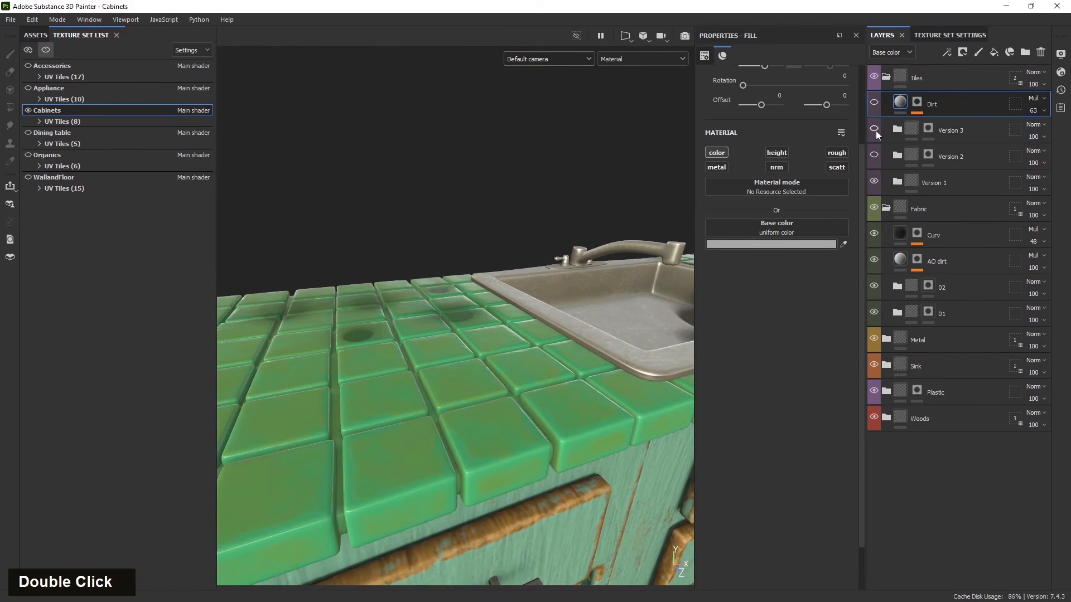
Show the Version 2 folder, clear its mask, and polygon-fill scattered tiles of the sink countertop into it with white.
left_click_drag(530, 402, 502, 424, "alt")
right_click(929, 154)
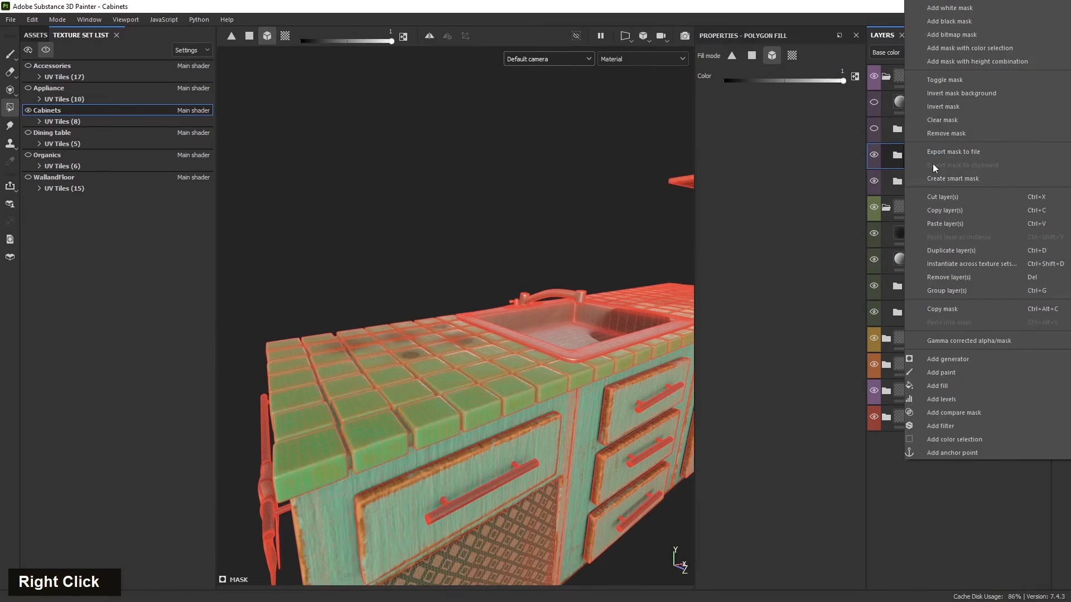
left_click(943, 121)
scroll(422, 387, "down", 3)
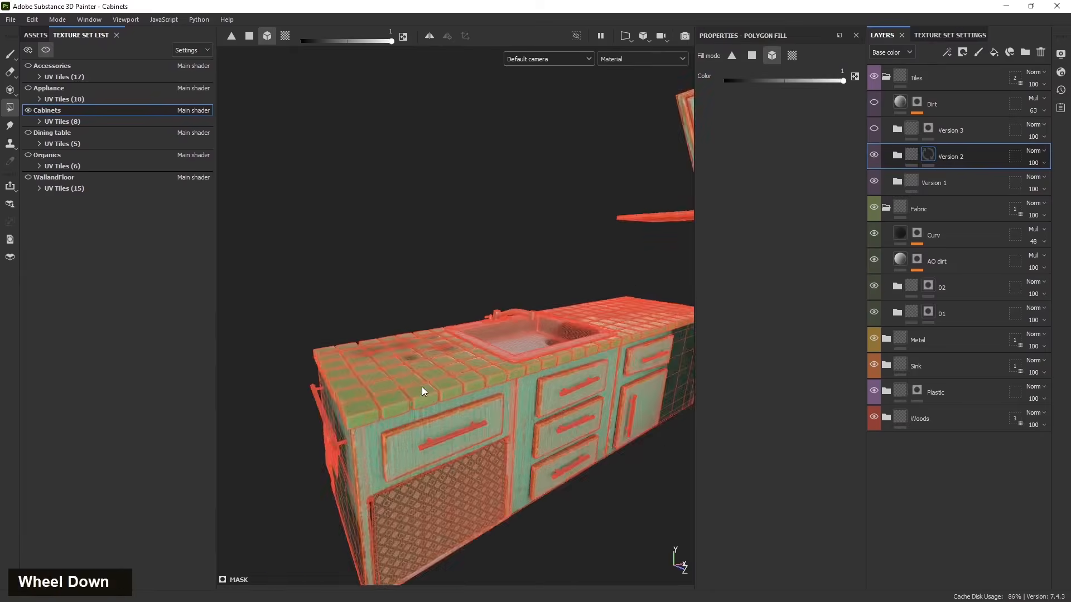
scroll(424, 360, "up", 5)
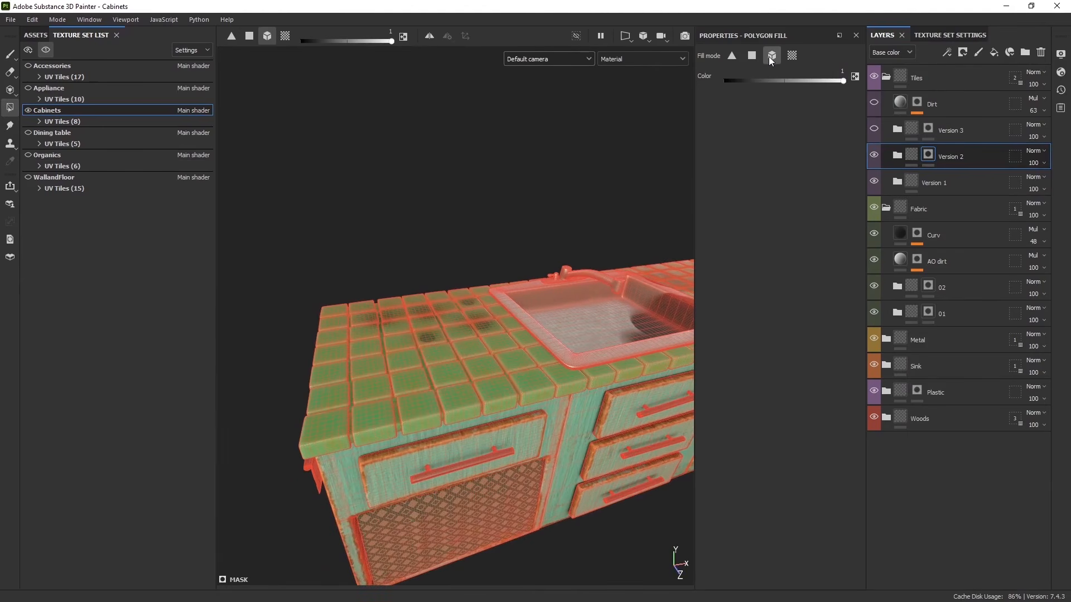
left_click_drag(502, 379, 453, 387, "alt")
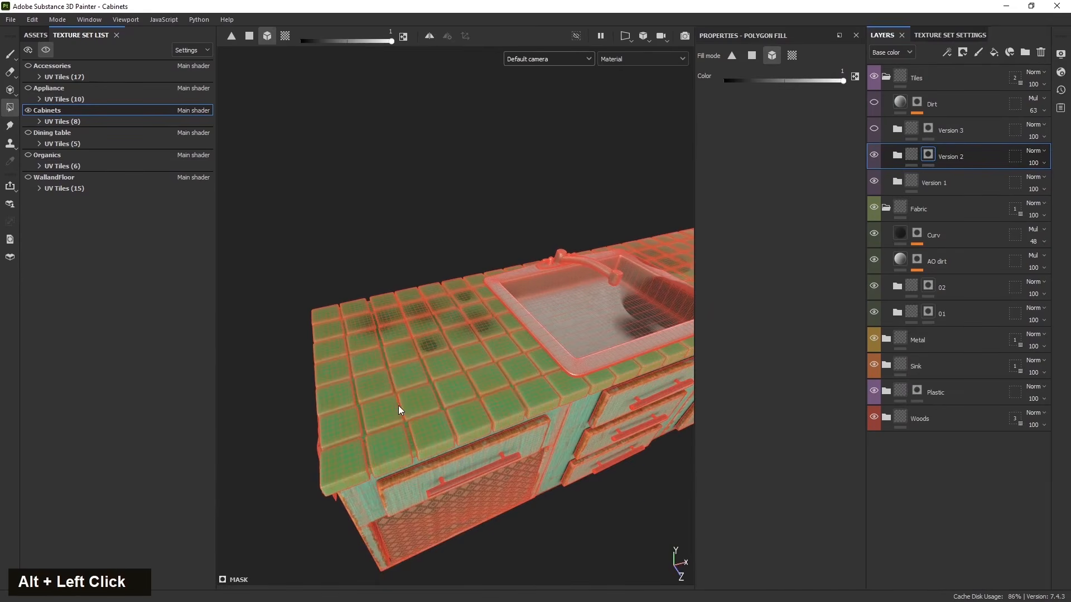
scroll(410, 397, "up", 2)
scroll(516, 388, "up", 3)
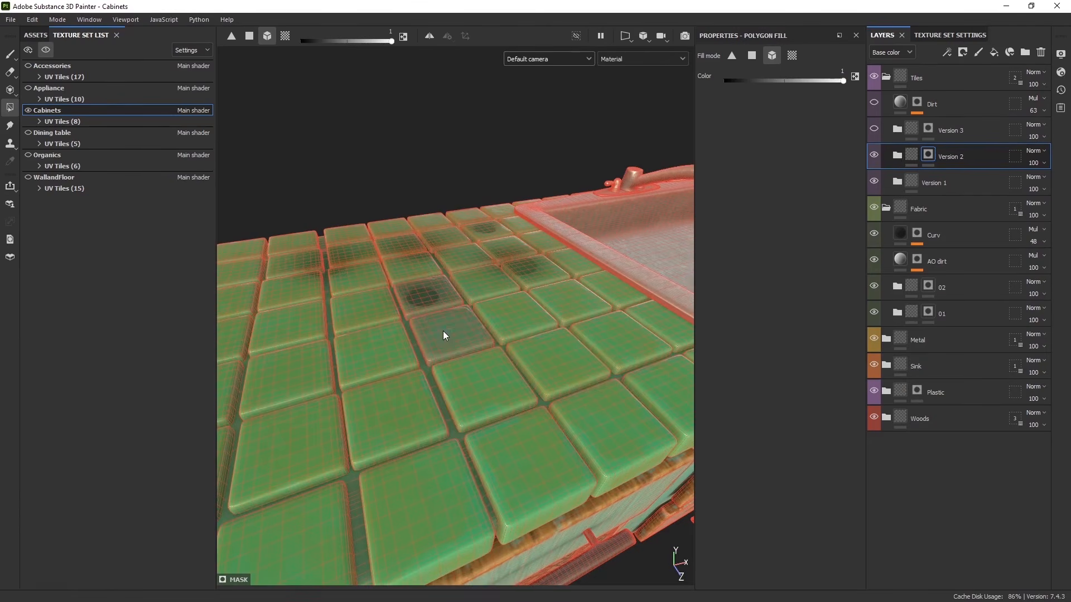
scroll(445, 334, "down", 1)
scroll(91, 383, "up", 1)
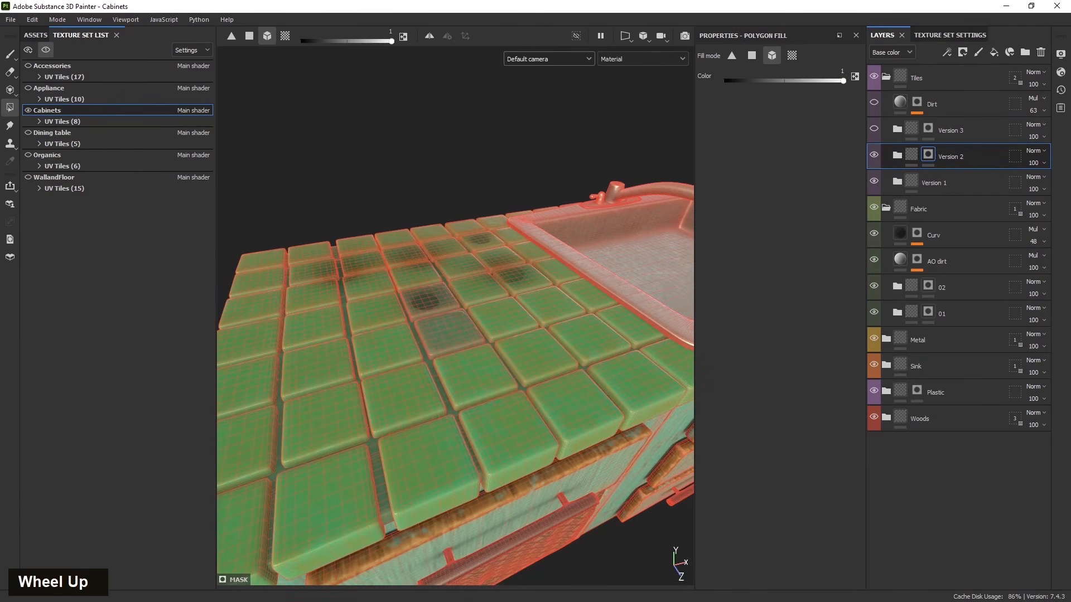
scroll(480, 455, "down", 2)
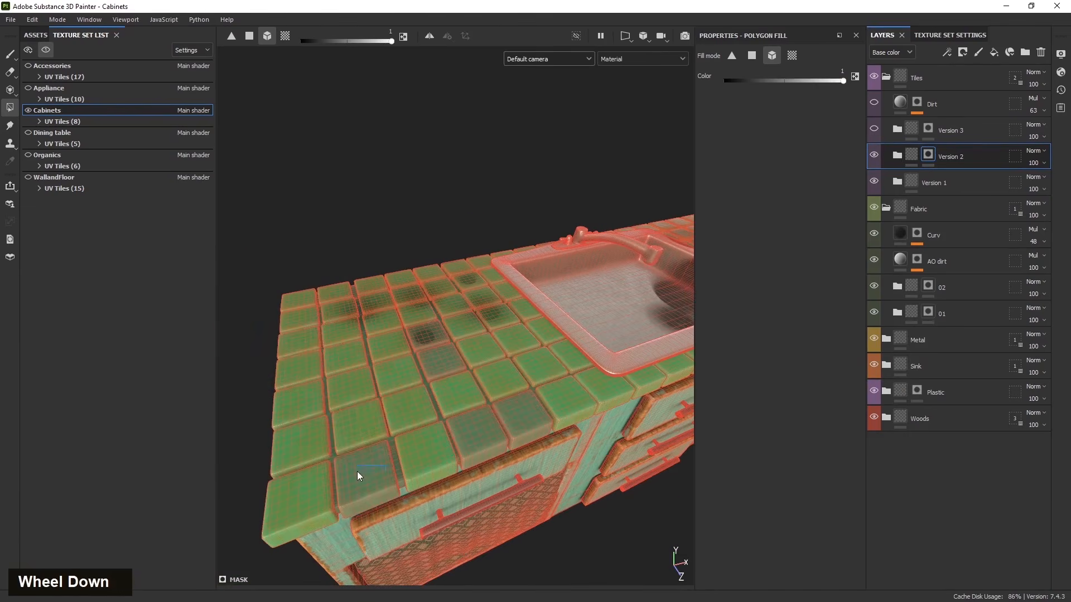
scroll(318, 361, "down", 2)
middle_click_drag(387, 424, 526, 339, "alt")
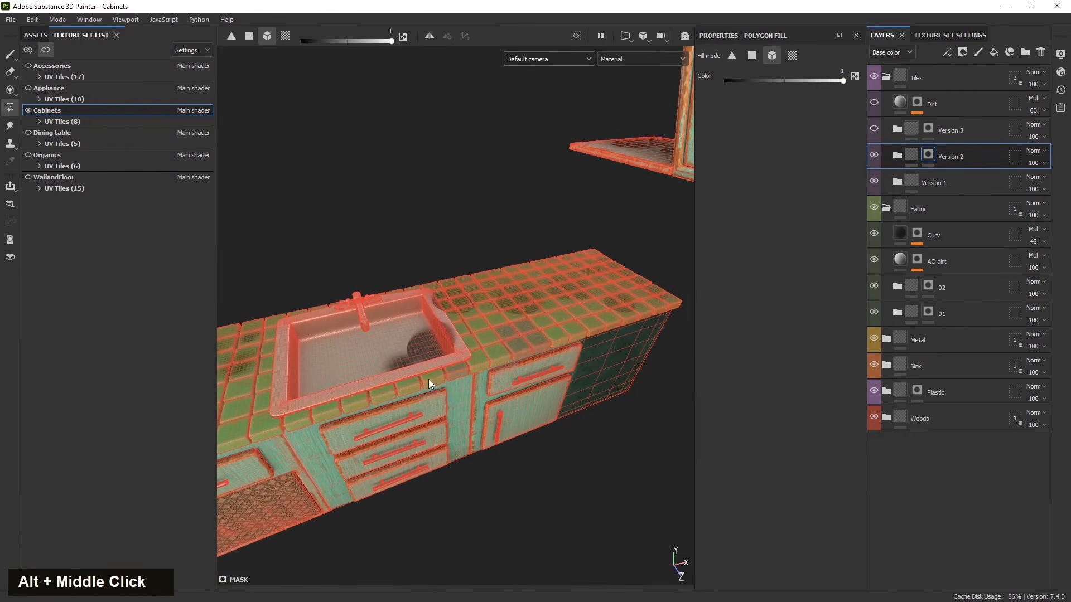
double_click(352, 393)
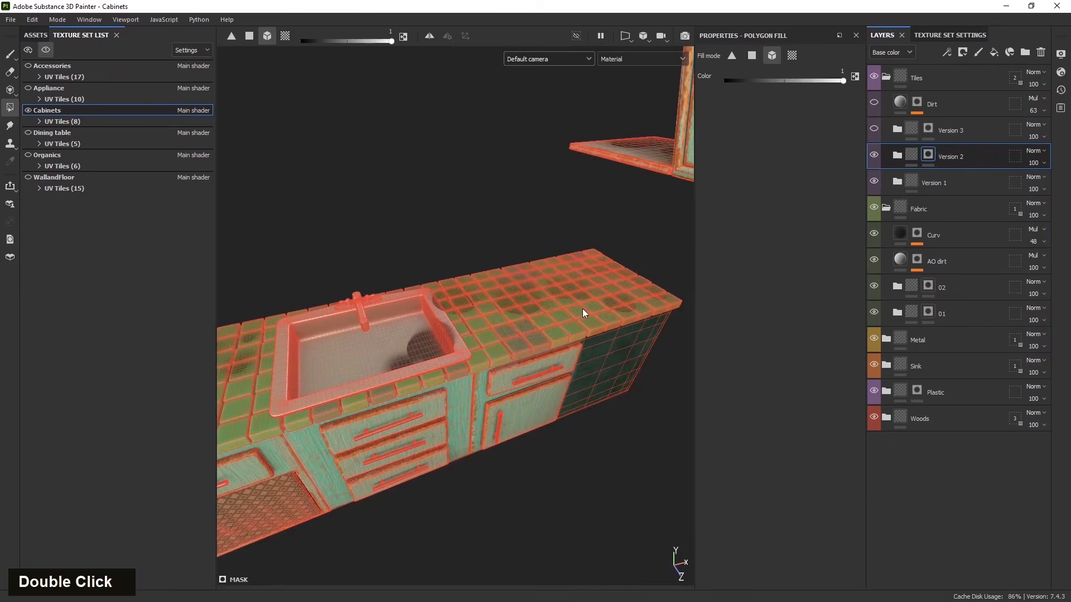
Fill scattered tiles of the second countertop into the Version 2 mask and leave mask editing.
left_click_drag(583, 313, 658, 357, "alt")
middle_click_drag(658, 357, 530, 391, "alt")
scroll(510, 435, "down", 2)
left_click_drag(530, 391, 390, 356, "alt")
left_click(375, 342)
left_click(345, 343)
left_click(334, 316)
left_click_drag(489, 360, 384, 406, "alt")
left_click(428, 369)
left_click(396, 333)
middle_click_drag(552, 401, 574, 430, "alt")
left_click(441, 375)
left_click(564, 313)
left_click(631, 312)
left_click(657, 380)
left_click(626, 382)
left_click(574, 381)
left_click_drag(574, 430, 496, 440, "alt")
left_click(943, 161)
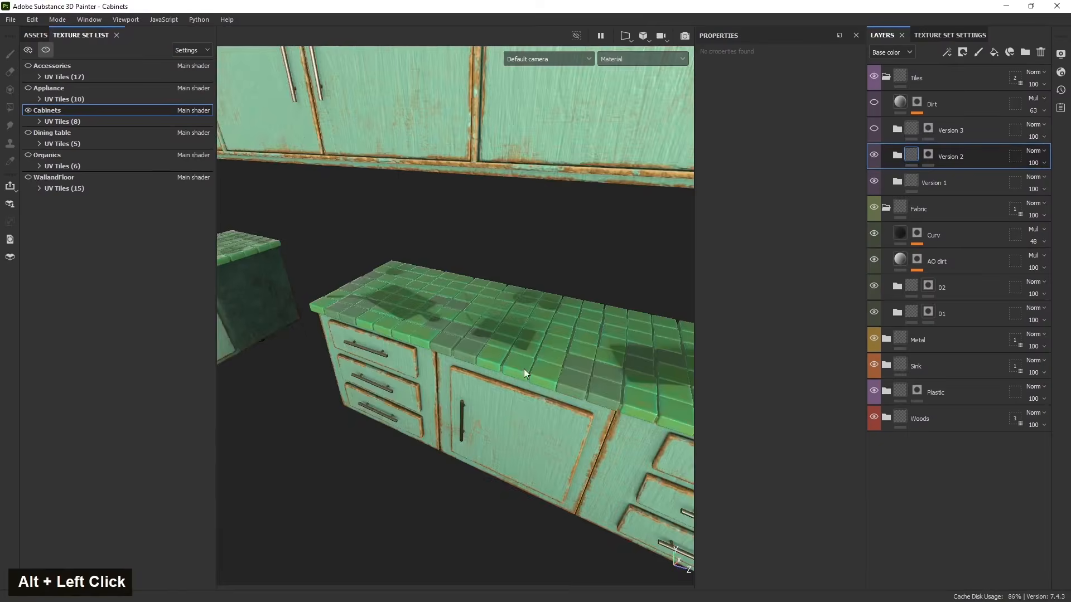
Show the Version 3 folder, clear its mask, and fill a different scatter of sink countertop tiles into it.
scroll(525, 370, "down", 3)
middle_click_drag(438, 354, 456, 389, "alt")
left_click_drag(456, 389, 540, 494, "alt")
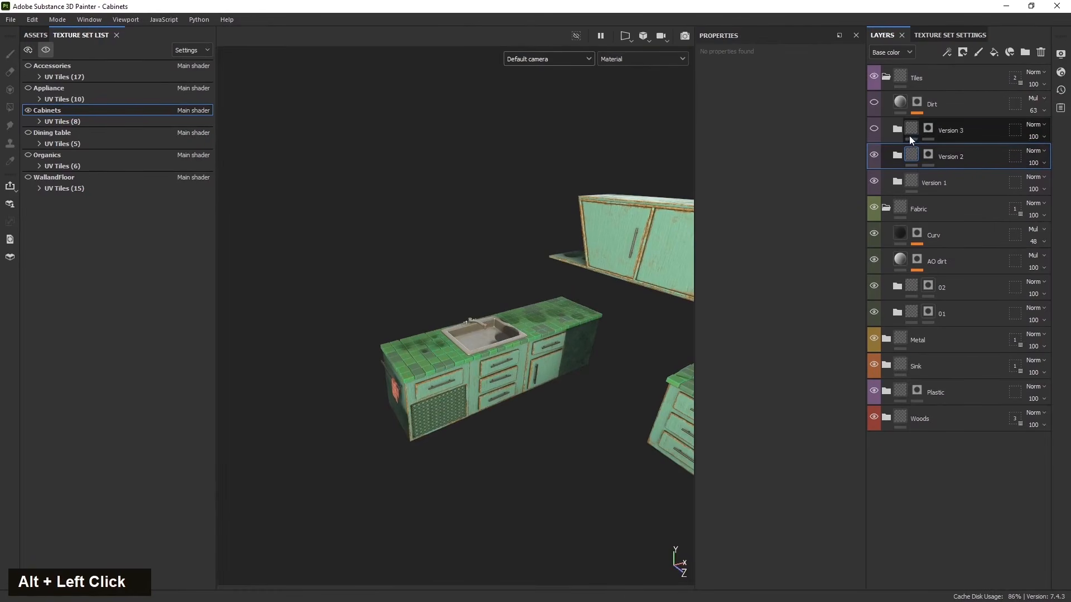
right_click(928, 129)
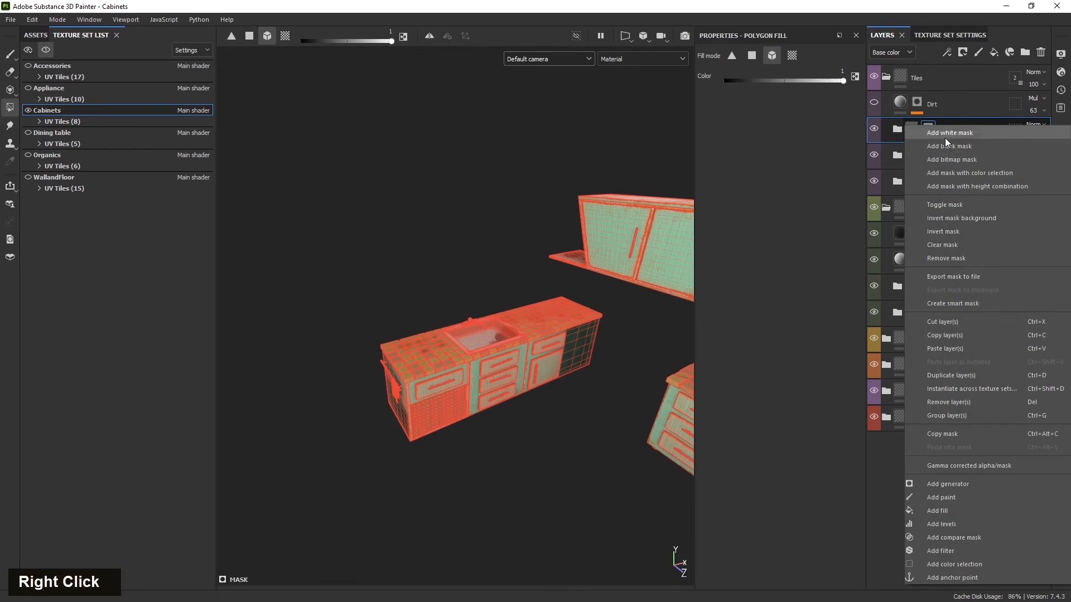
left_click(949, 245)
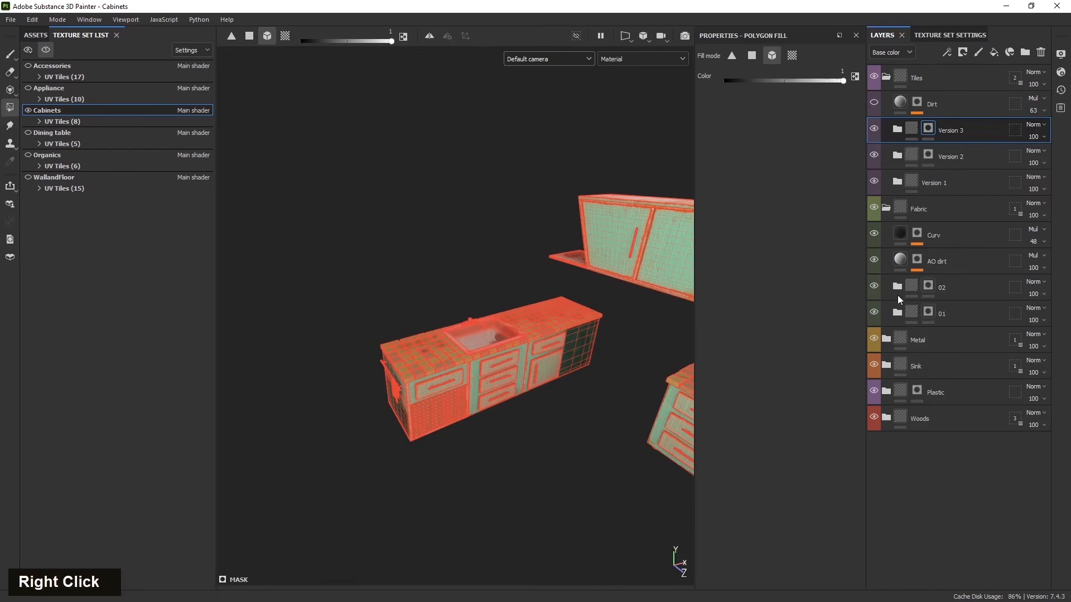
left_click_drag(446, 334, 477, 357, "alt")
scroll(478, 357, "up", 3)
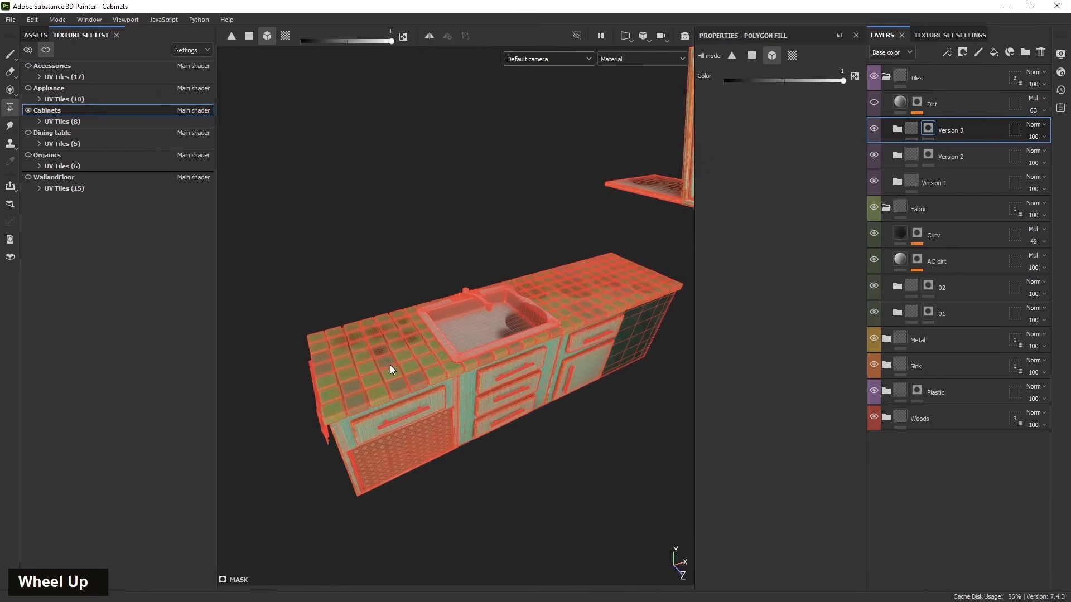
double_click(367, 392)
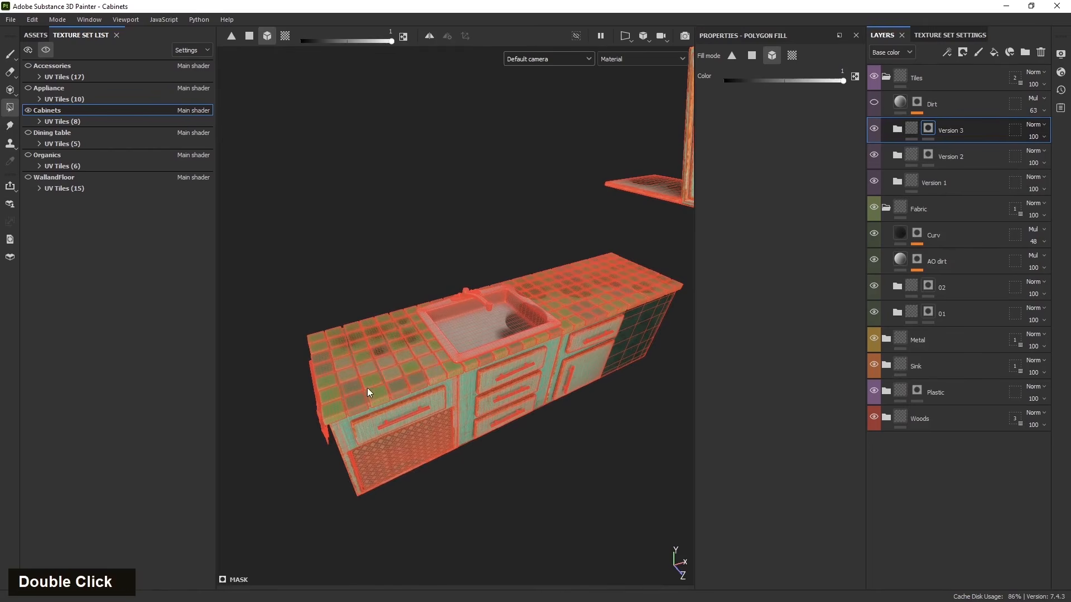
middle_click_drag(436, 349, 477, 363, "alt")
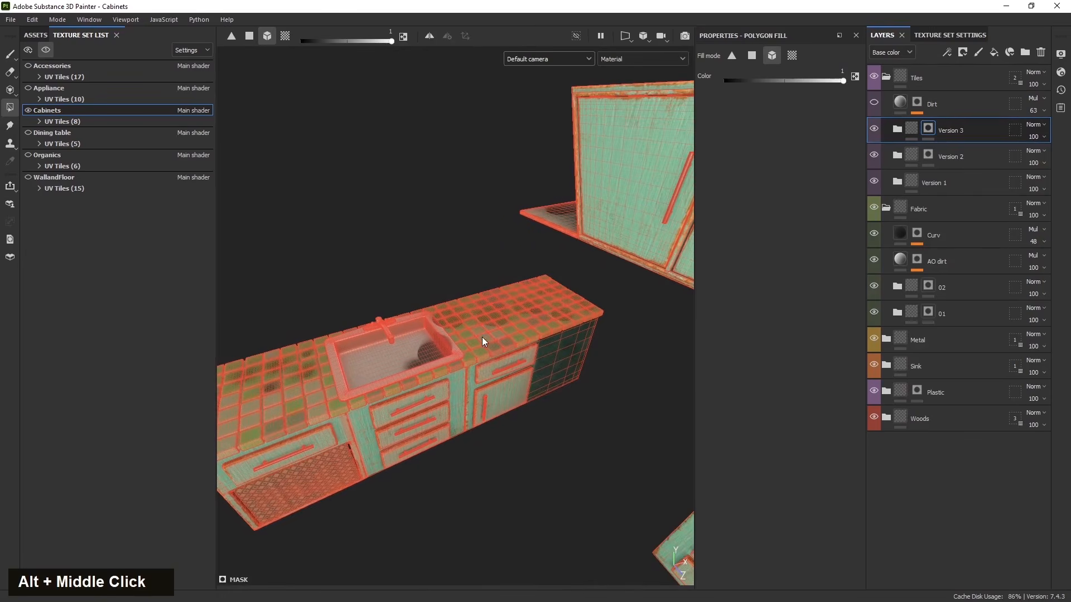
double_click(472, 360)
Fill scattered tiles of the second countertop into the Version 3 mask and leave mask editing.
middle_click_drag(608, 369, 459, 359, "alt")
double_click(559, 357)
middle_click_drag(555, 334, 497, 341, "alt")
double_click(608, 383)
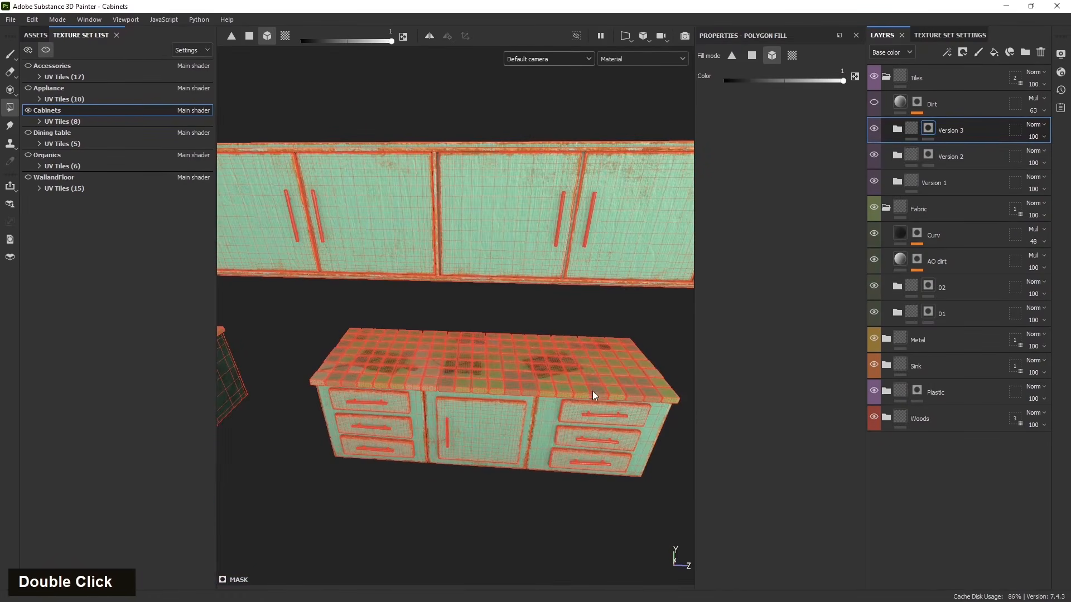
left_click_drag(504, 410, 446, 405, "alt")
left_click(911, 130)
Remove a front-edge tile above the cupboard door from the Version 3 mask using fill value 0, and restore the value to 1.
scroll(541, 385, "up", 3)
left_click_drag(541, 384, 465, 387, "alt")
scroll(544, 413, "up", 3)
left_click(928, 130)
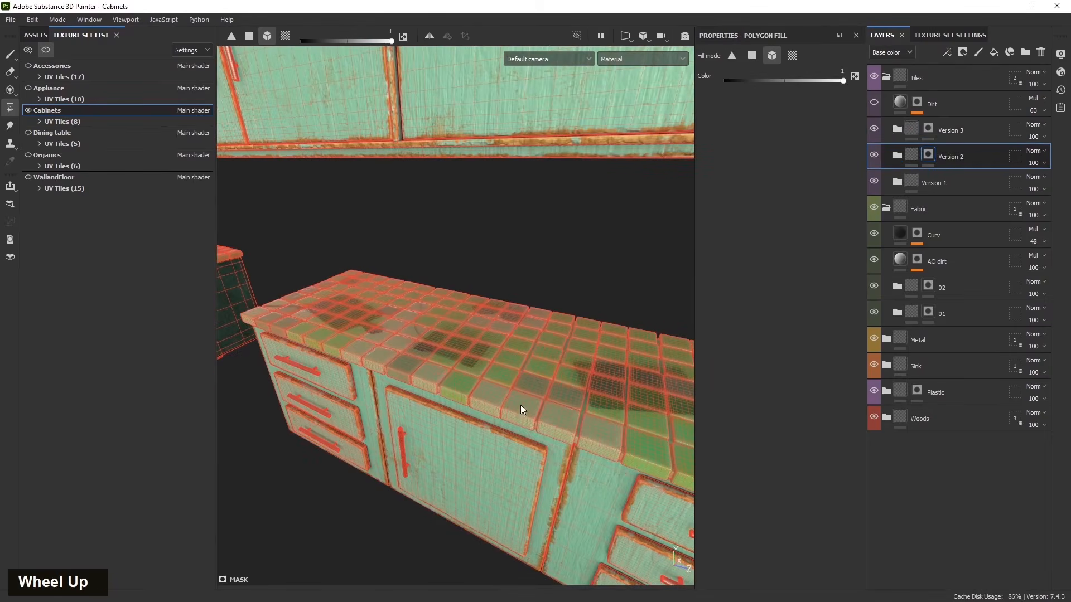
key("x")
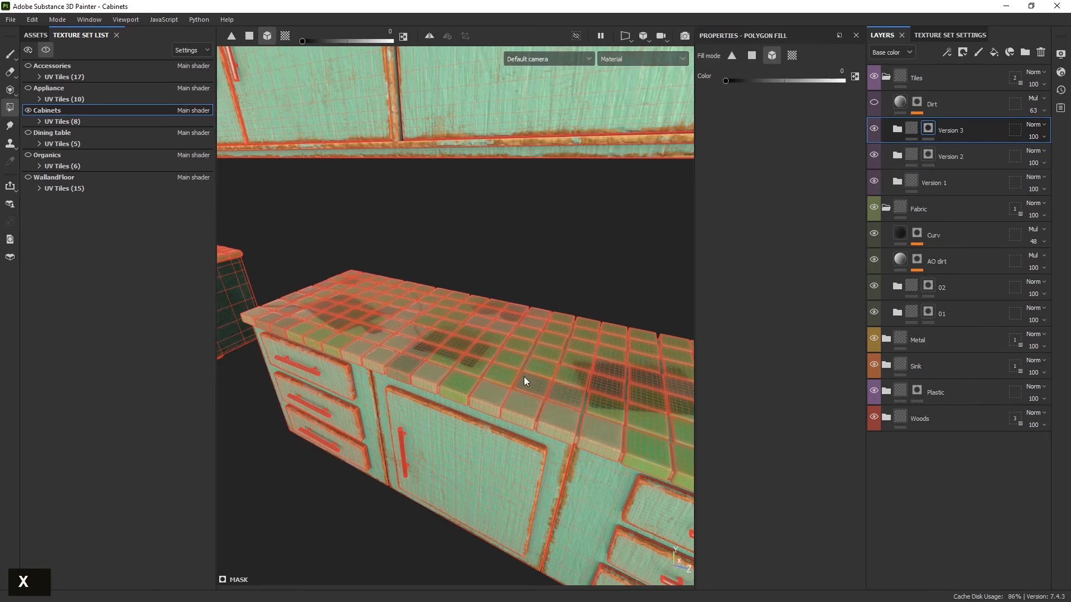
double_click(487, 399)
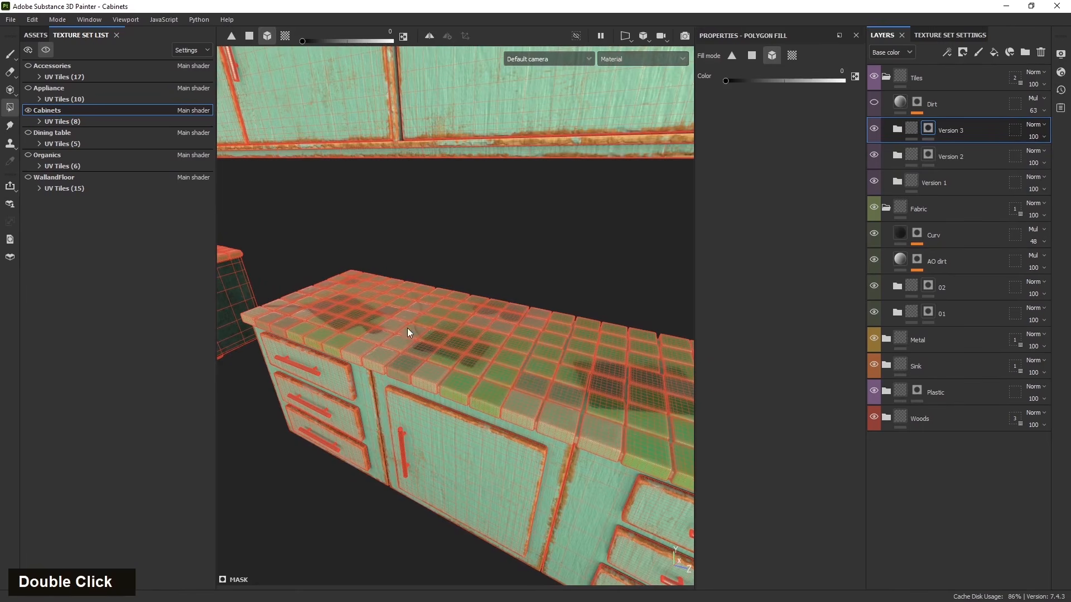
key("x")
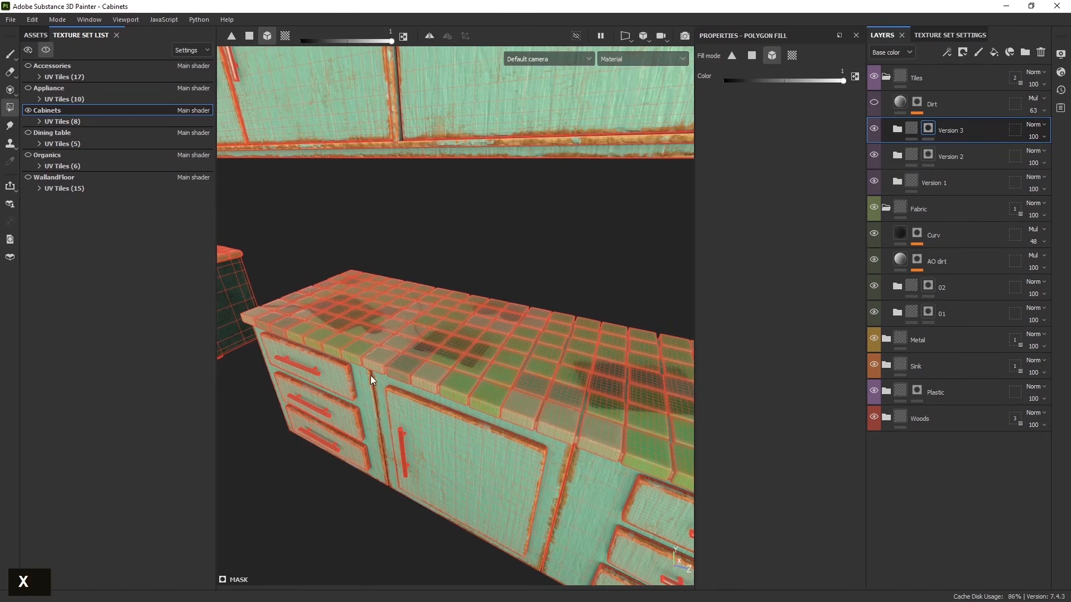
left_click(911, 128)
Turn the Dirt layer's visibility back on and inspect the countertop tiles up close.
left_click_drag(391, 435, 502, 435, "alt")
left_click(874, 103)
scroll(423, 323, "up", 3)
left_click_drag(423, 323, 368, 413, "alt")
scroll(392, 481, "up", 3)
scroll(331, 400, "up", 3)
Set the contrast of the Dirt mask's mg_mask_builder generator to 0.13 and review both countertops.
left_click(928, 129)
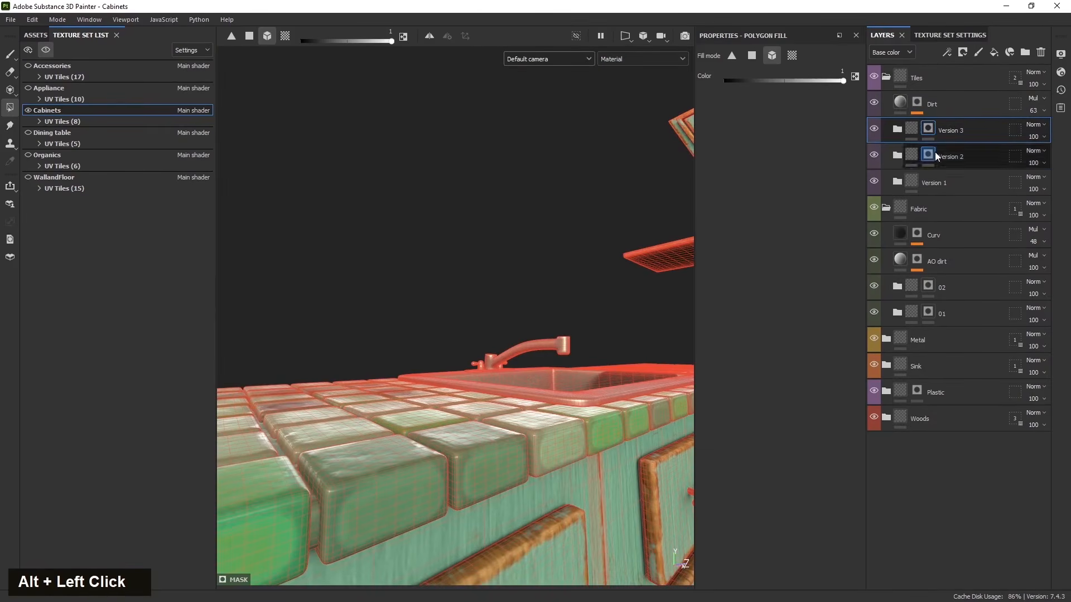
left_click(916, 102)
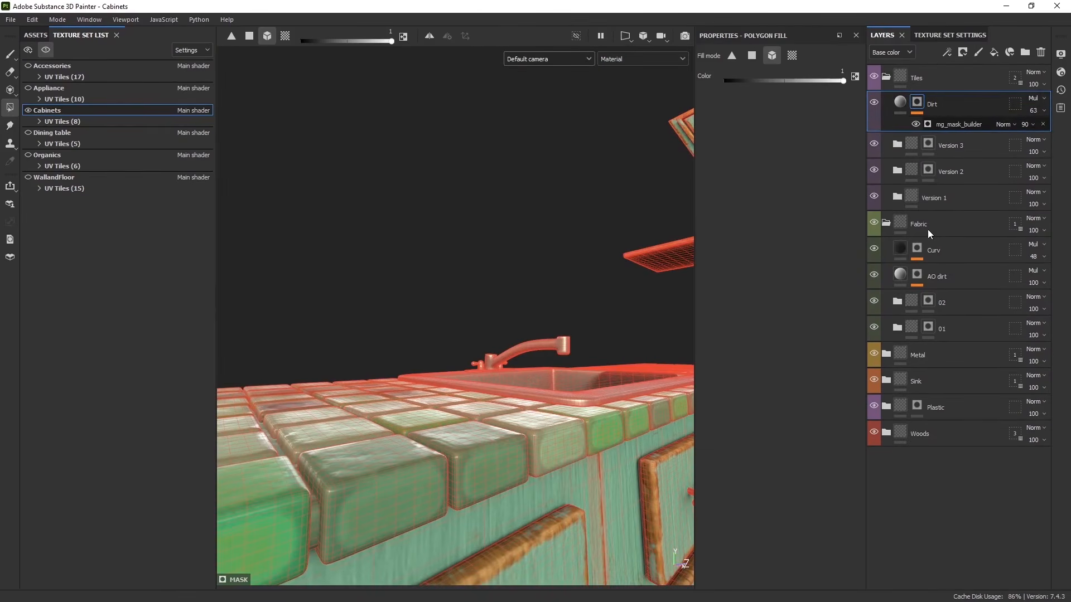
left_click(953, 124)
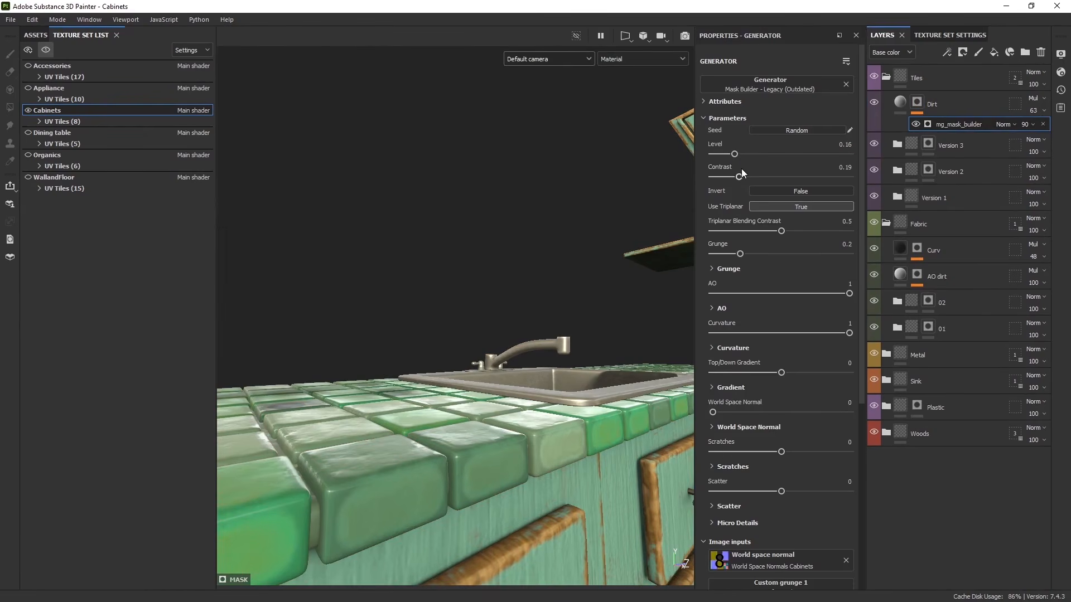
left_click_drag(558, 502, 516, 490, "alt")
right_click_drag(516, 490, 564, 455, "alt")
middle_click_drag(564, 454, 533, 474, "alt")
left_click_drag(533, 474, 420, 490, "alt")
middle_click_drag(420, 488, 428, 466, "alt")
left_click_drag(429, 466, 452, 455, "alt")
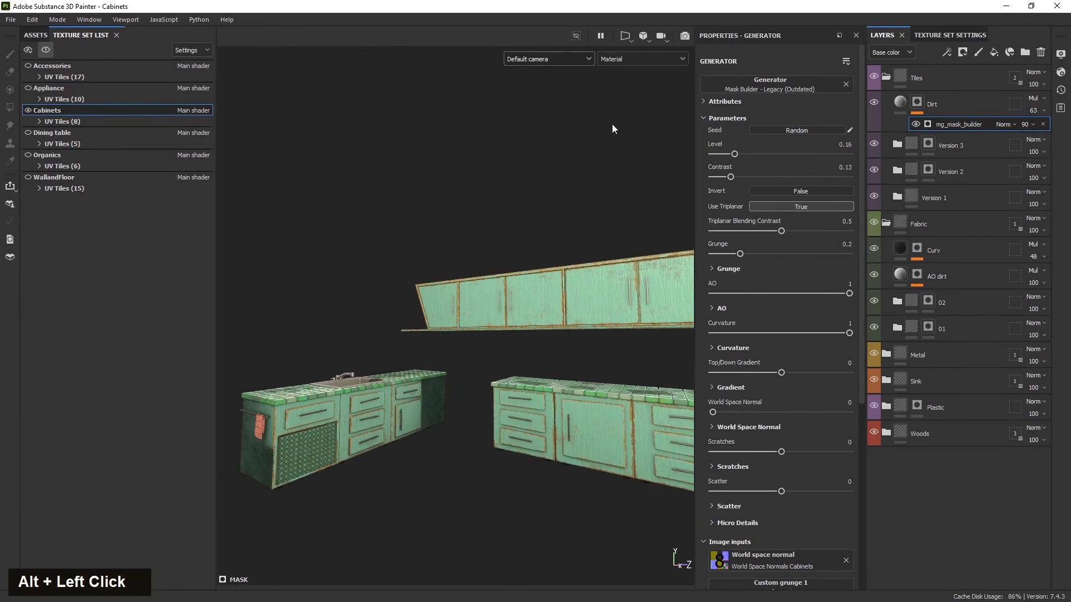
Switch the viewport to the Height channel and examine the height information on the countertop tiles.
left_click(638, 56)
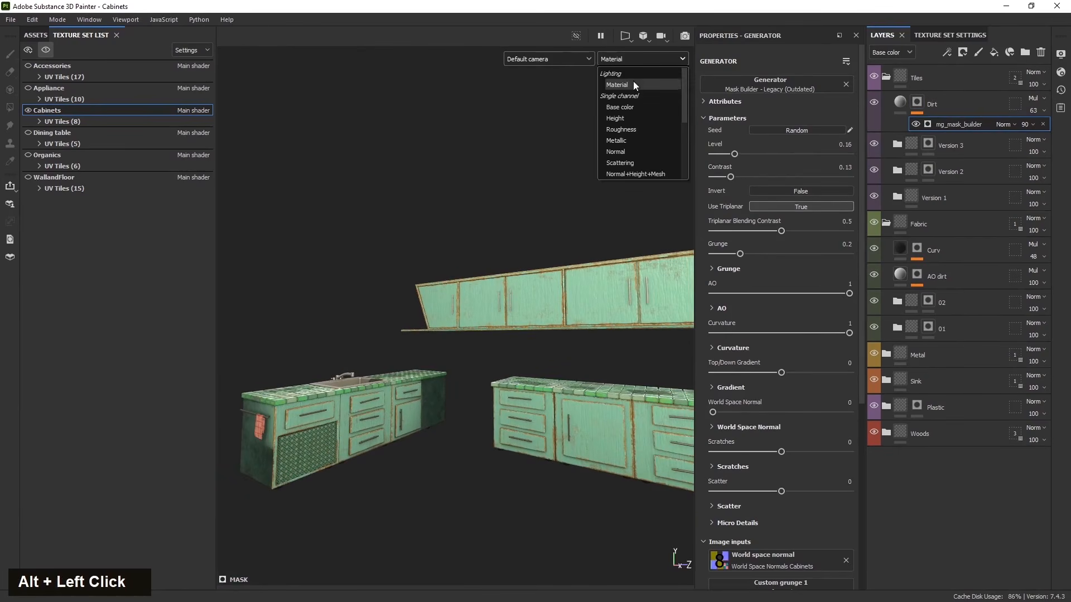
left_click(629, 116)
left_click_drag(491, 367, 406, 447, "alt")
scroll(323, 393, "up", 5)
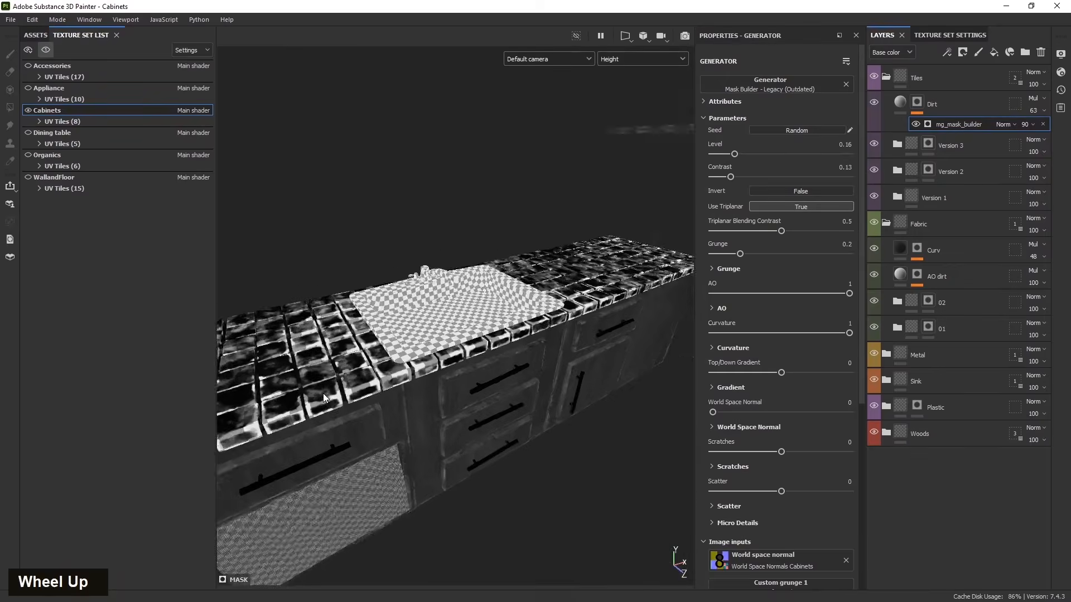
middle_click_drag(323, 394, 524, 412, "alt")
left_click_drag(524, 413, 490, 422, "alt")
scroll(441, 419, "up", 3)
scroll(439, 434, "down", 3)
middle_click_drag(492, 426, 446, 424, "alt")
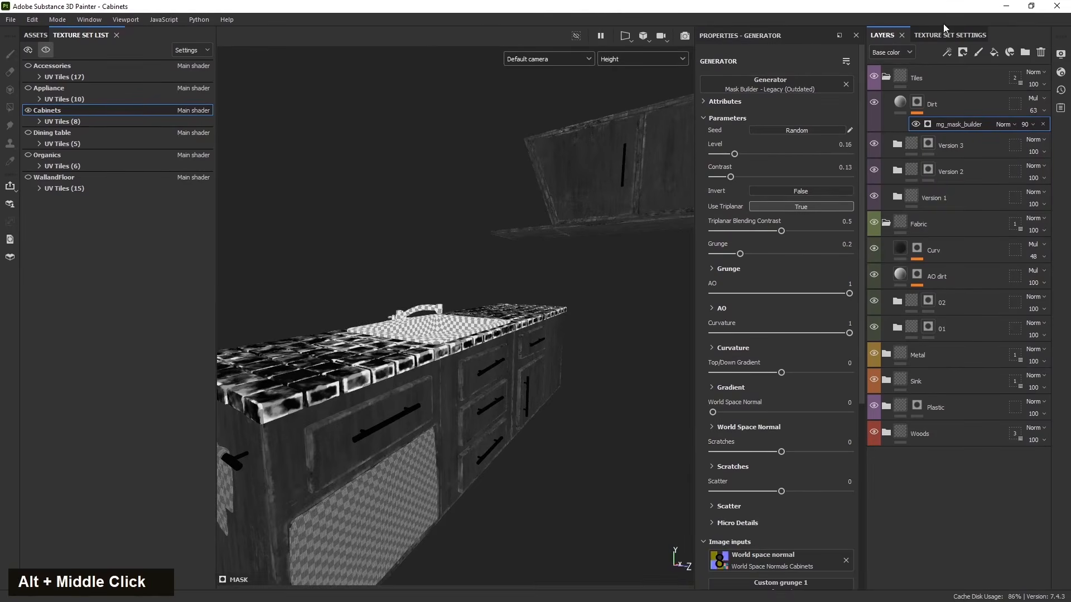
Collapse the Tiles folder and add a fill layer above it with only the height channel enabled.
left_click(886, 77)
left_click(991, 79)
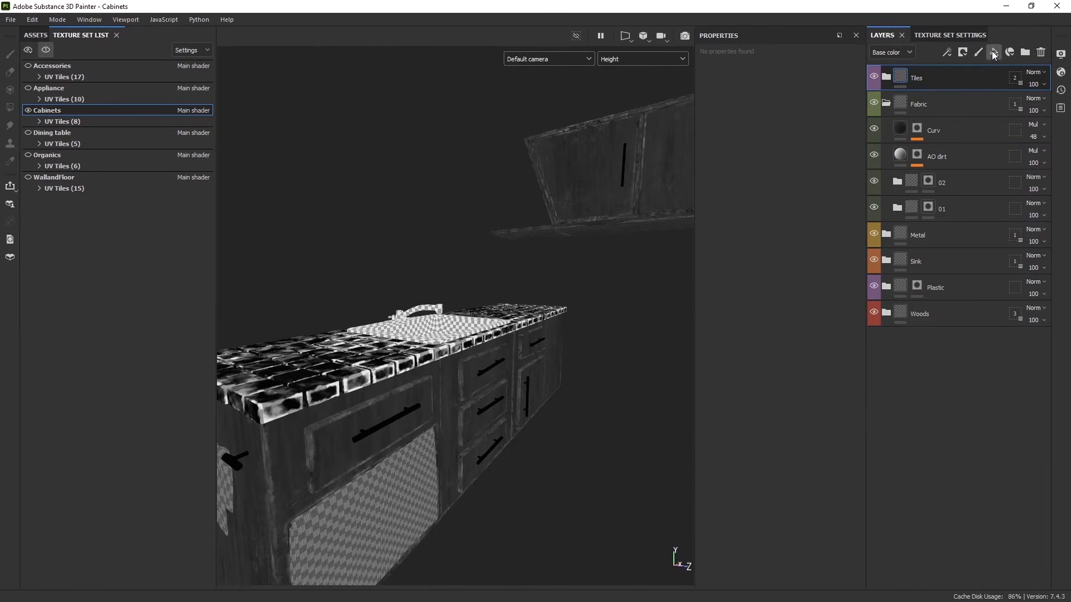
left_click(994, 53)
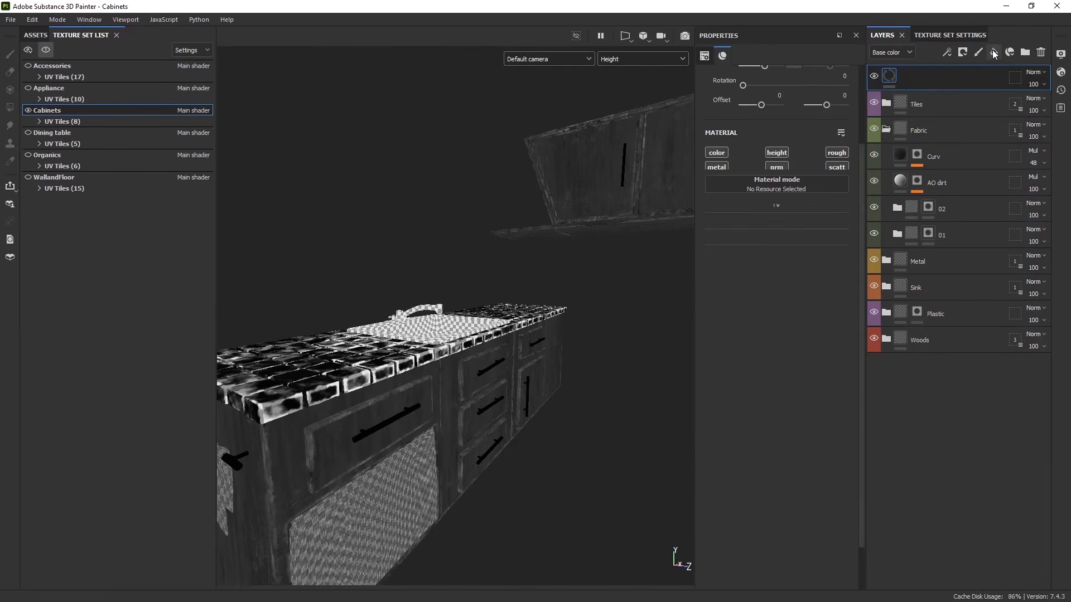
left_click(776, 153, "alt")
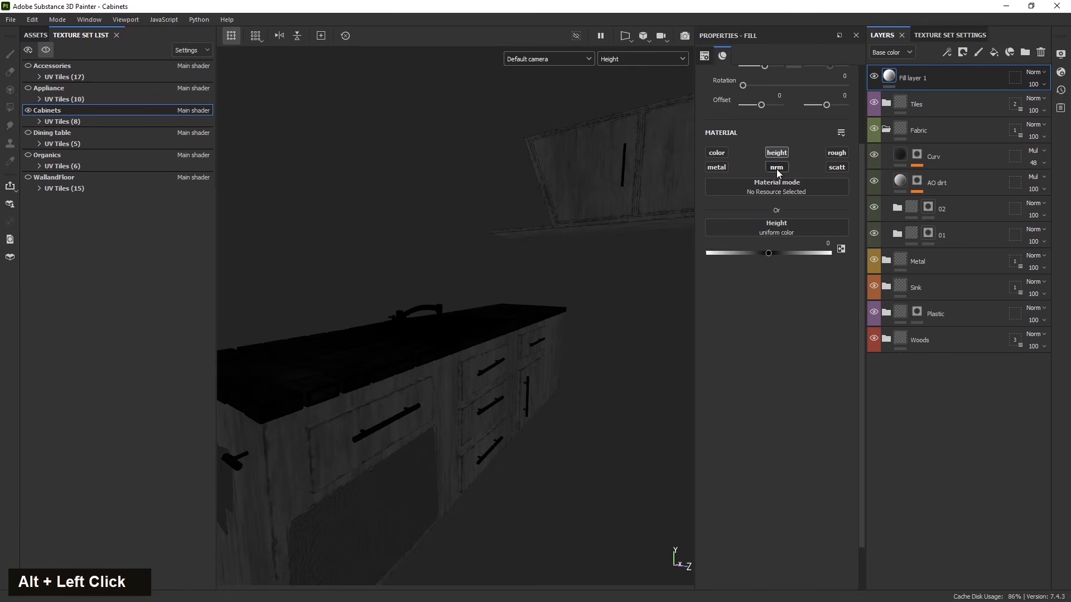
Add an Opacity channel to the Cabinets texture set and enable the scattering and opacity channels on the new fill layer.
left_click(837, 168)
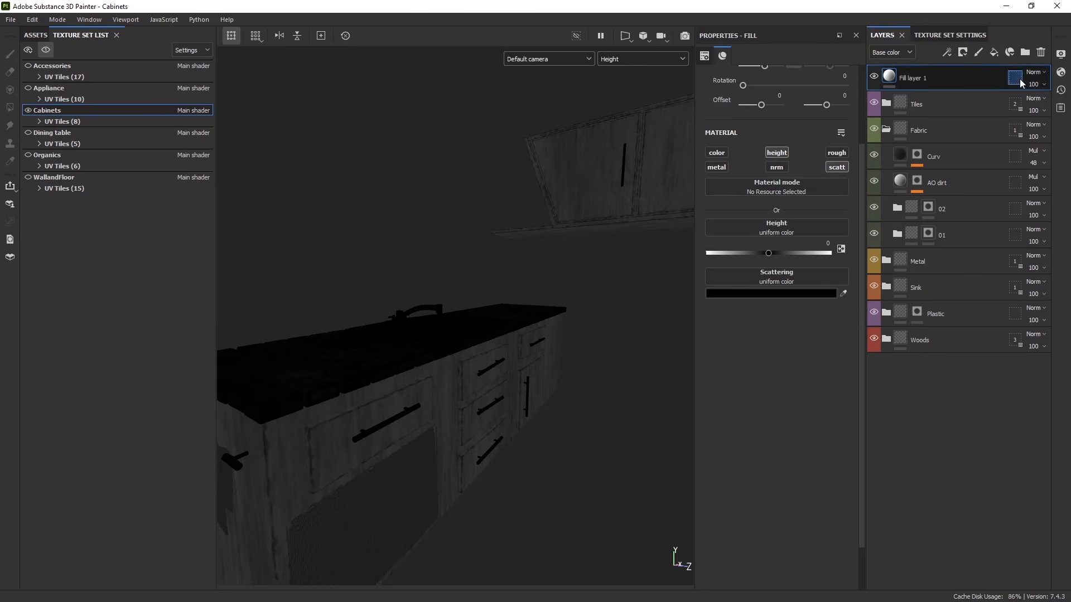
left_click(943, 35)
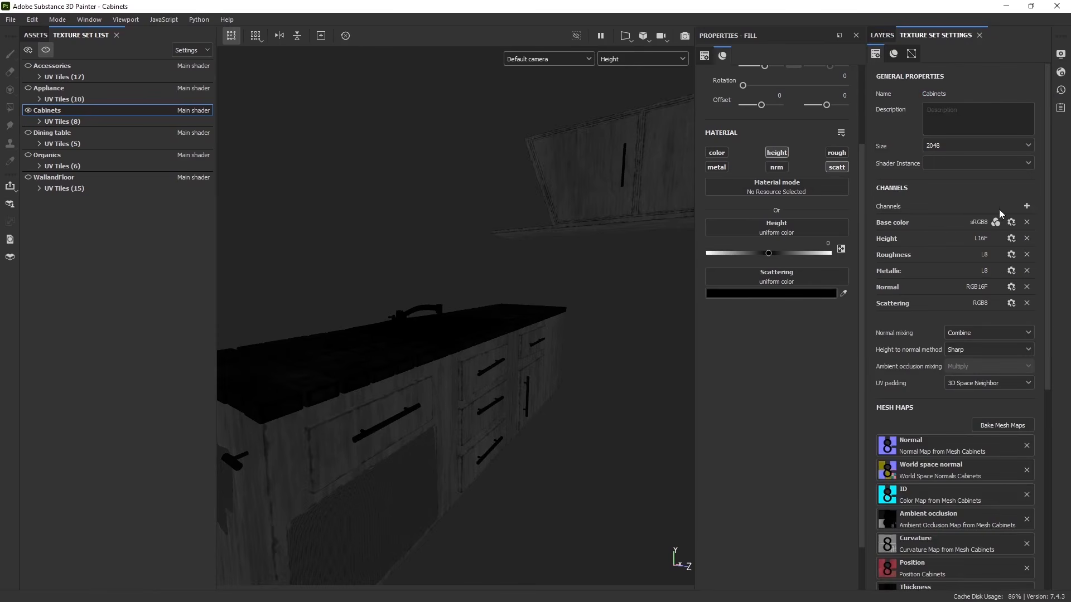
left_click(1027, 206)
mouse_move(1033, 427)
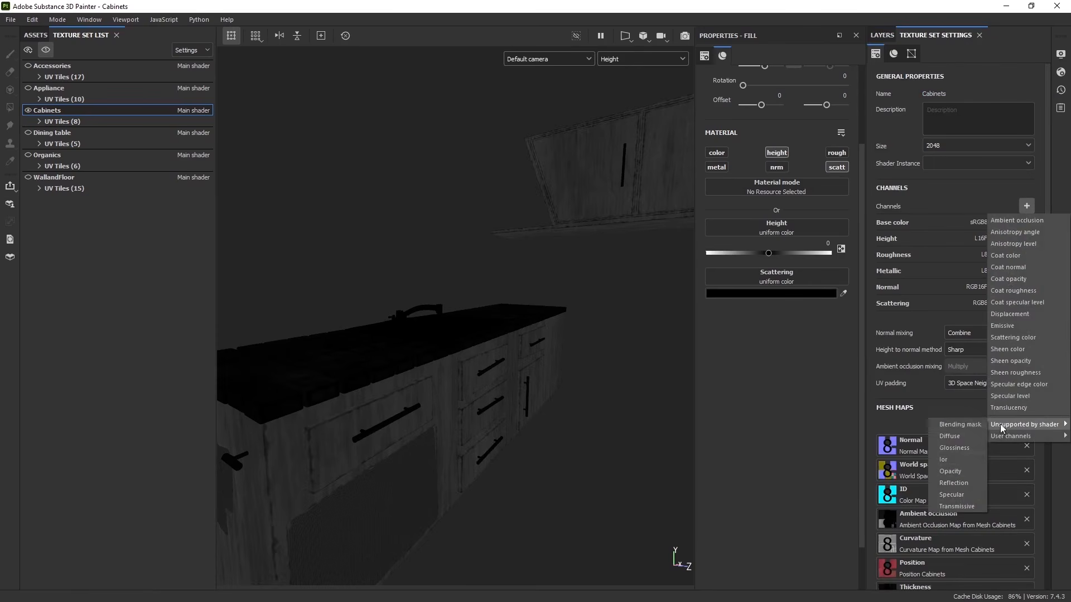
left_click(963, 472)
left_click(883, 35)
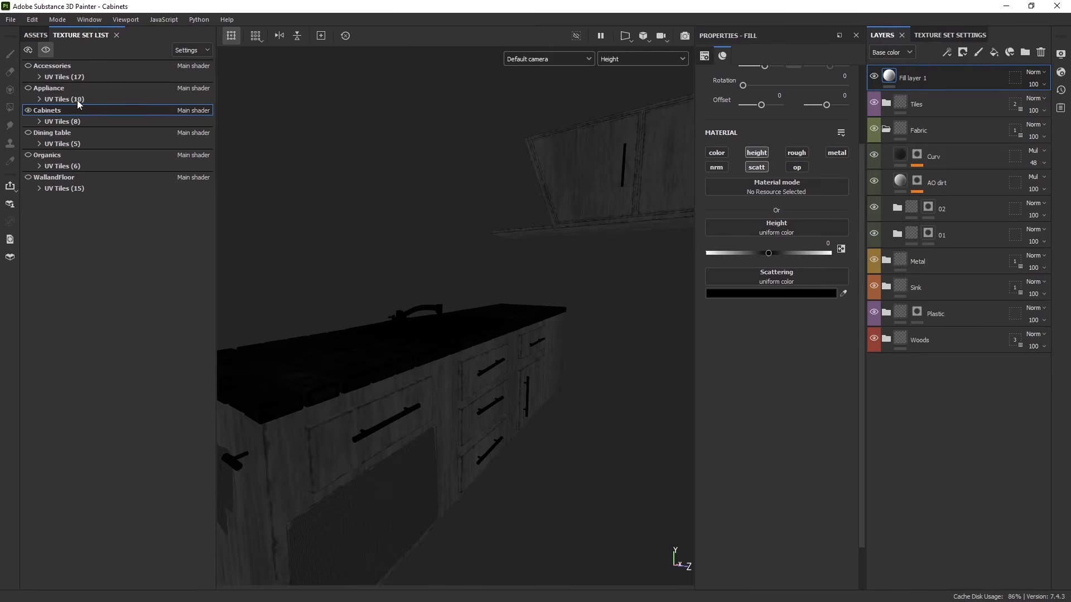
left_click(796, 167)
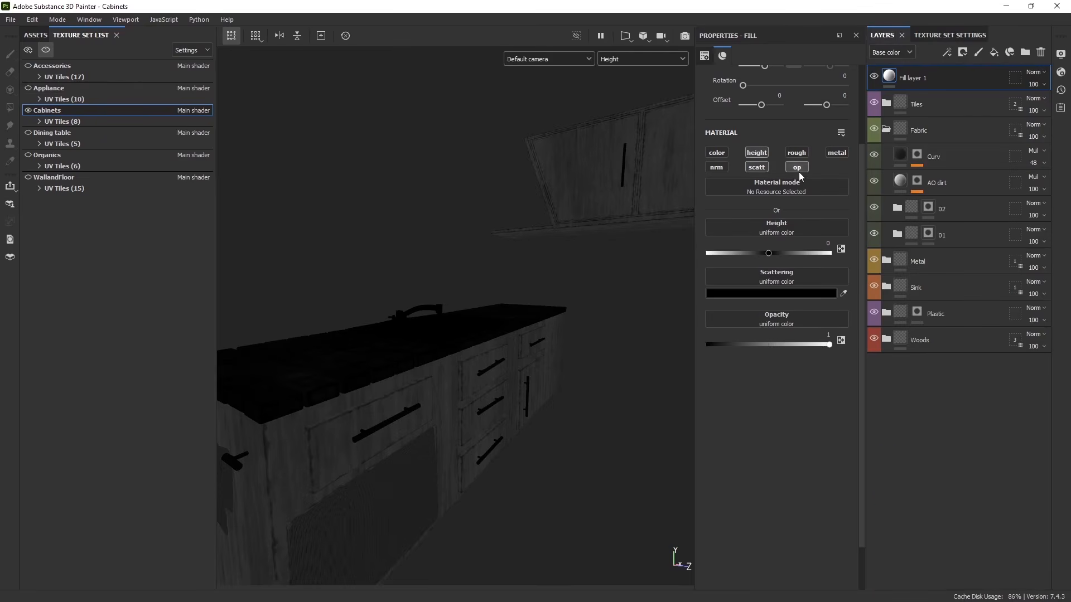
Move the fill layer below the Woods folder and rename it Base H S O.
left_click_drag(994, 78, 982, 396)
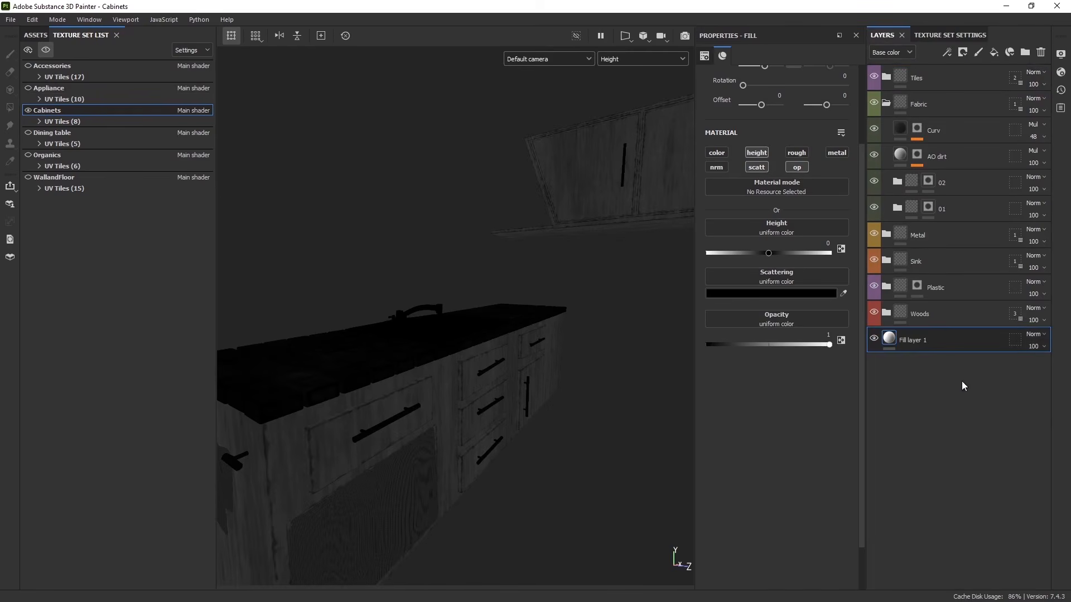
double_click(909, 340)
type("Base ")
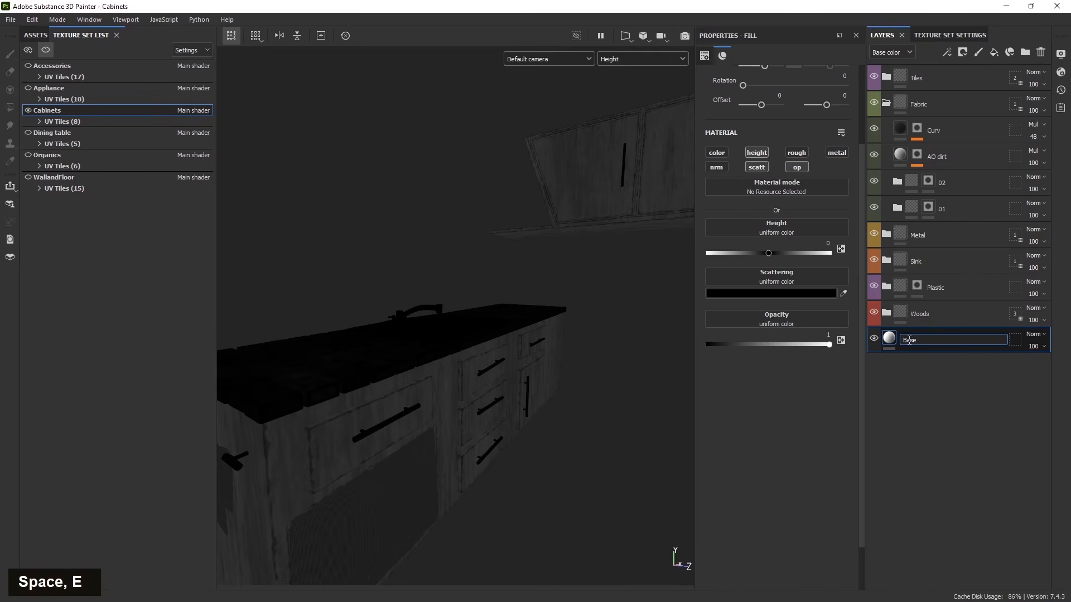
type("H ")
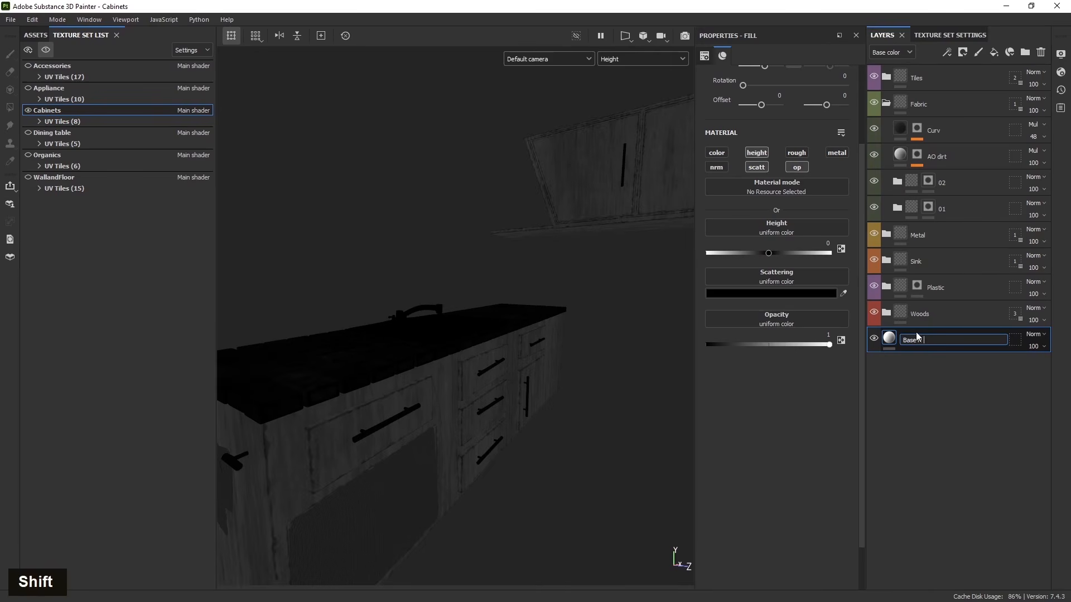
type("S O")
left_click(957, 407)
Examine the height information across all the cabinets from several angles.
left_click_drag(613, 462, 545, 474, "alt")
middle_click_drag(545, 473, 556, 392, "alt")
left_click_drag(556, 391, 416, 385, "alt")
scroll(416, 385, "down", 4)
middle_click_drag(636, 397, 567, 423, "alt")
left_click_drag(567, 424, 458, 413, "alt")
middle_click_drag(458, 413, 434, 423, "alt")
left_click_drag(433, 423, 487, 428, "alt")
middle_click_drag(487, 428, 554, 446, "alt")
left_click_drag(554, 446, 628, 105, "alt")
Inspect the cabinets in the Scattering channel and in the Opacity channel.
left_click(630, 56)
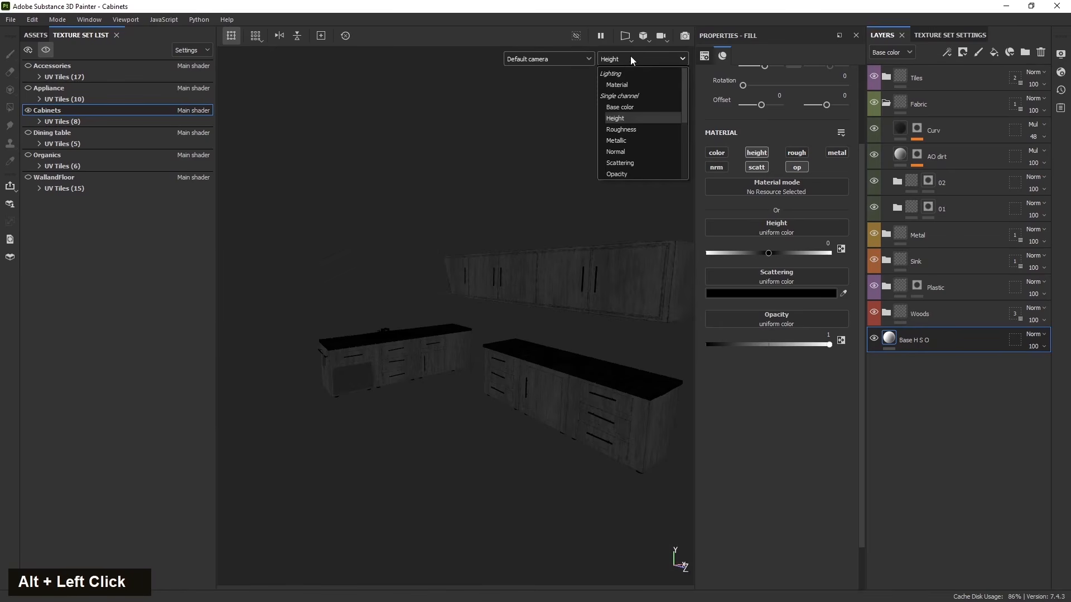
left_click(628, 156)
left_click_drag(581, 294, 514, 354, "alt")
left_click(635, 57)
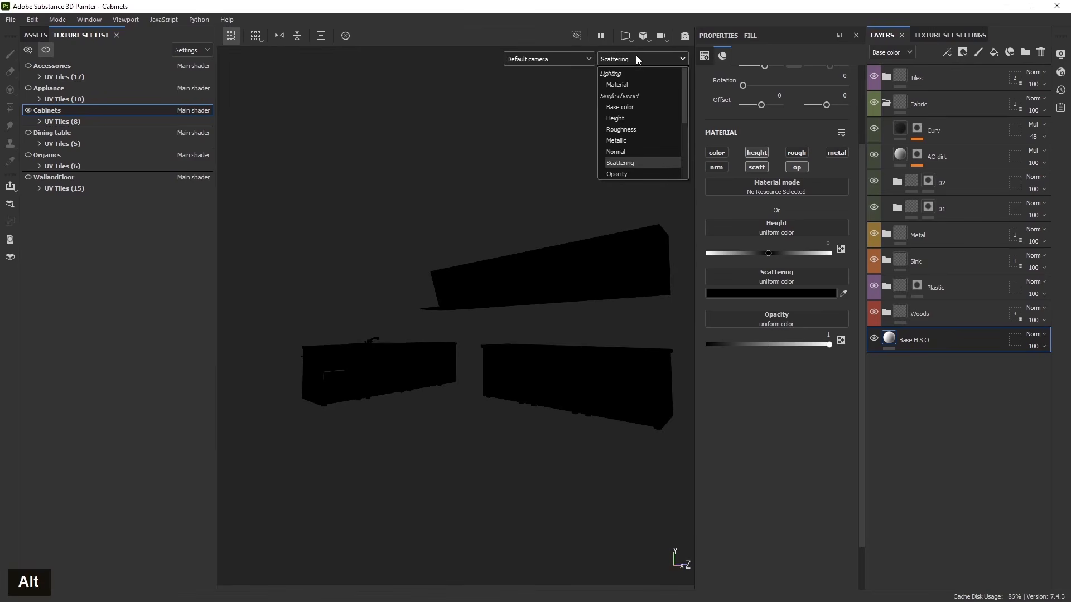
left_click(631, 172)
left_click_drag(445, 362, 461, 376, "alt")
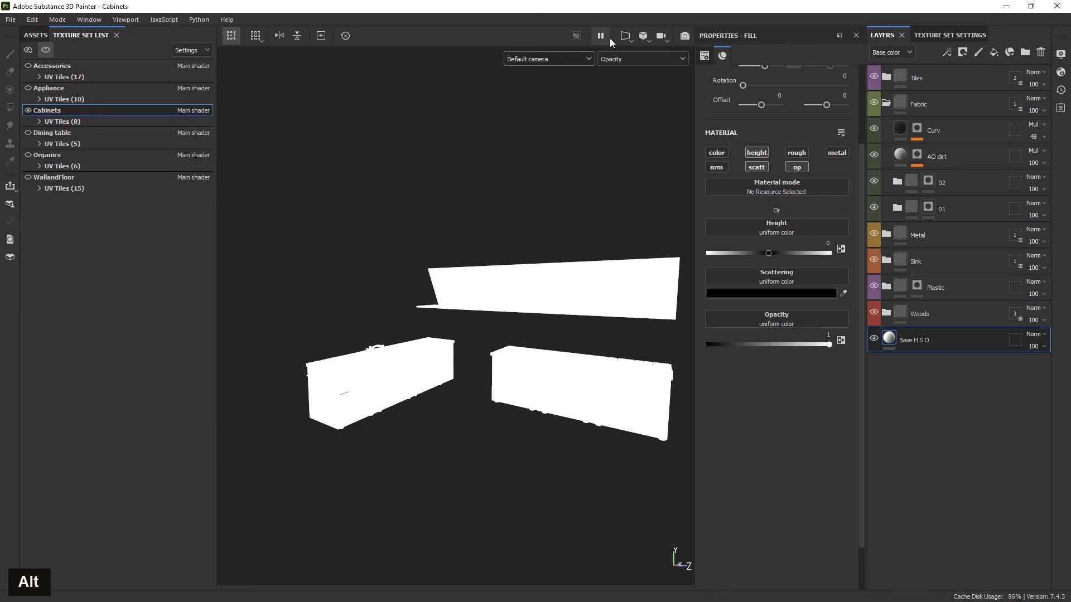
Switch the viewport back to the Material view and inspect the sink up close.
left_click(661, 57)
scroll(625, 100, "up", 2)
left_click(624, 89)
left_click_drag(535, 346, 376, 404, "alt")
scroll(459, 366, "up", 3)
scroll(376, 404, "up", 4)
middle_click_drag(376, 404, 420, 370, "alt")
left_click_drag(420, 369, 438, 352, "alt")
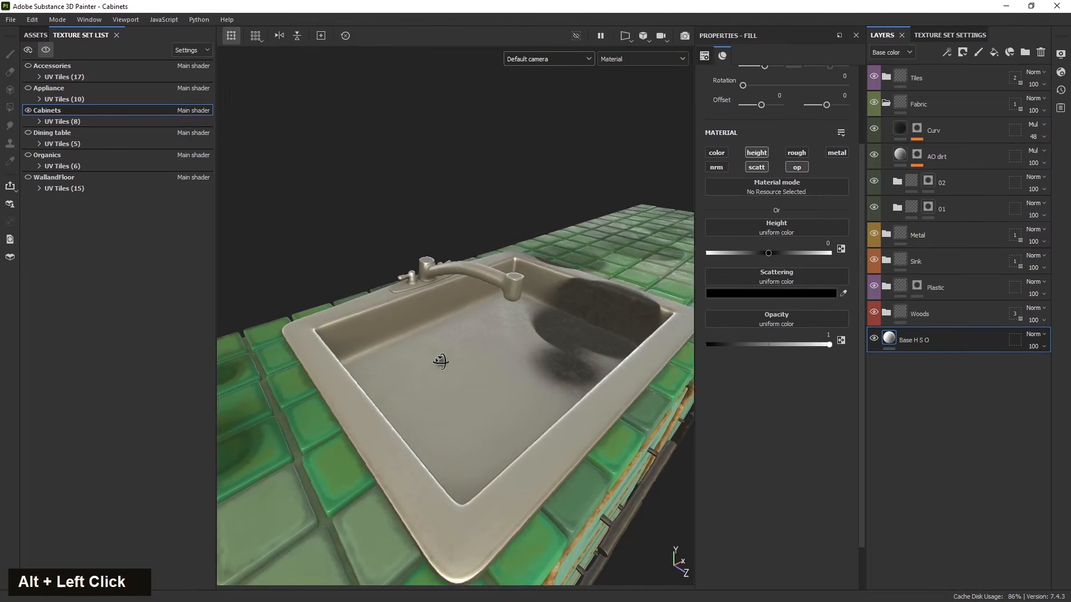
Collapse the Fabric folder and darken the base color of the Base layer in the inner Sink folder to a mid grey.
left_click(886, 104)
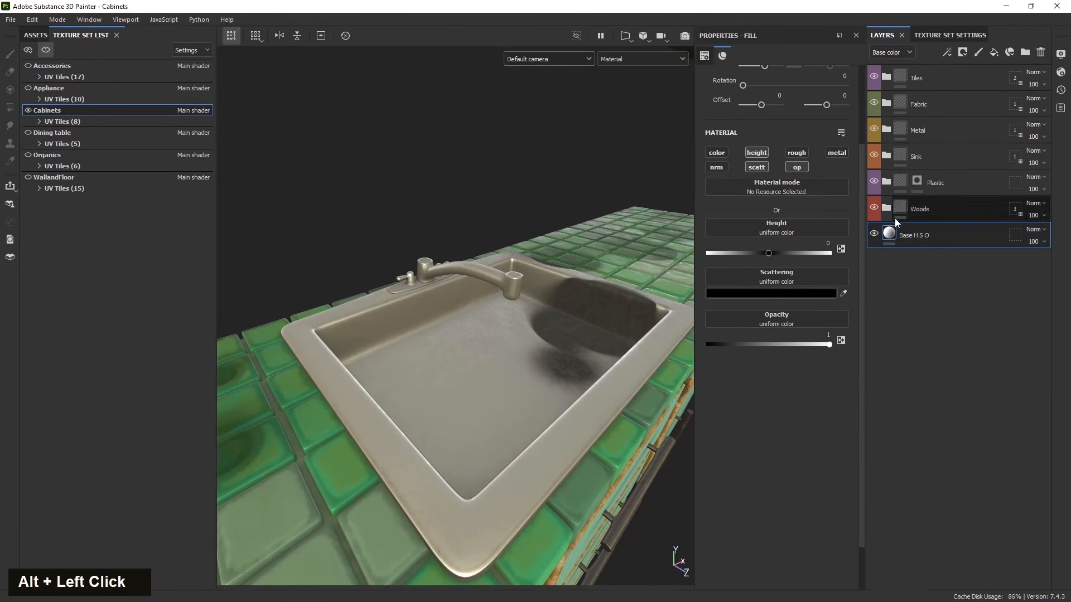
left_click(886, 155)
double_click(962, 209)
left_click(957, 316)
left_click_drag(665, 350, 686, 386, "alt")
left_click(766, 246)
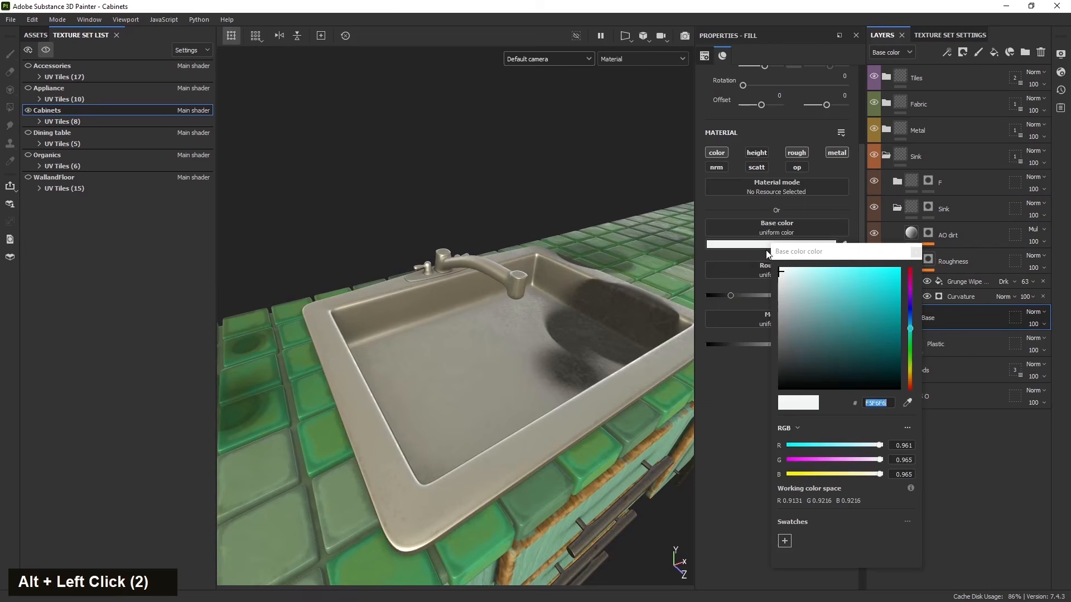
left_click_drag(783, 284, 781, 313)
left_click_drag(536, 391, 522, 374, "alt")
left_click(916, 253)
middle_click_drag(522, 374, 496, 368, "alt")
left_click_drag(496, 368, 475, 351, "alt")
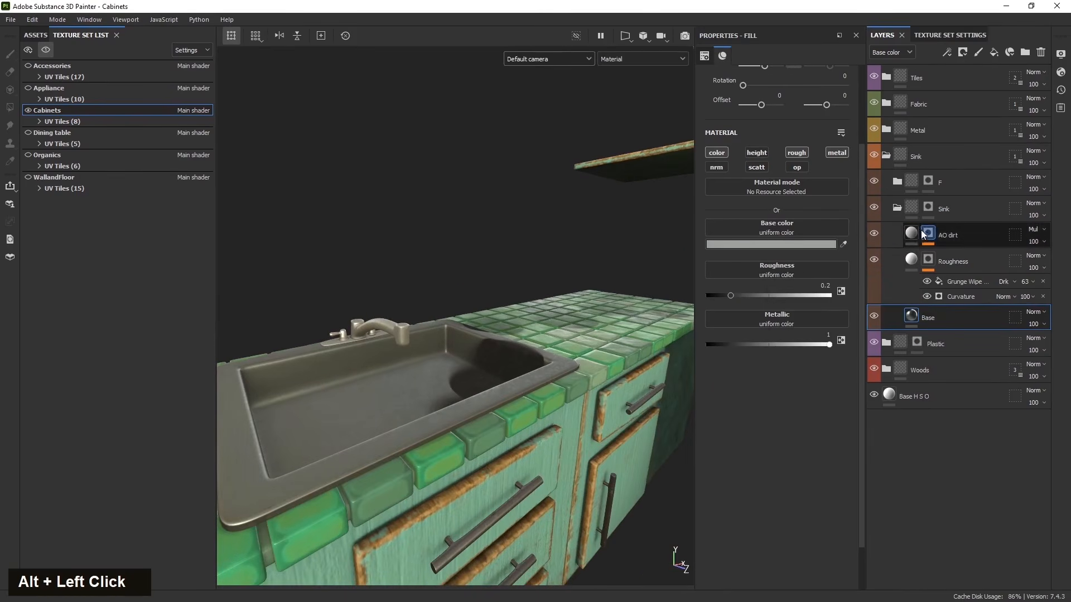
Darken the base color of the Base layer in the F folder to a light grey and review the cabinets.
left_click(897, 182)
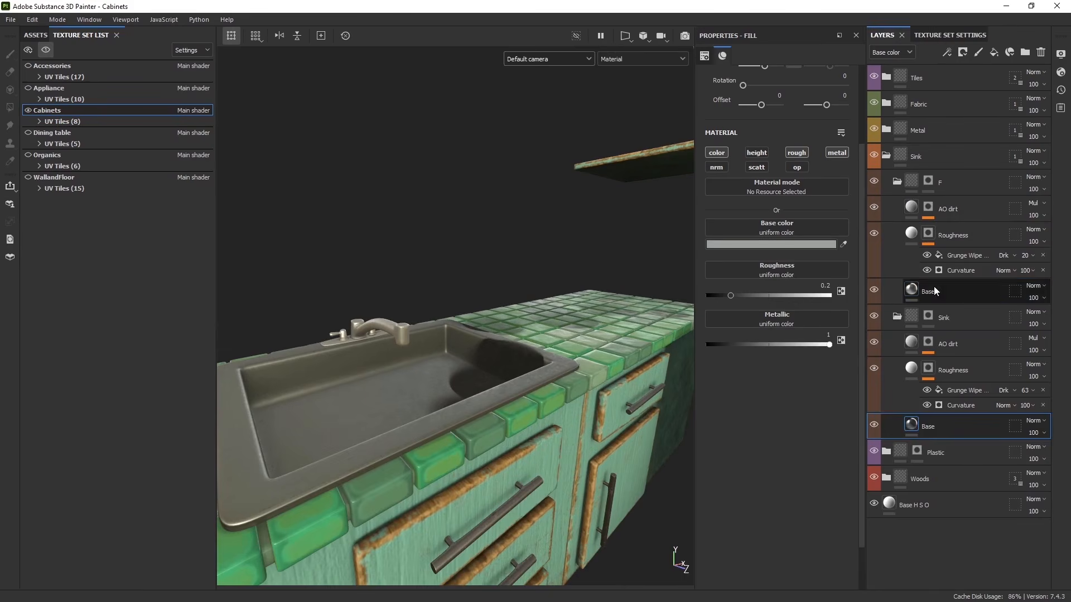
left_click(920, 290)
left_click(764, 245)
left_click_drag(779, 277, 766, 304)
left_click(909, 252)
left_click_drag(335, 390, 399, 415, "alt")
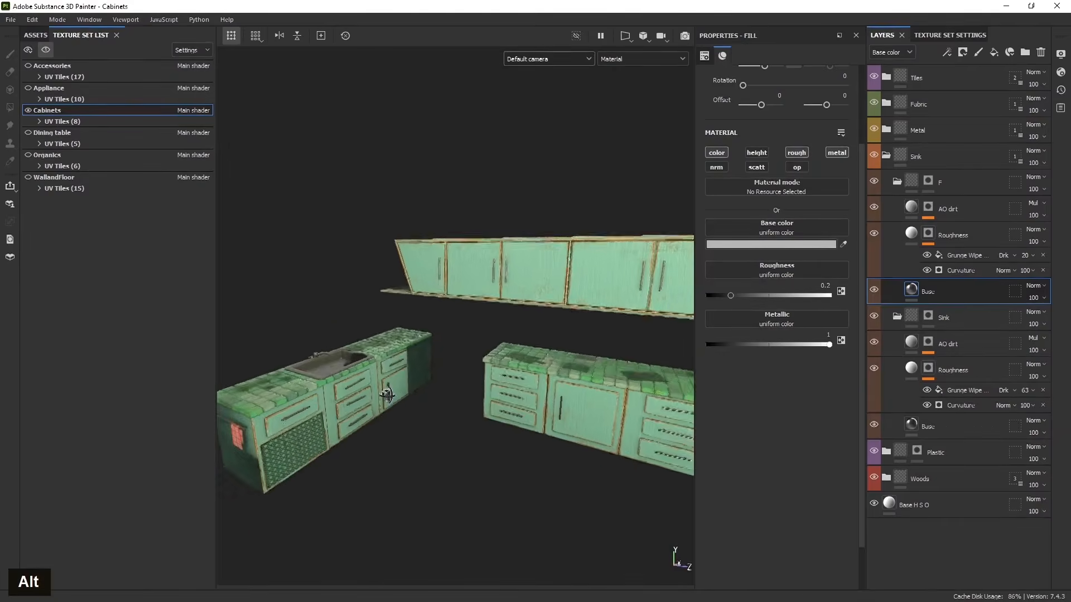
scroll(390, 388, "down", 3, "alt")
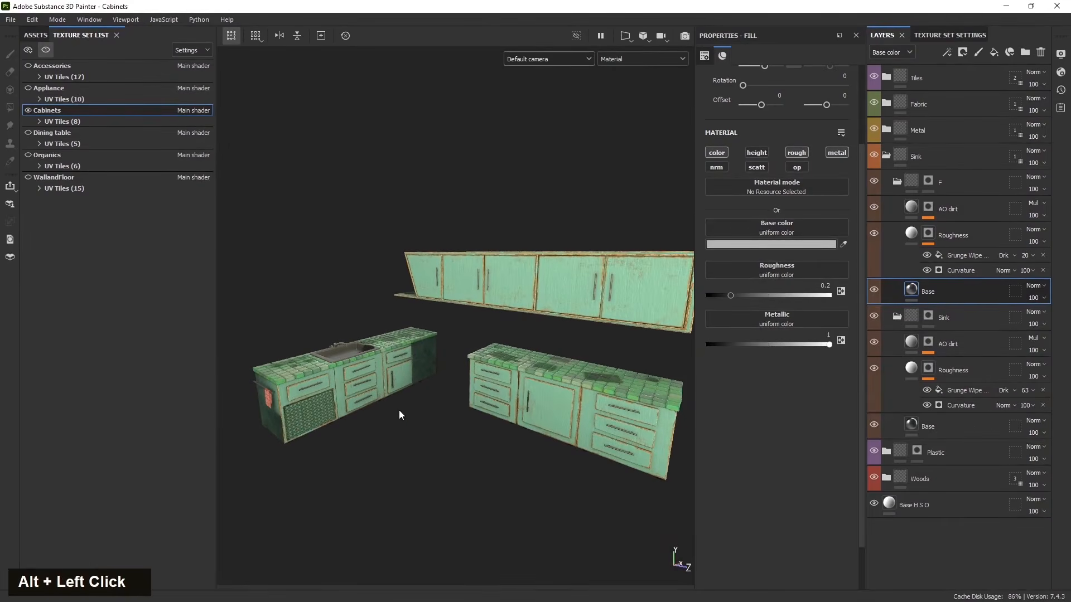
Show all texture sets together and view the whole kitchen through Camera001.
left_click(46, 49)
left_click(544, 59)
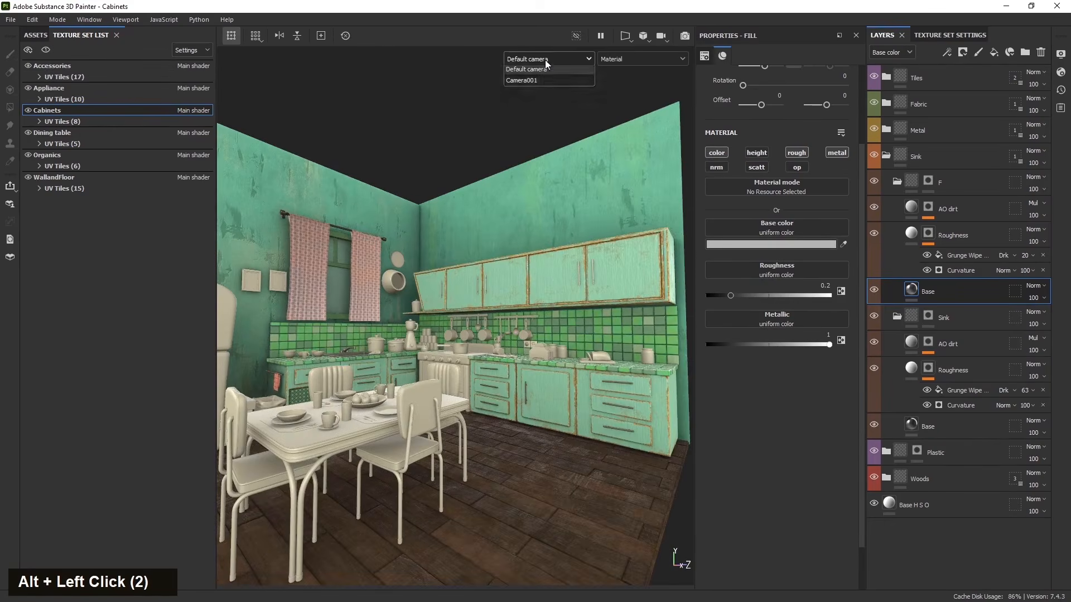
left_click(543, 81)
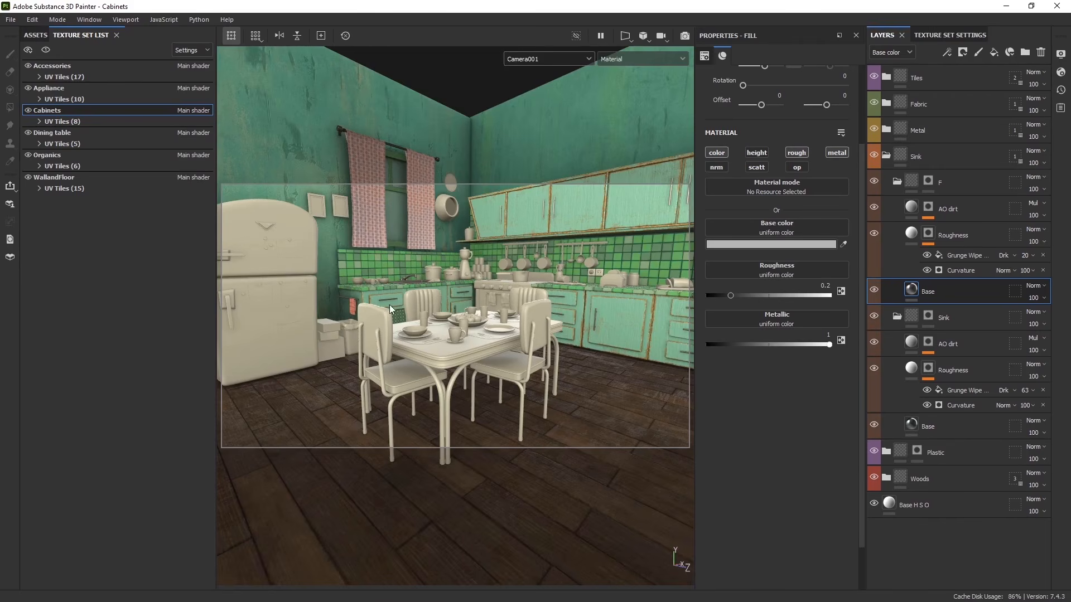
Save the project.
left_click(11, 20)
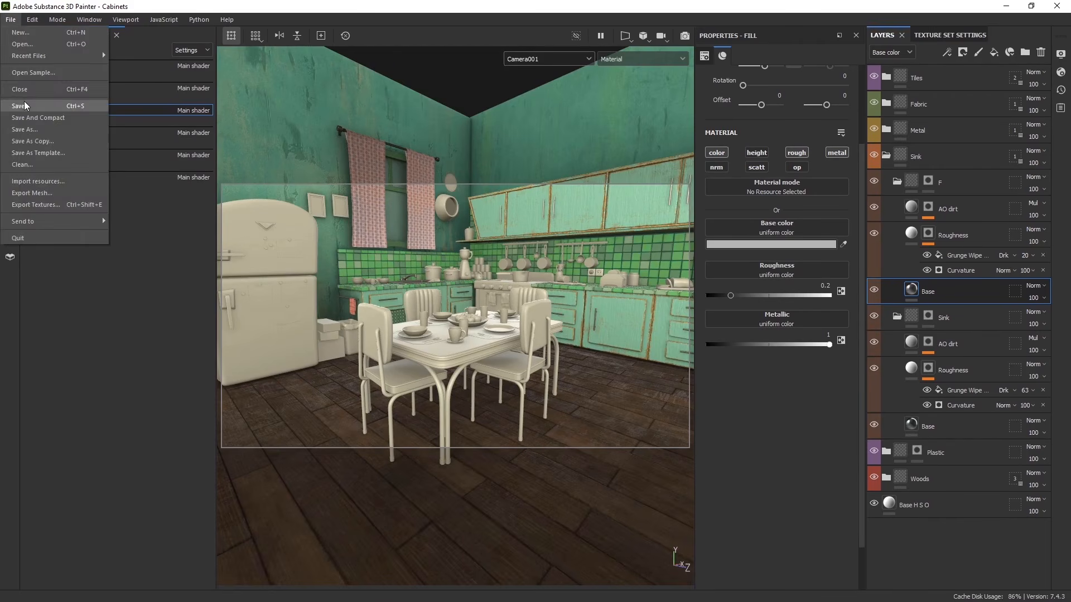
mouse_move(102, 19)
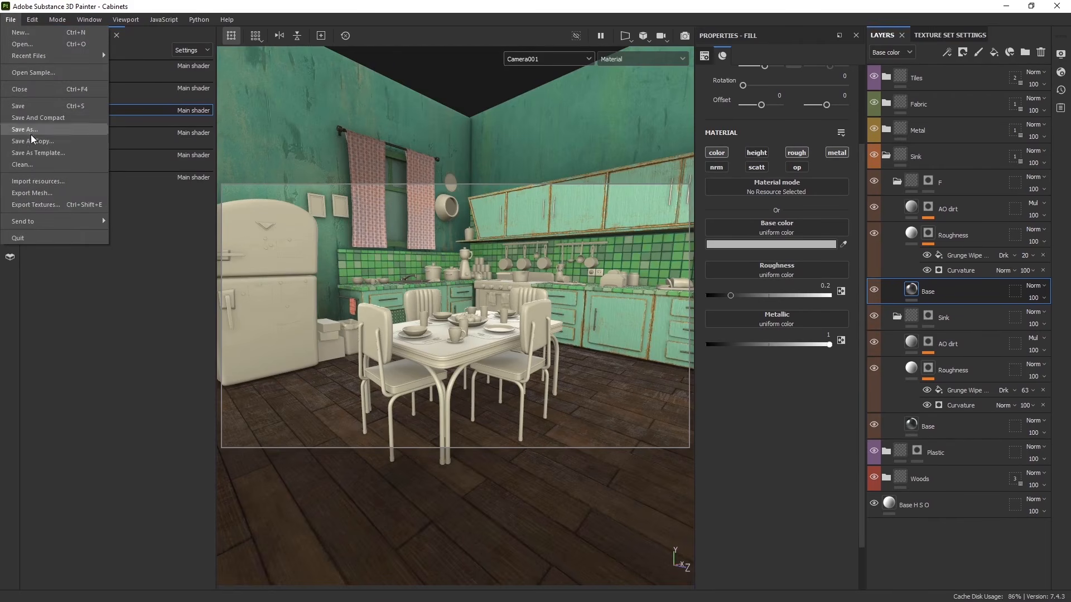
left_click(31, 114)
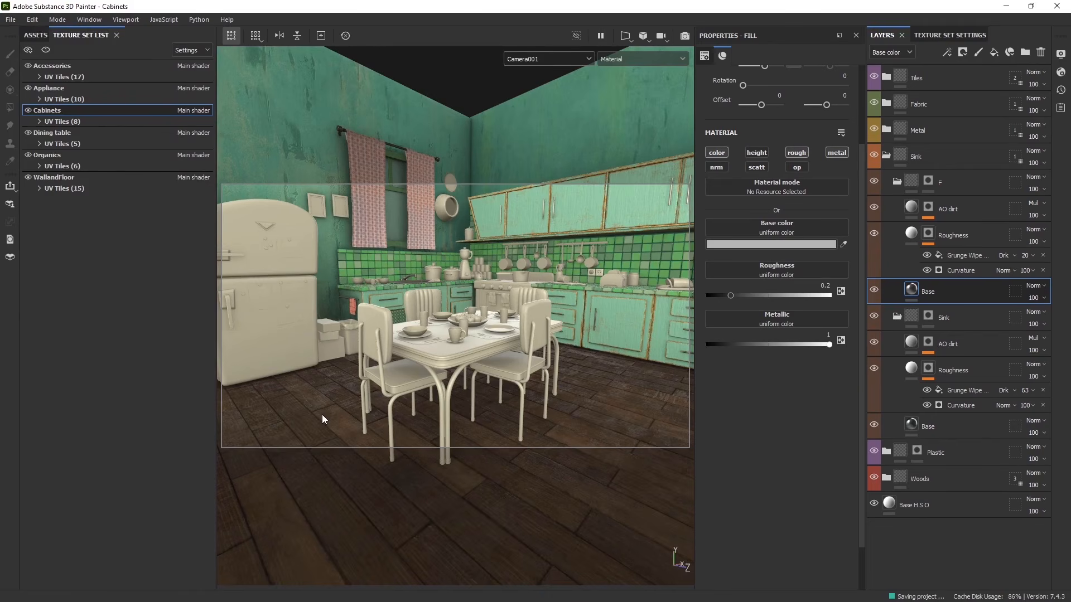